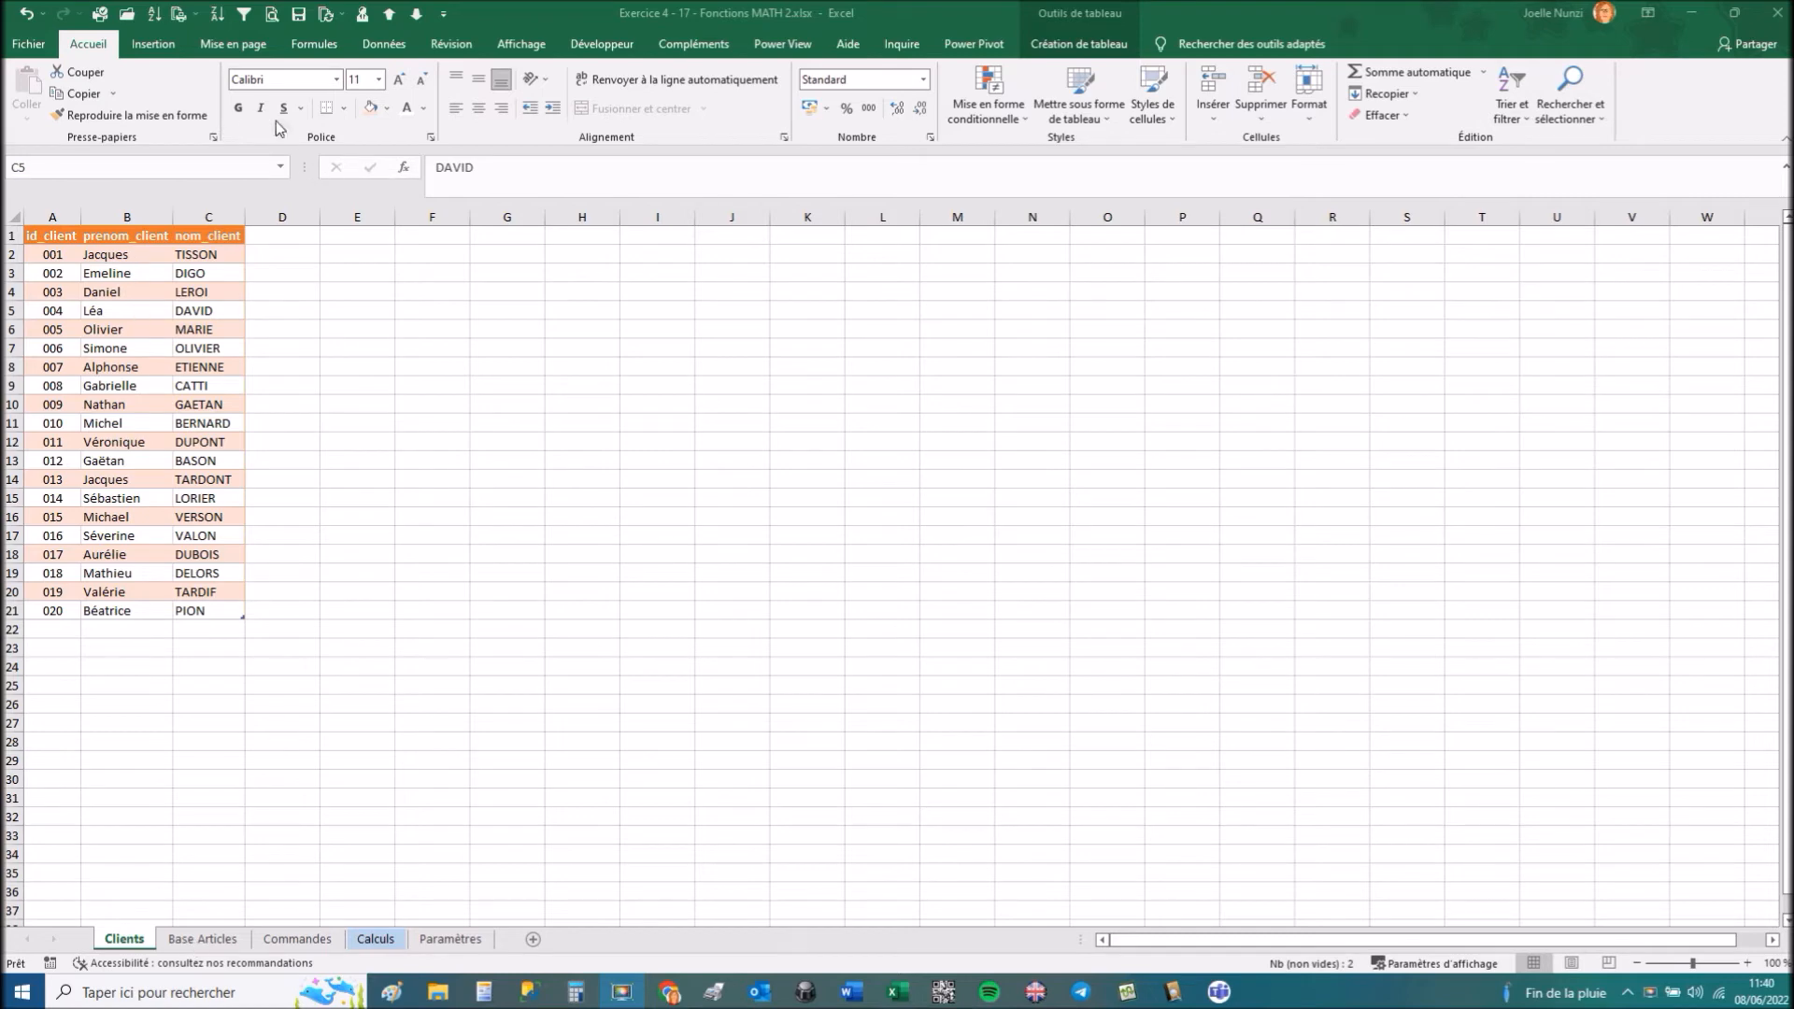
Display the named ranges Tableau_clients and Réf_clients to see which cells each covers.
{"action": "left_click", "coordinate": [282, 168]}
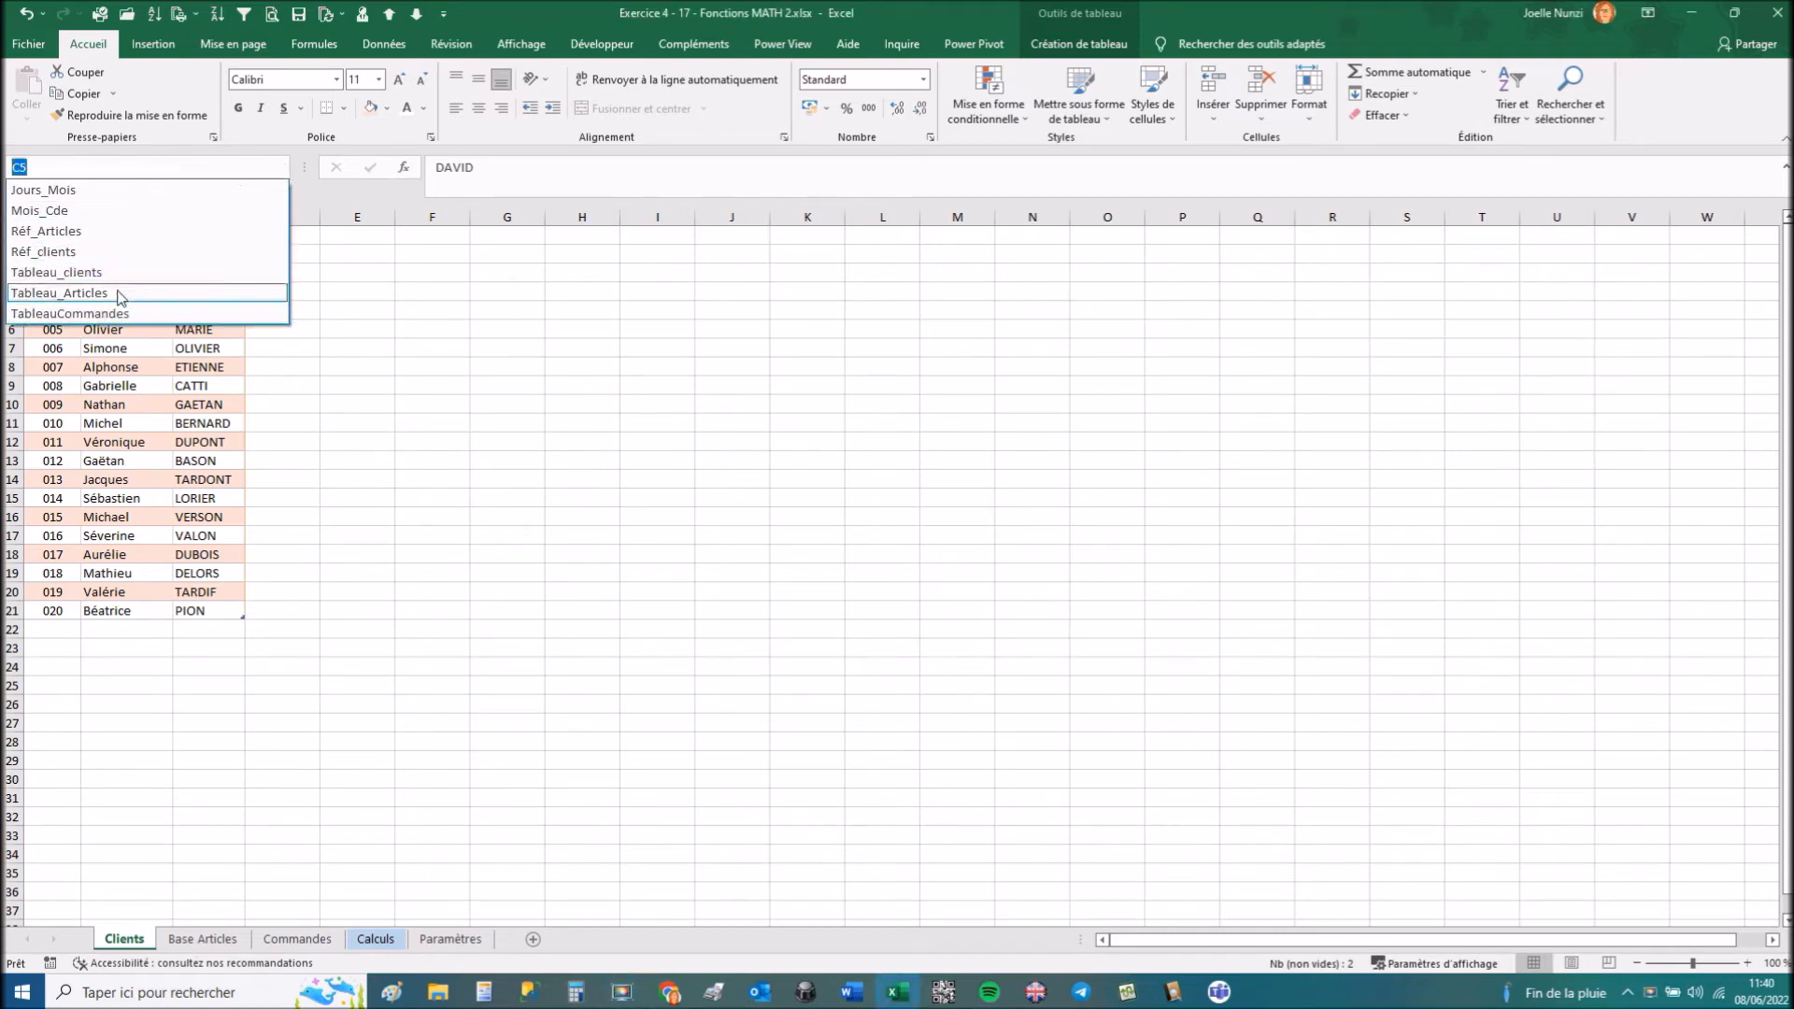
{"action": "left_click", "coordinate": [88, 272]}
{"action": "left_click", "coordinate": [280, 167]}
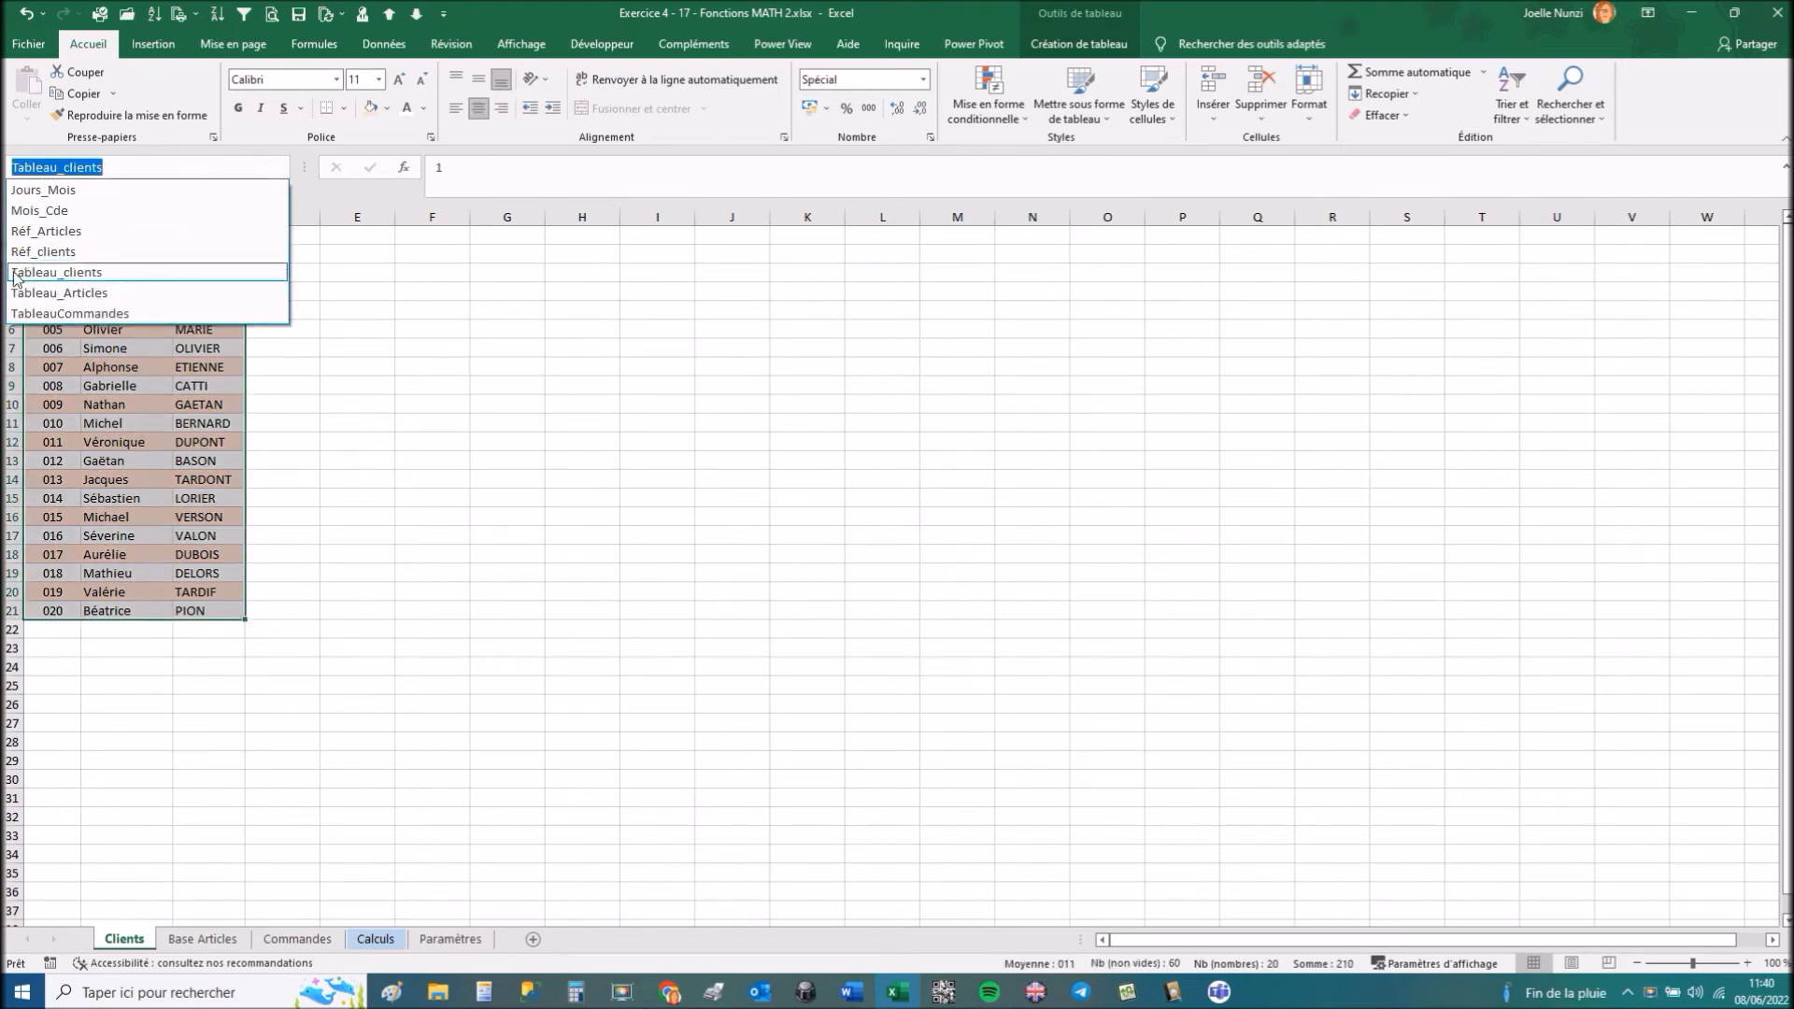
{"action": "left_click", "coordinate": [40, 251]}
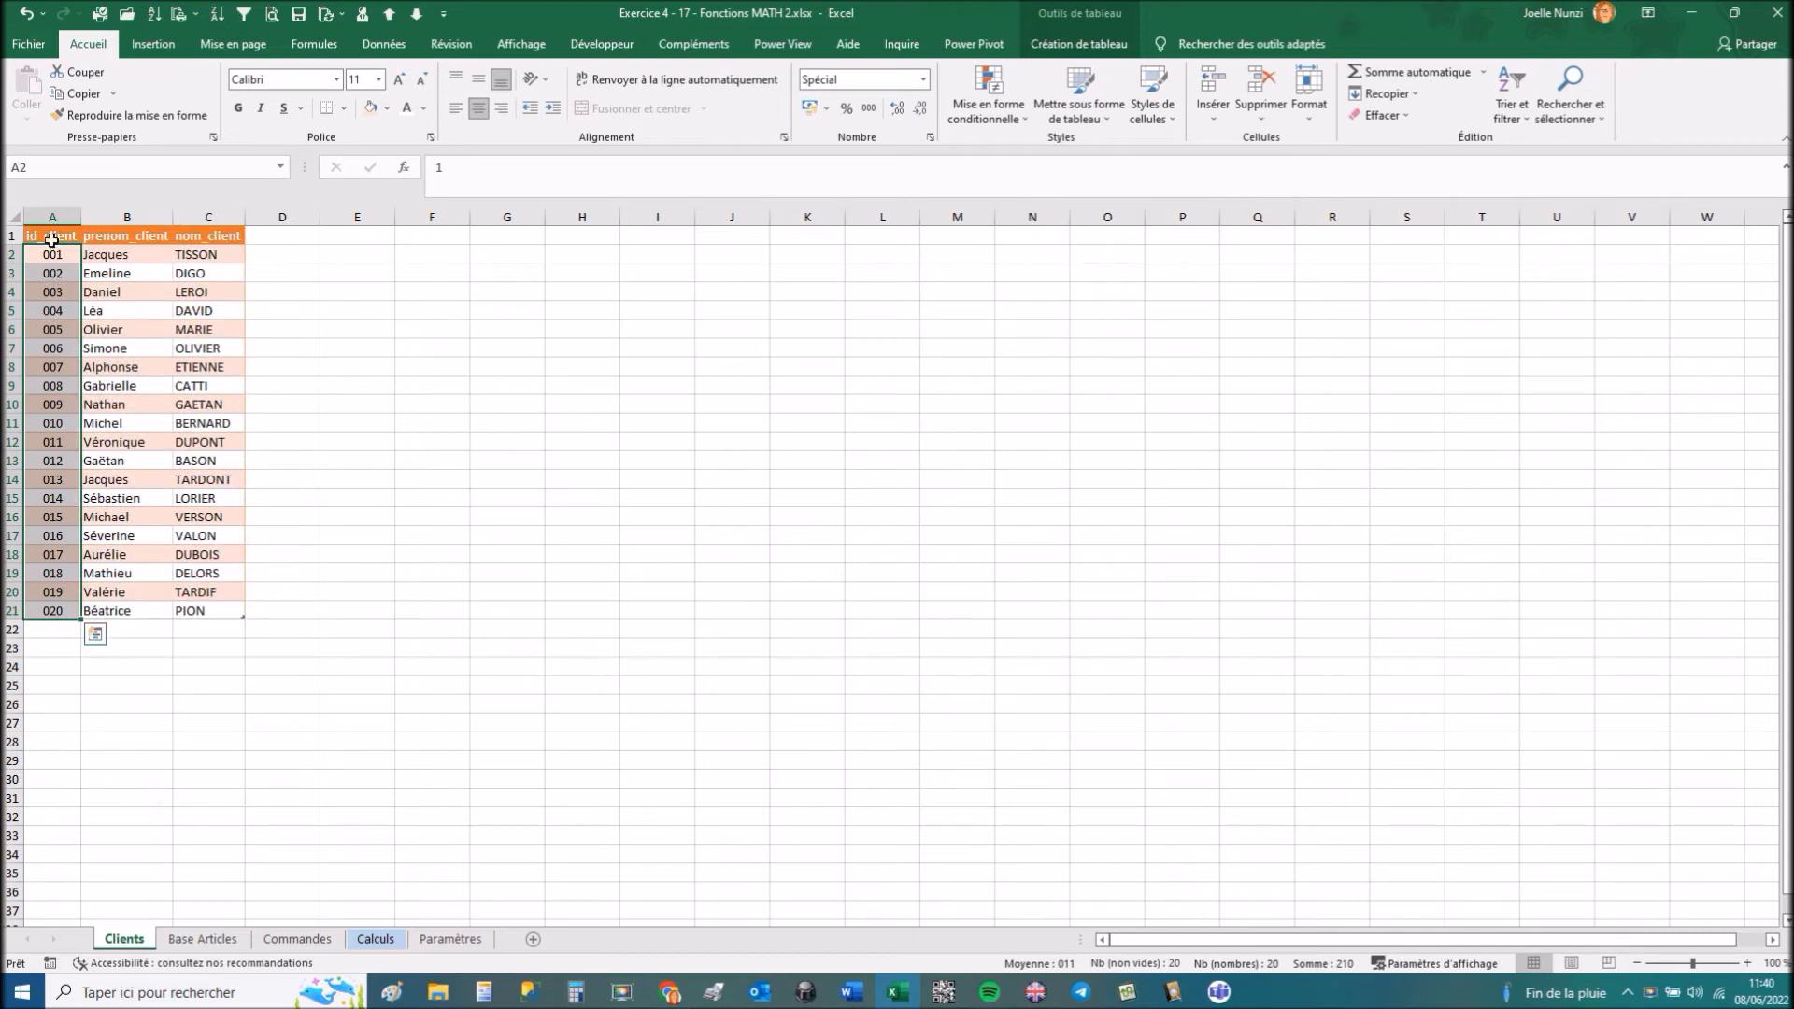
Display the named ranges Tableau_Articles and Réf_Articles to see which cells each covers.
{"action": "left_click", "coordinate": [285, 169]}
{"action": "left_click", "coordinate": [285, 168]}
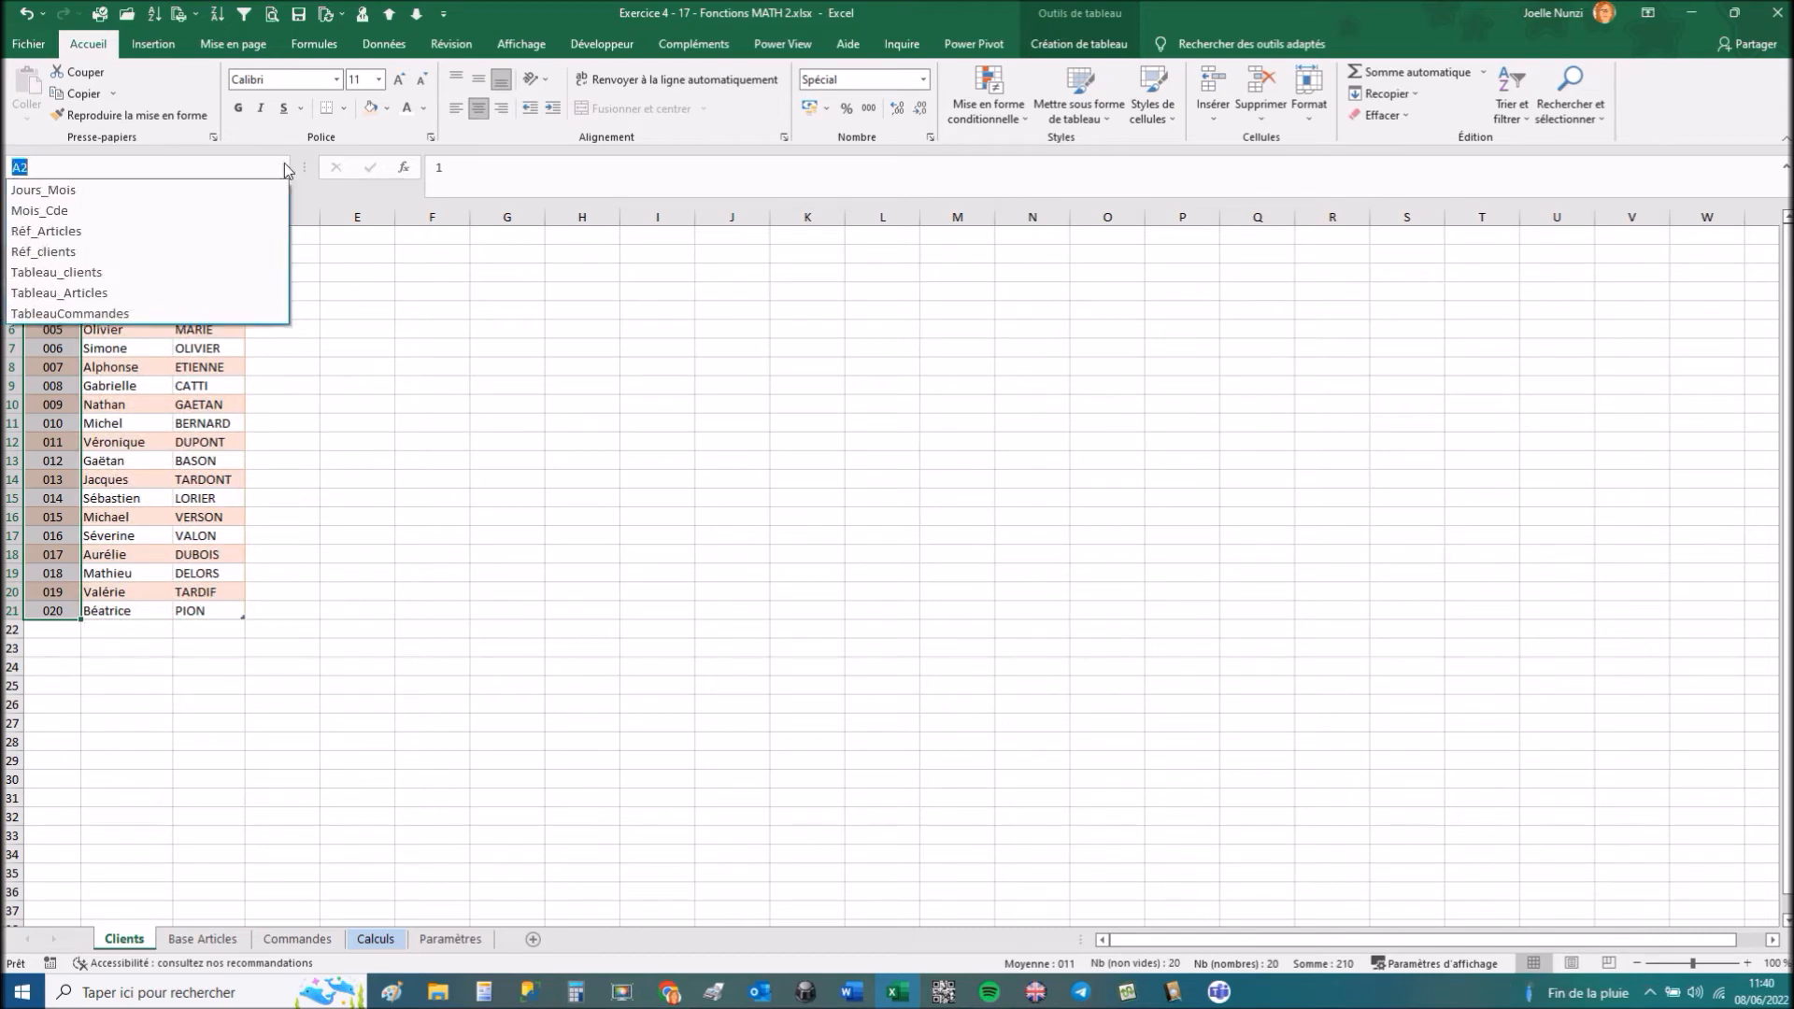
{"action": "left_click", "coordinate": [90, 296]}
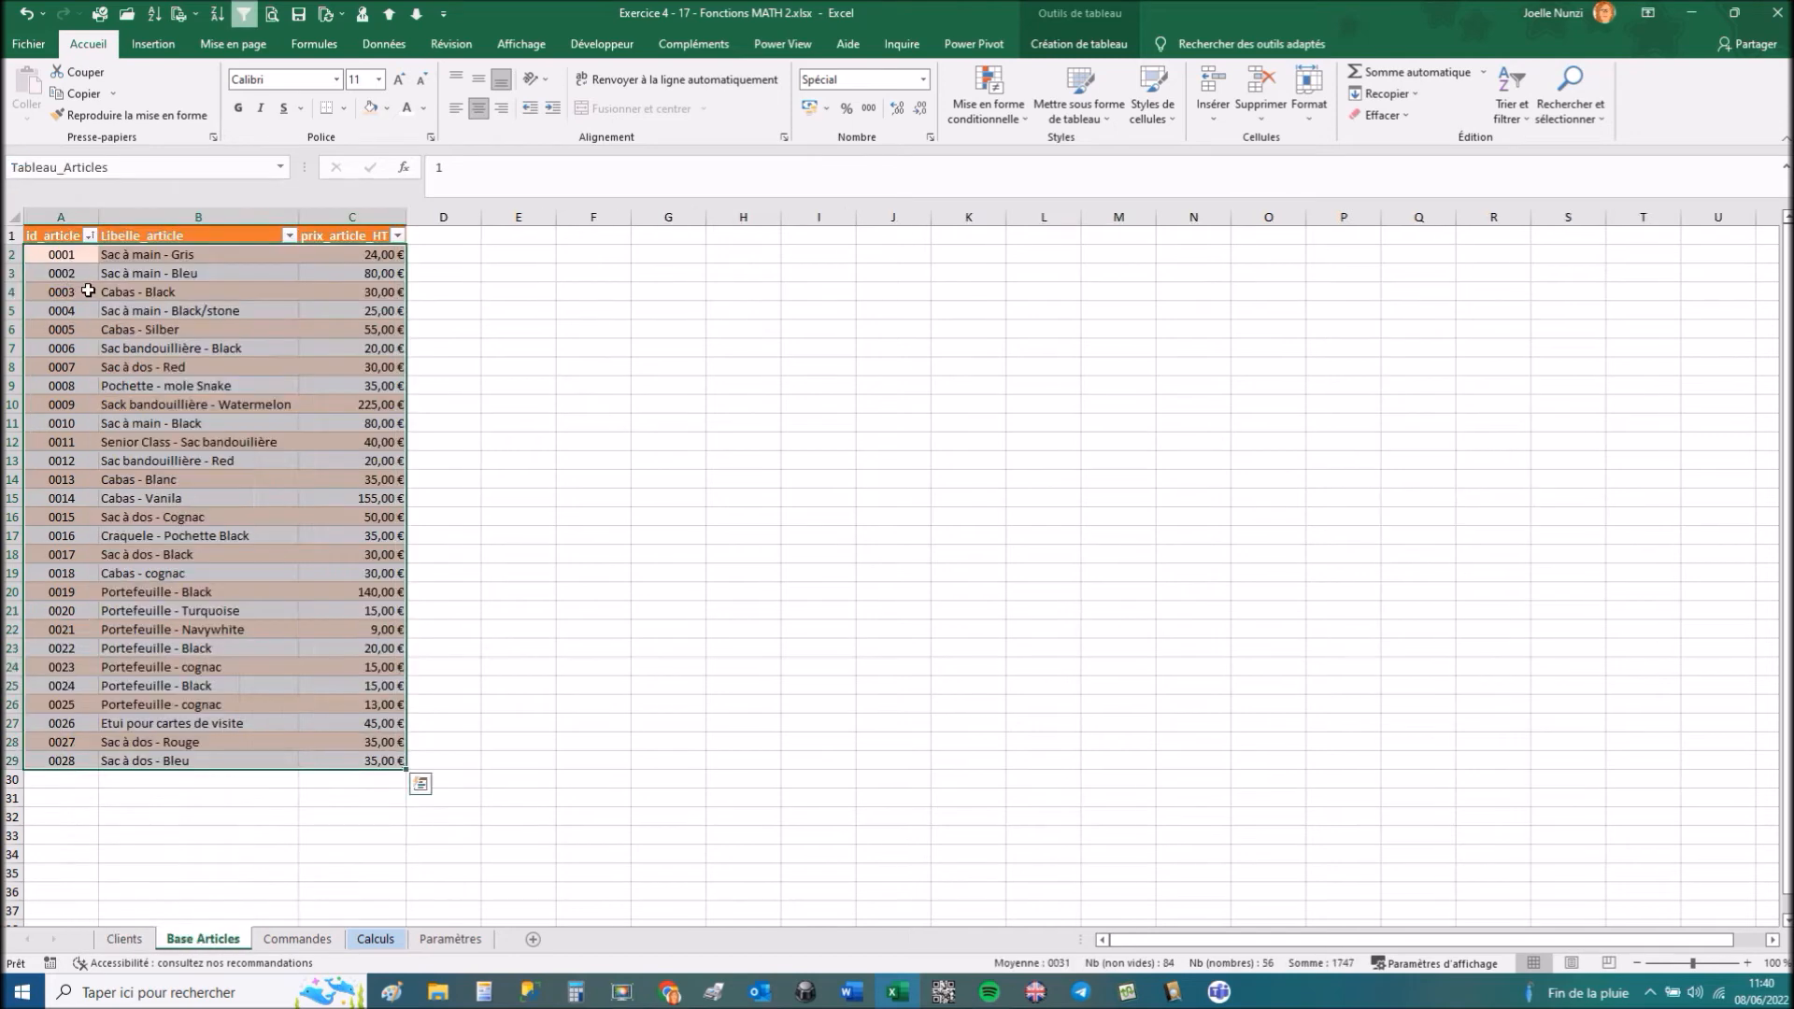
{"action": "left_click", "coordinate": [280, 167]}
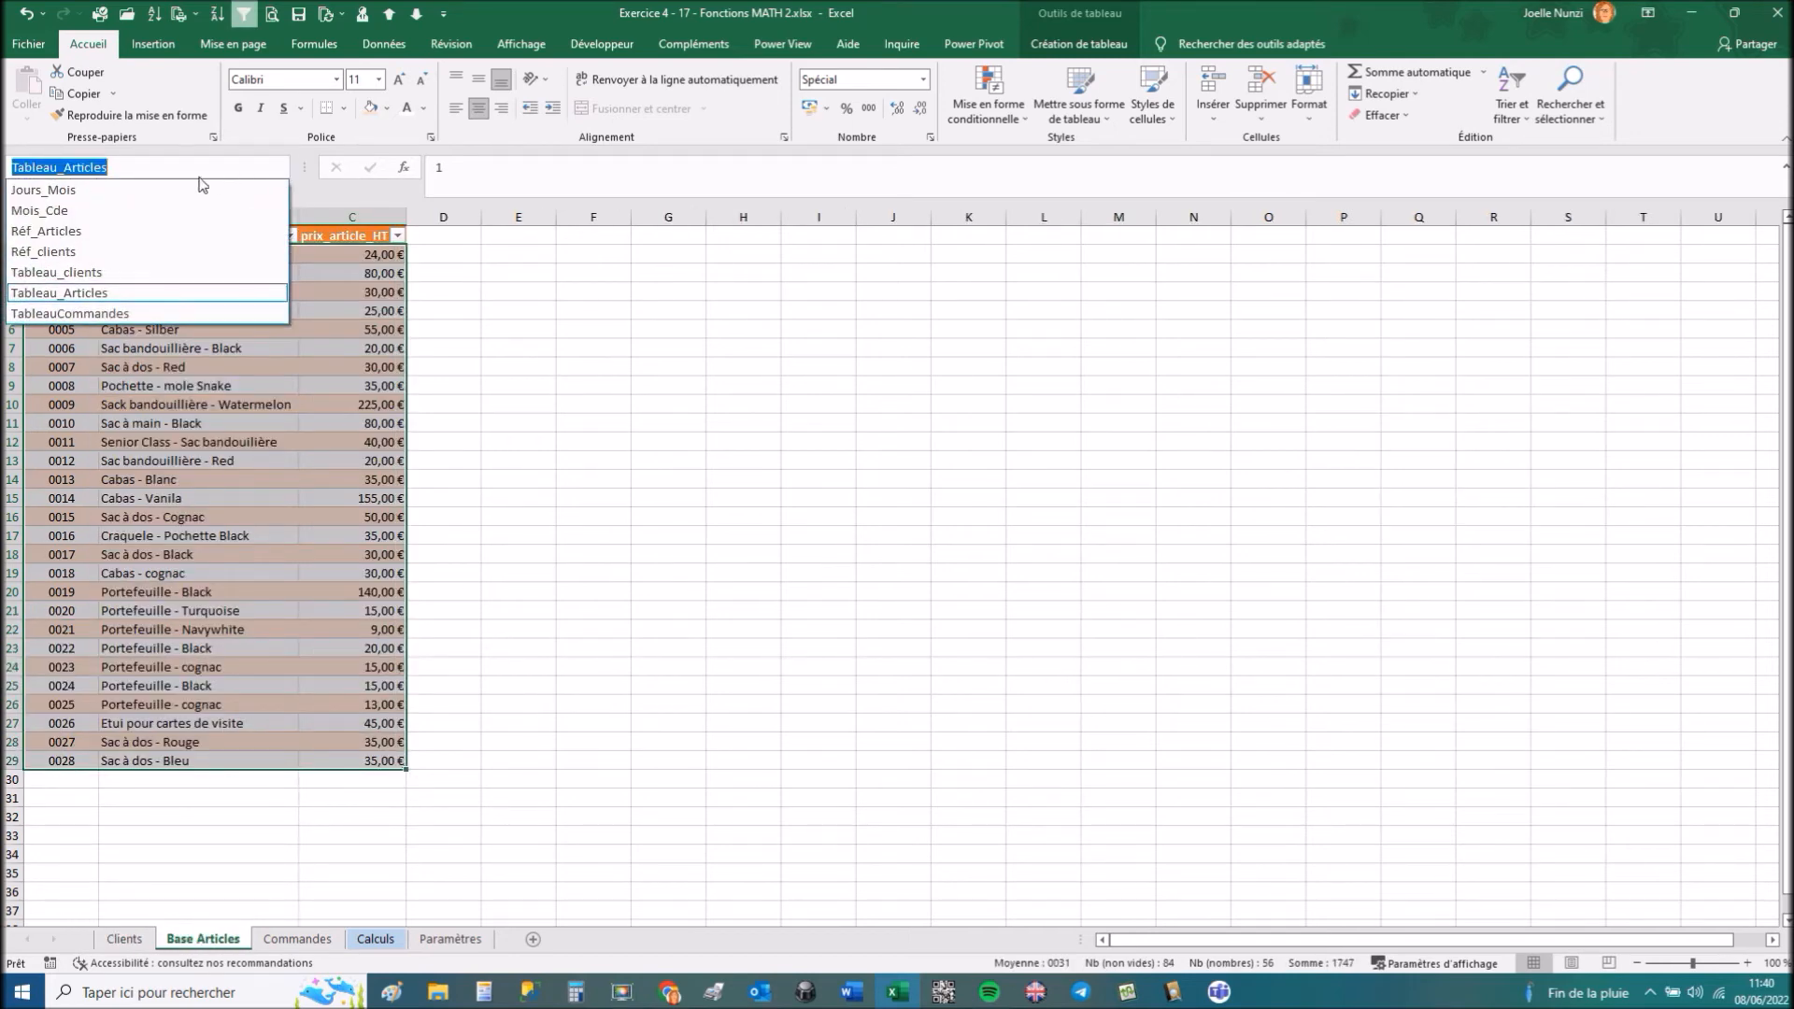
{"action": "left_click", "coordinate": [59, 234]}
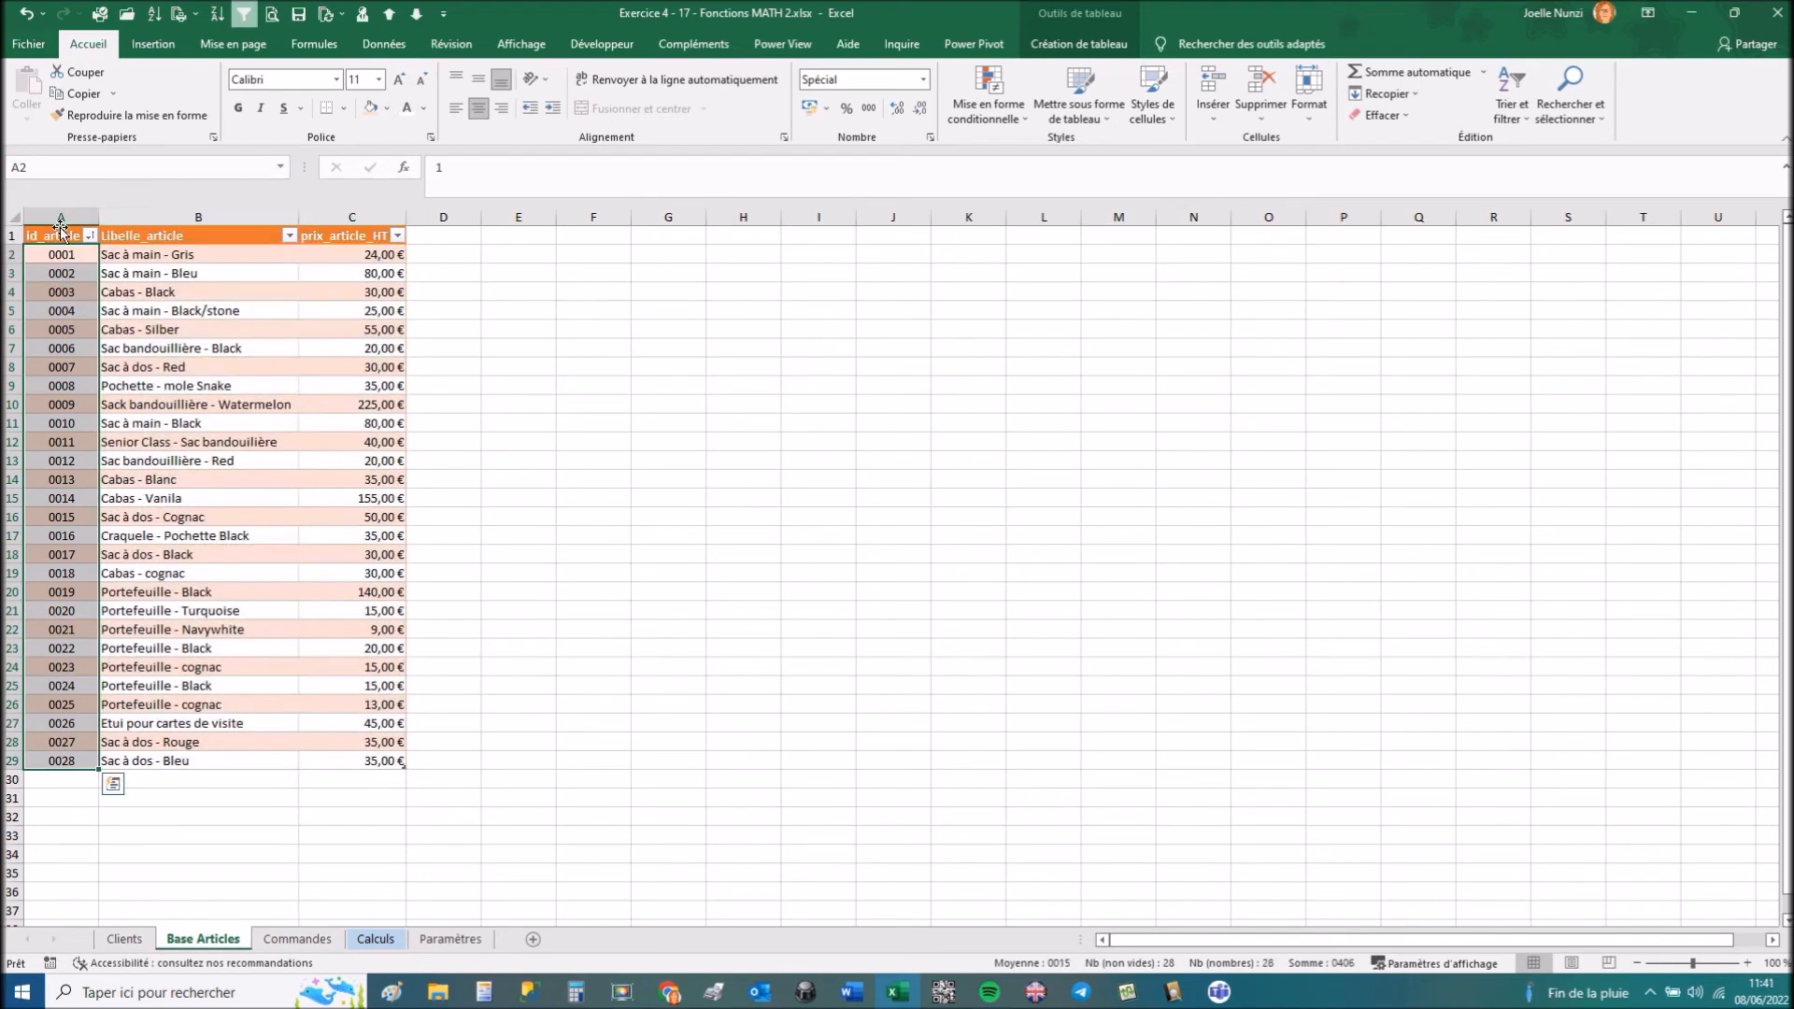
Display the named range TableauCommandes and review the list of defined names.
{"action": "left_click", "coordinate": [280, 166]}
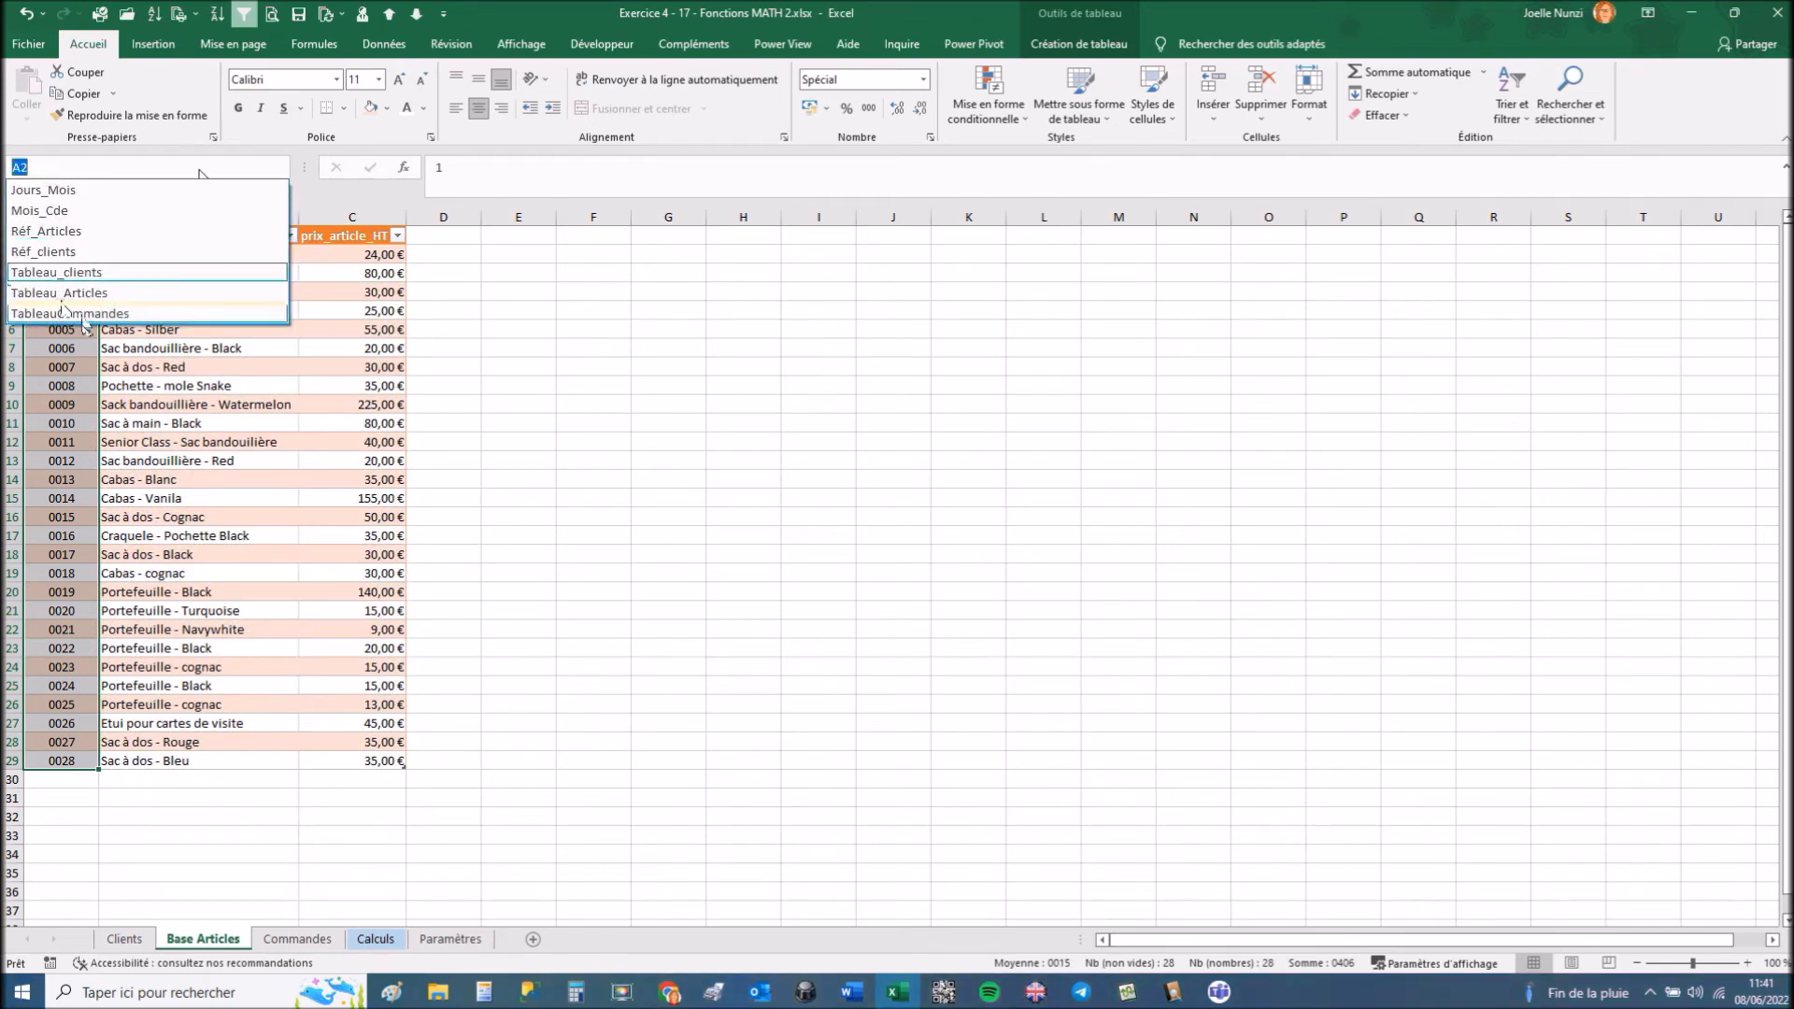
{"action": "left_click", "coordinate": [64, 313]}
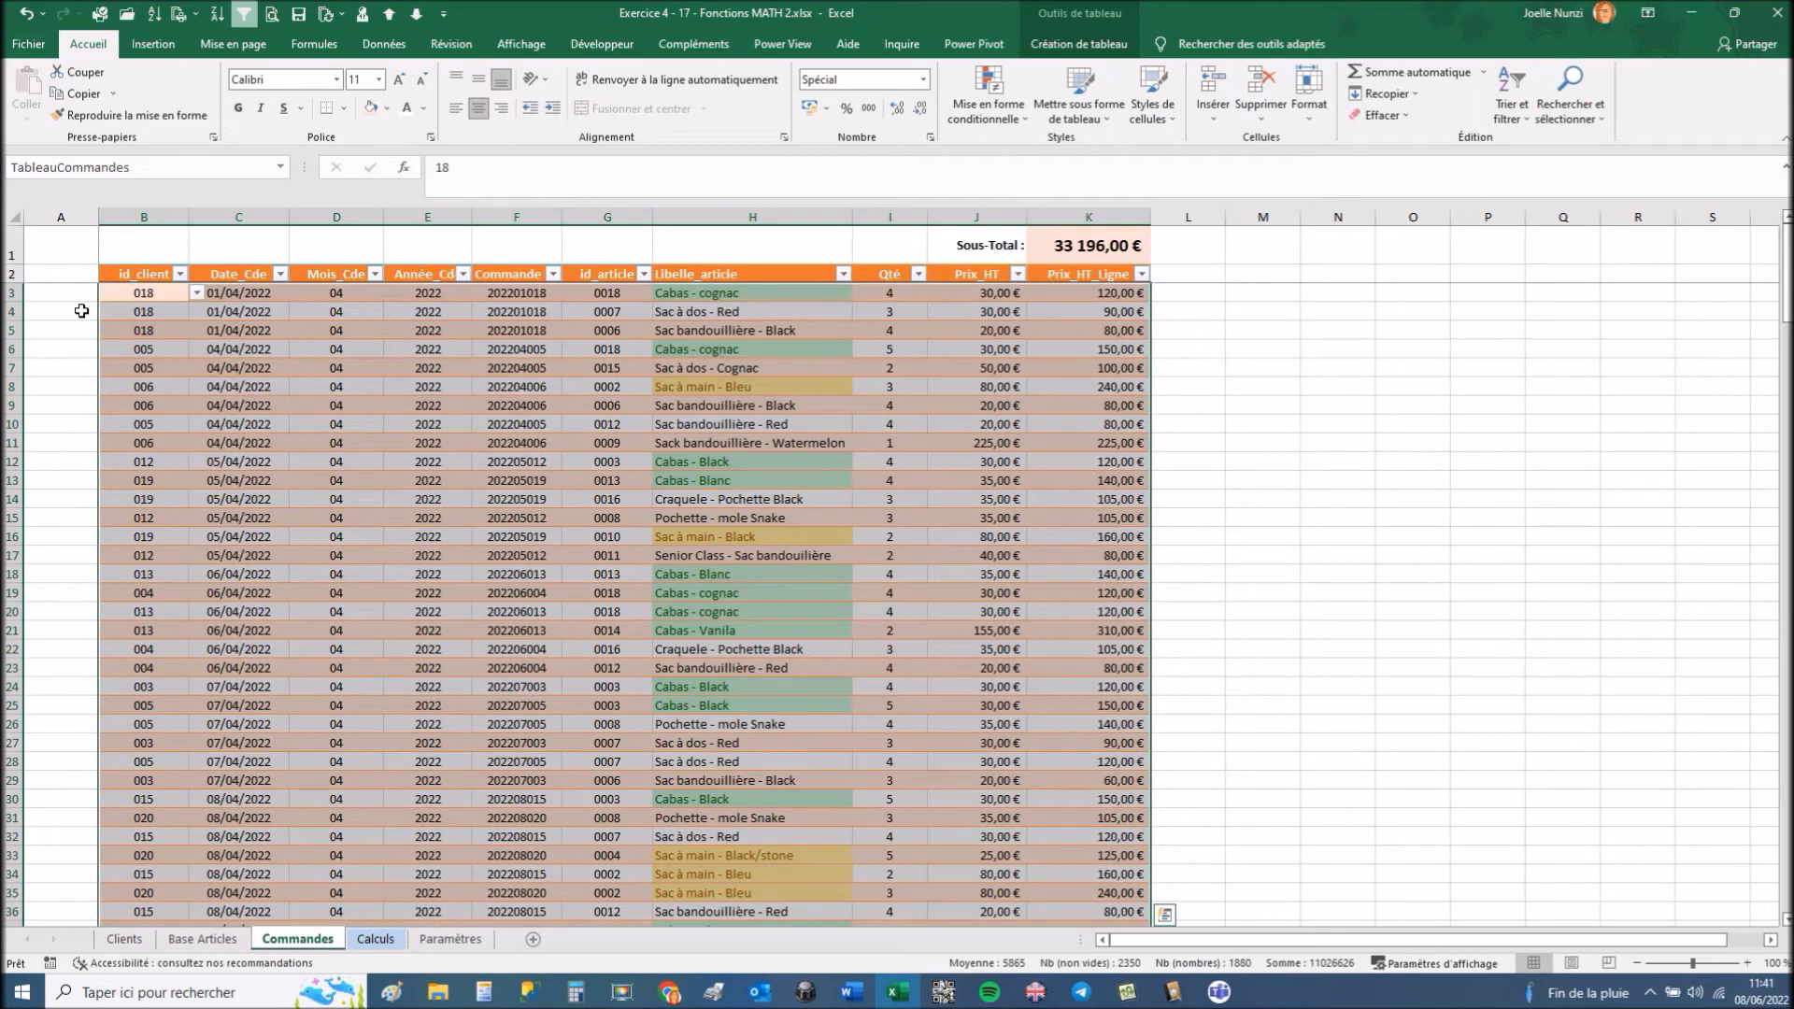
{"action": "left_click", "coordinate": [280, 168]}
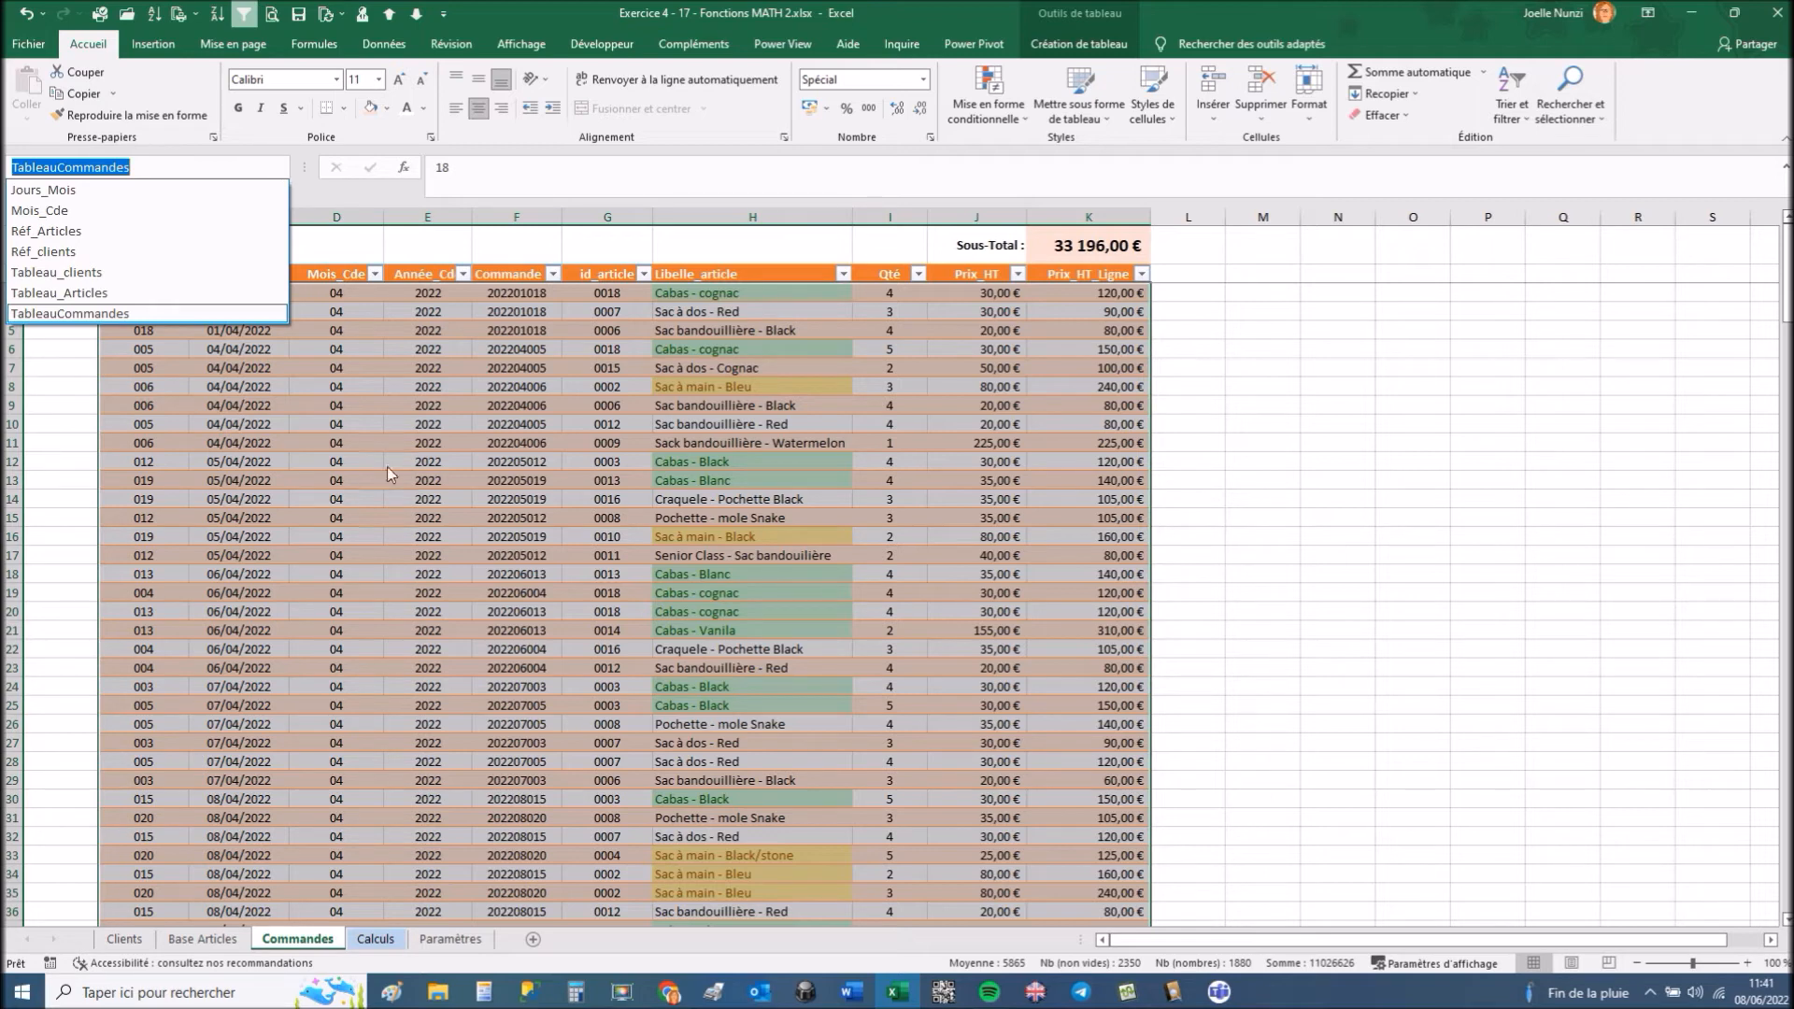
{"action": "key", "text": "Escape"}
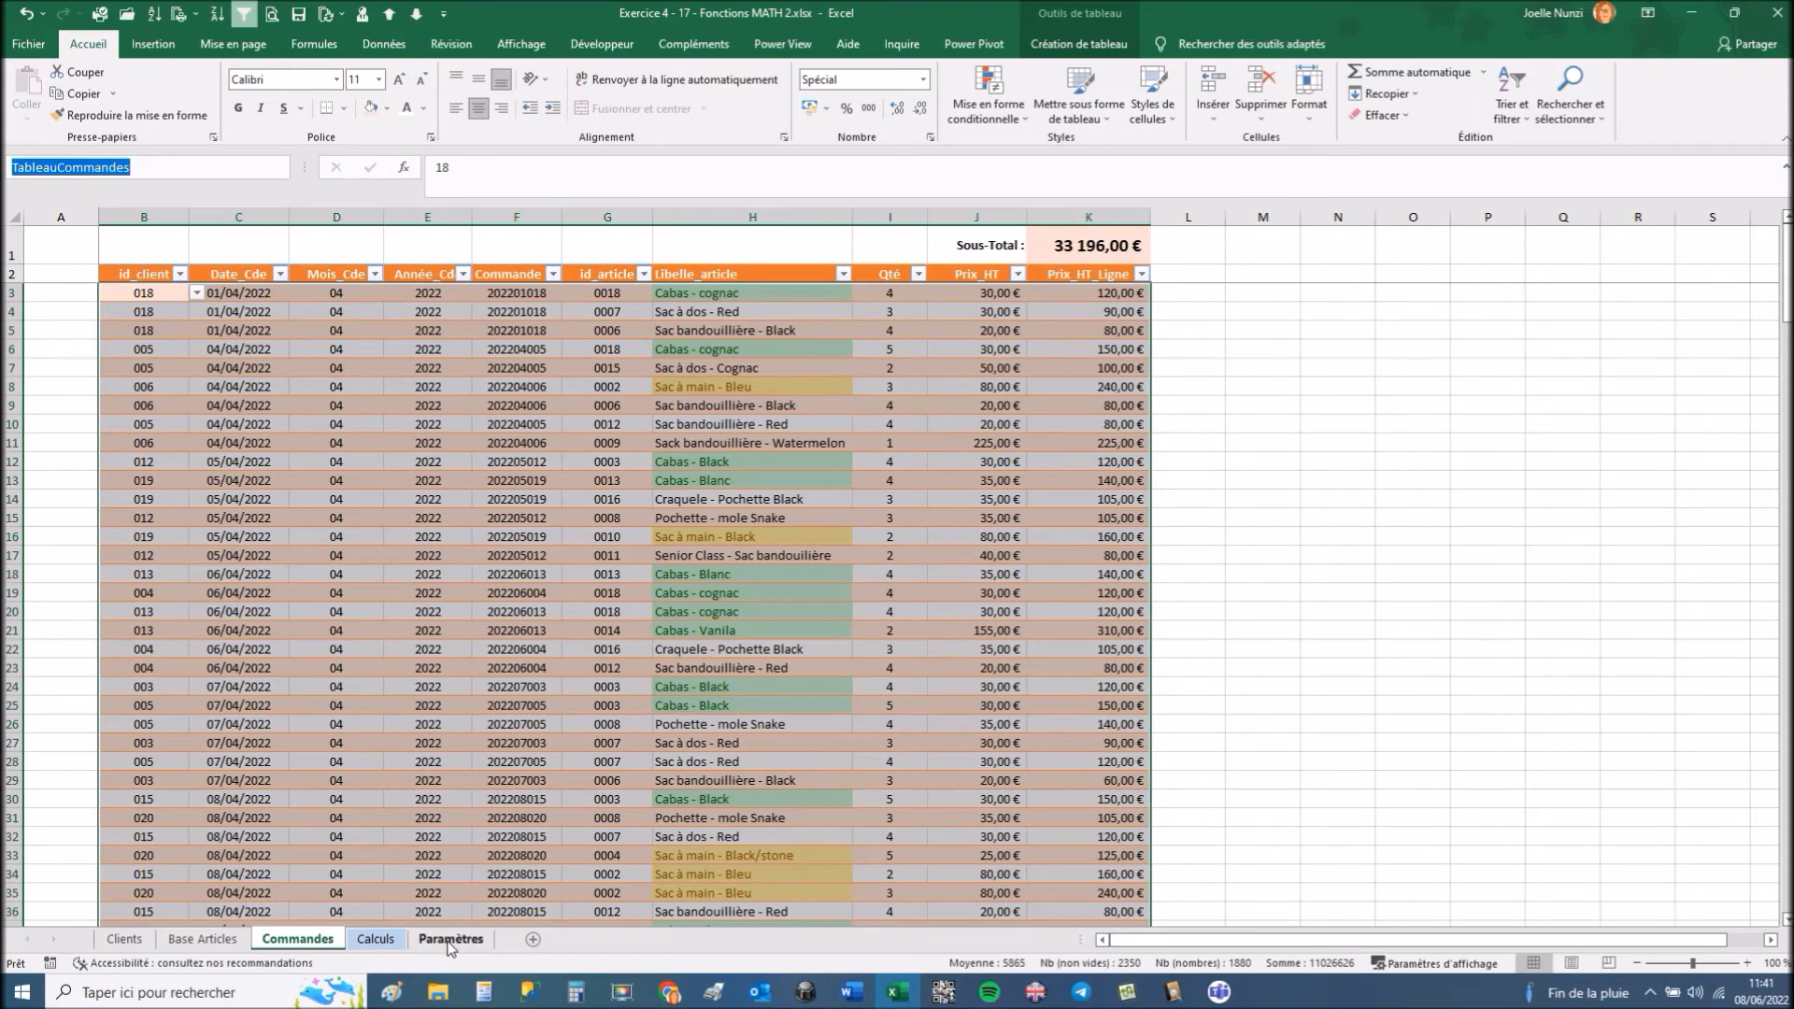
On the Paramètres sheet, display the named ranges Mois_Cde and Jours_Mois to see which cells each covers.
{"action": "left_click", "coordinate": [450, 940]}
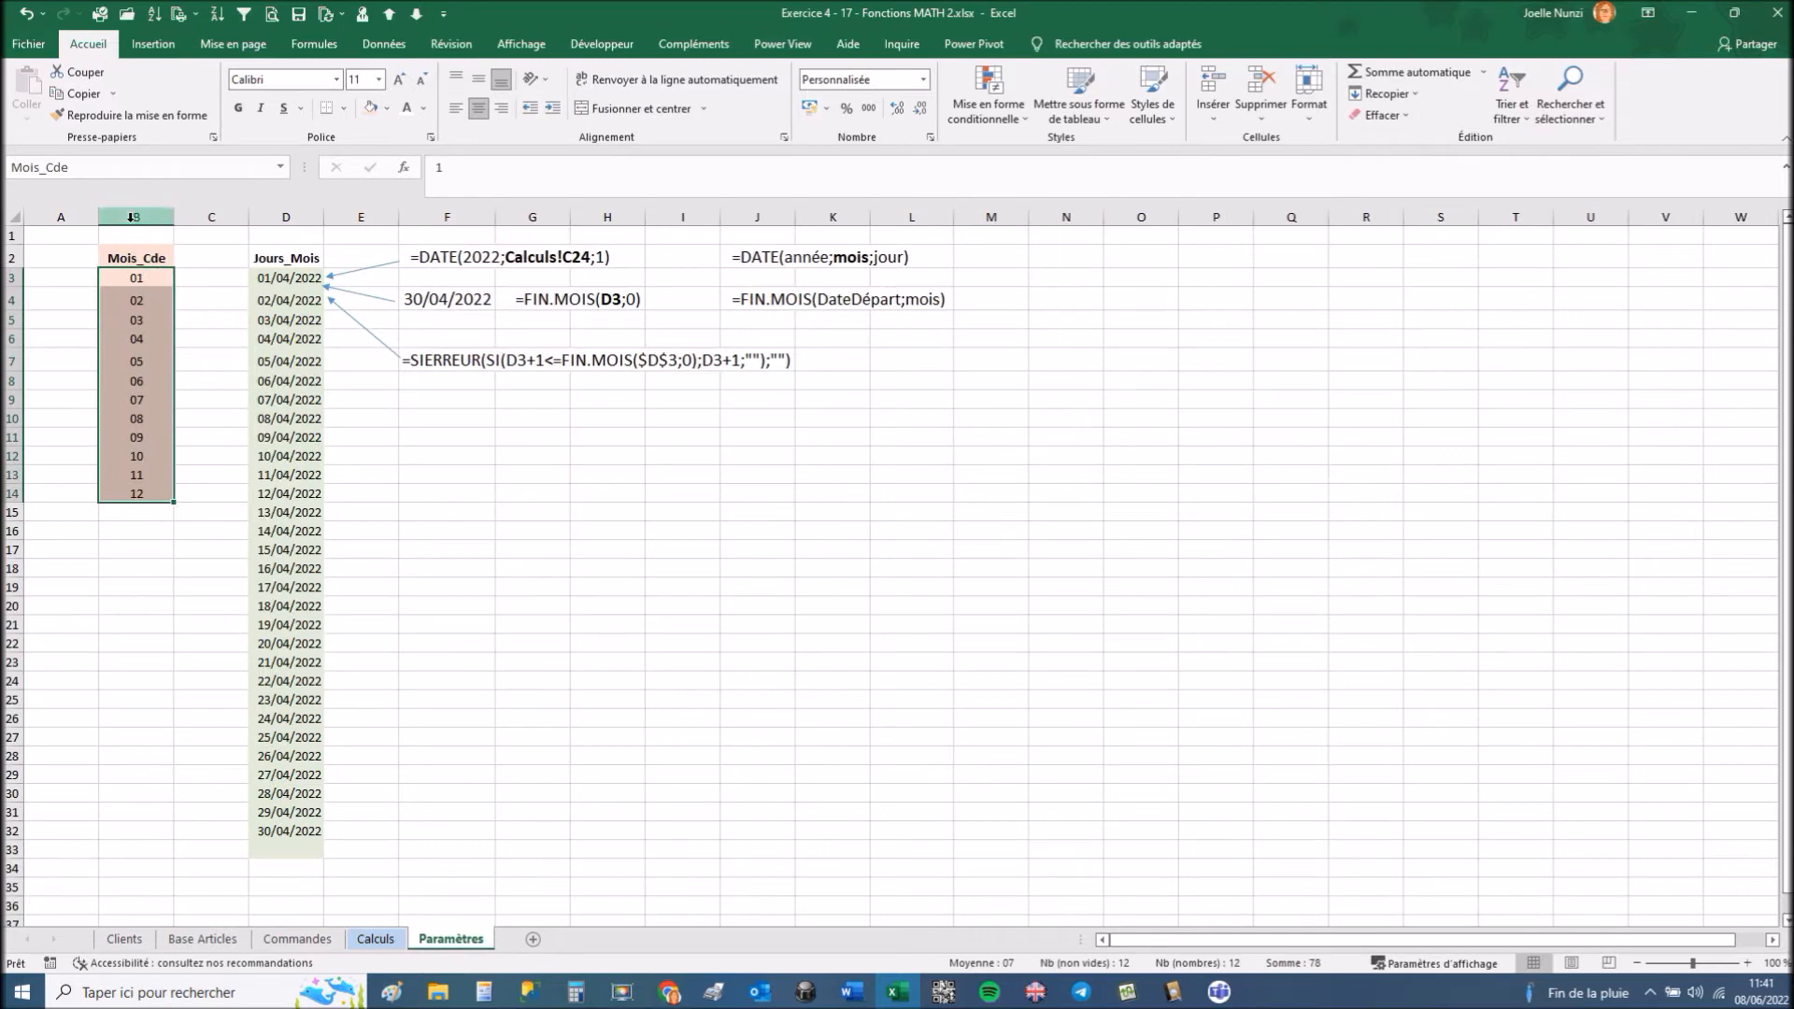
{"action": "left_click", "coordinate": [284, 165]}
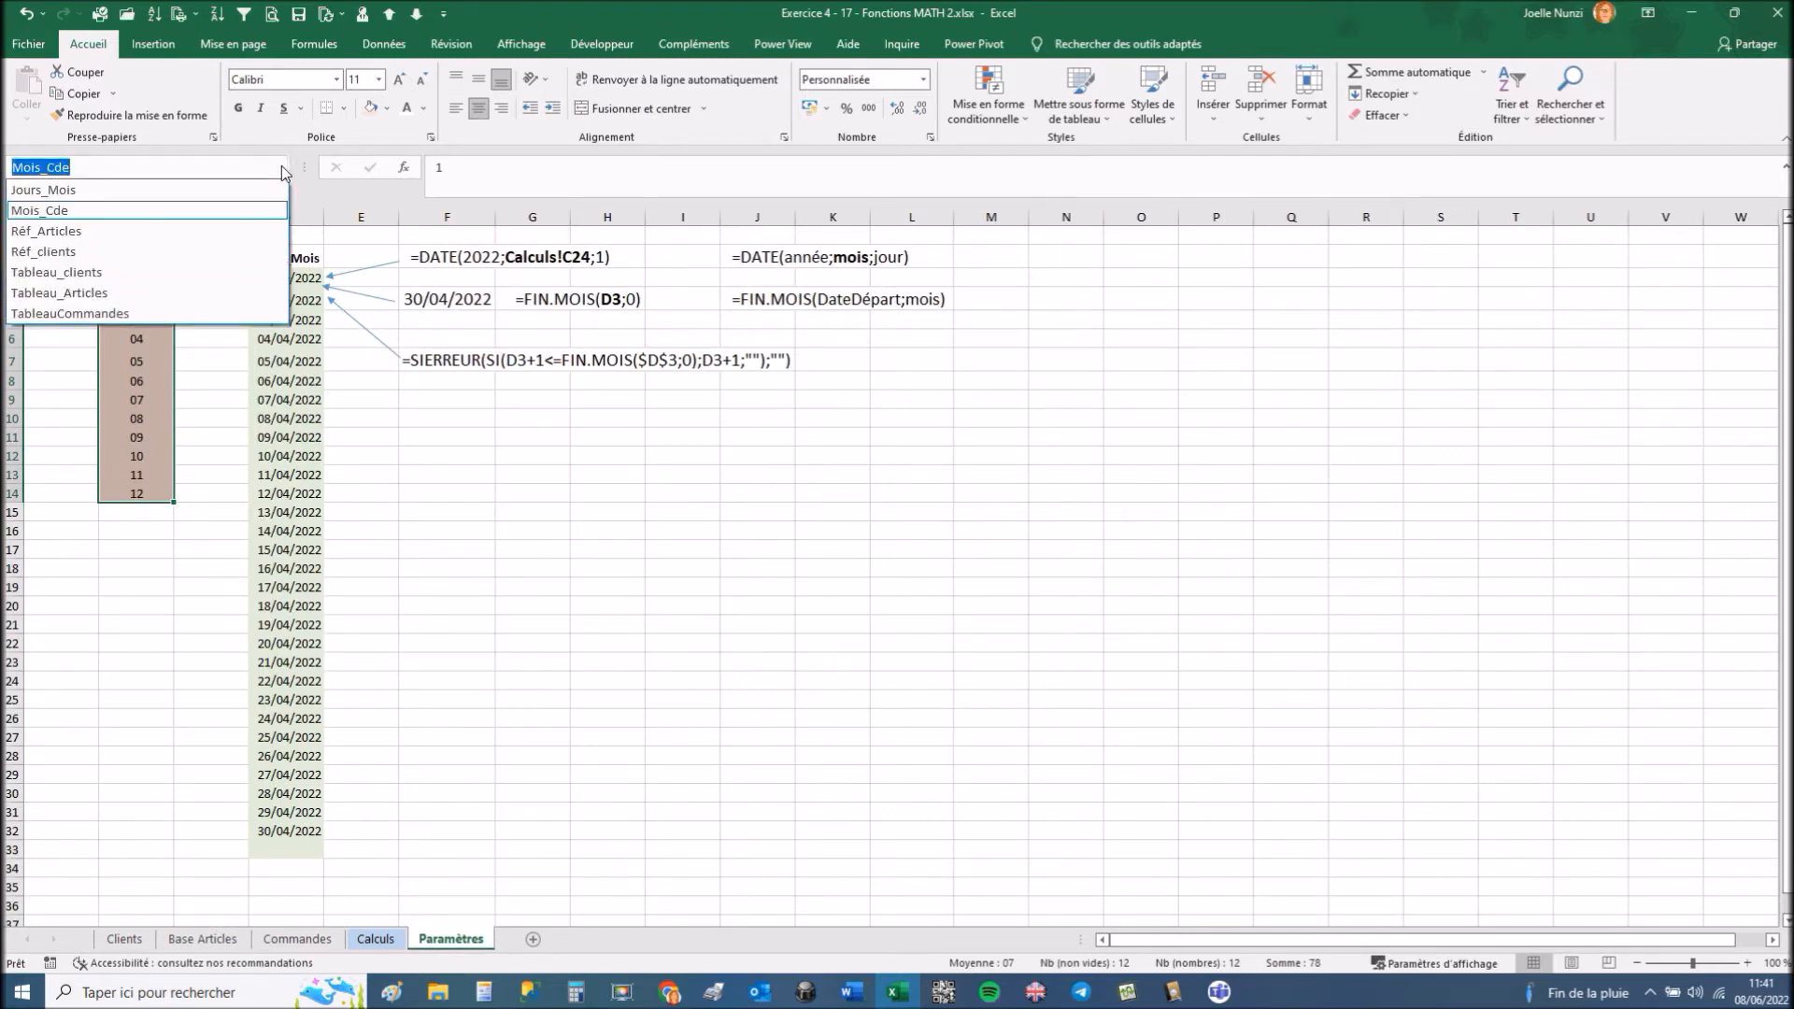
{"action": "left_click", "coordinate": [56, 215]}
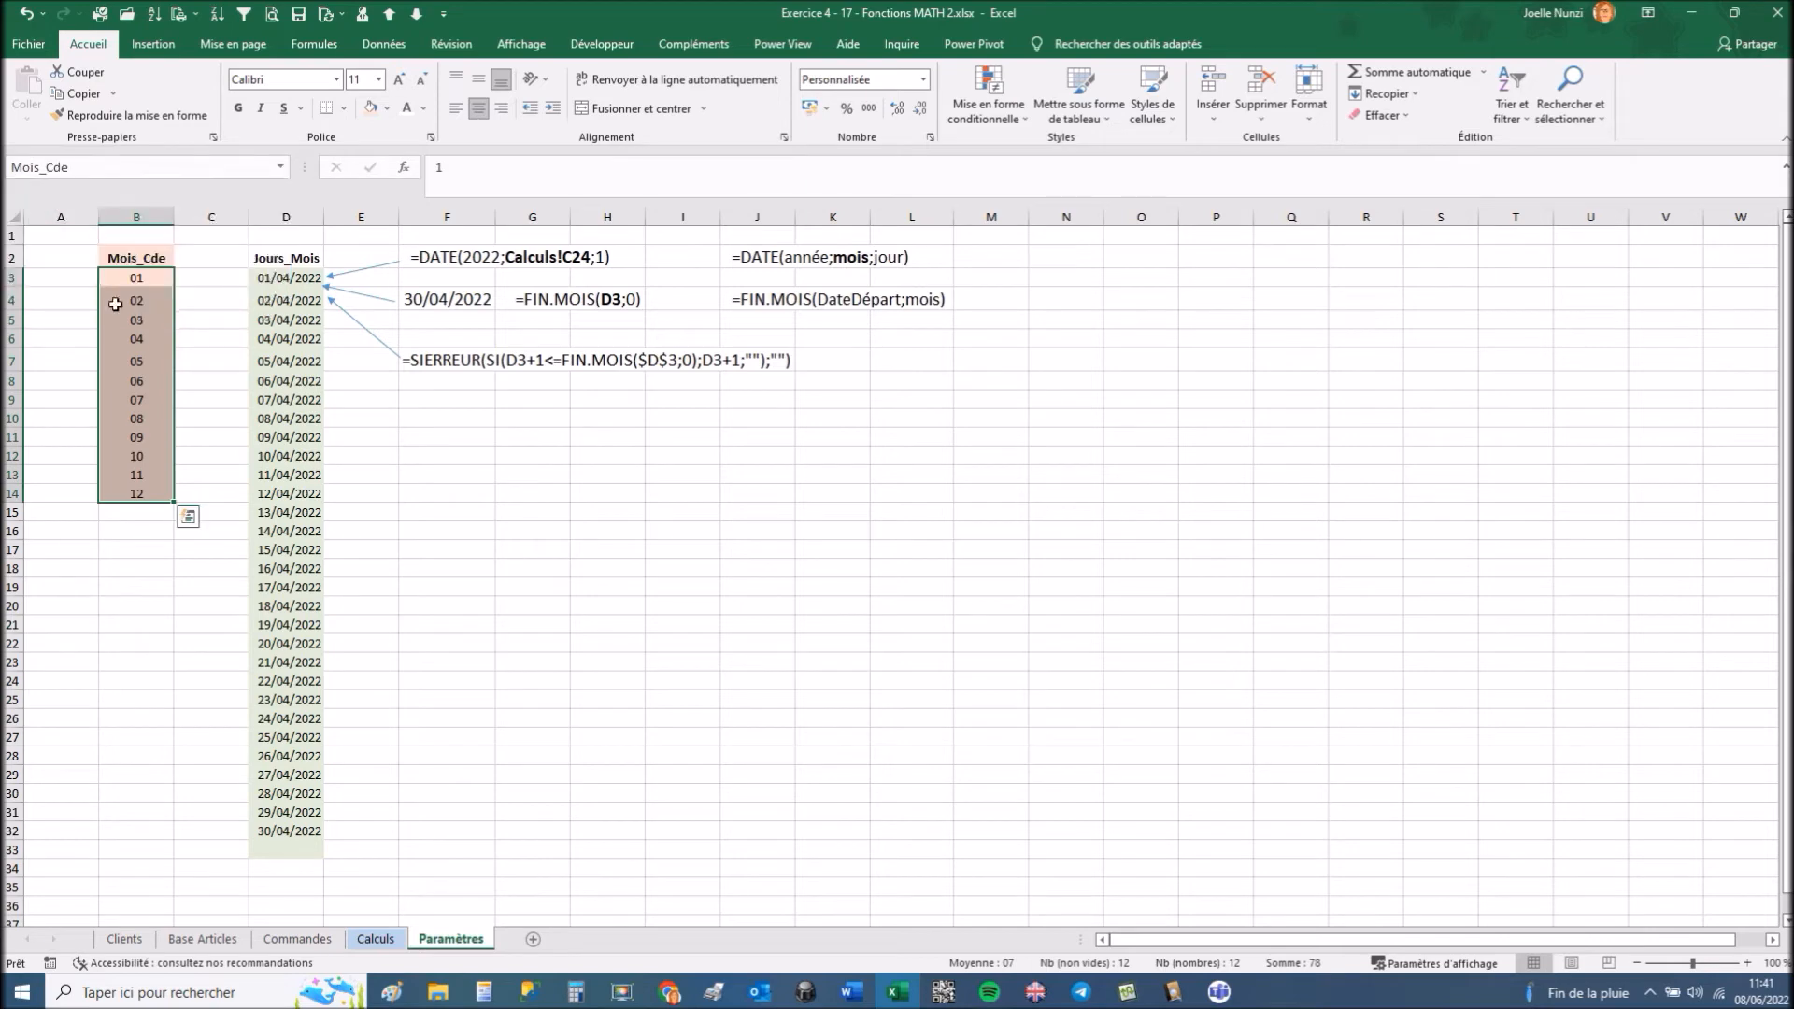
{"action": "left_click", "coordinate": [283, 168]}
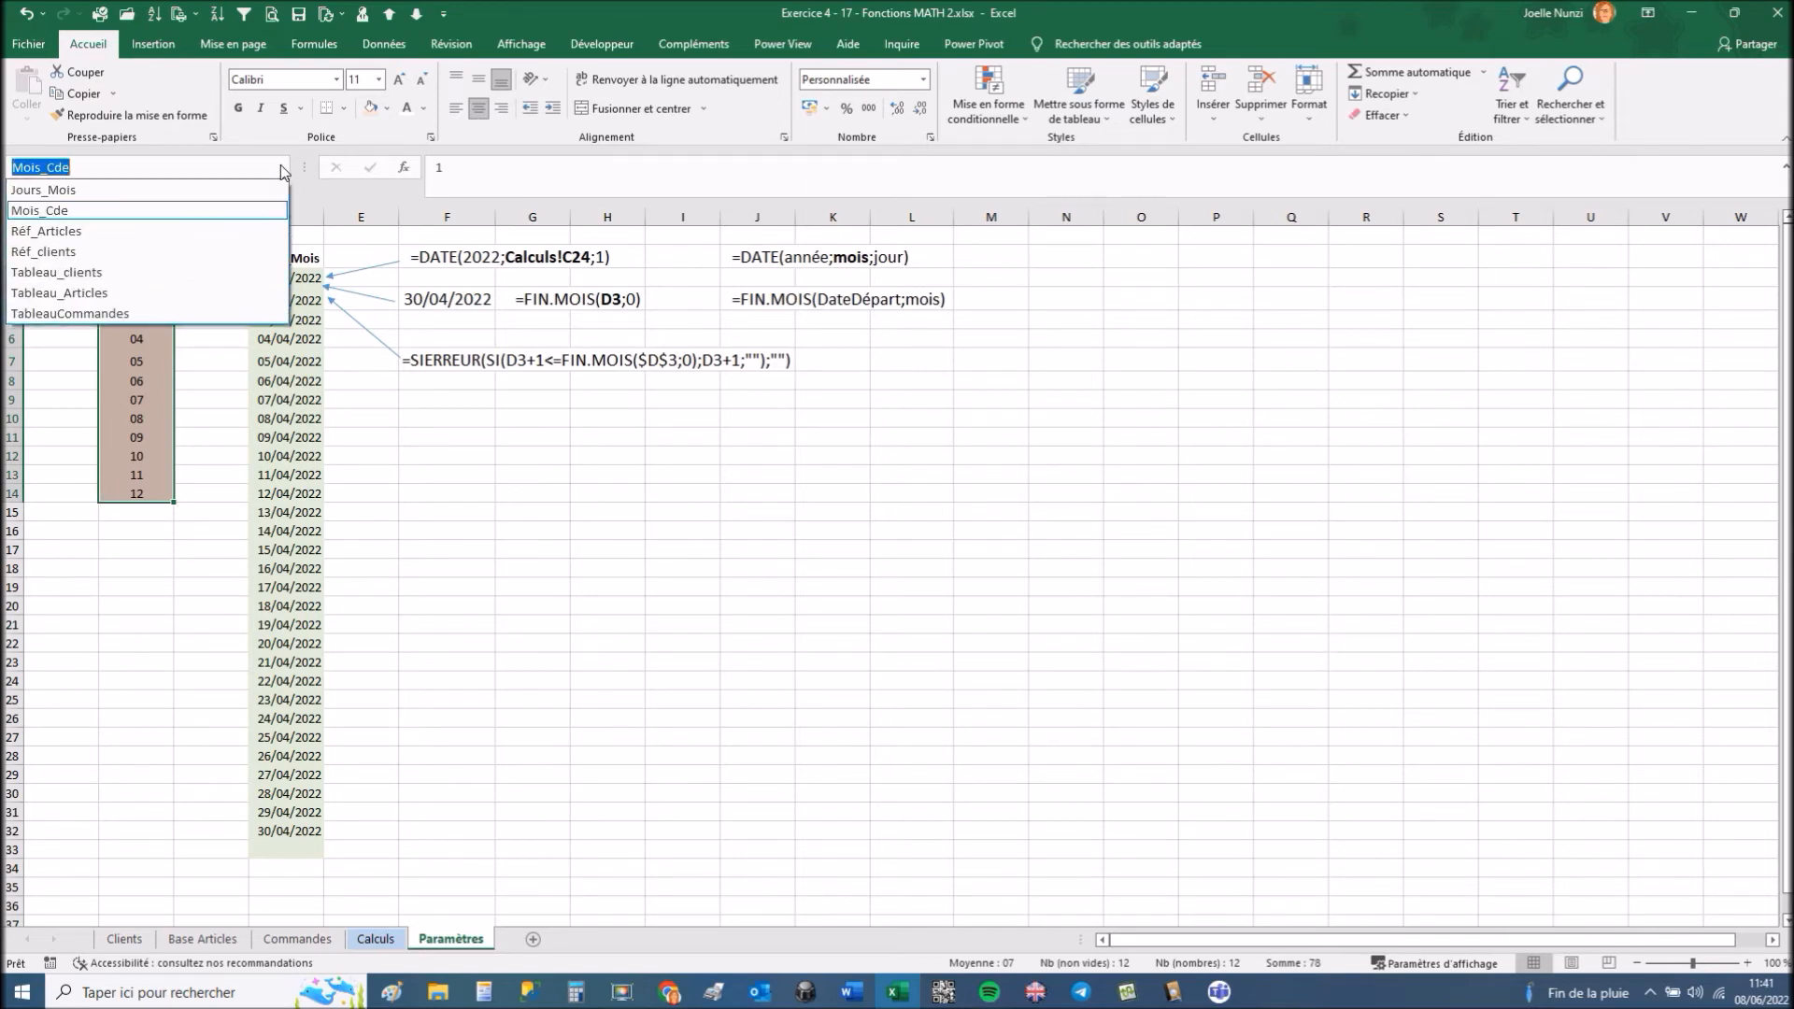
{"action": "left_click", "coordinate": [483, 516]}
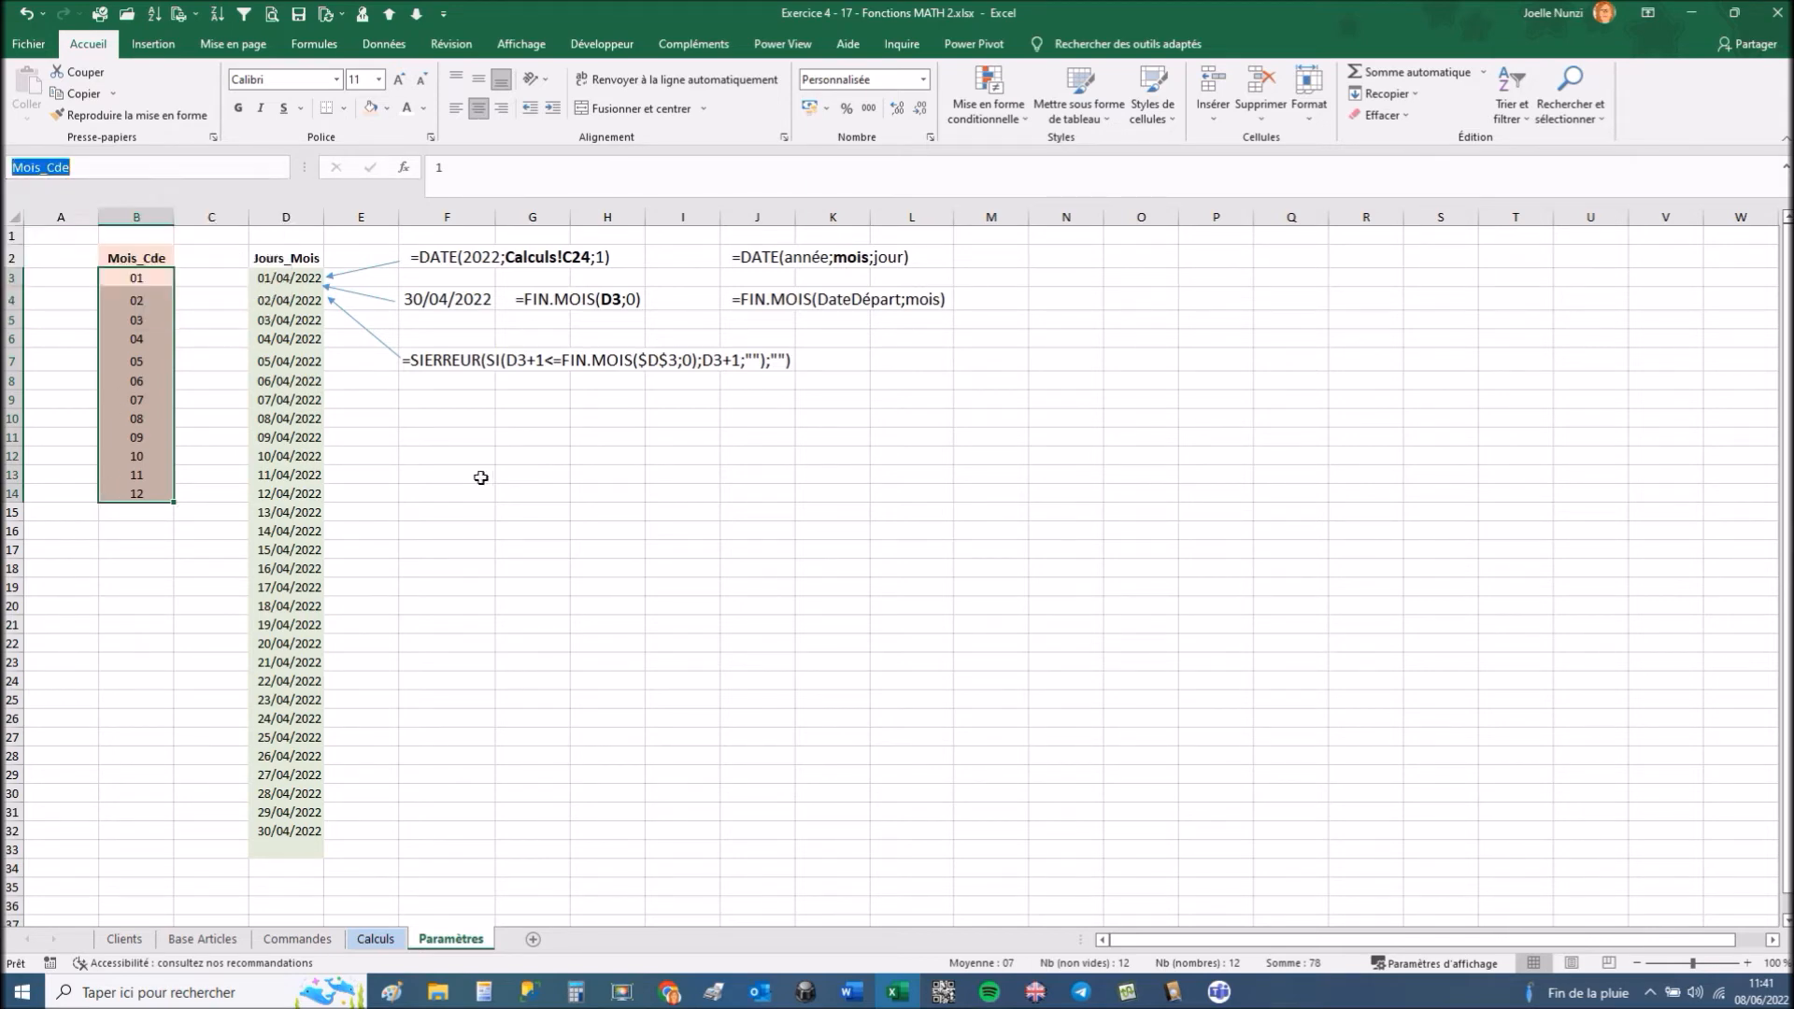
{"action": "left_click", "coordinate": [281, 171]}
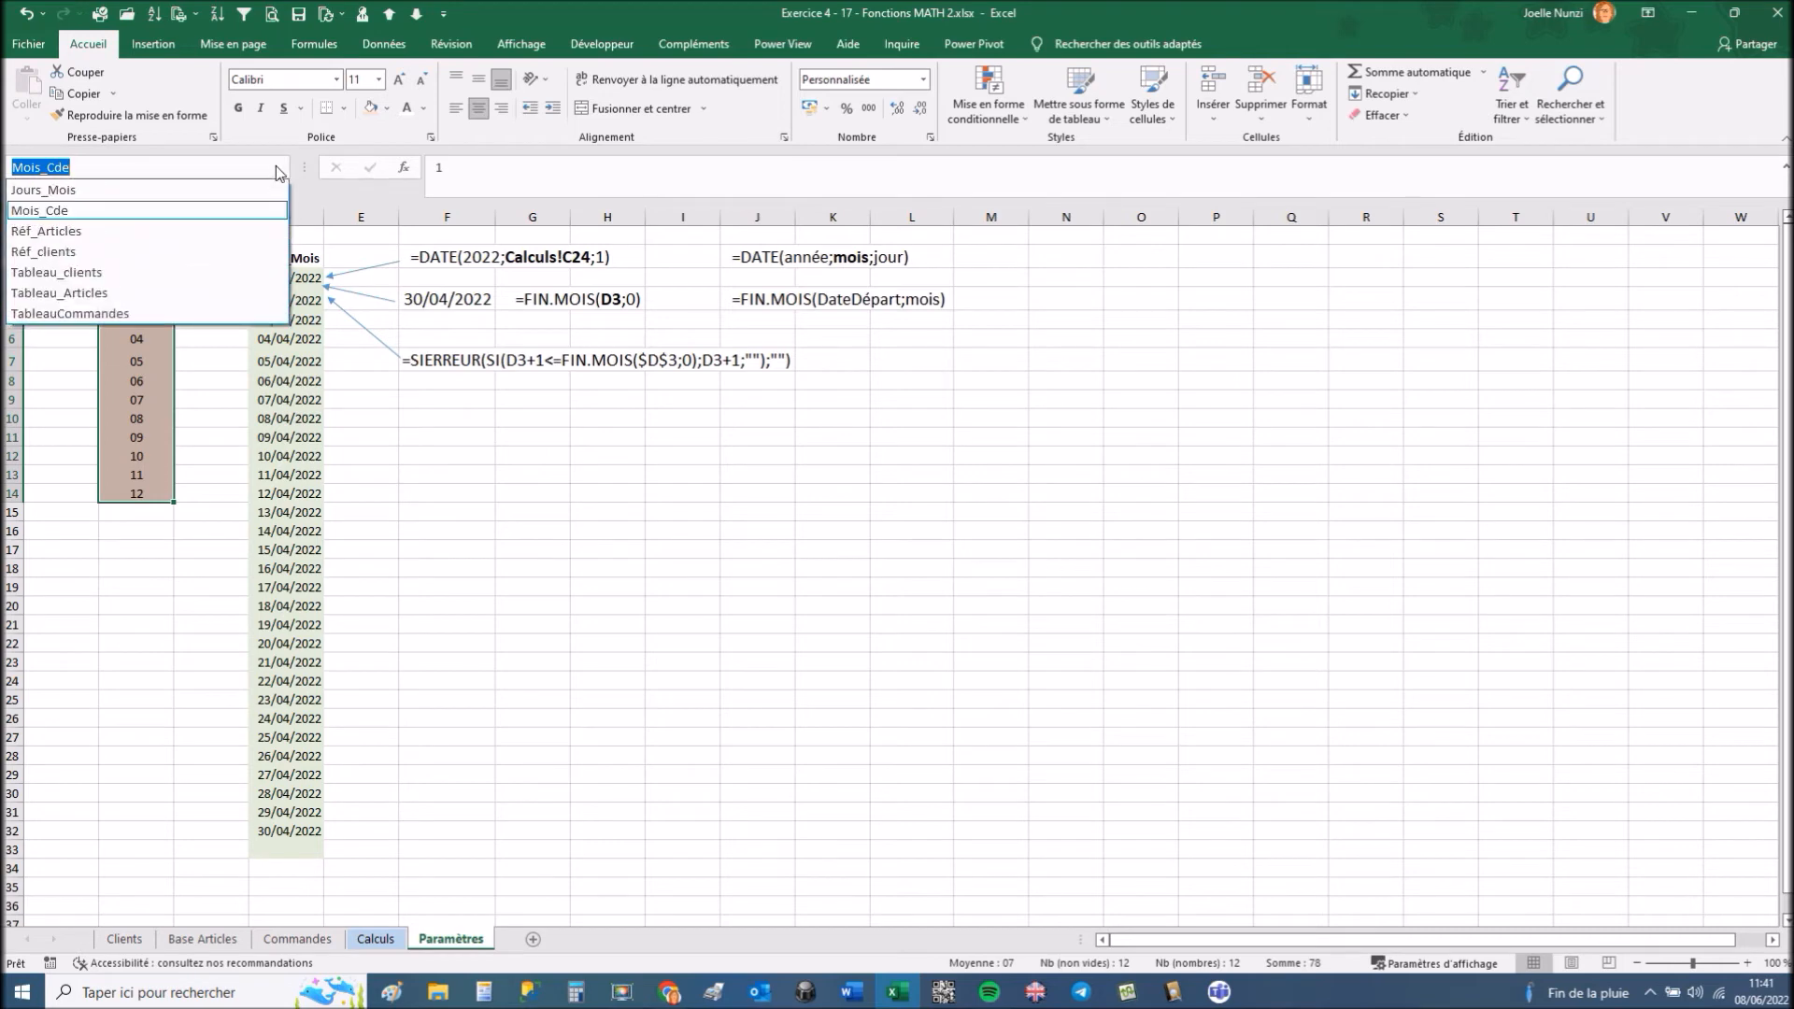
{"action": "left_click", "coordinate": [77, 191]}
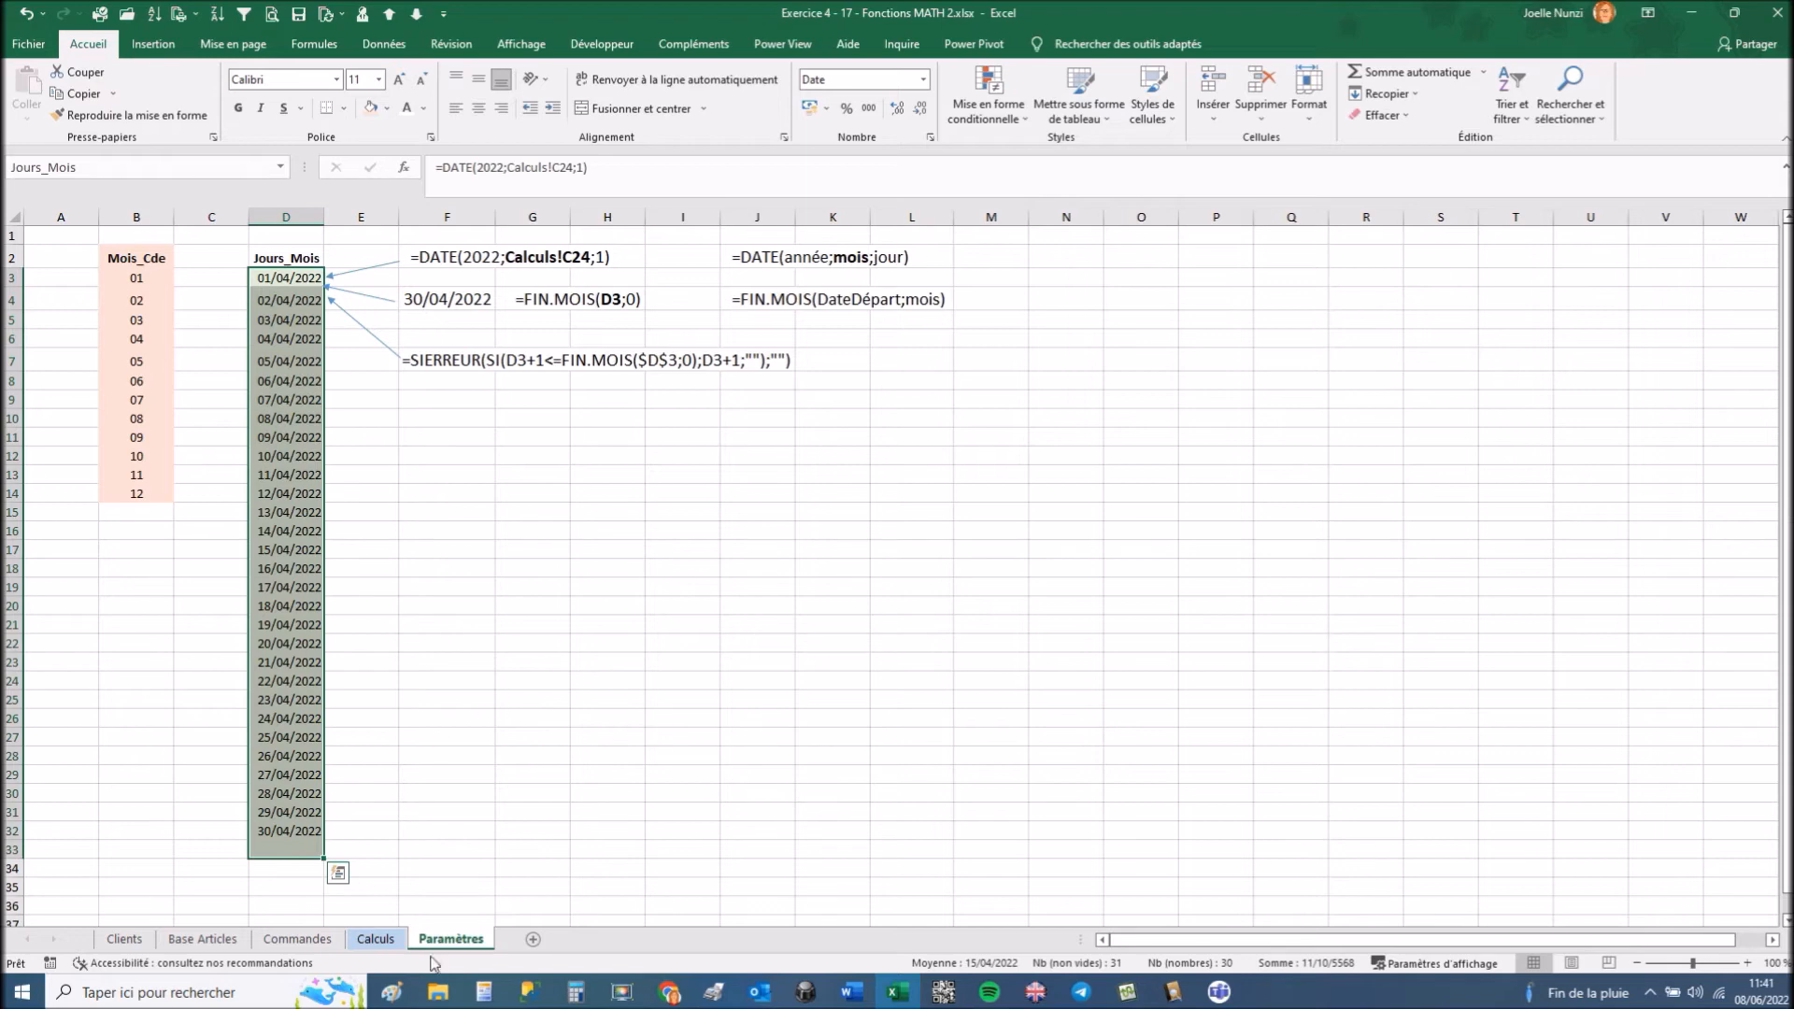
On the Calculs sheet, choose 05 for Mois_Cde in C24 and 06/05/2022 for Date_Cde in C25.
{"action": "left_click", "coordinate": [377, 940]}
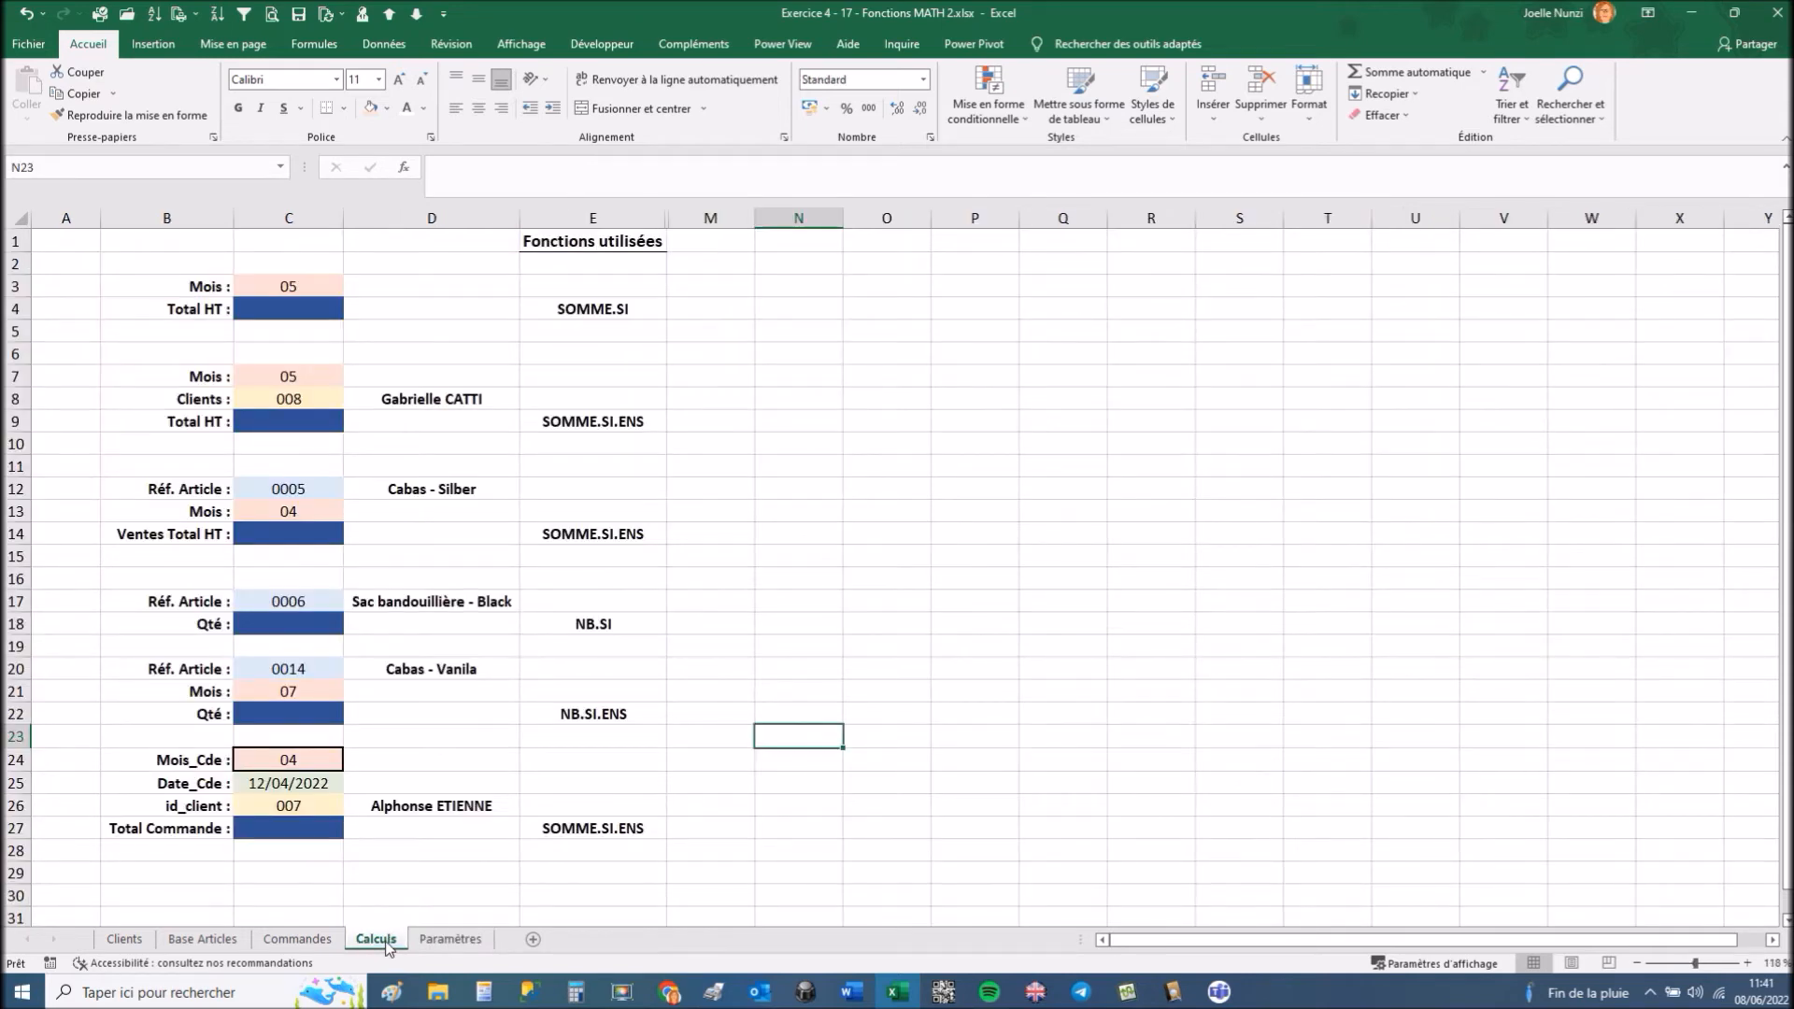
{"action": "left_click", "coordinate": [312, 762]}
{"action": "left_click", "coordinate": [353, 762]}
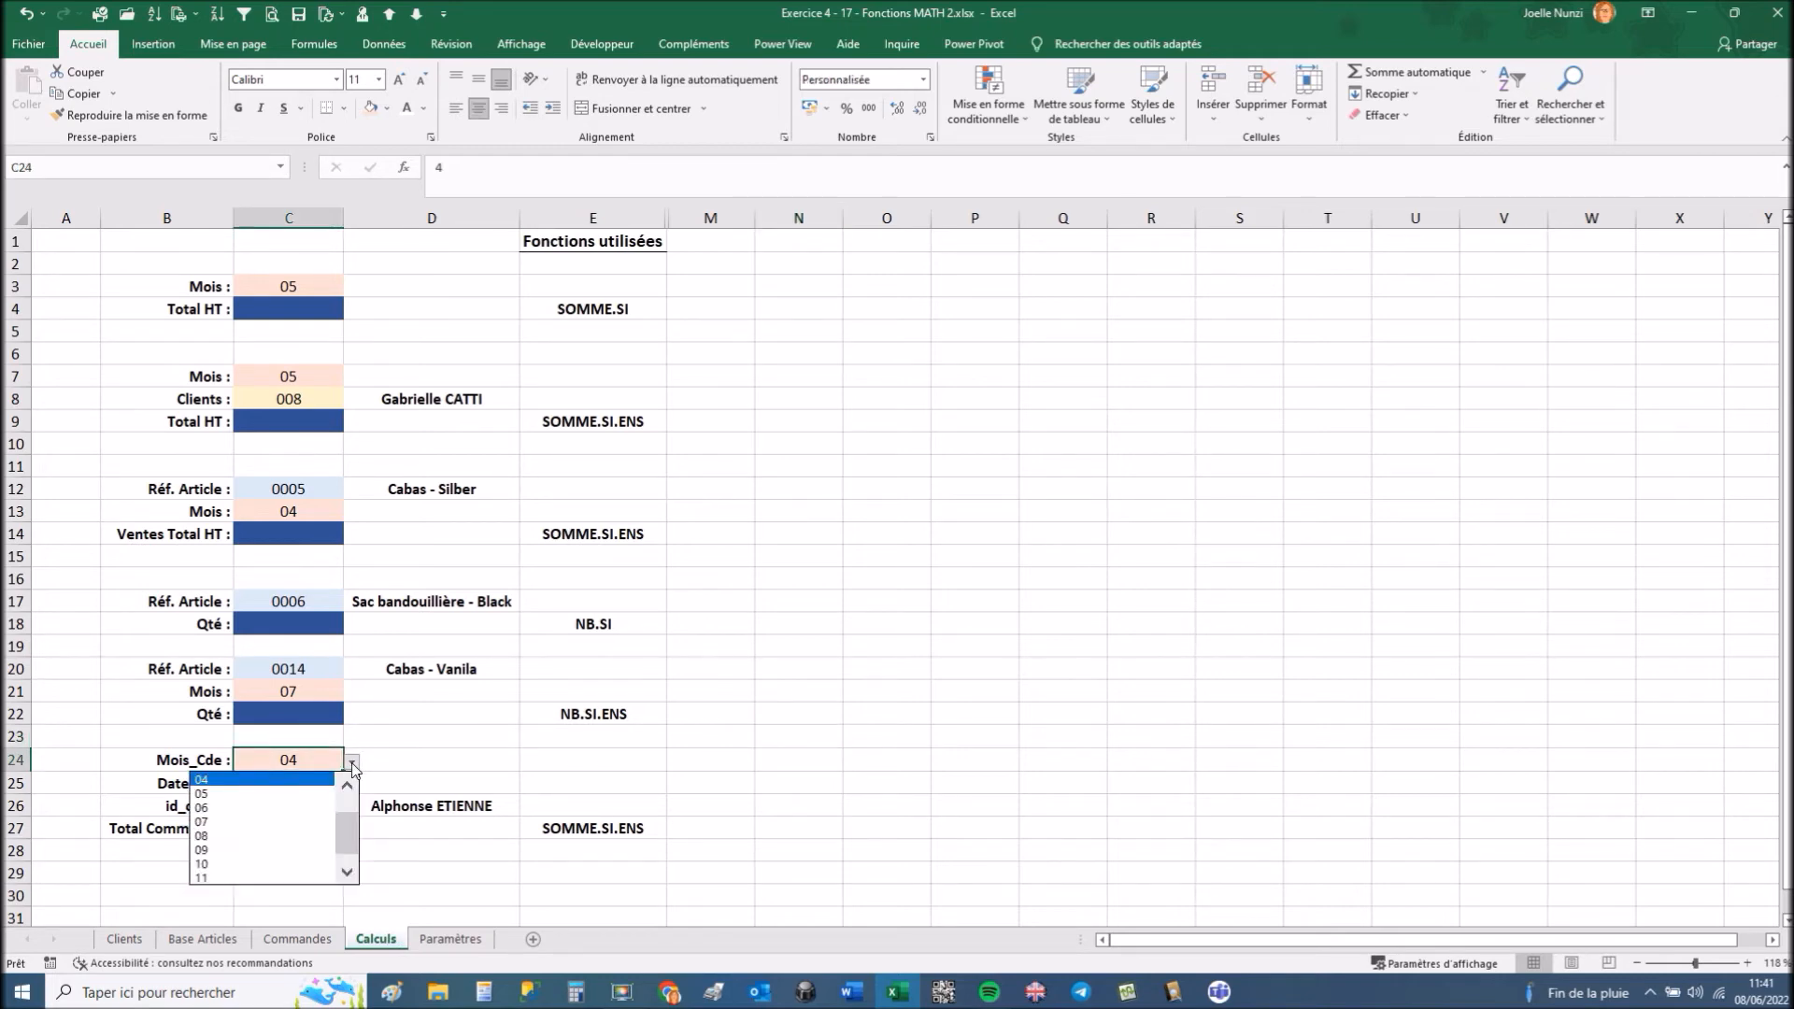
{"action": "left_click_drag", "start_coordinate": [350, 828], "coordinate": [352, 784]}
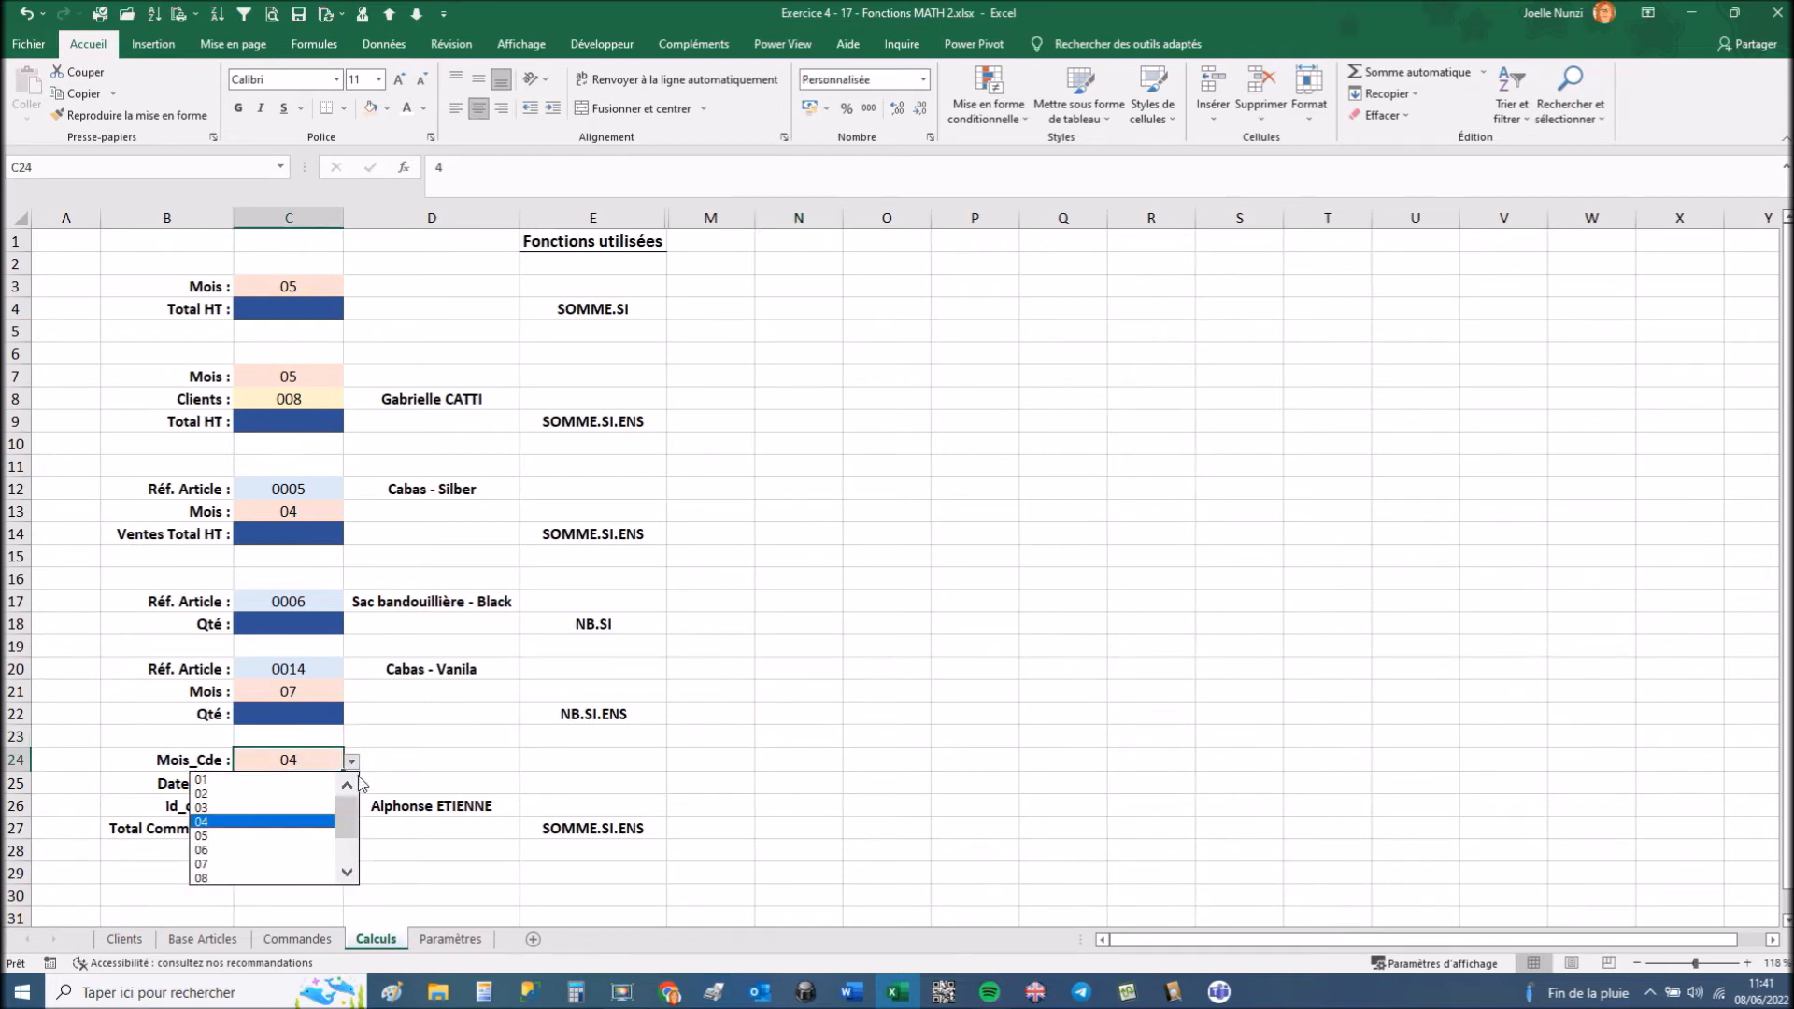
{"action": "left_click", "coordinate": [447, 712]}
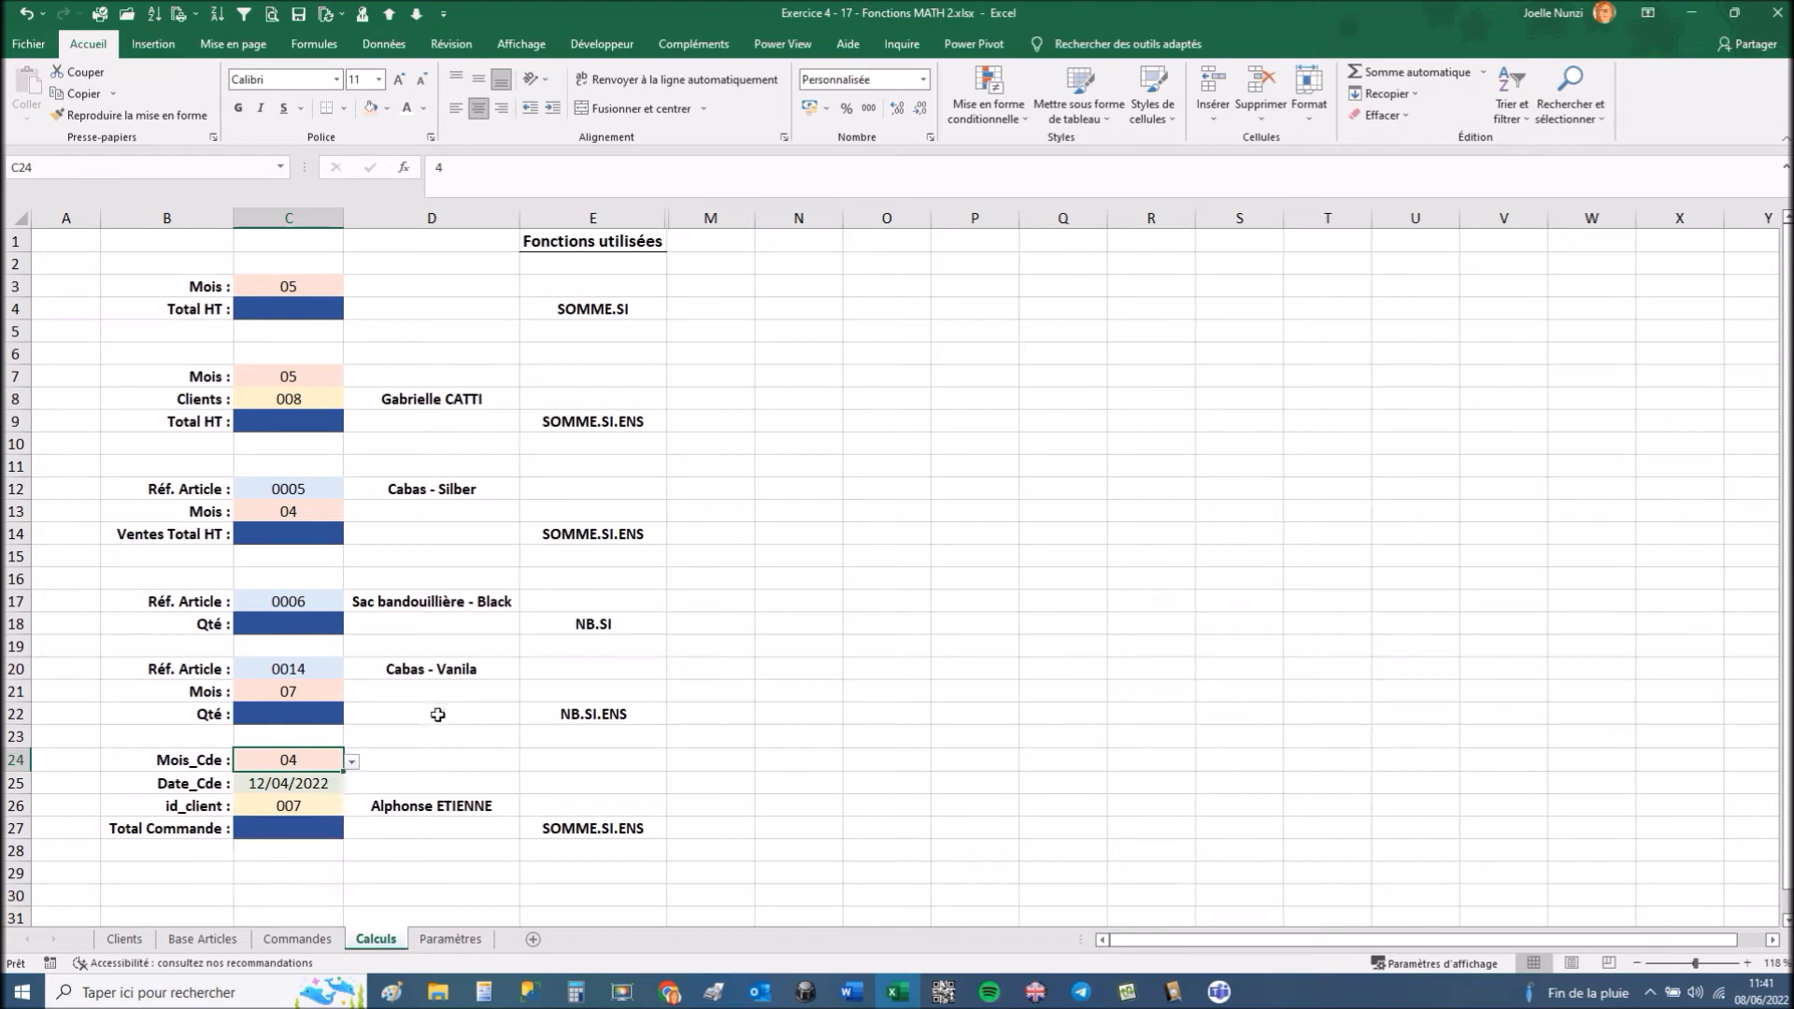
{"action": "left_click", "coordinate": [352, 762]}
{"action": "left_click", "coordinate": [258, 793]}
{"action": "left_click", "coordinate": [285, 783]}
{"action": "left_click", "coordinate": [352, 785]}
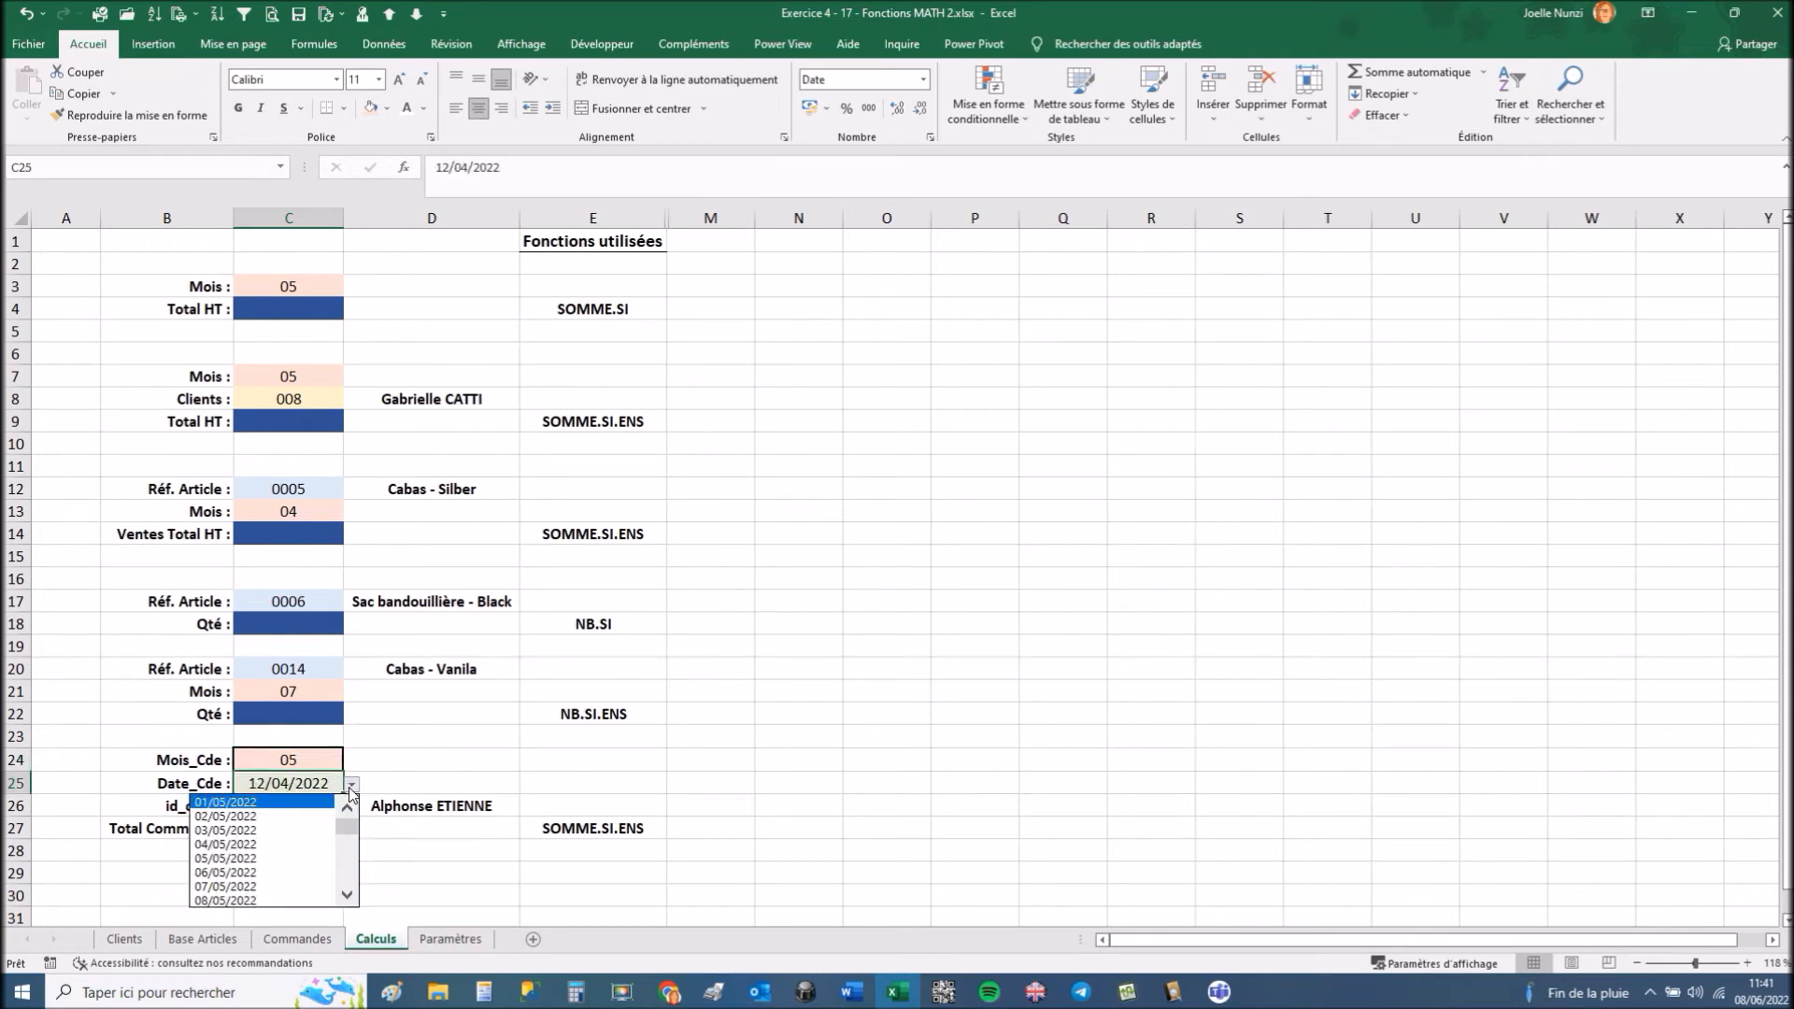
{"action": "left_click", "coordinate": [279, 873]}
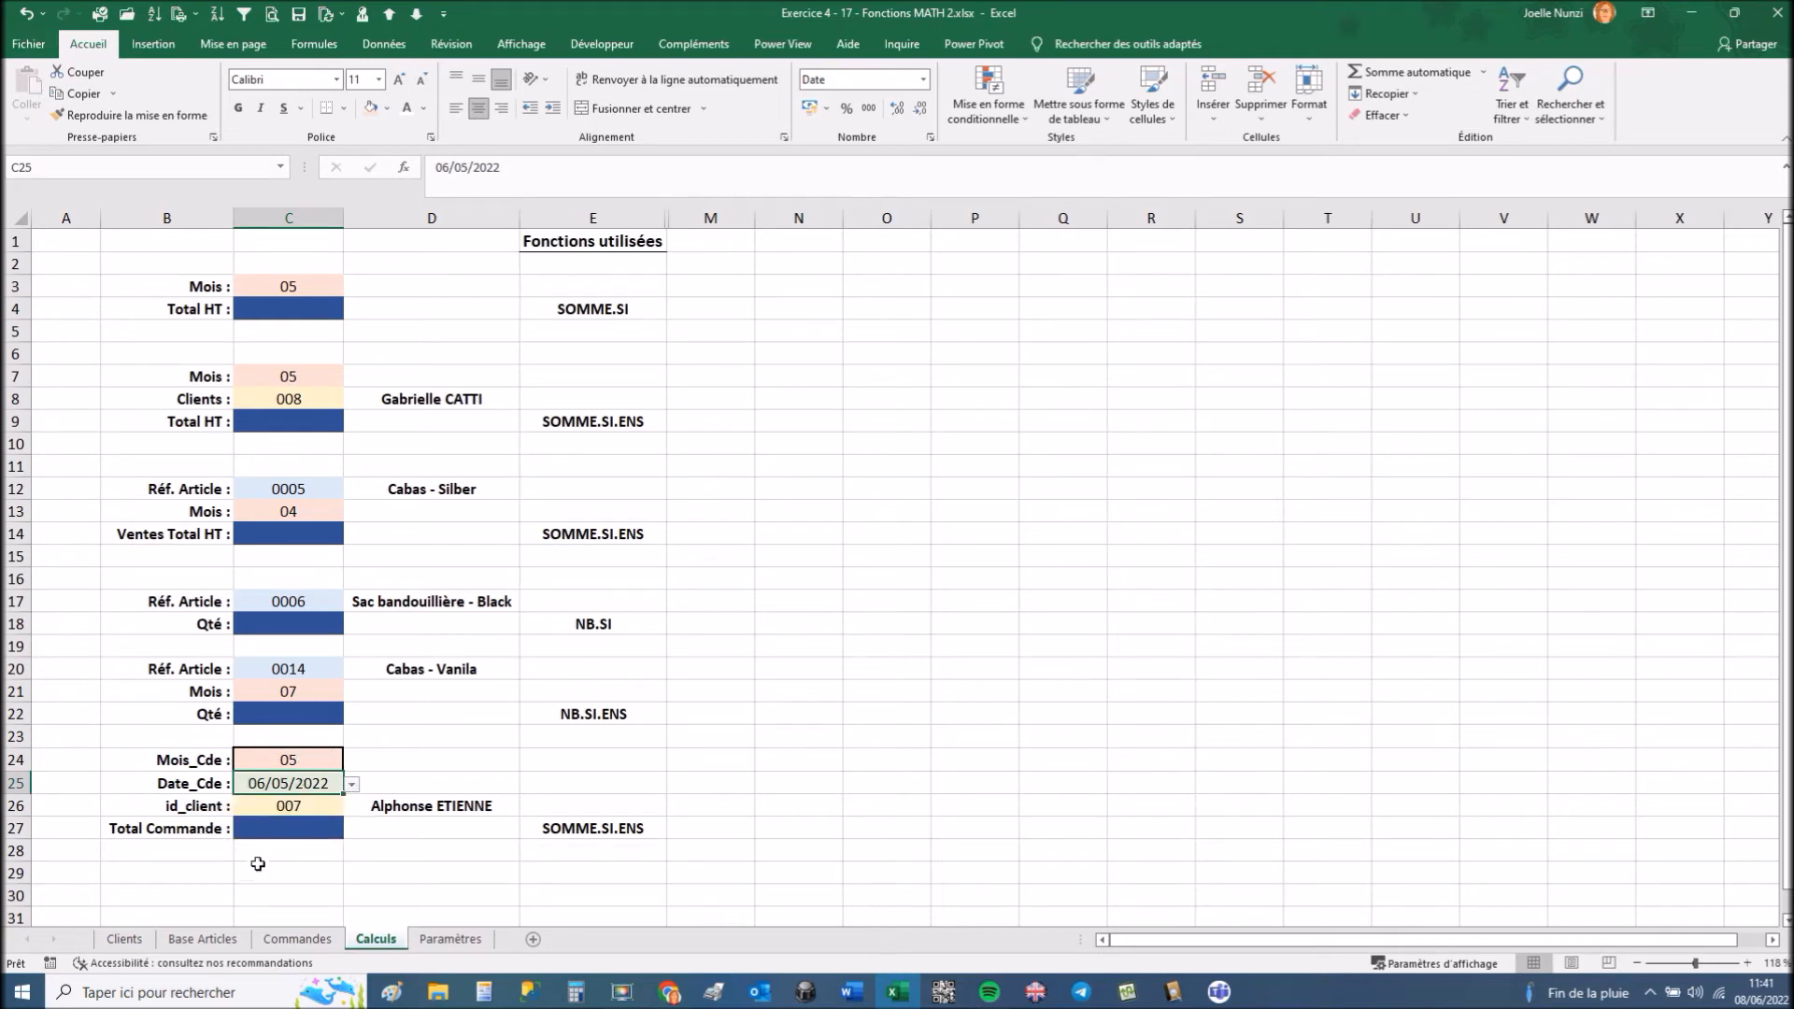
Check on the Paramètres sheet how the Jours_Mois dates follow the month in Calculs!C24, and return to Calculs.
{"action": "left_click", "coordinate": [286, 760]}
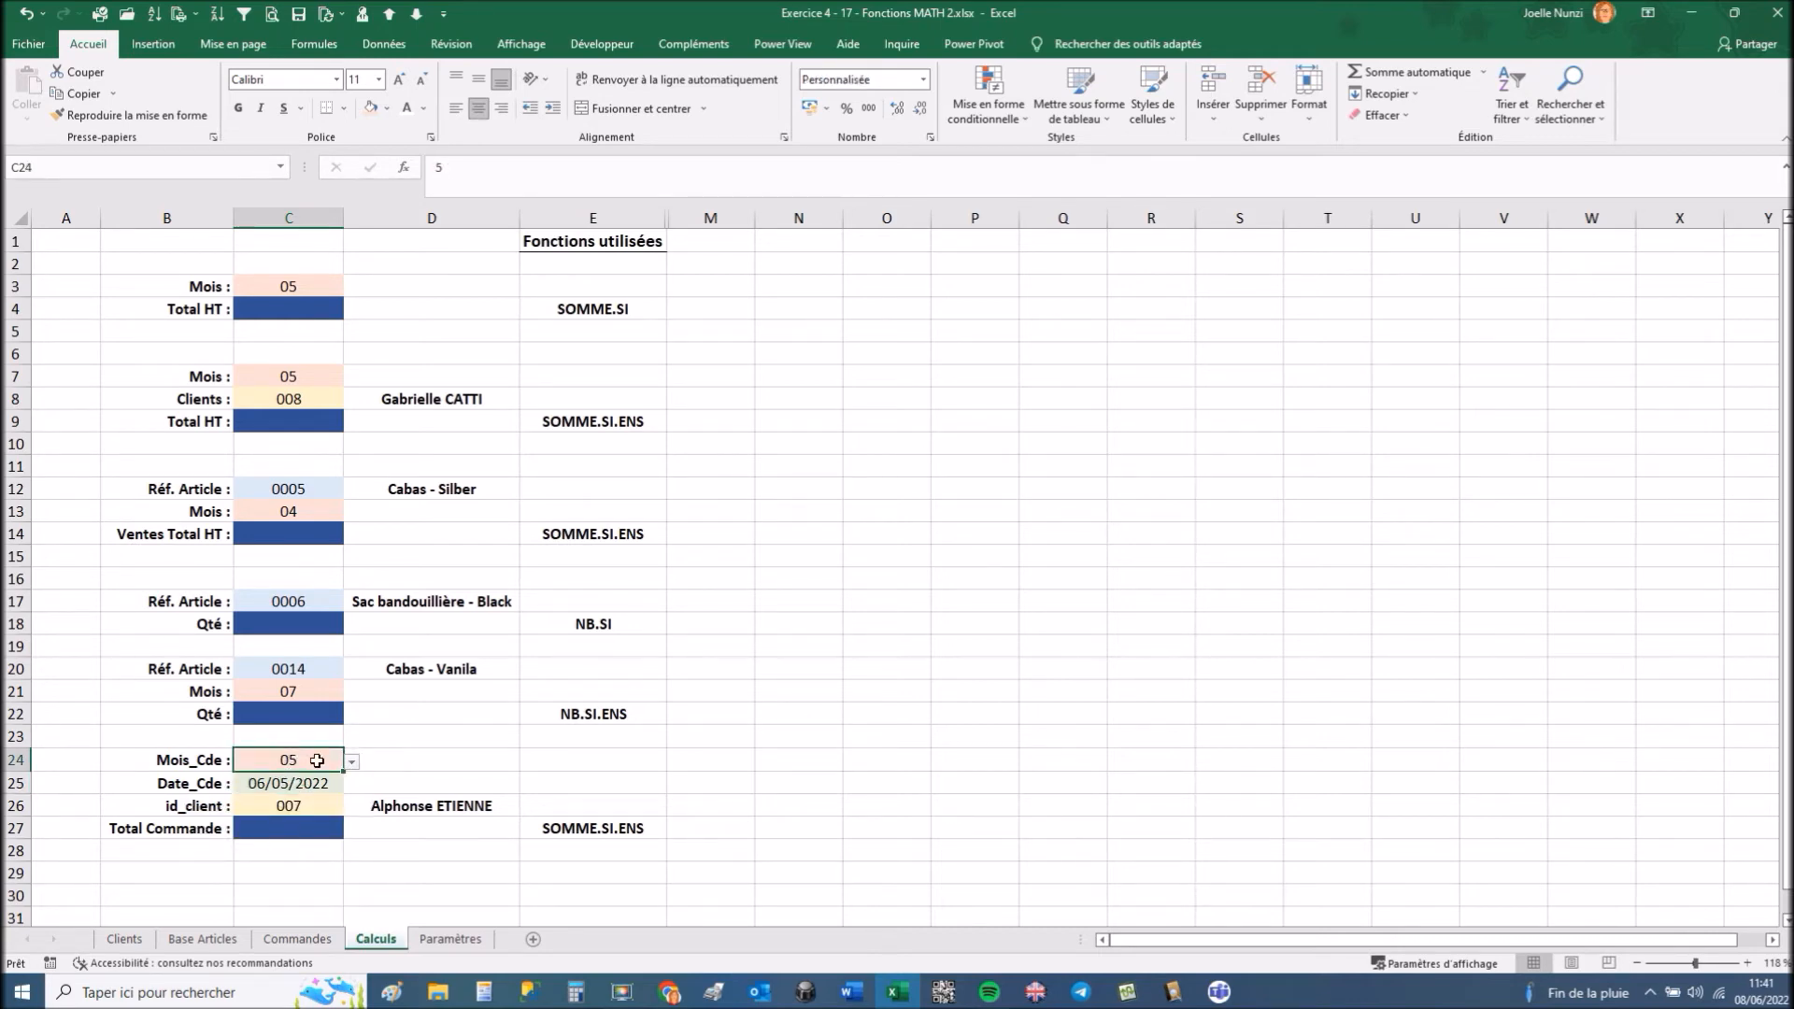
{"action": "left_click", "coordinate": [440, 940]}
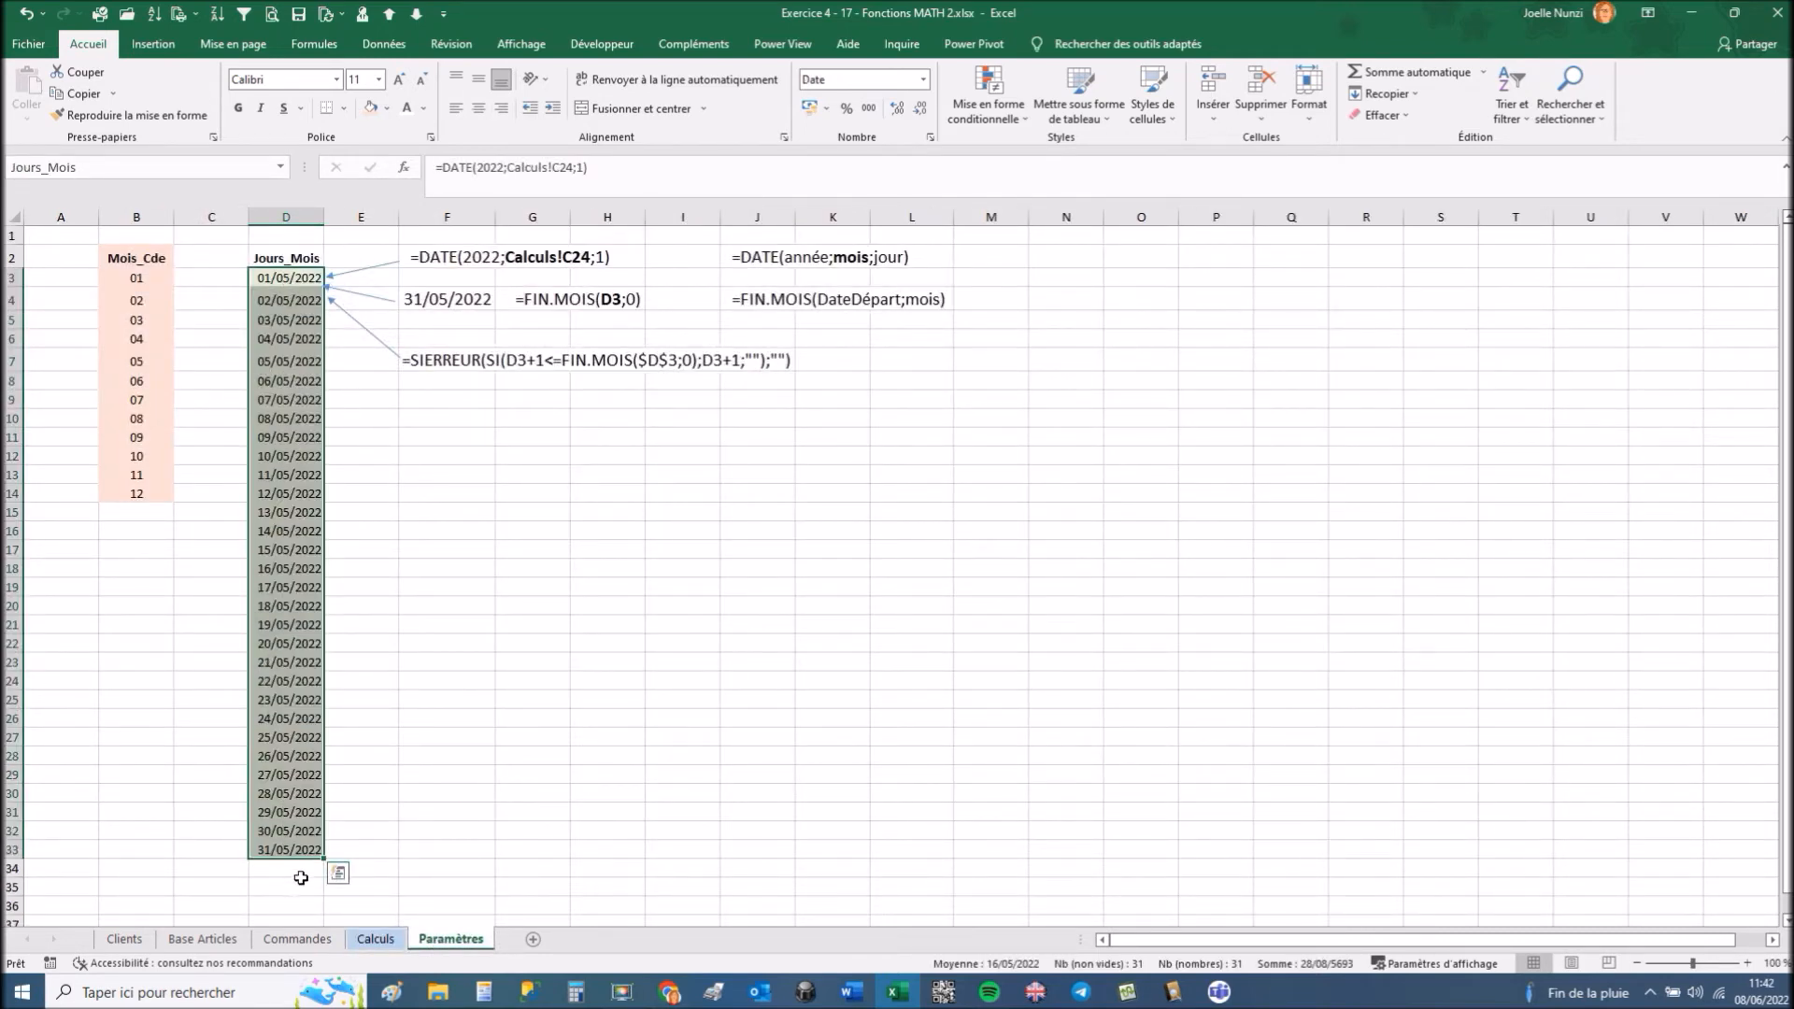
{"action": "left_click", "coordinate": [372, 938]}
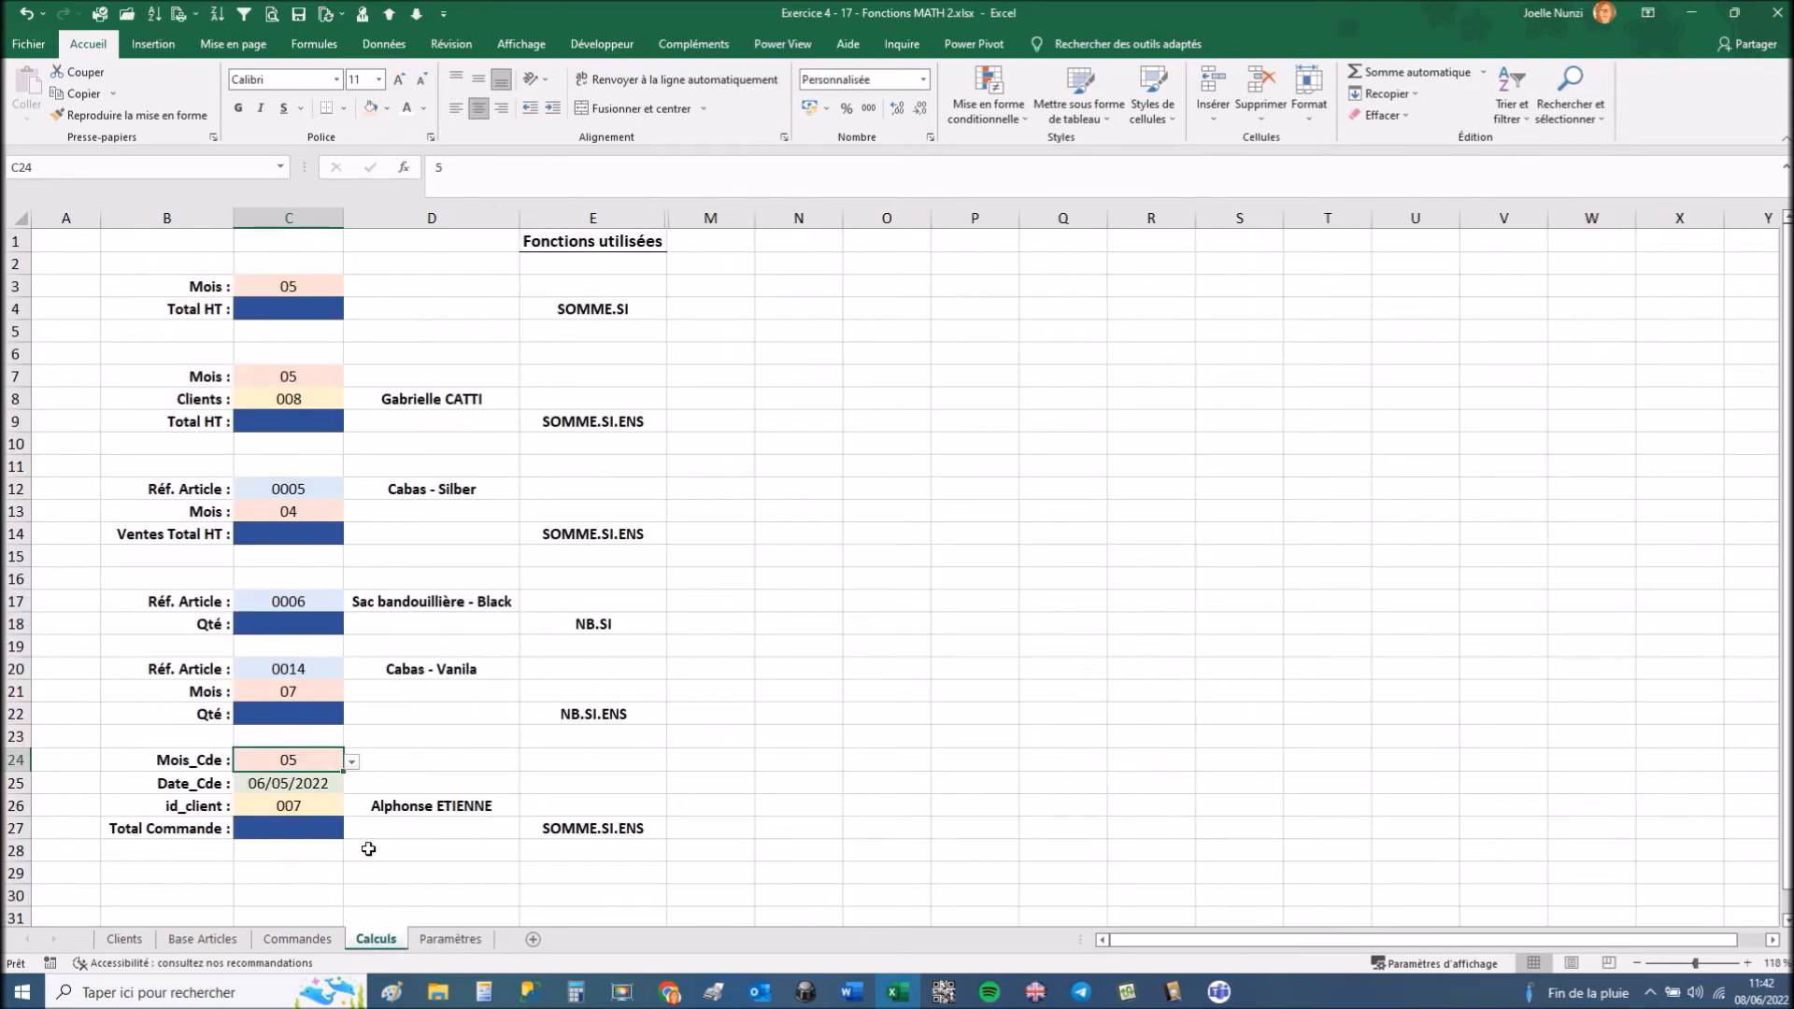
Choose 04 for Mois_Cde in cell C24.
{"action": "left_click", "coordinate": [353, 761]}
{"action": "left_click", "coordinate": [347, 785]}
{"action": "left_click", "coordinate": [303, 783]}
On the Paramètres sheet, examine the DATE formula in D3, FIN.MOIS in F4 and the SIERREUR formulas in D4 to D6.
{"action": "left_click", "coordinate": [451, 939]}
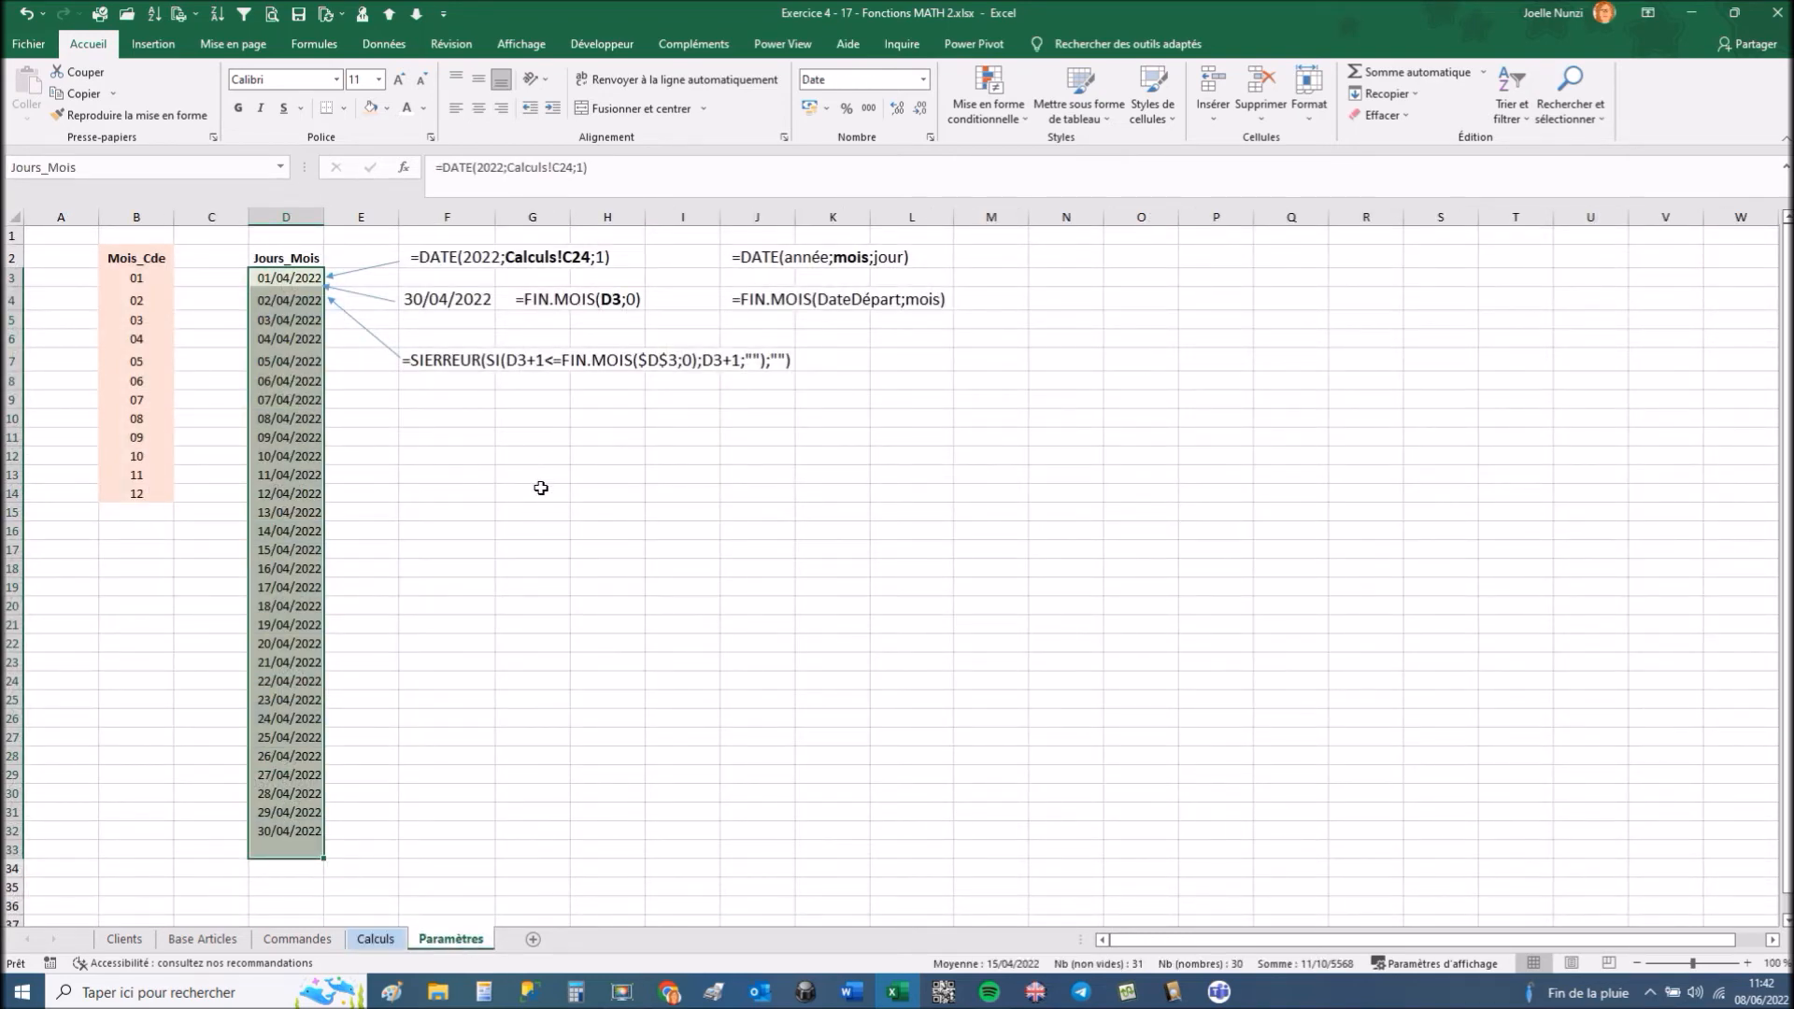
{"action": "left_click", "coordinate": [299, 278]}
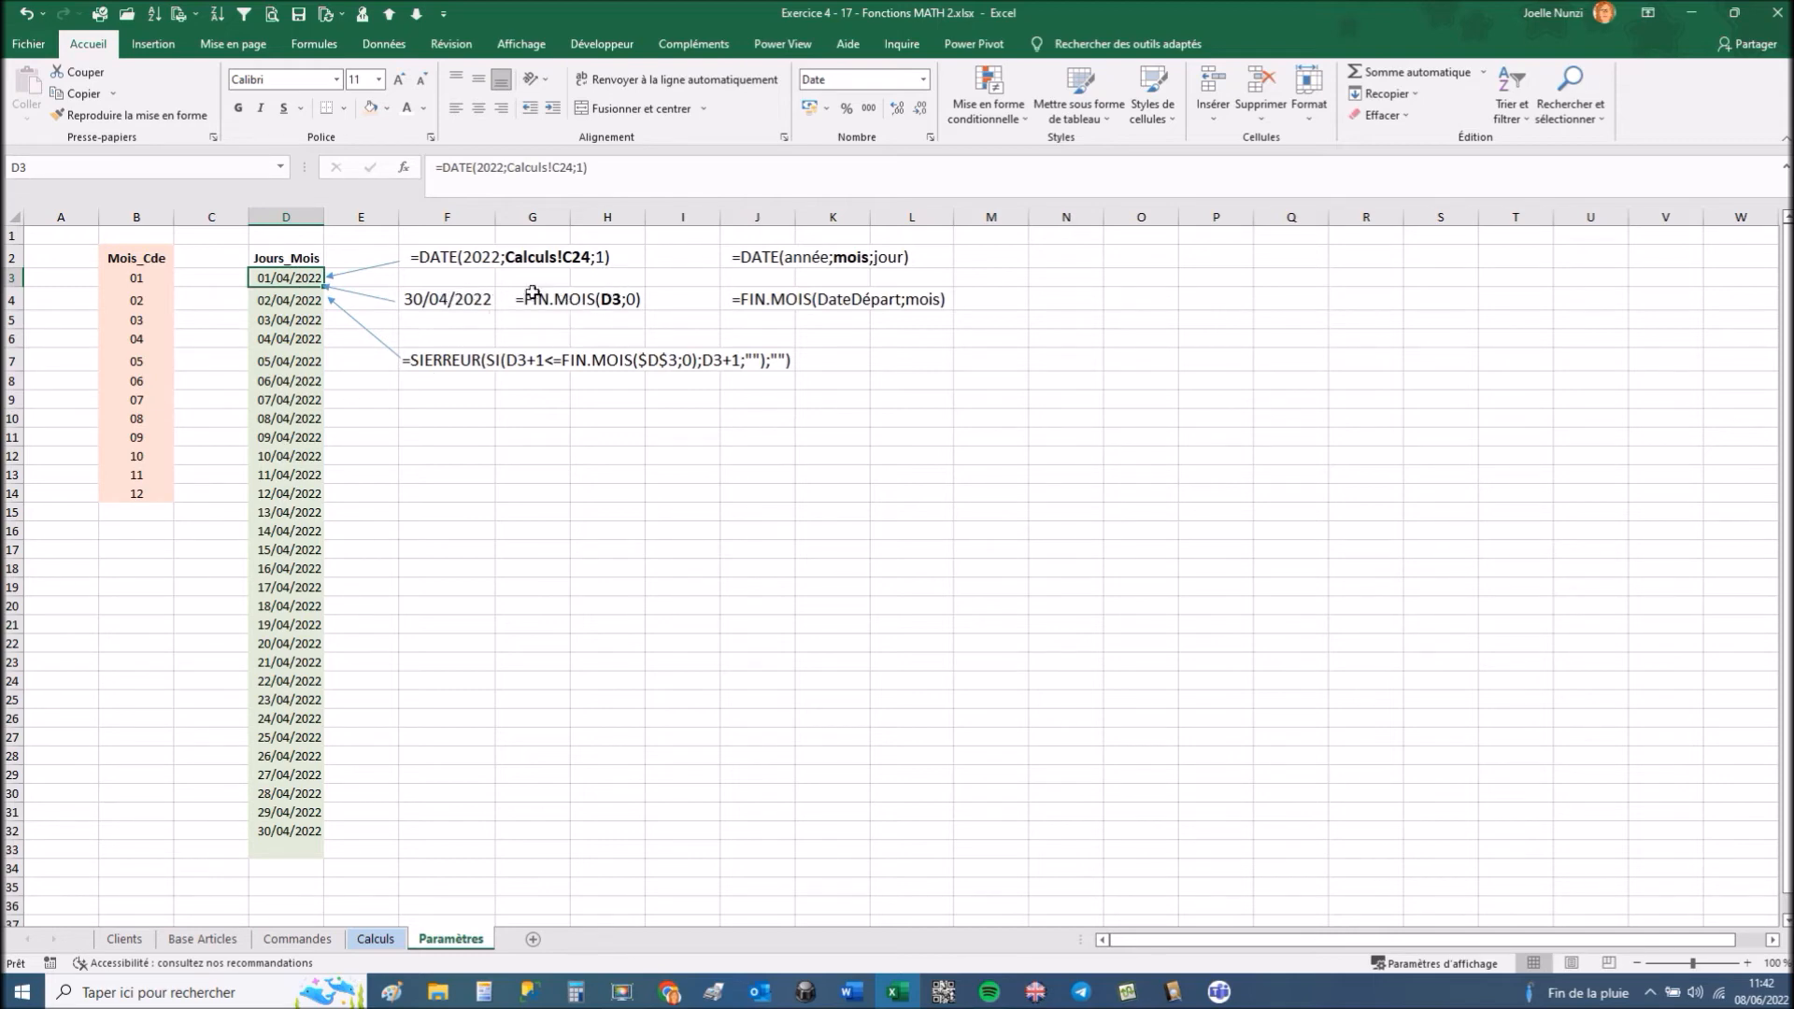
{"action": "left_click", "coordinate": [486, 306]}
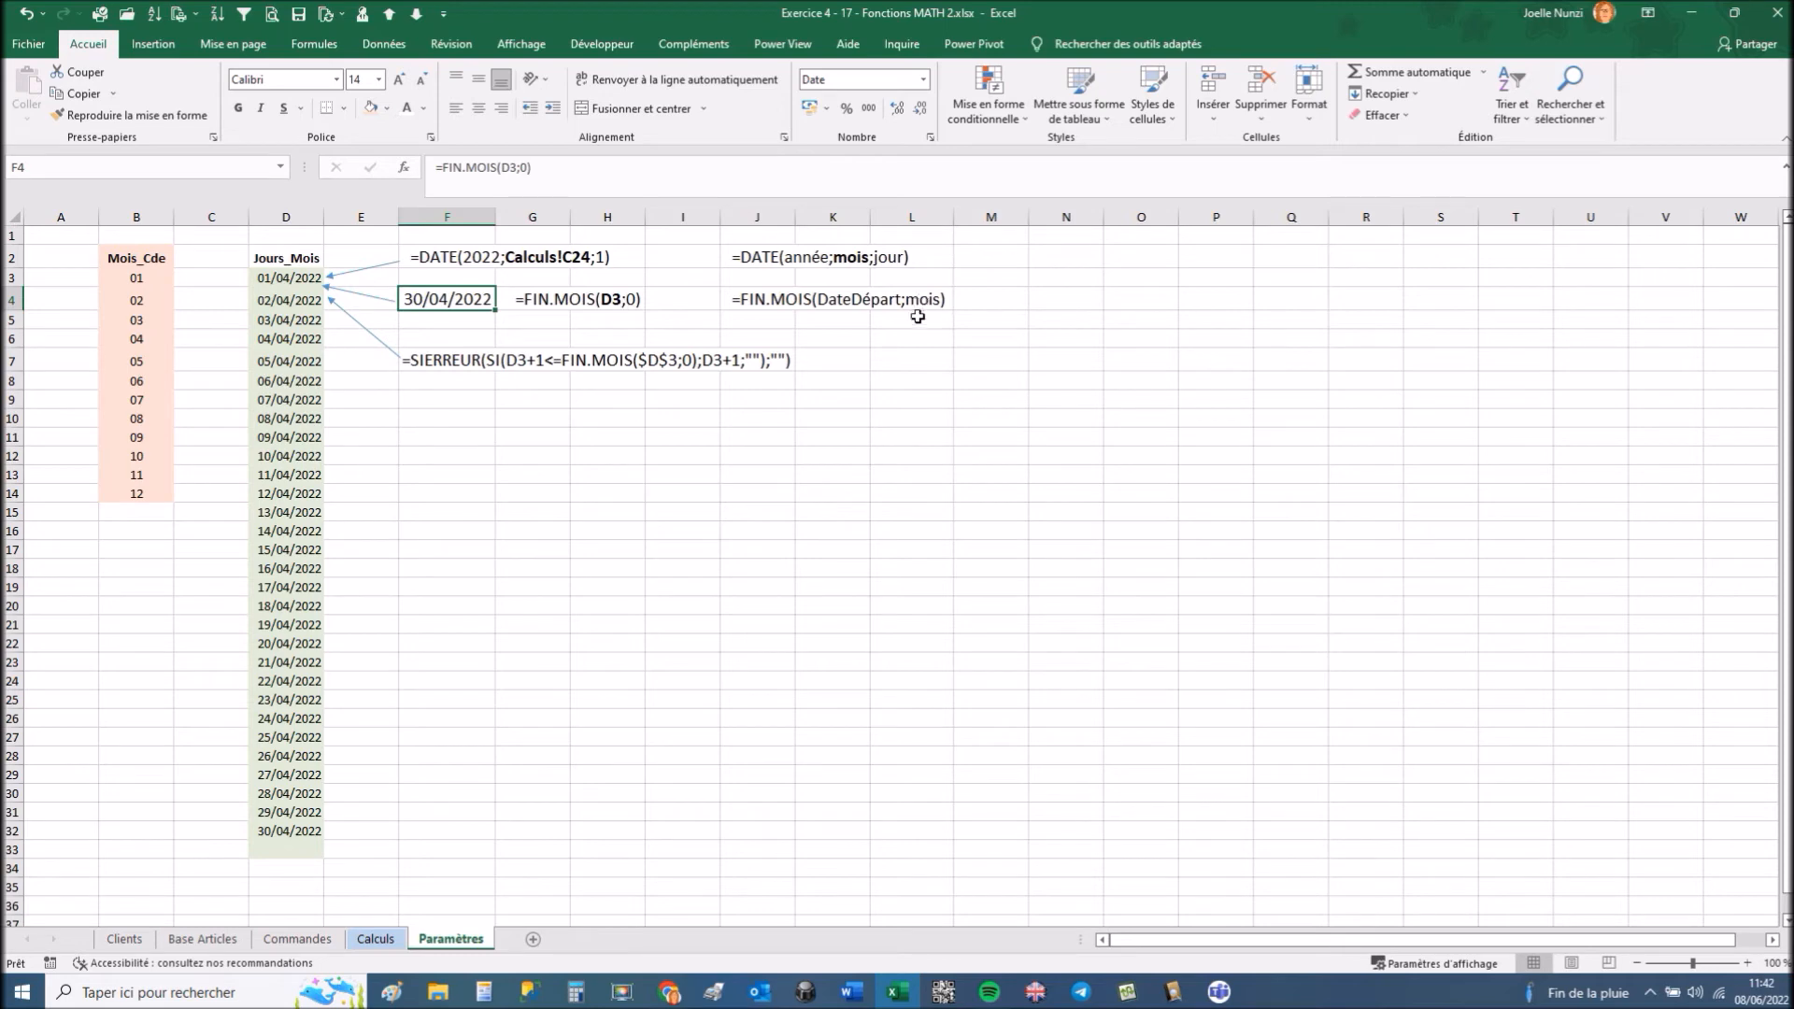
{"action": "left_click", "coordinate": [316, 302]}
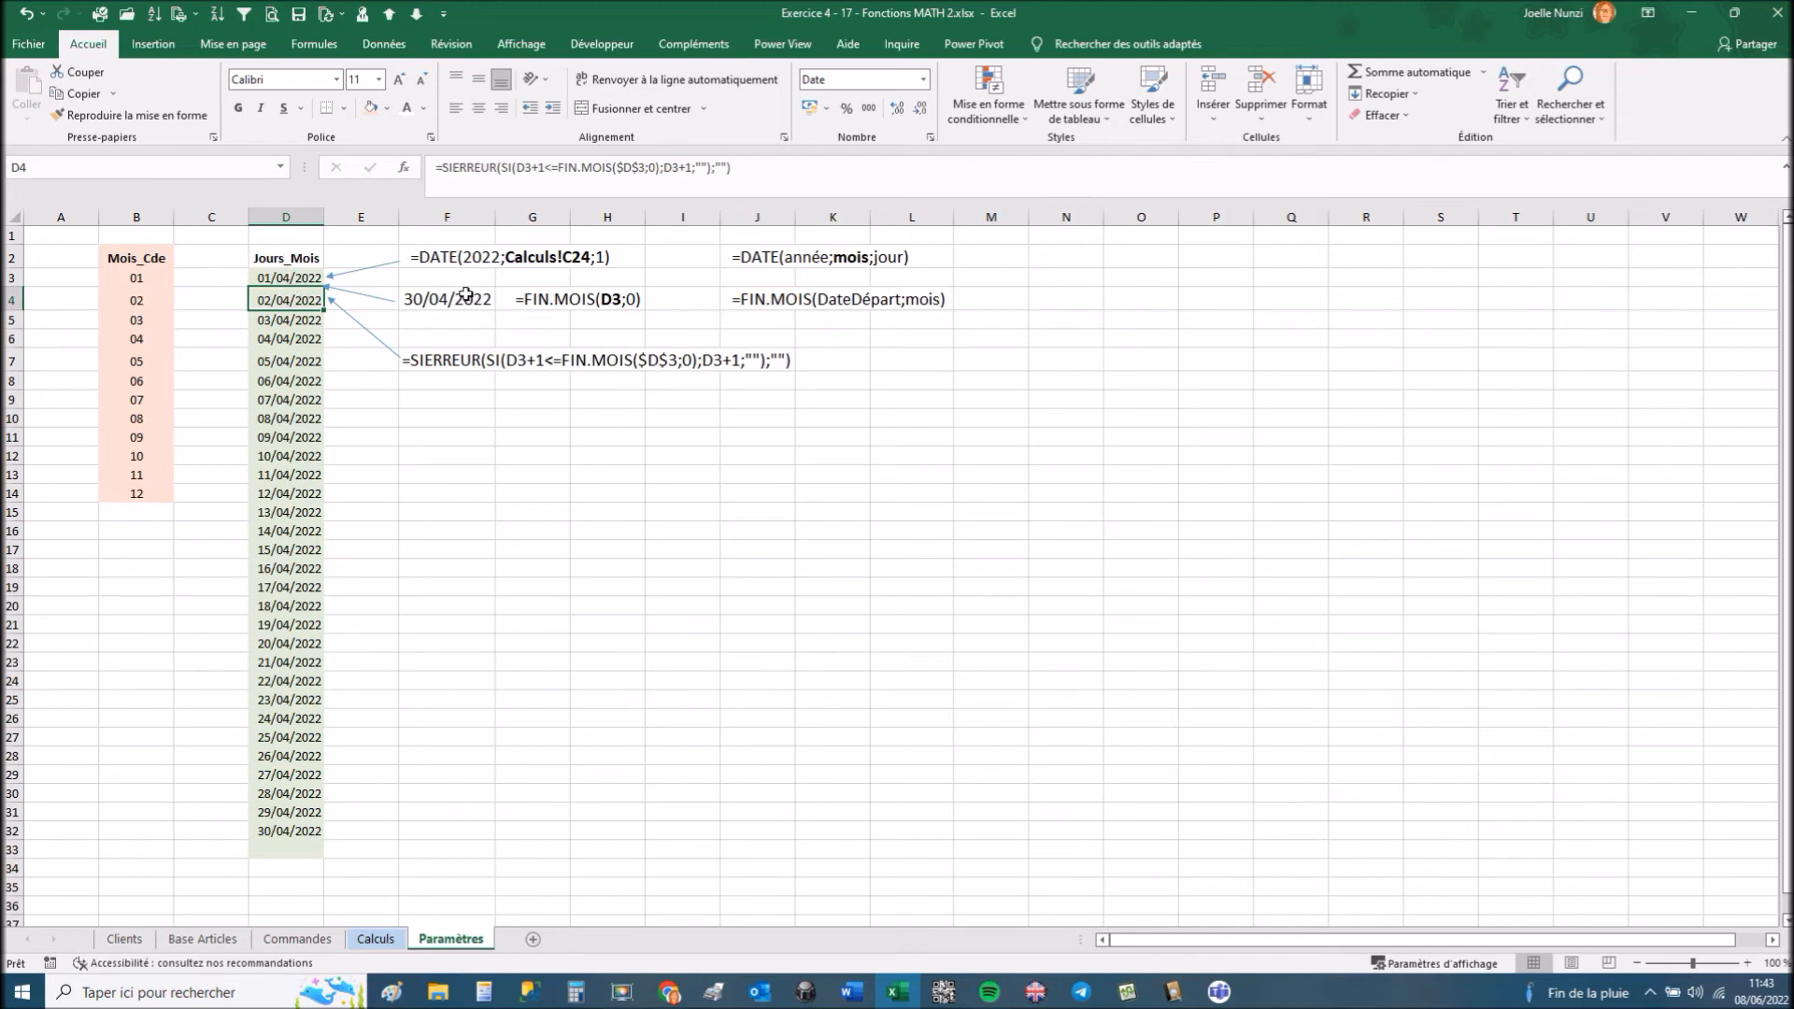
{"action": "left_click", "coordinate": [290, 320]}
{"action": "left_click", "coordinate": [290, 341]}
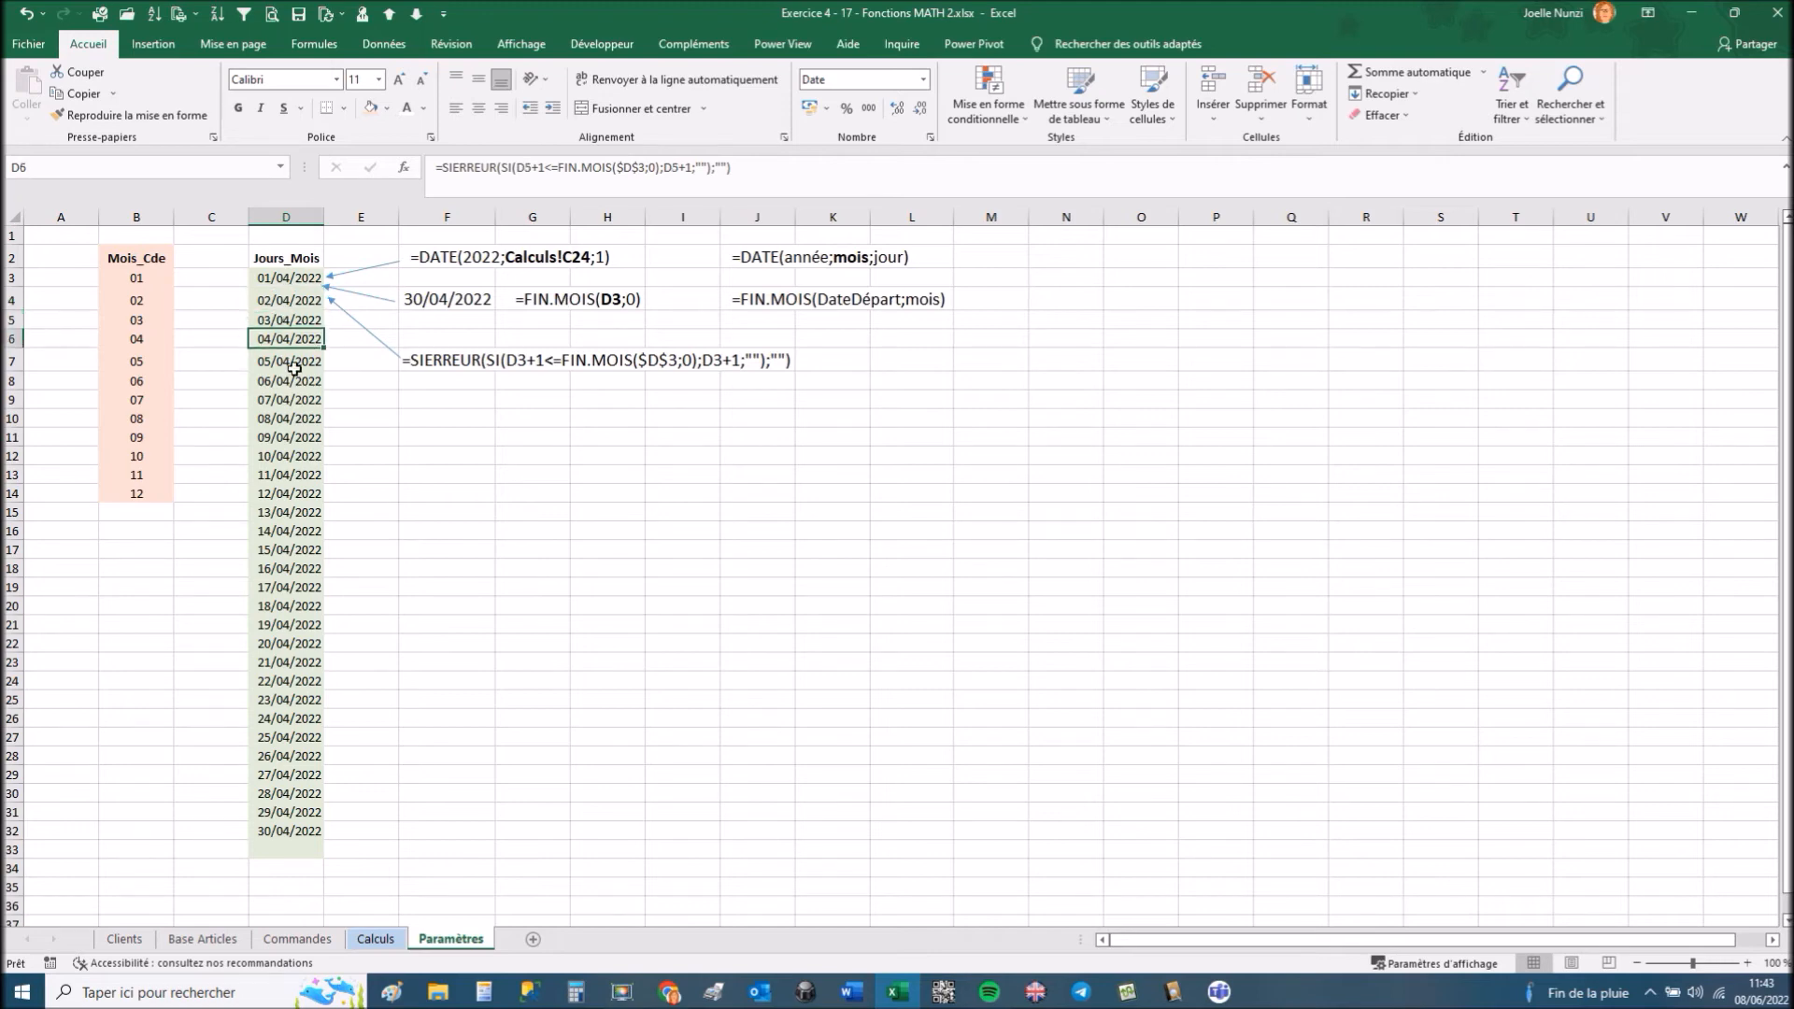
On the Calculs sheet, start a SOMME.SI formula in C4 with TableauCommandes[Mois_Cde] as the criteria range.
{"action": "left_click", "coordinate": [378, 941]}
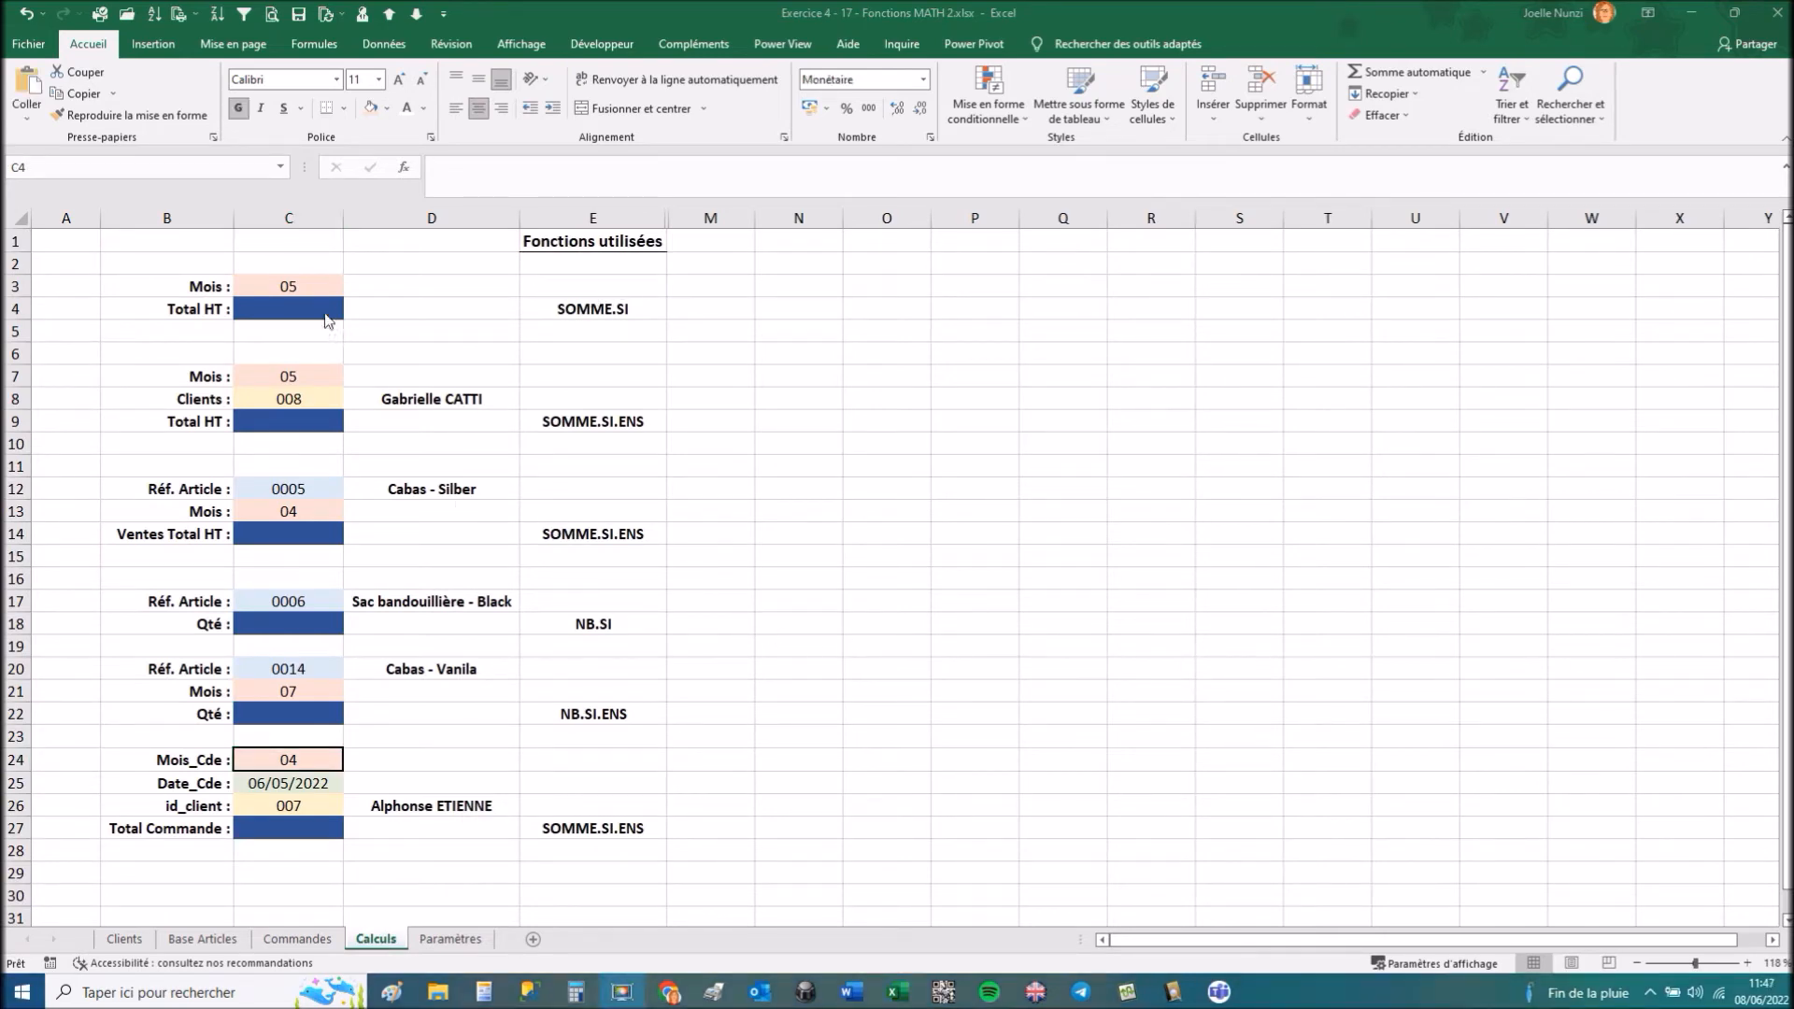
{"action": "left_click", "coordinate": [320, 311]}
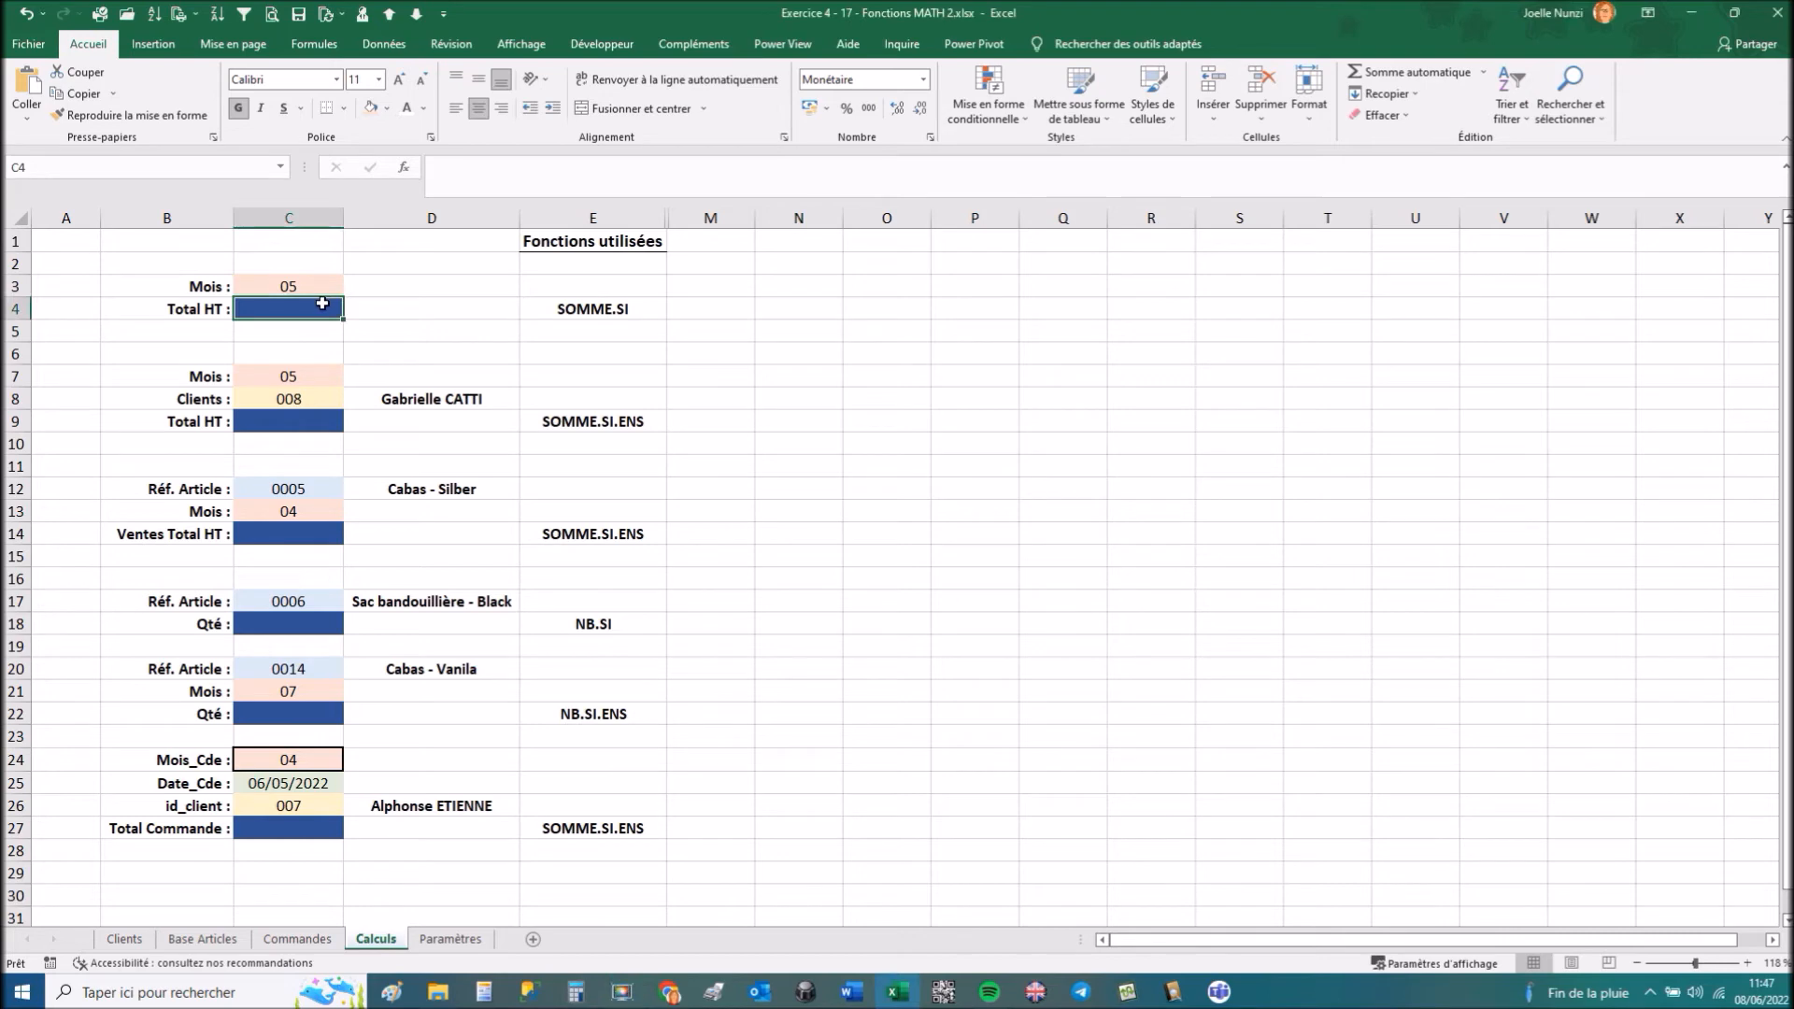
{"action": "type", "text": "="}
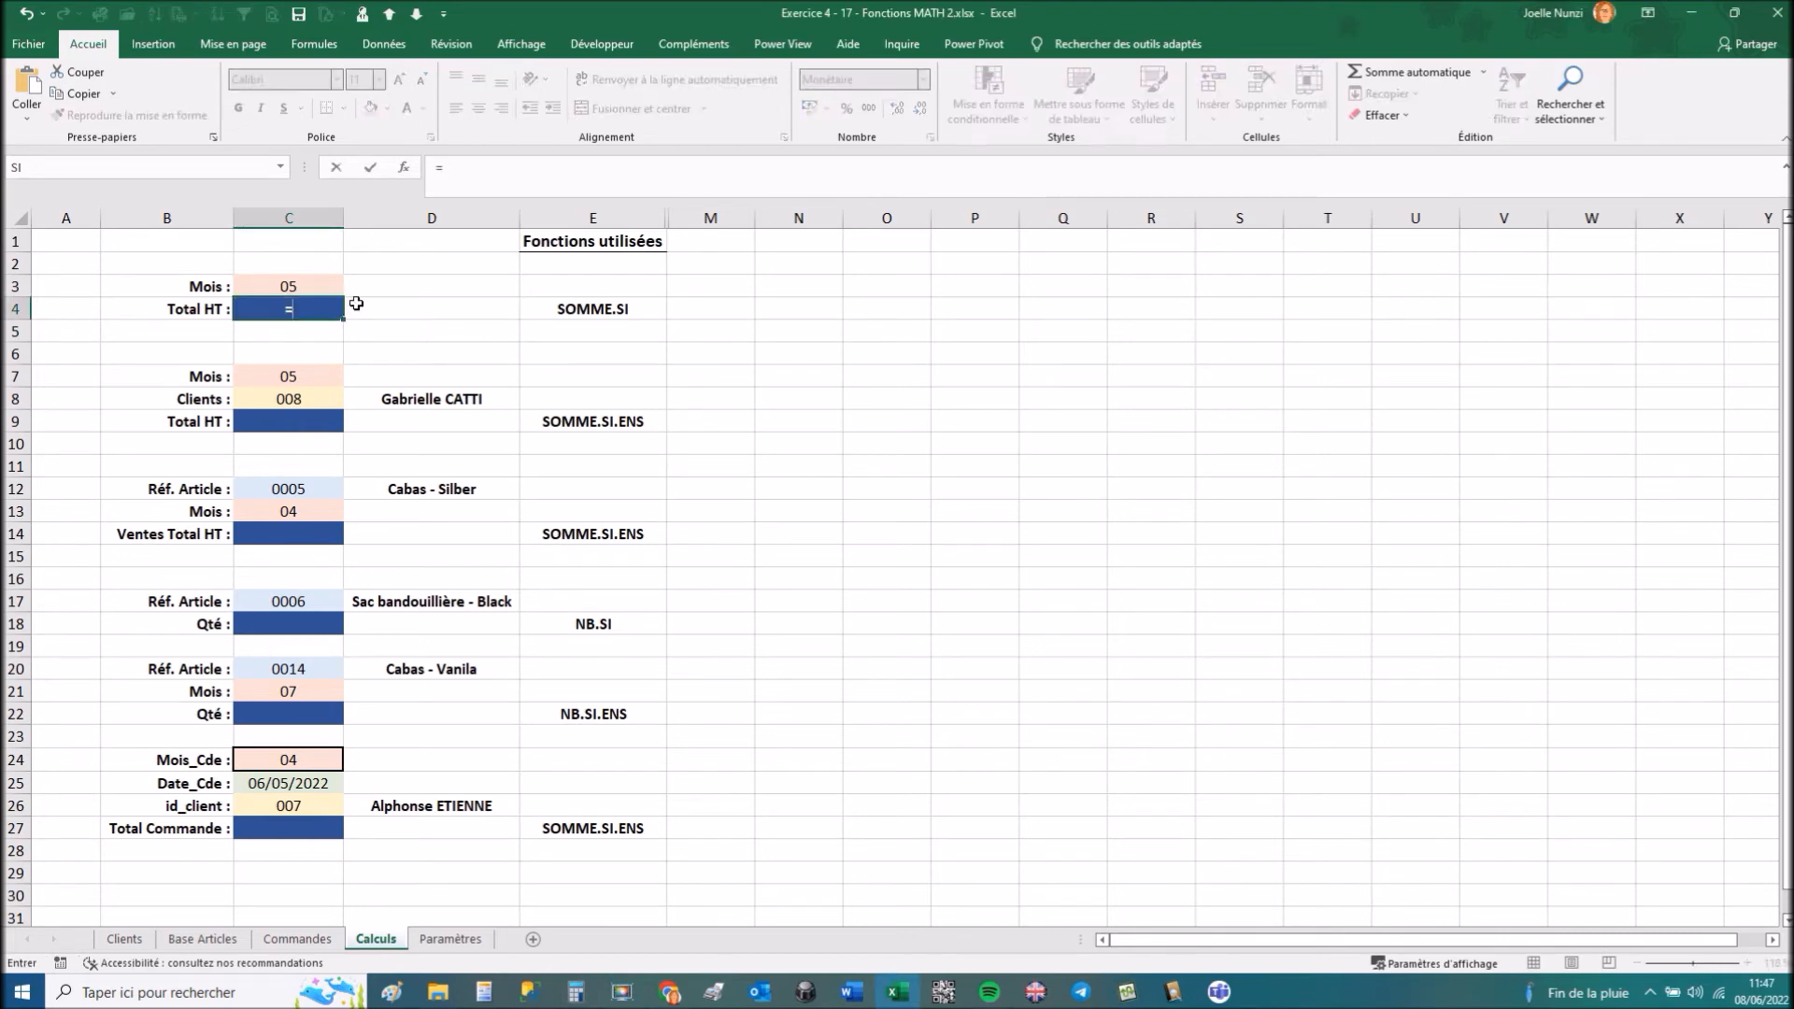
{"action": "type", "text": "somm"}
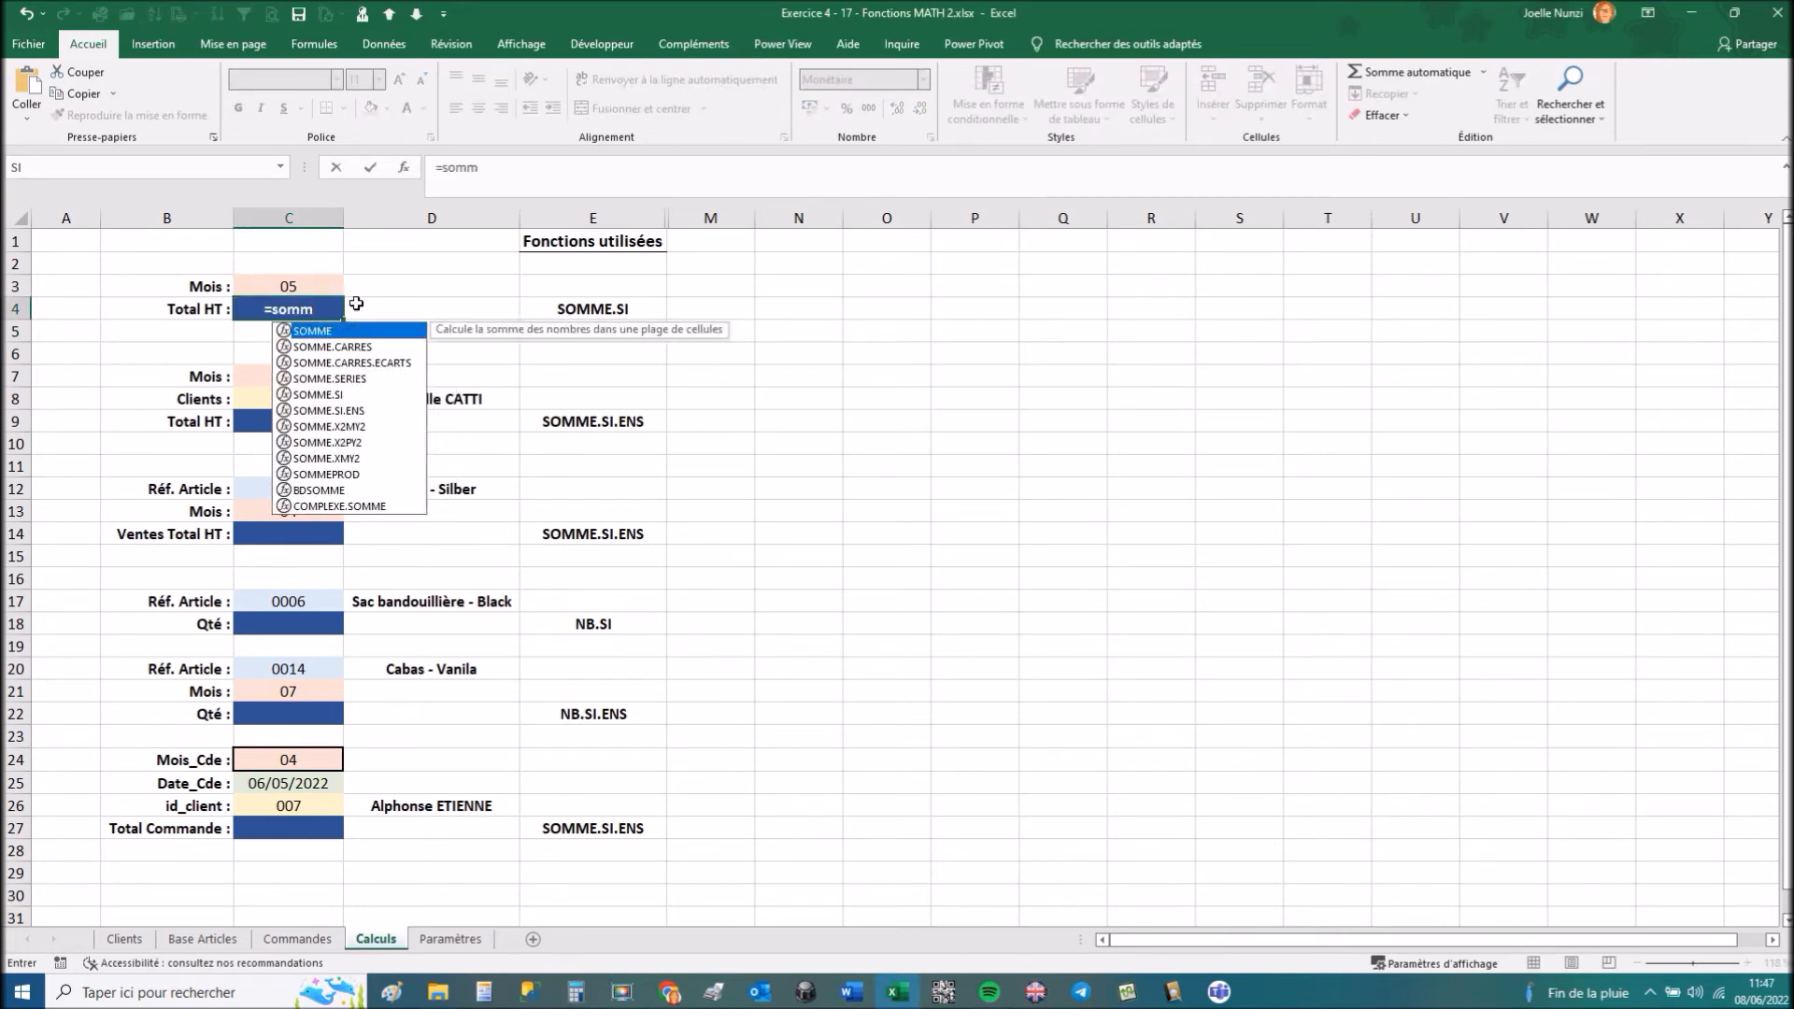
{"action": "double_click", "coordinate": [317, 394]}
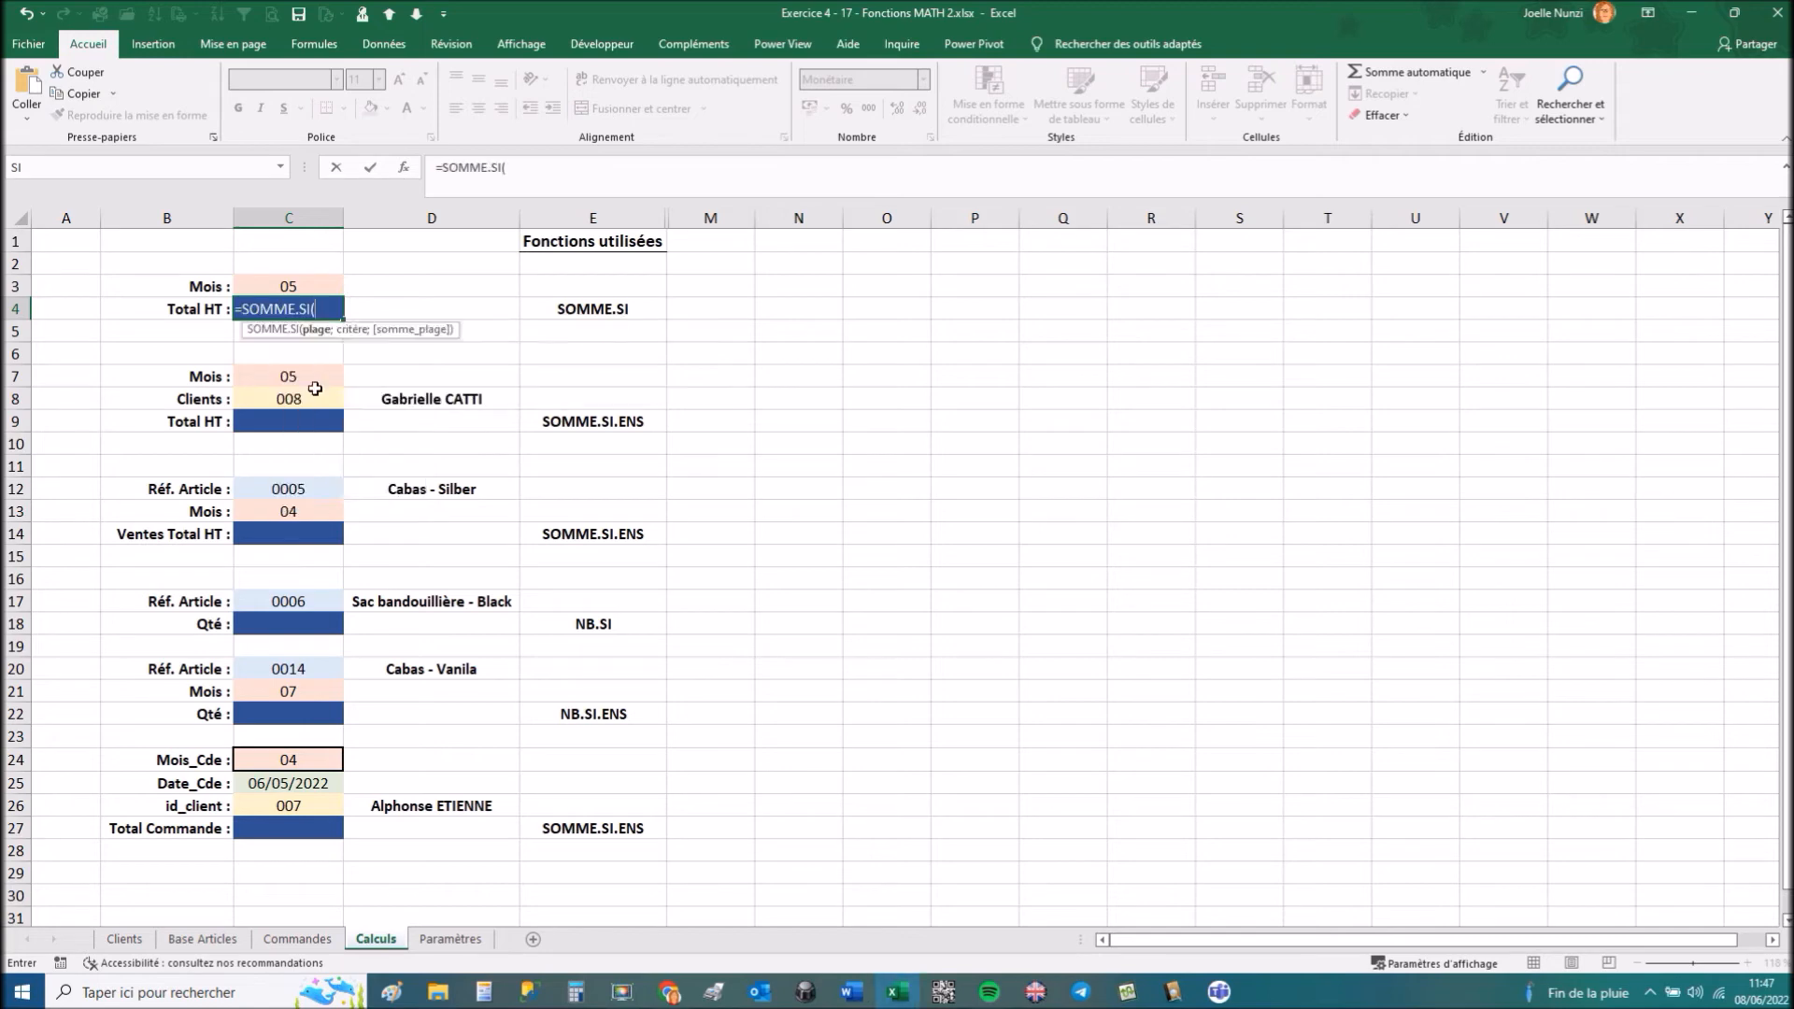
{"action": "type", "text": "tabl"}
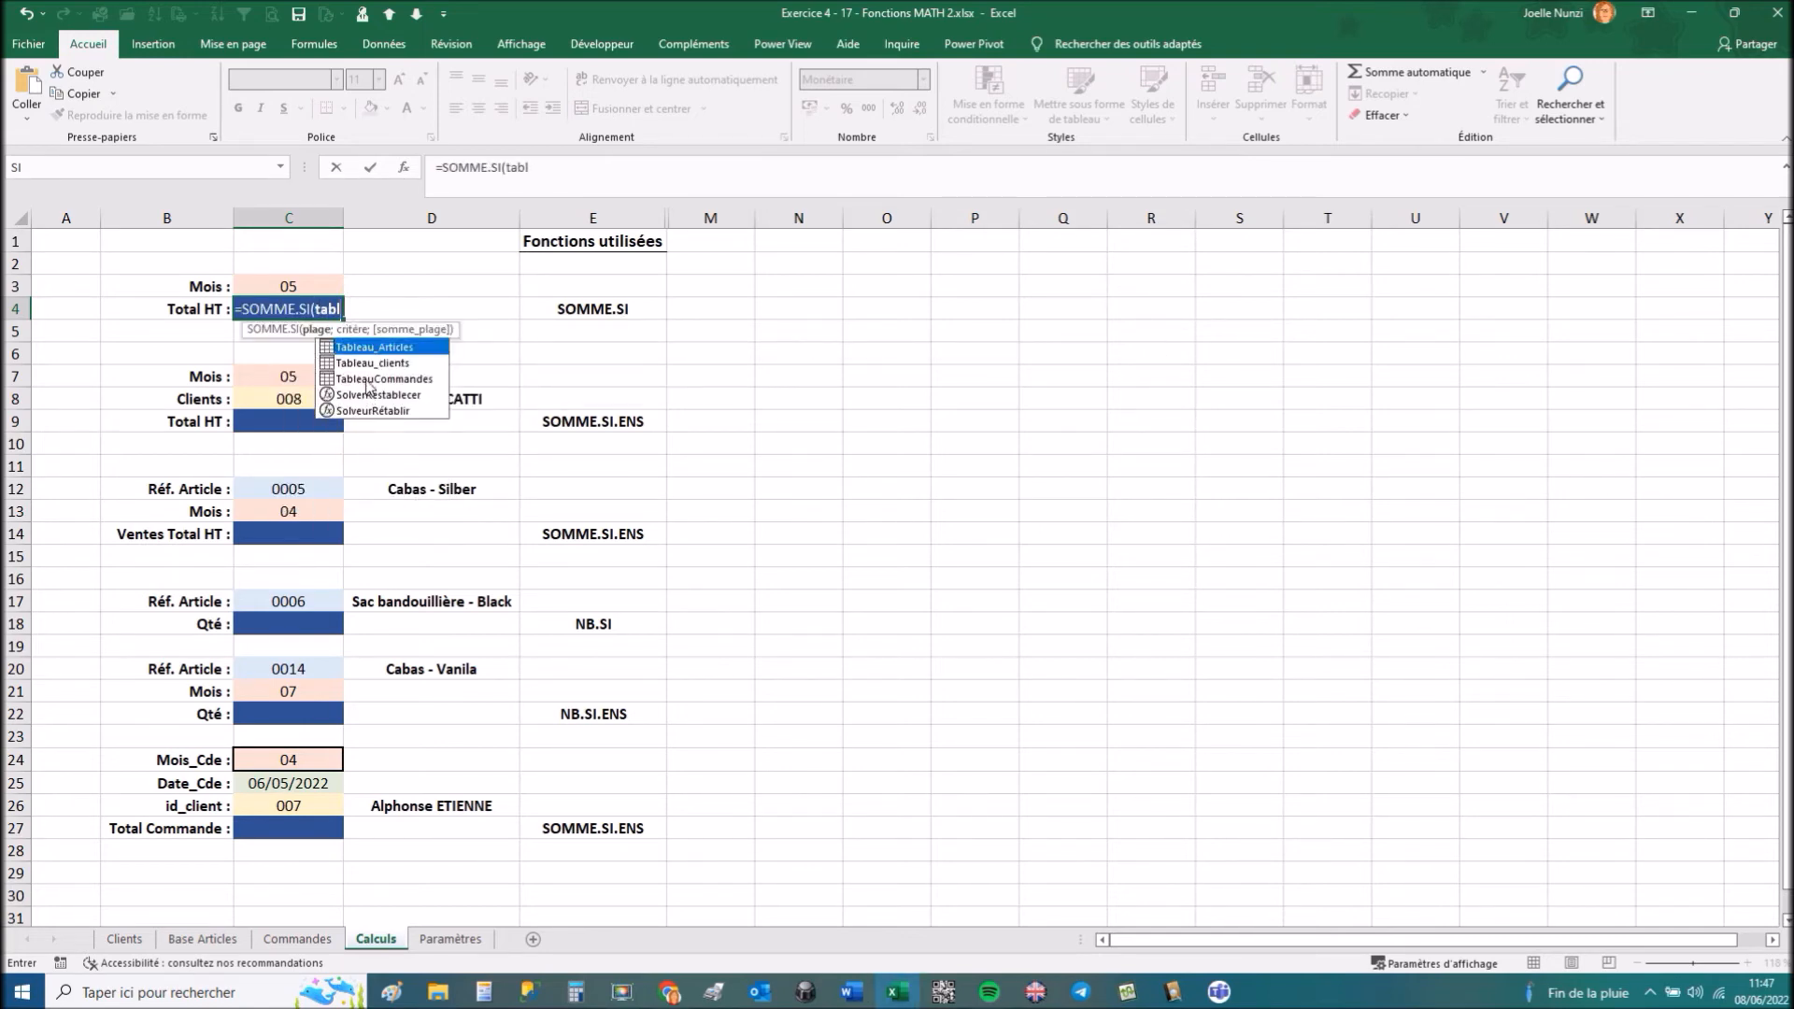
{"action": "double_click", "coordinate": [366, 379]}
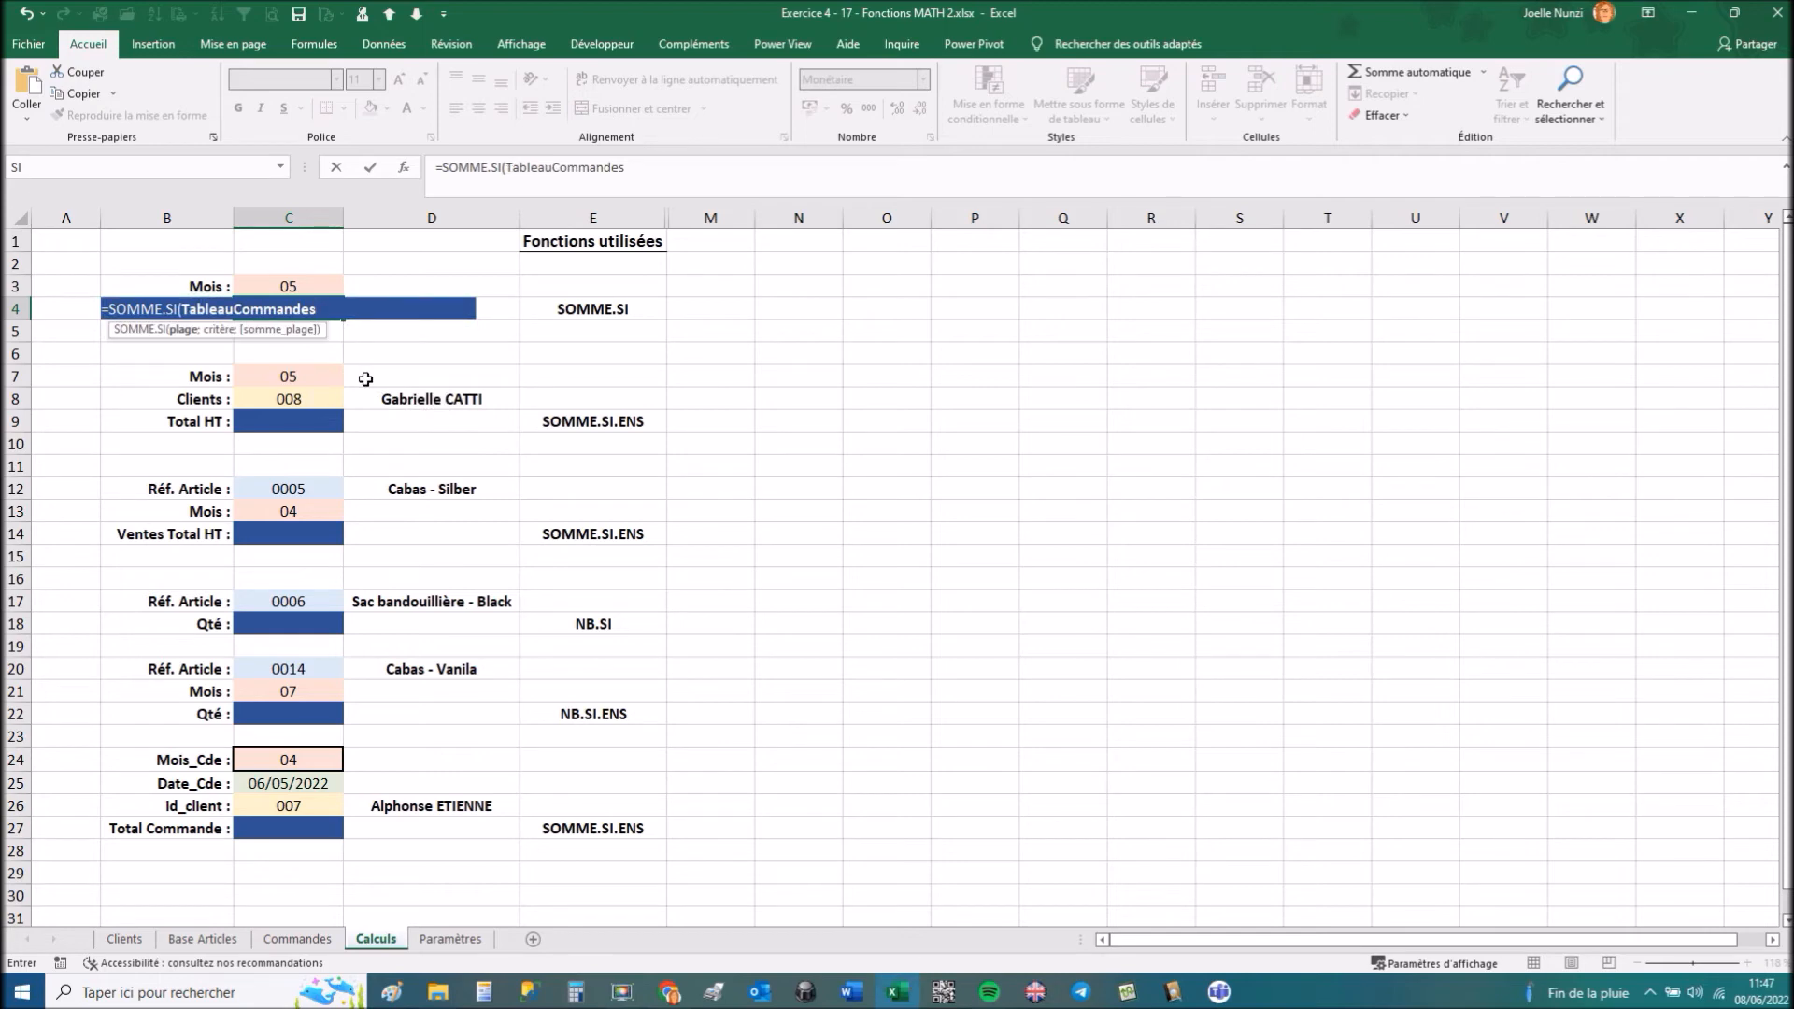
{"action": "key", "text": "BackSpace"}
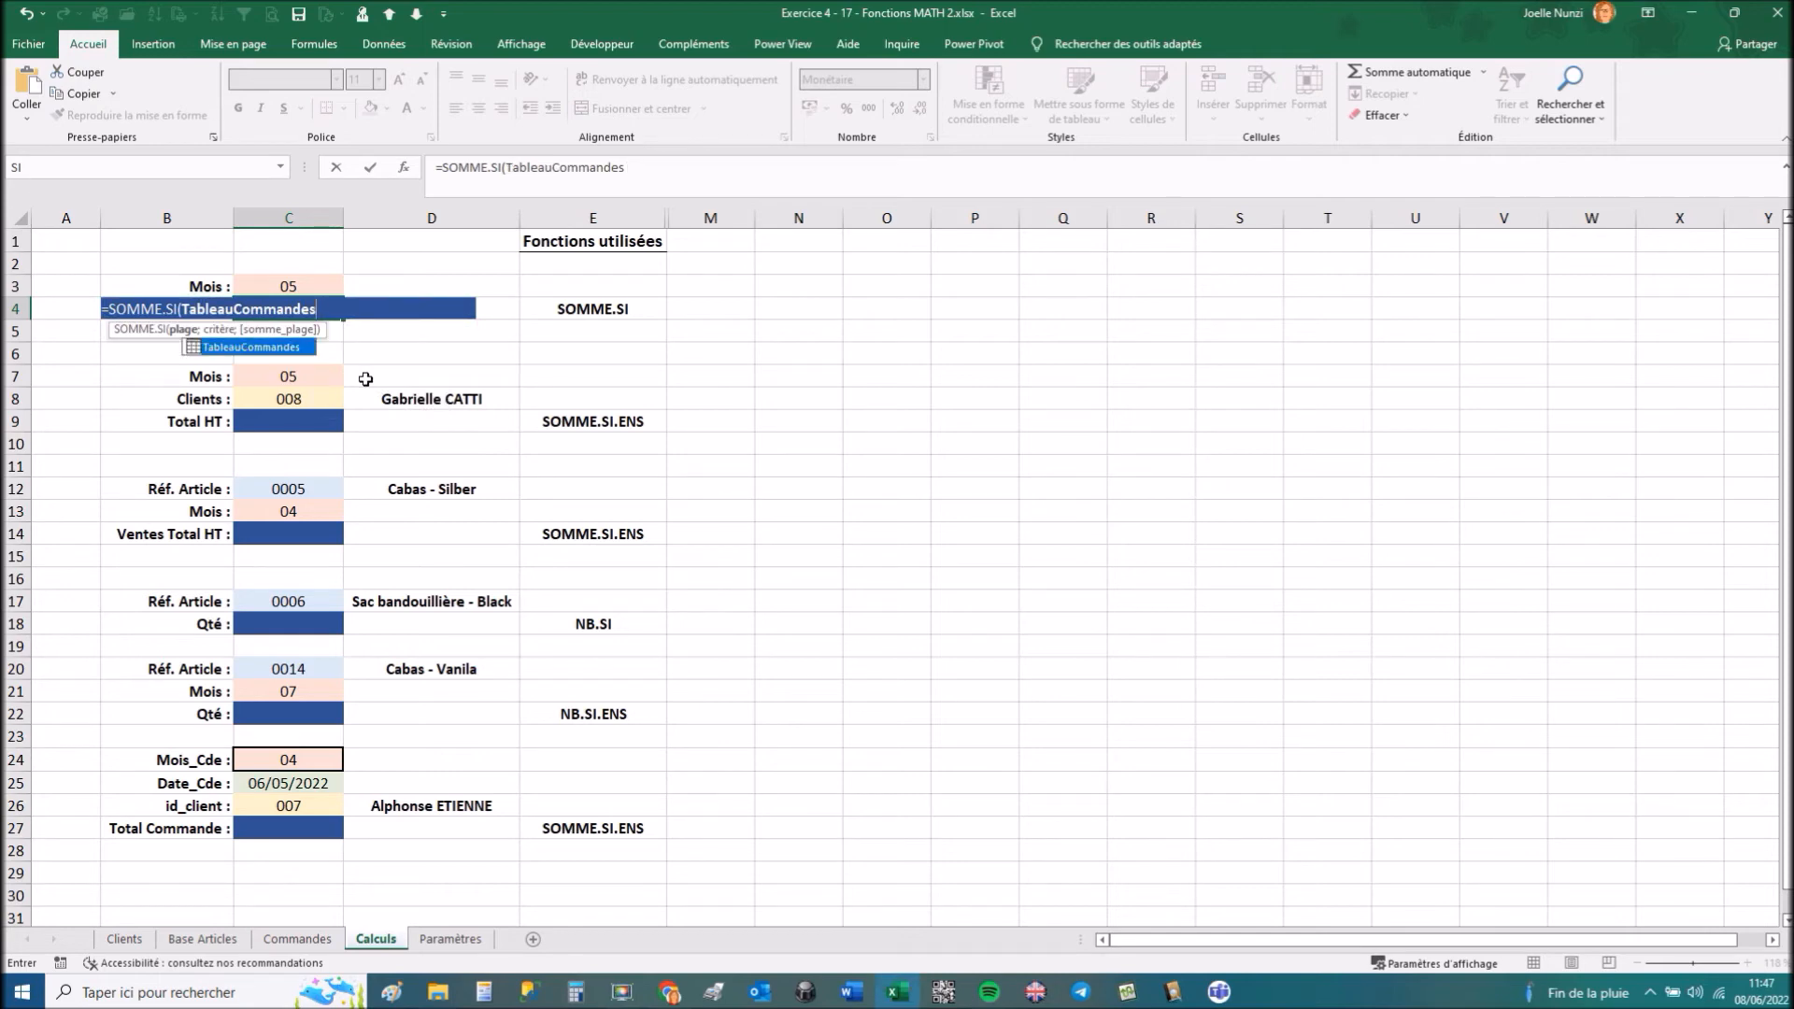
{"action": "type", "text": "["}
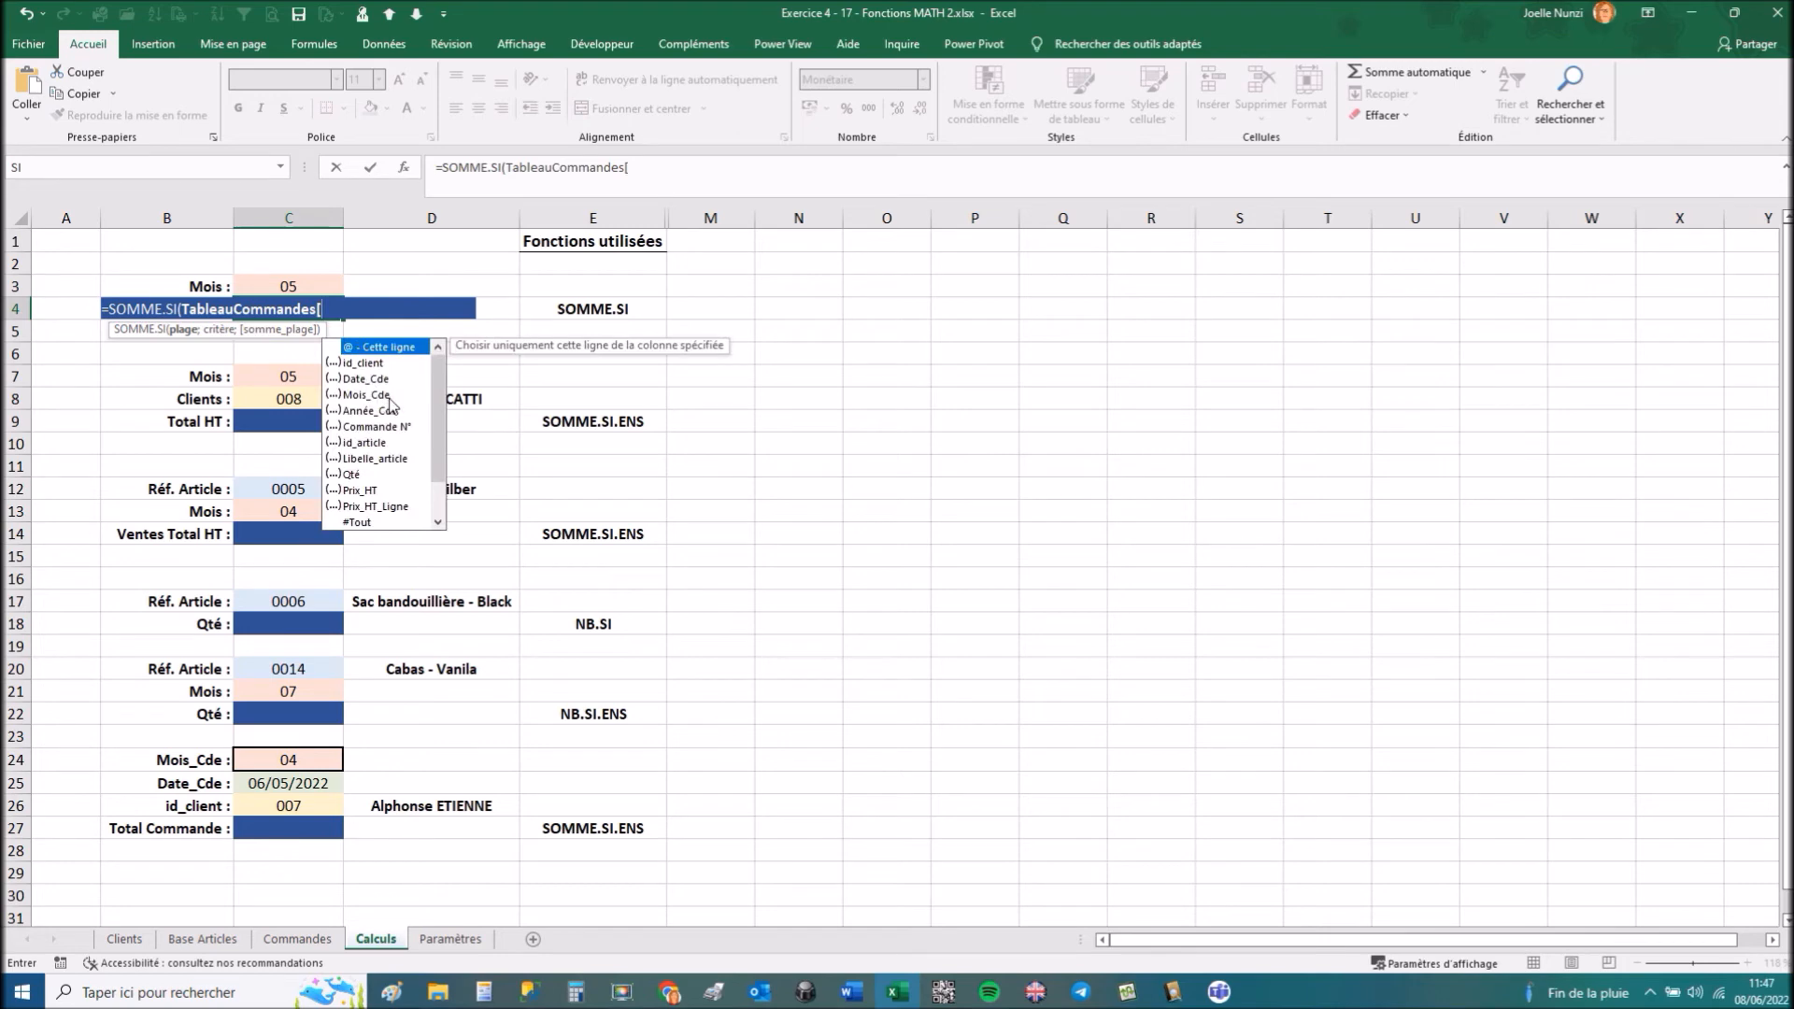
{"action": "double_click", "coordinate": [388, 394]}
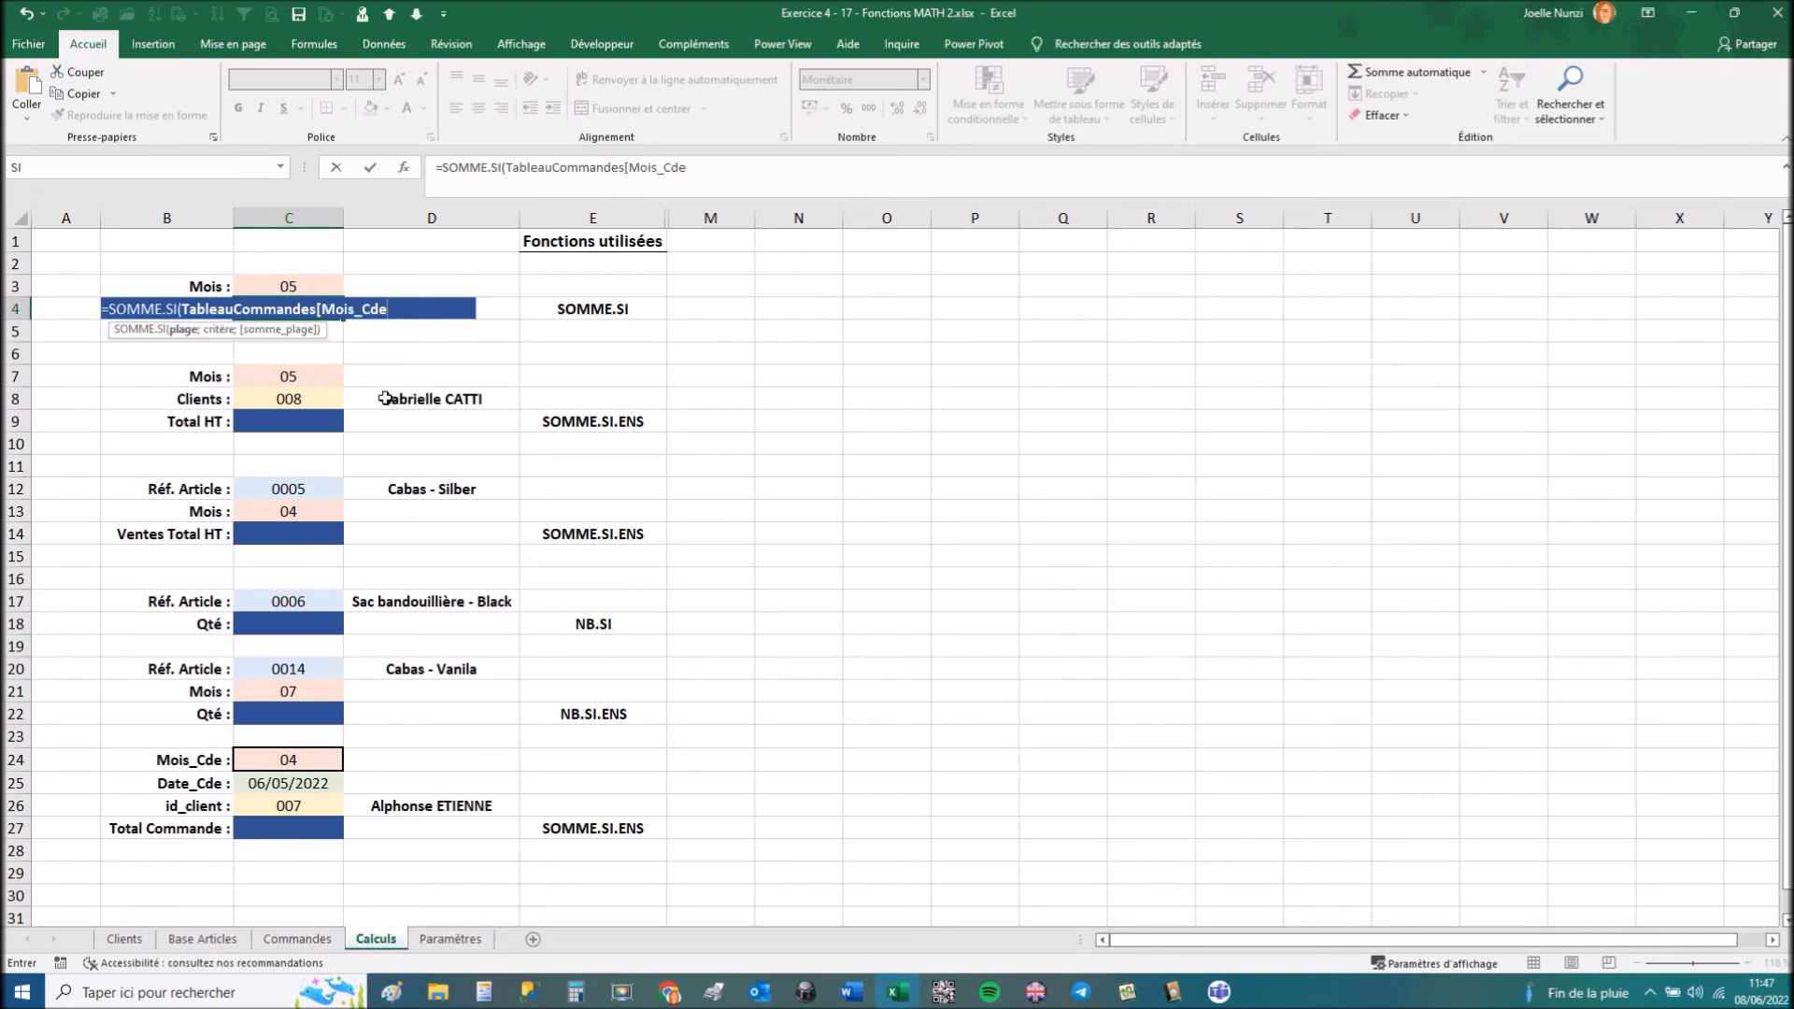
Complete the SOMME.SI formula in C4 with C3 as the criterion and TableauCommandes[Prix_HT_Ligne] as the sum range.
{"action": "type", "text": ";"}
{"action": "left_click", "coordinate": [275, 287]}
{"action": "type", "text": ";"}
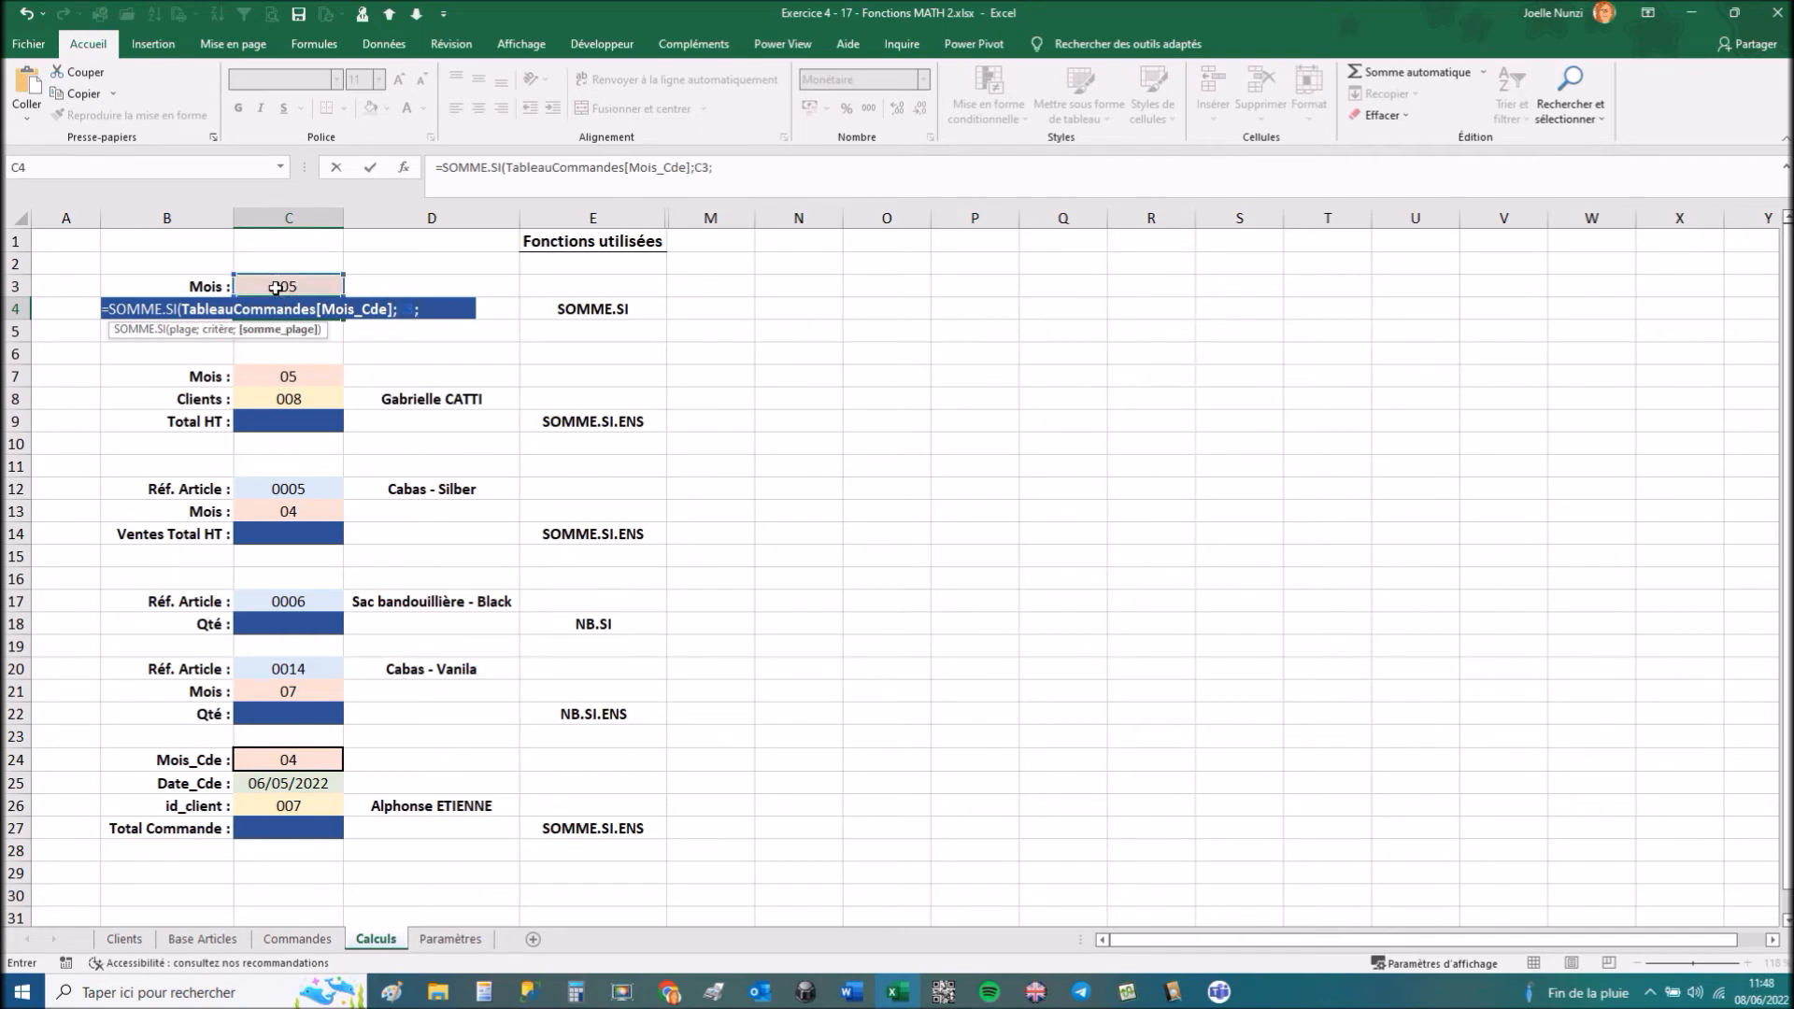
{"action": "type", "text": "tabl"}
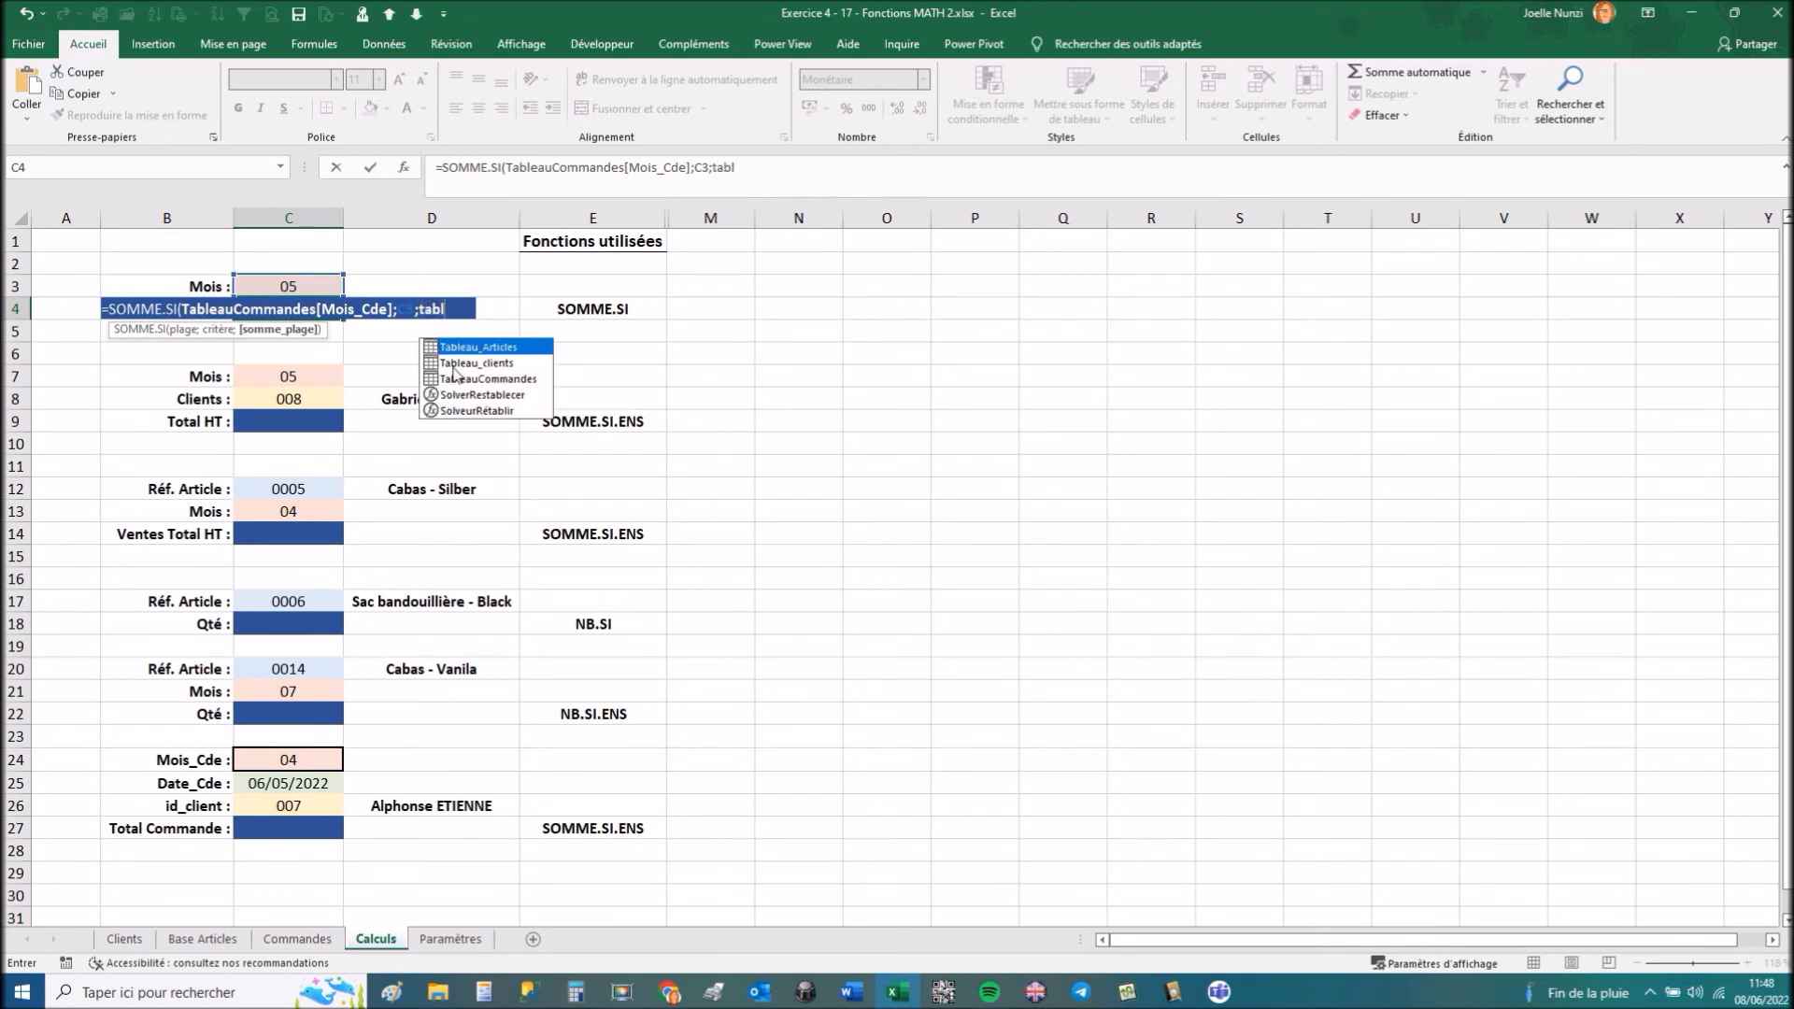
{"action": "double_click", "coordinate": [459, 378]}
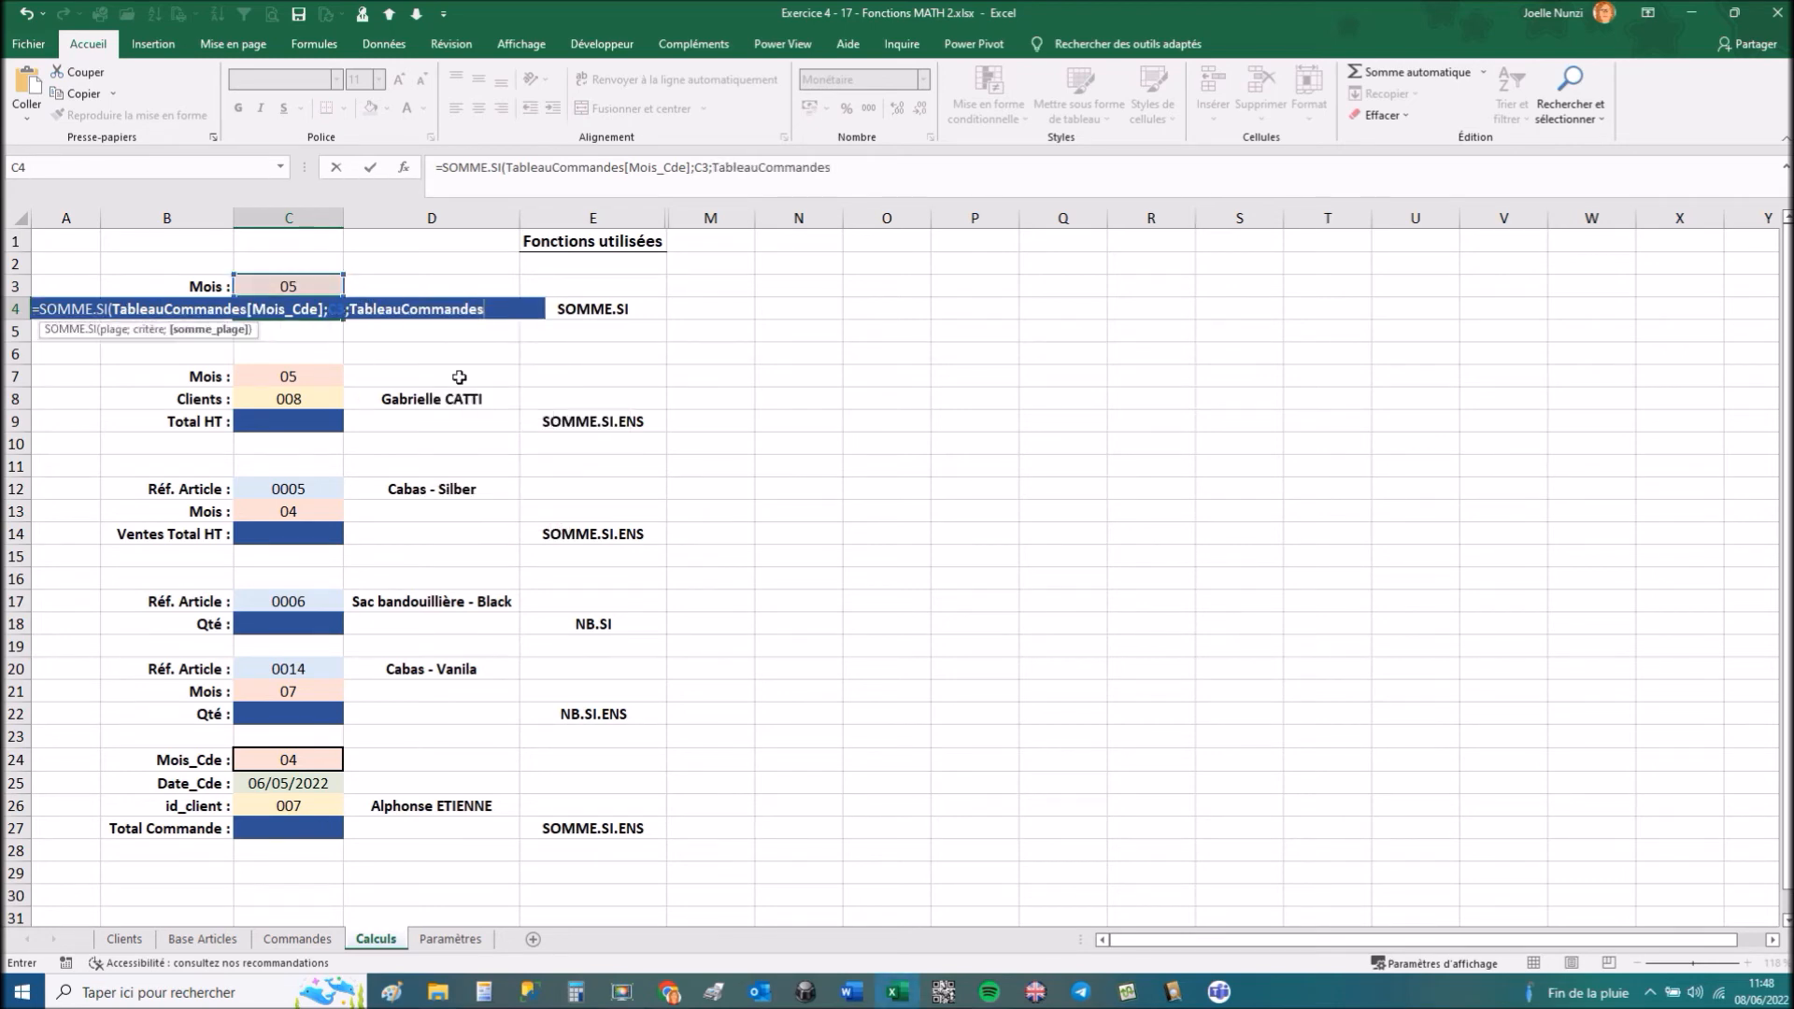
{"action": "type", "text": "["}
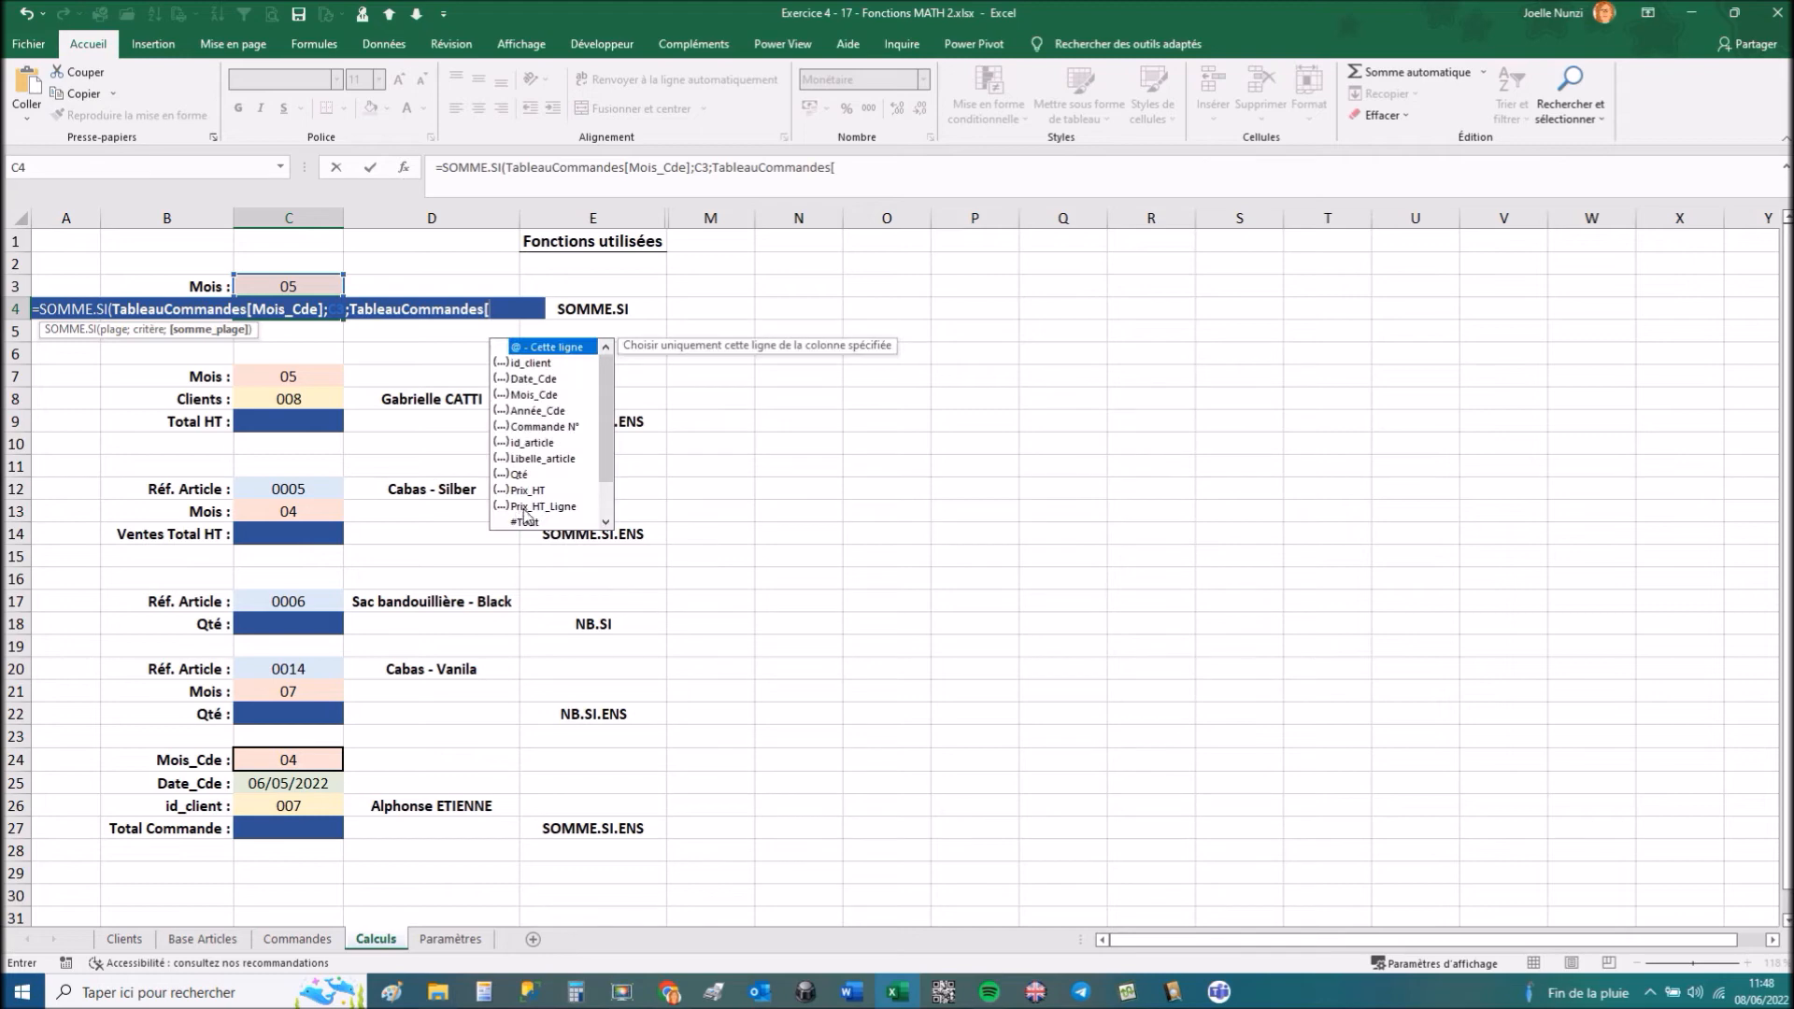
{"action": "left_click", "coordinate": [527, 509]}
{"action": "double_click", "coordinate": [527, 509]}
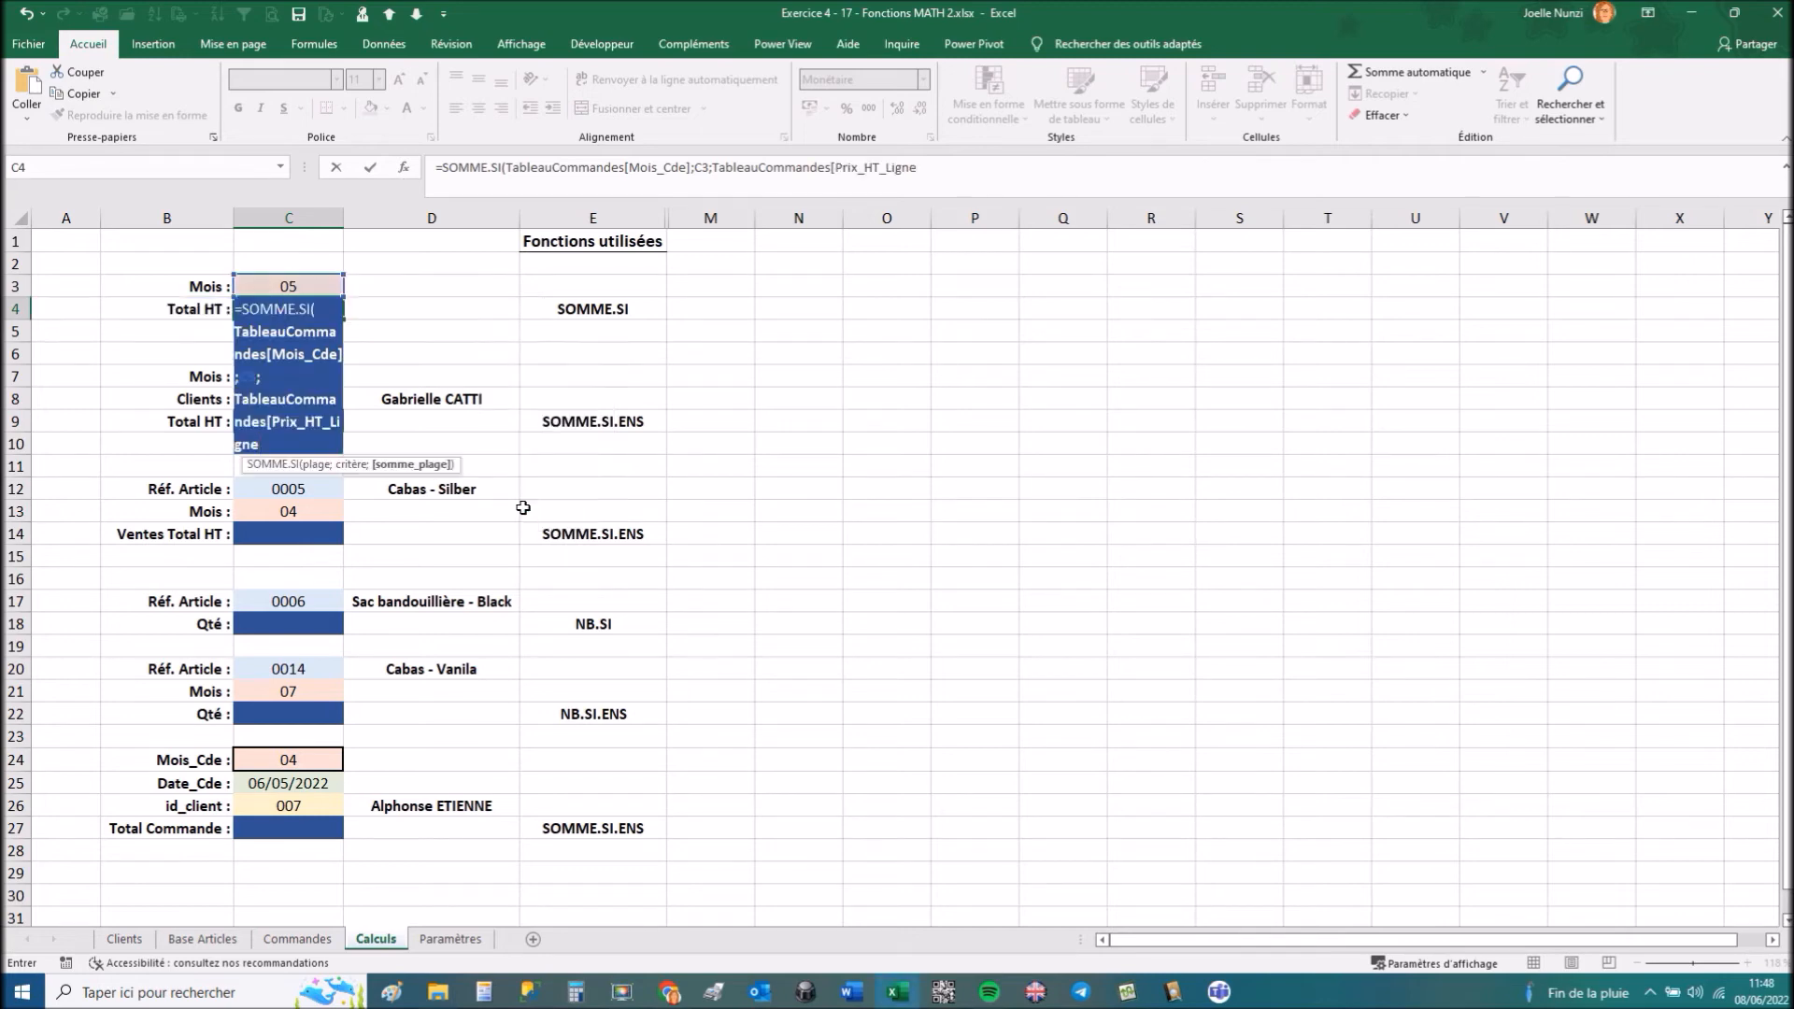
{"action": "left_click", "coordinate": [923, 194]}
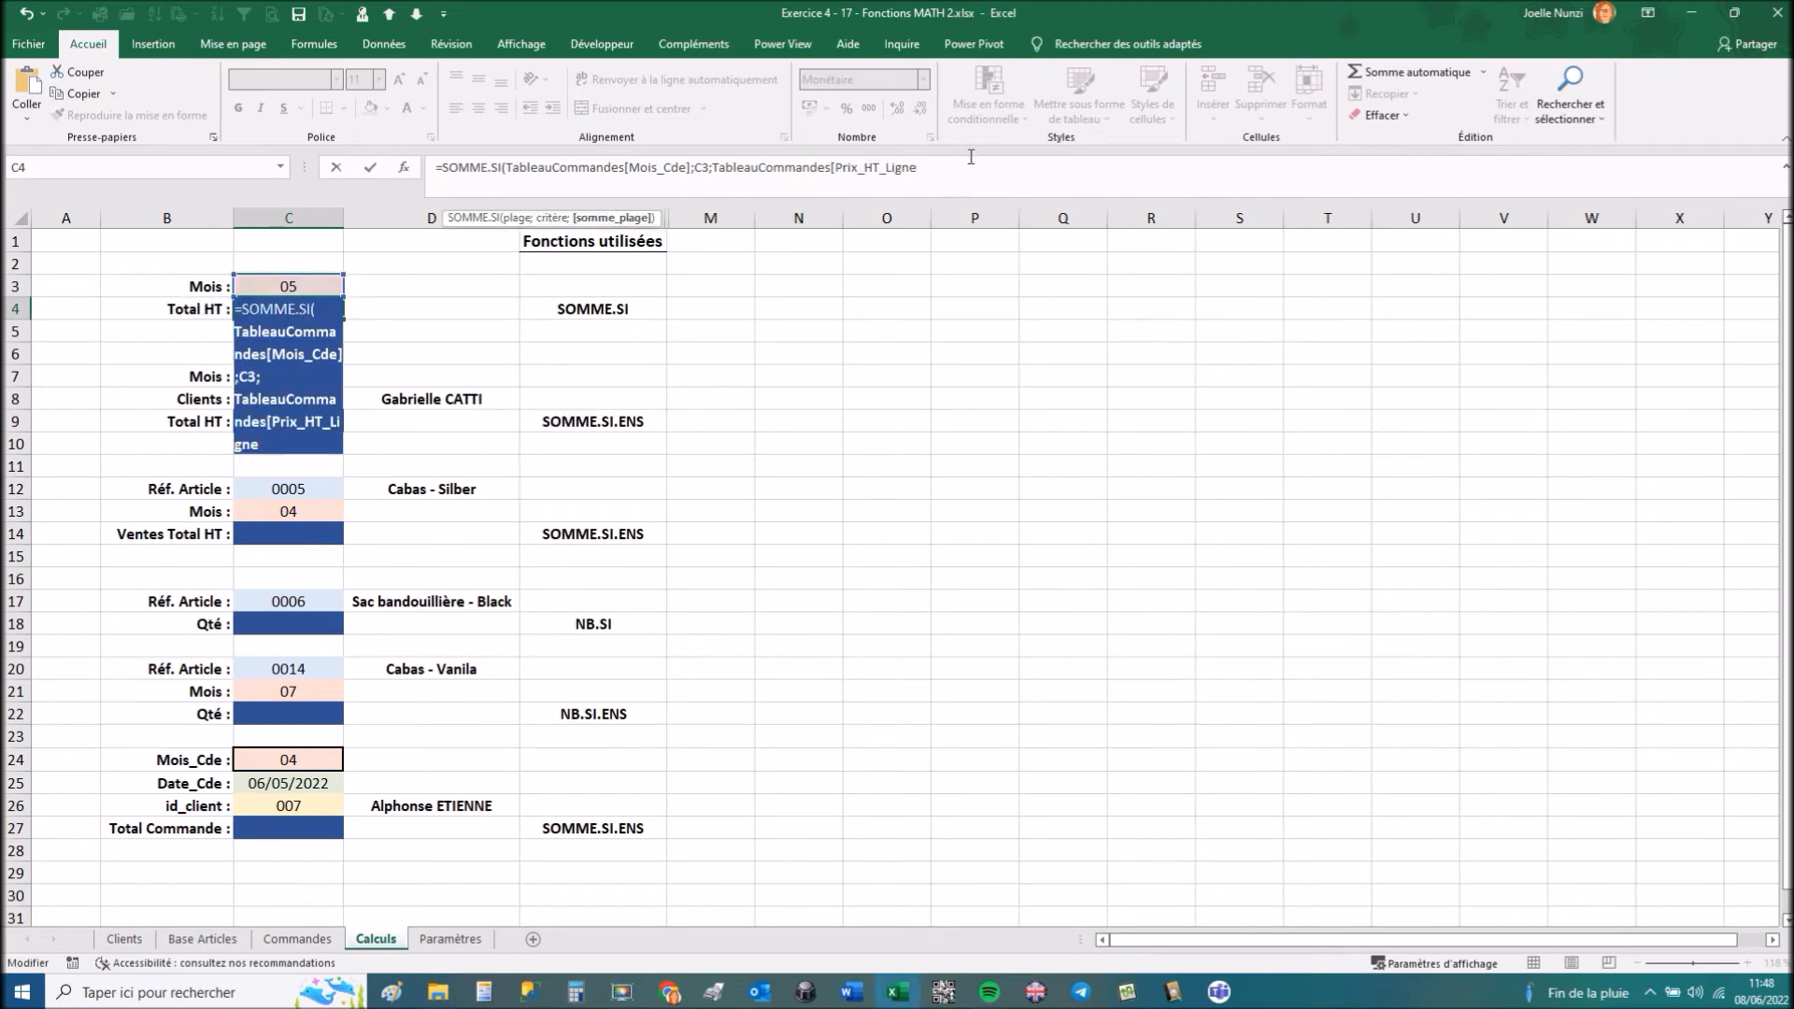
{"action": "type", "text": ")"}
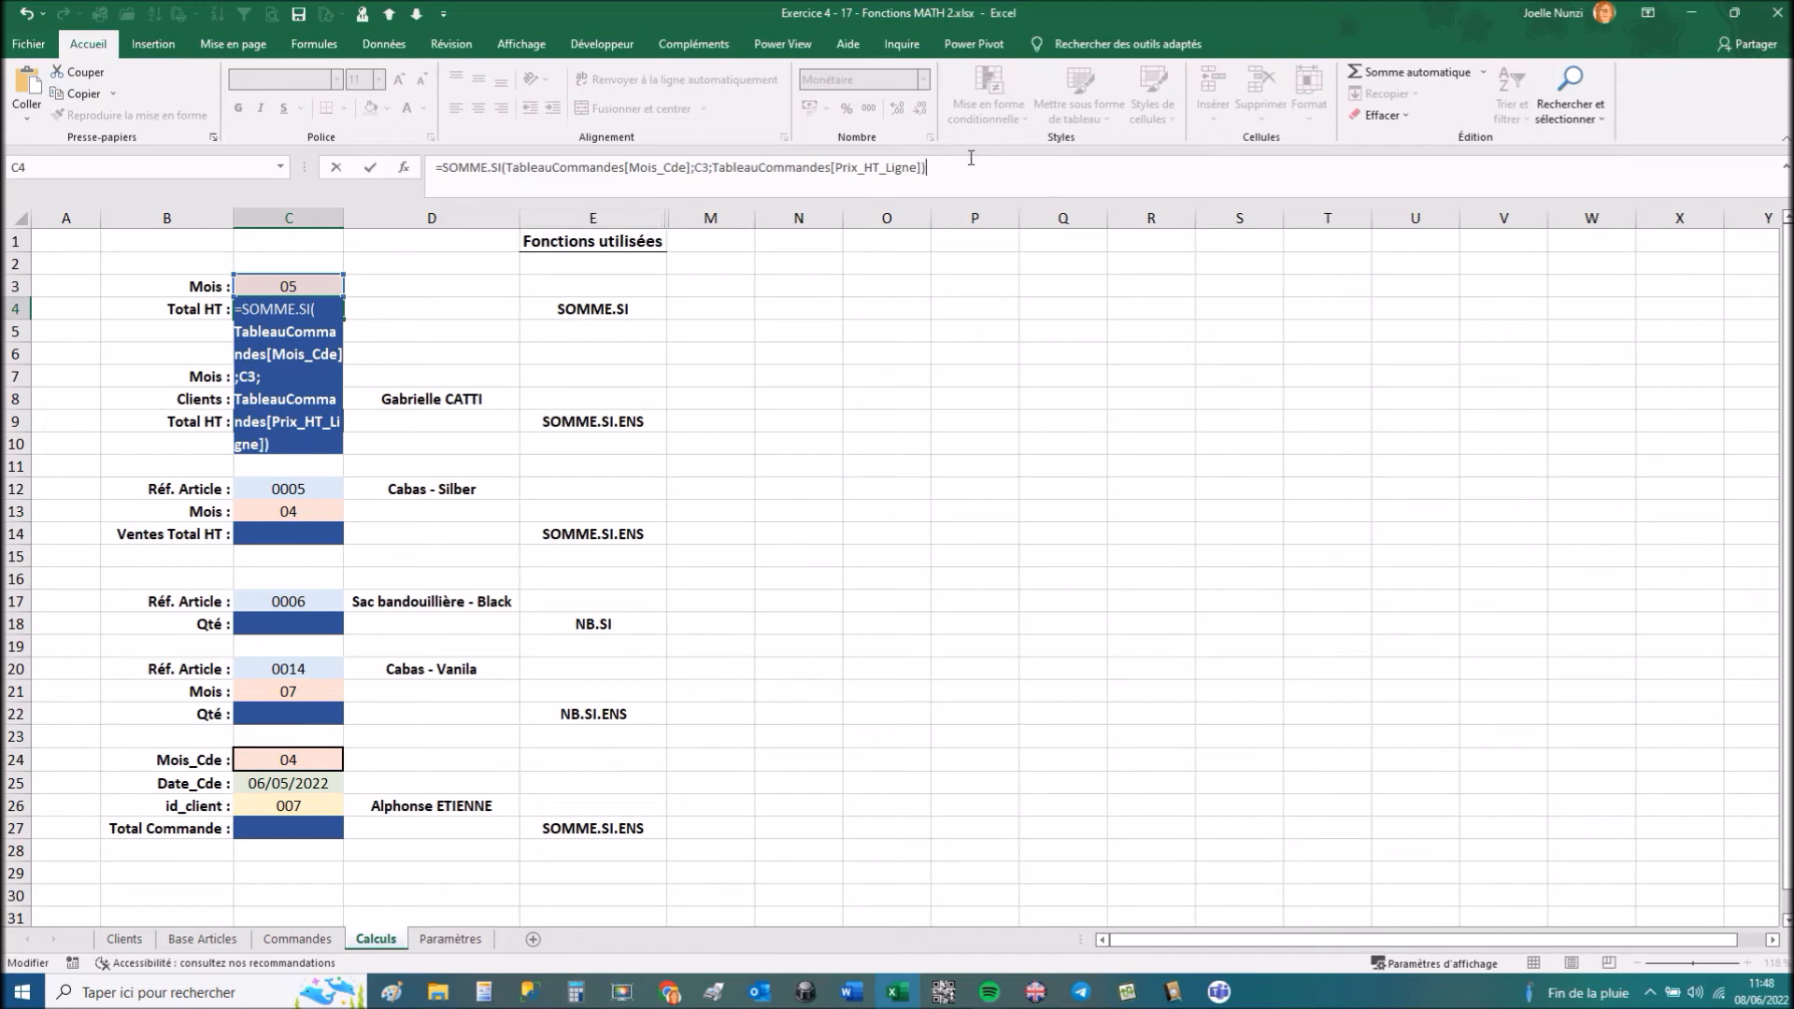
{"action": "key", "text": "Return"}
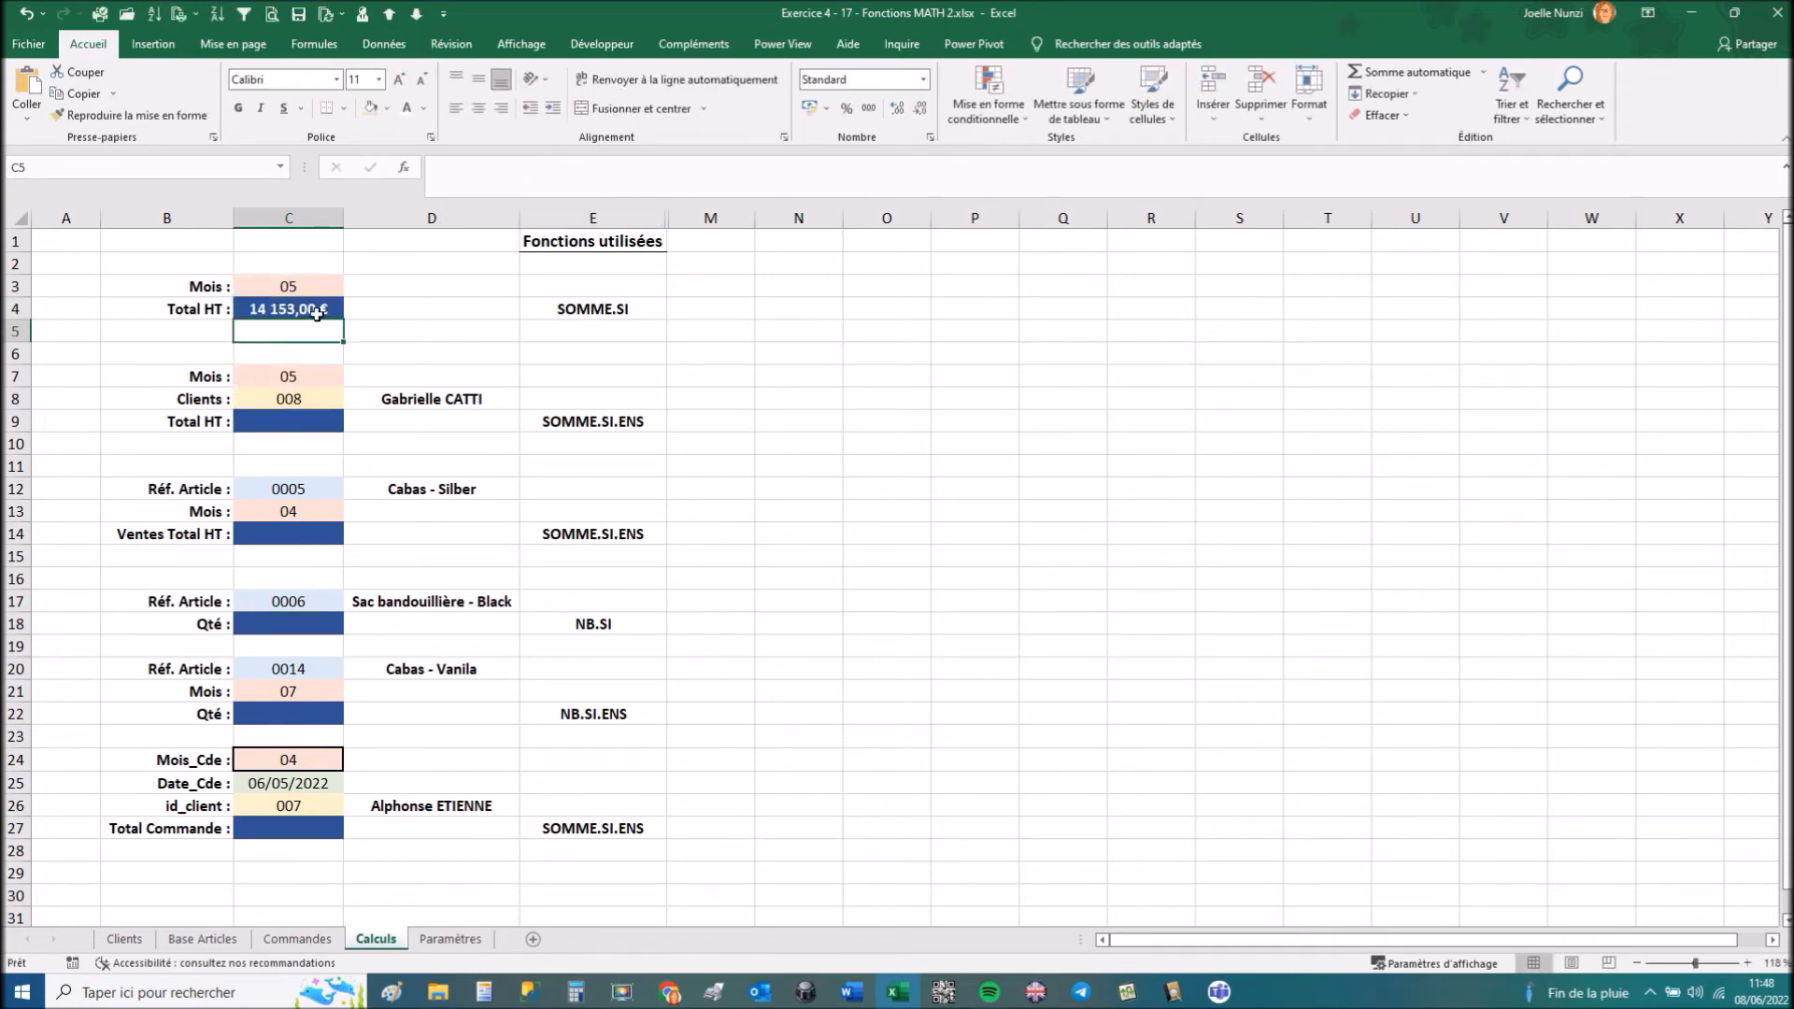
On the Commandes sheet, filter Mois_Cde to 05 to check the Sous-Total against Calculs!C4, and clear the filter again.
{"action": "left_click", "coordinate": [297, 939]}
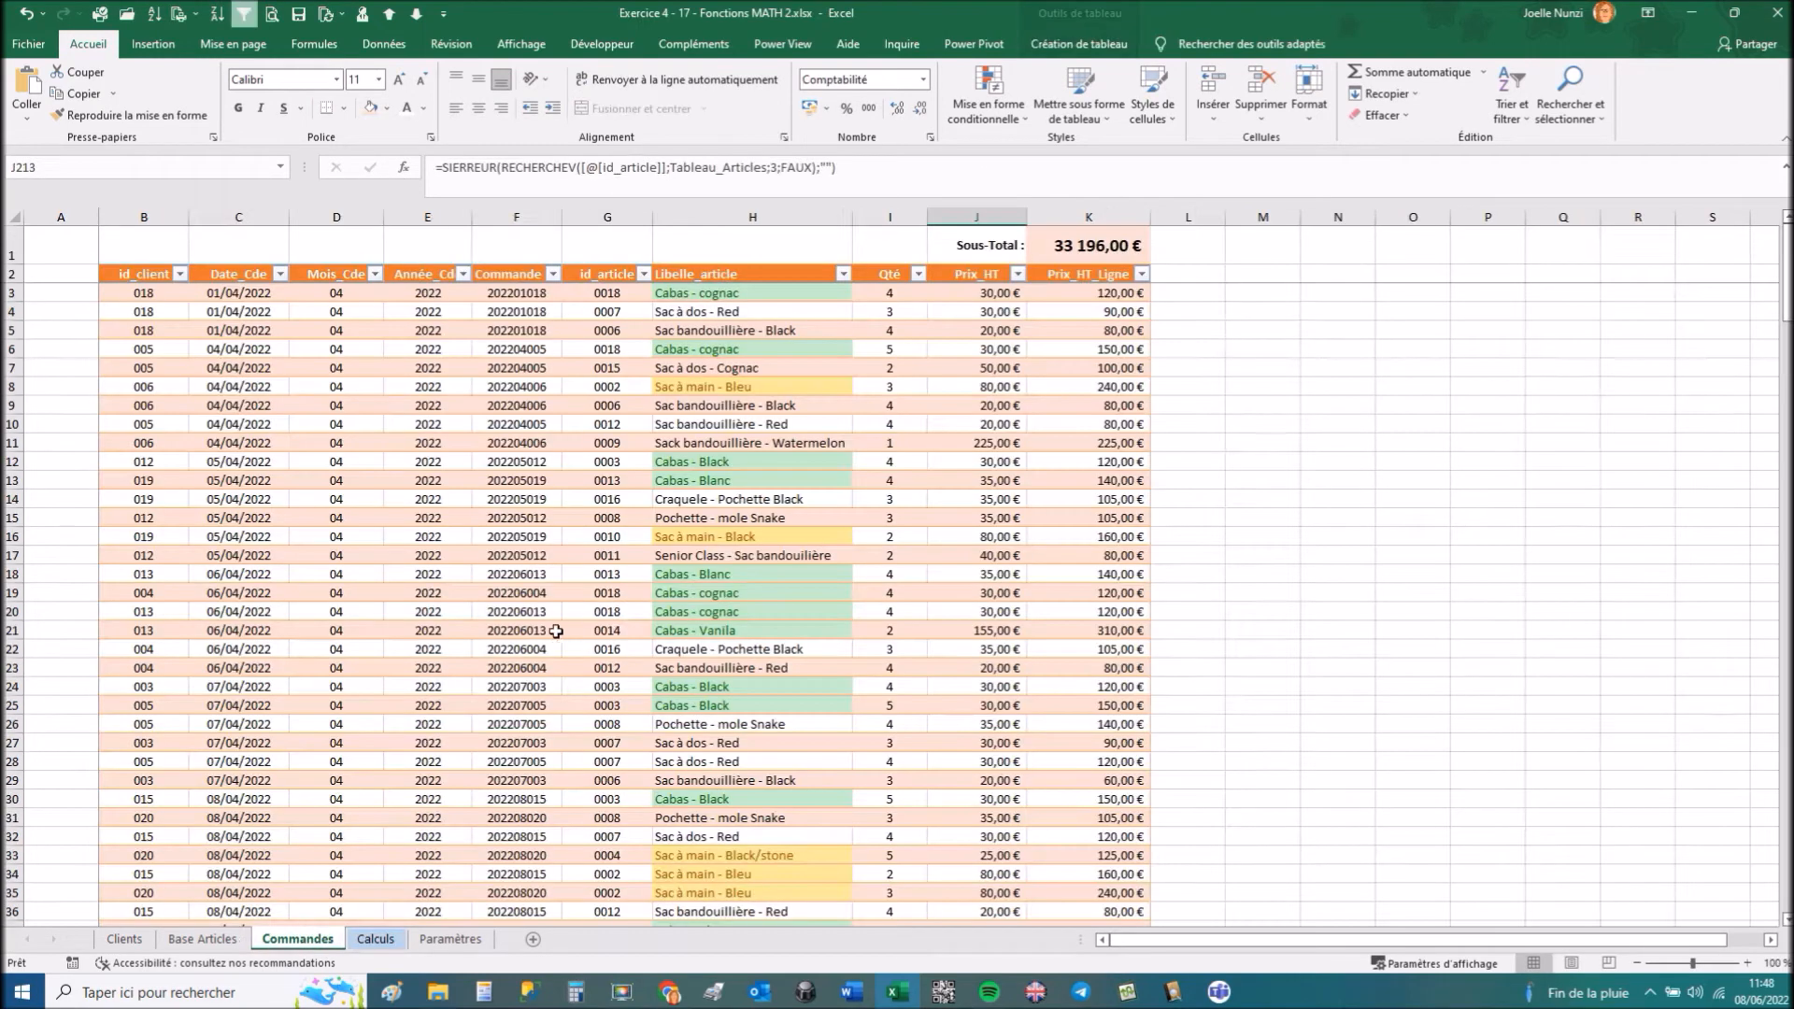
{"action": "left_click", "coordinate": [375, 274]}
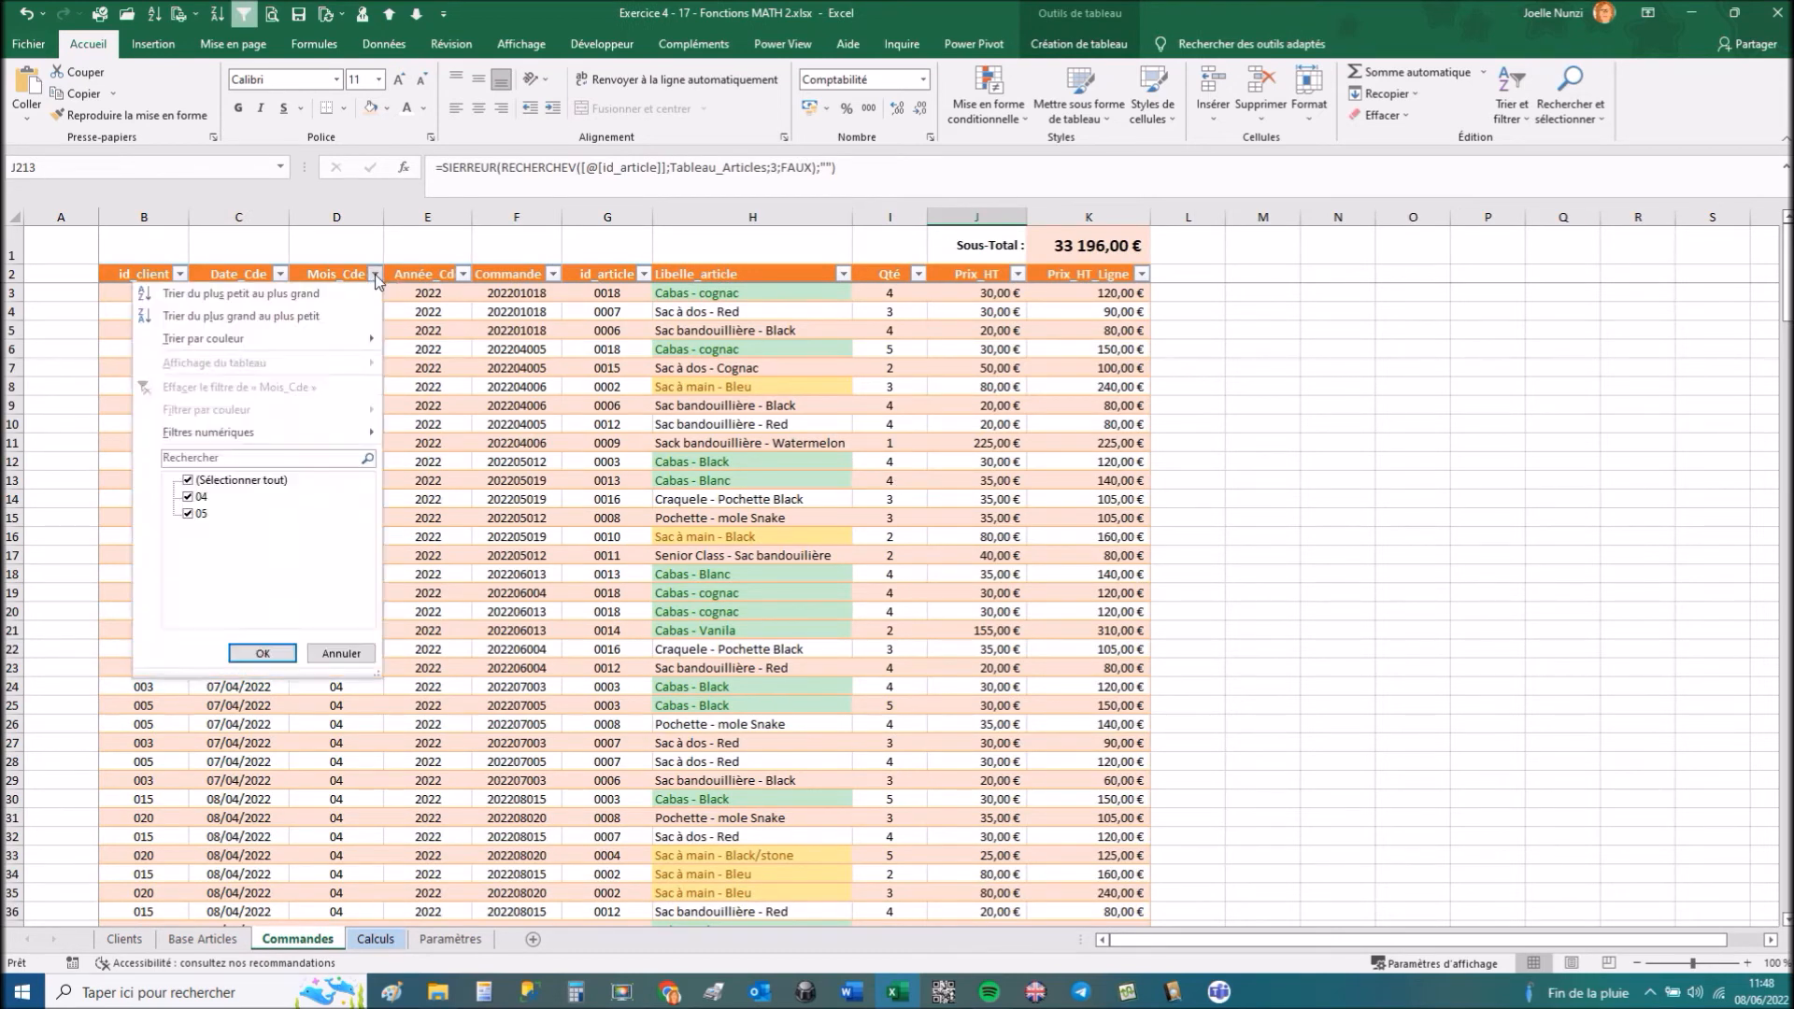
{"action": "left_click", "coordinate": [188, 479]}
{"action": "left_click", "coordinate": [187, 513]}
{"action": "left_click", "coordinate": [289, 653]}
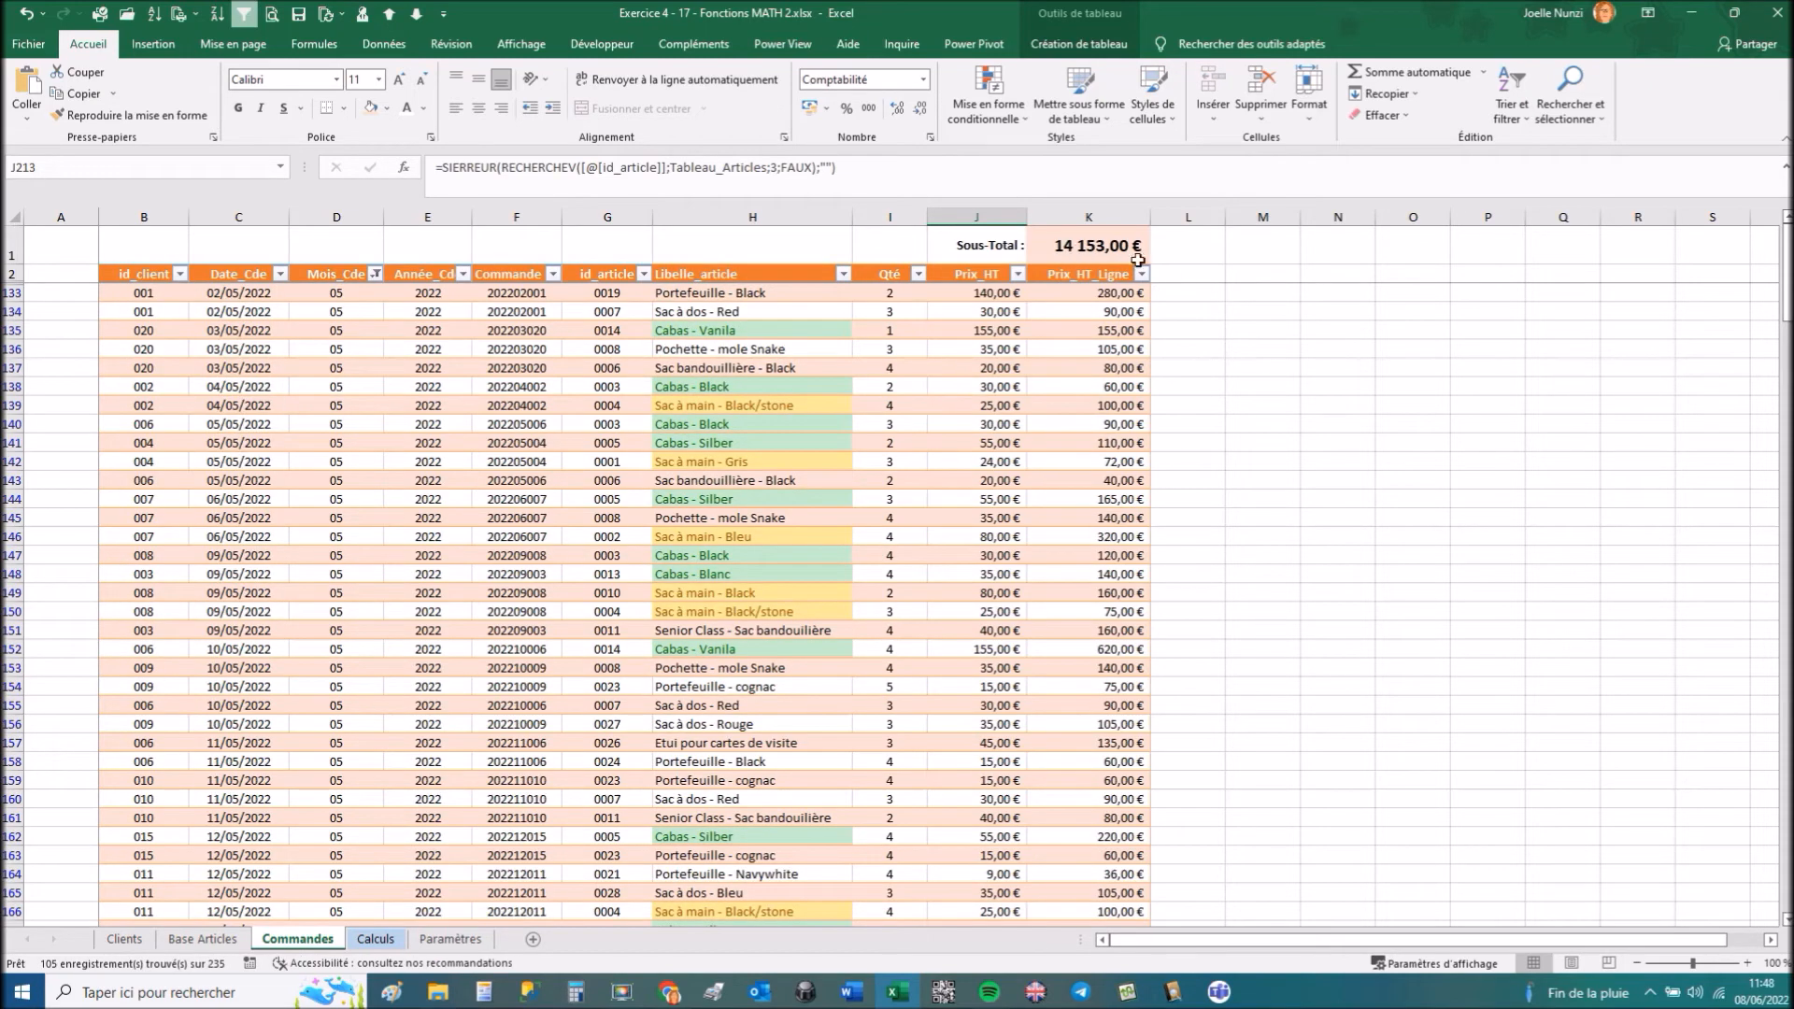
{"action": "left_click", "coordinate": [374, 274]}
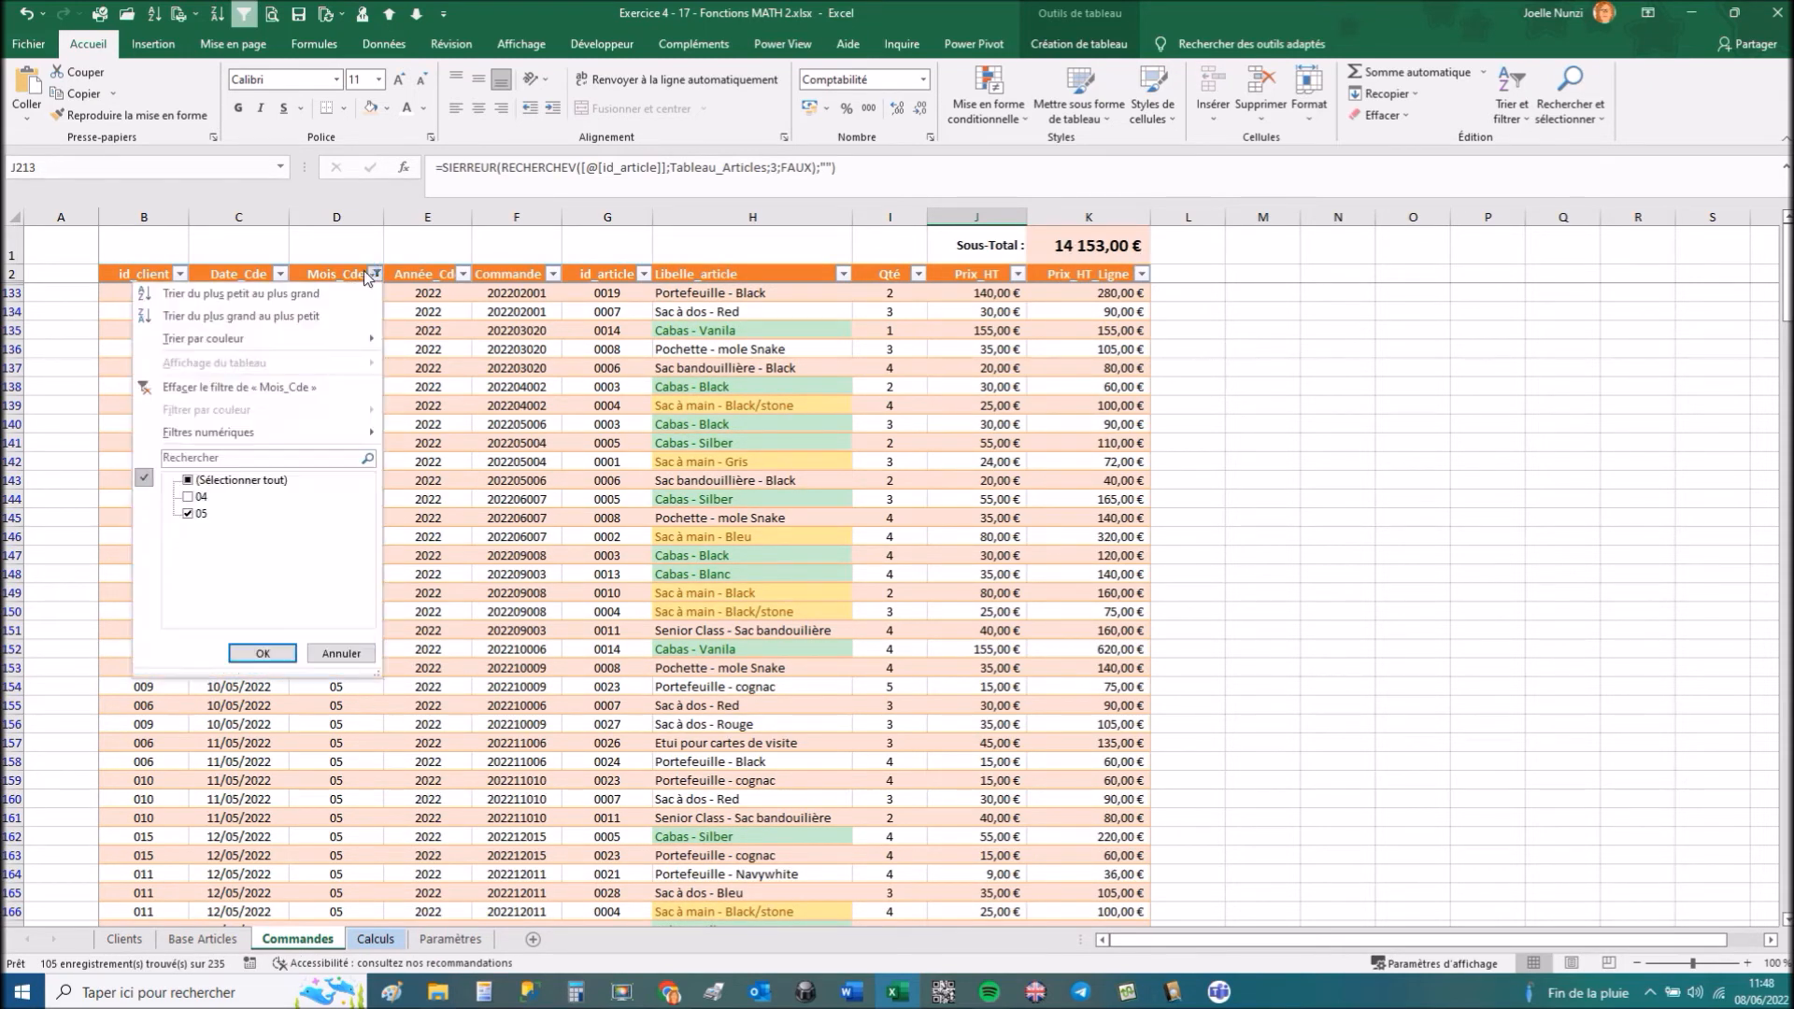
{"action": "left_click", "coordinate": [206, 387]}
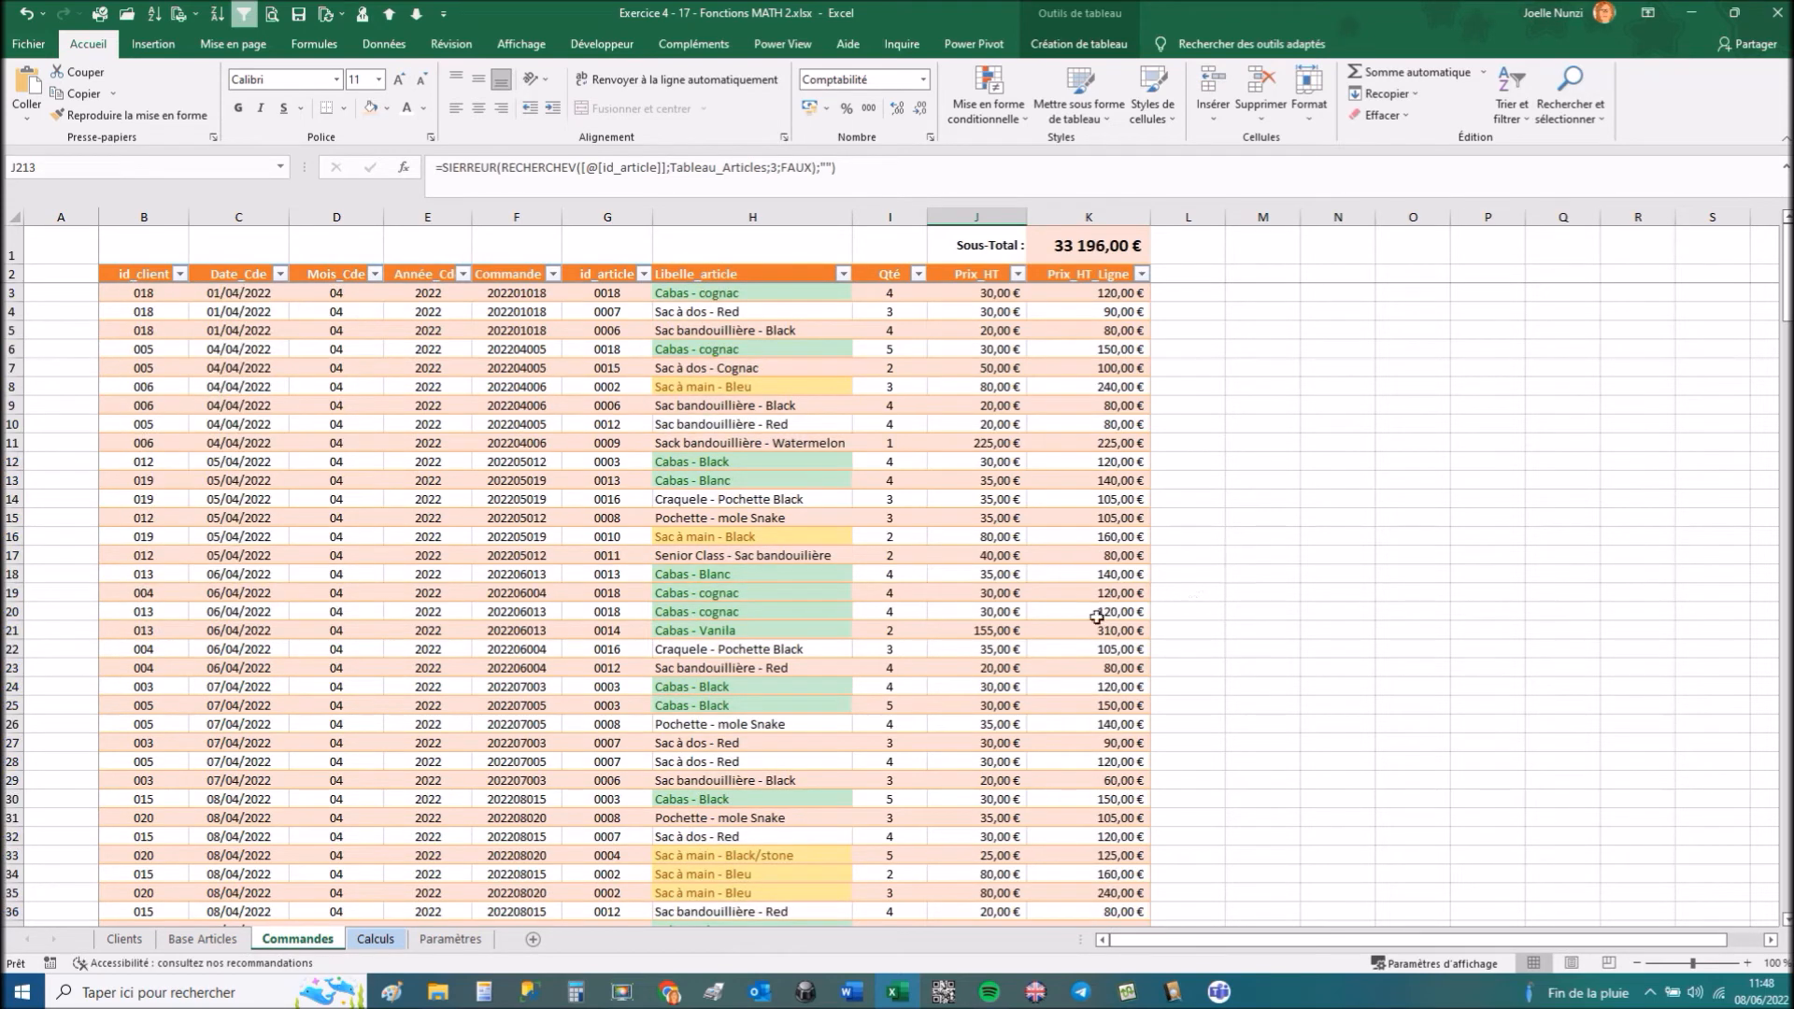
On the Calculs sheet, start a SOMME.SI.ENS formula in C9 with TableauCommandes[Prix_HT_Ligne] as the sum range.
{"action": "left_click", "coordinate": [378, 937]}
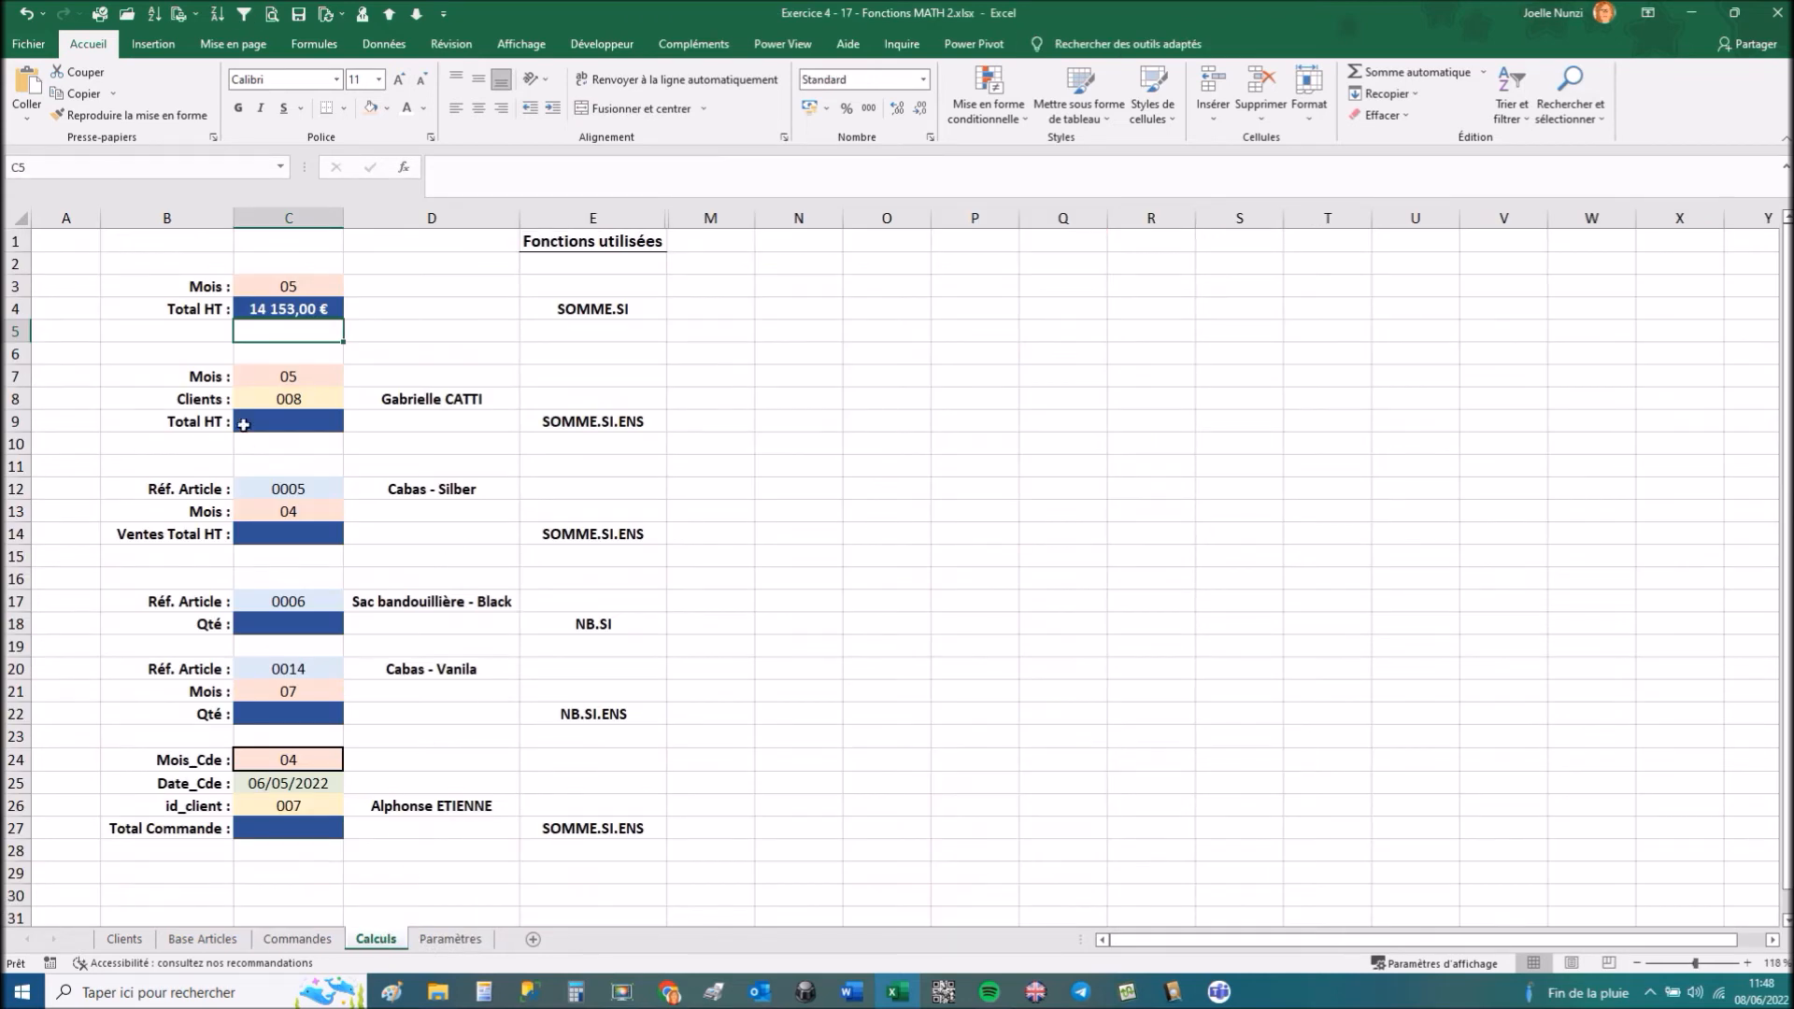
{"action": "left_click", "coordinate": [279, 418]}
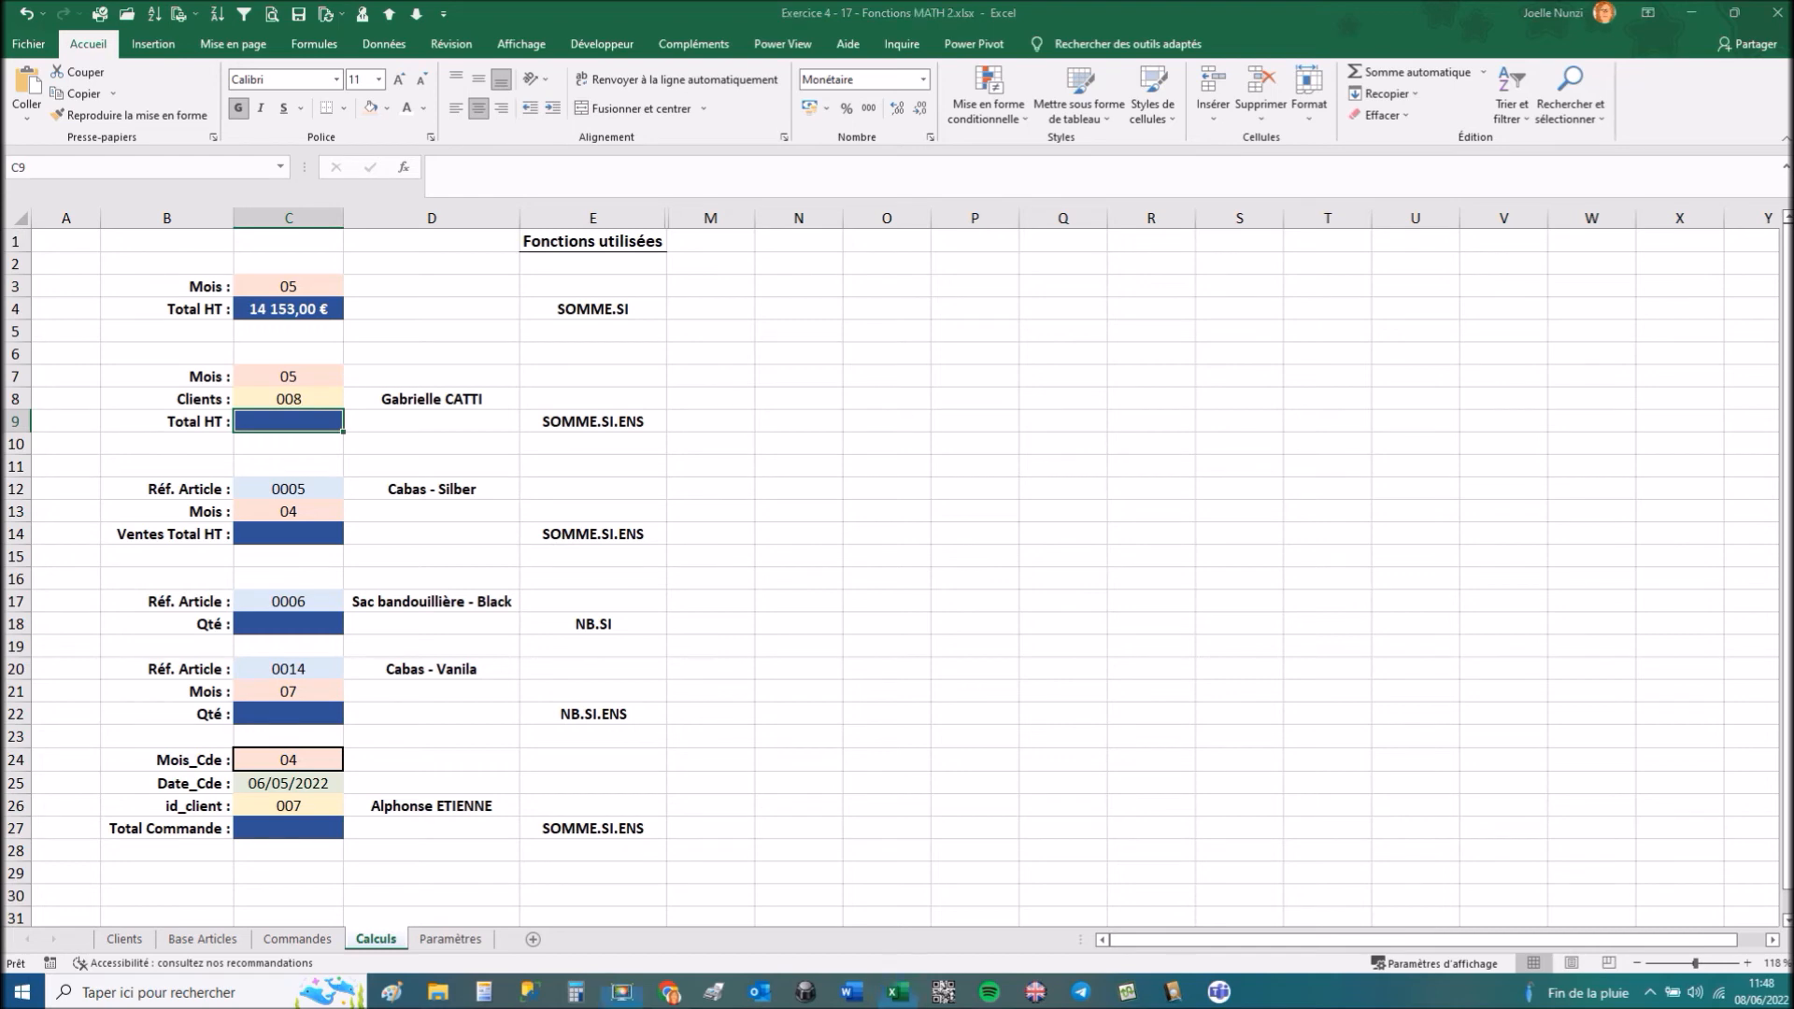
{"action": "left_click", "coordinate": [335, 428]}
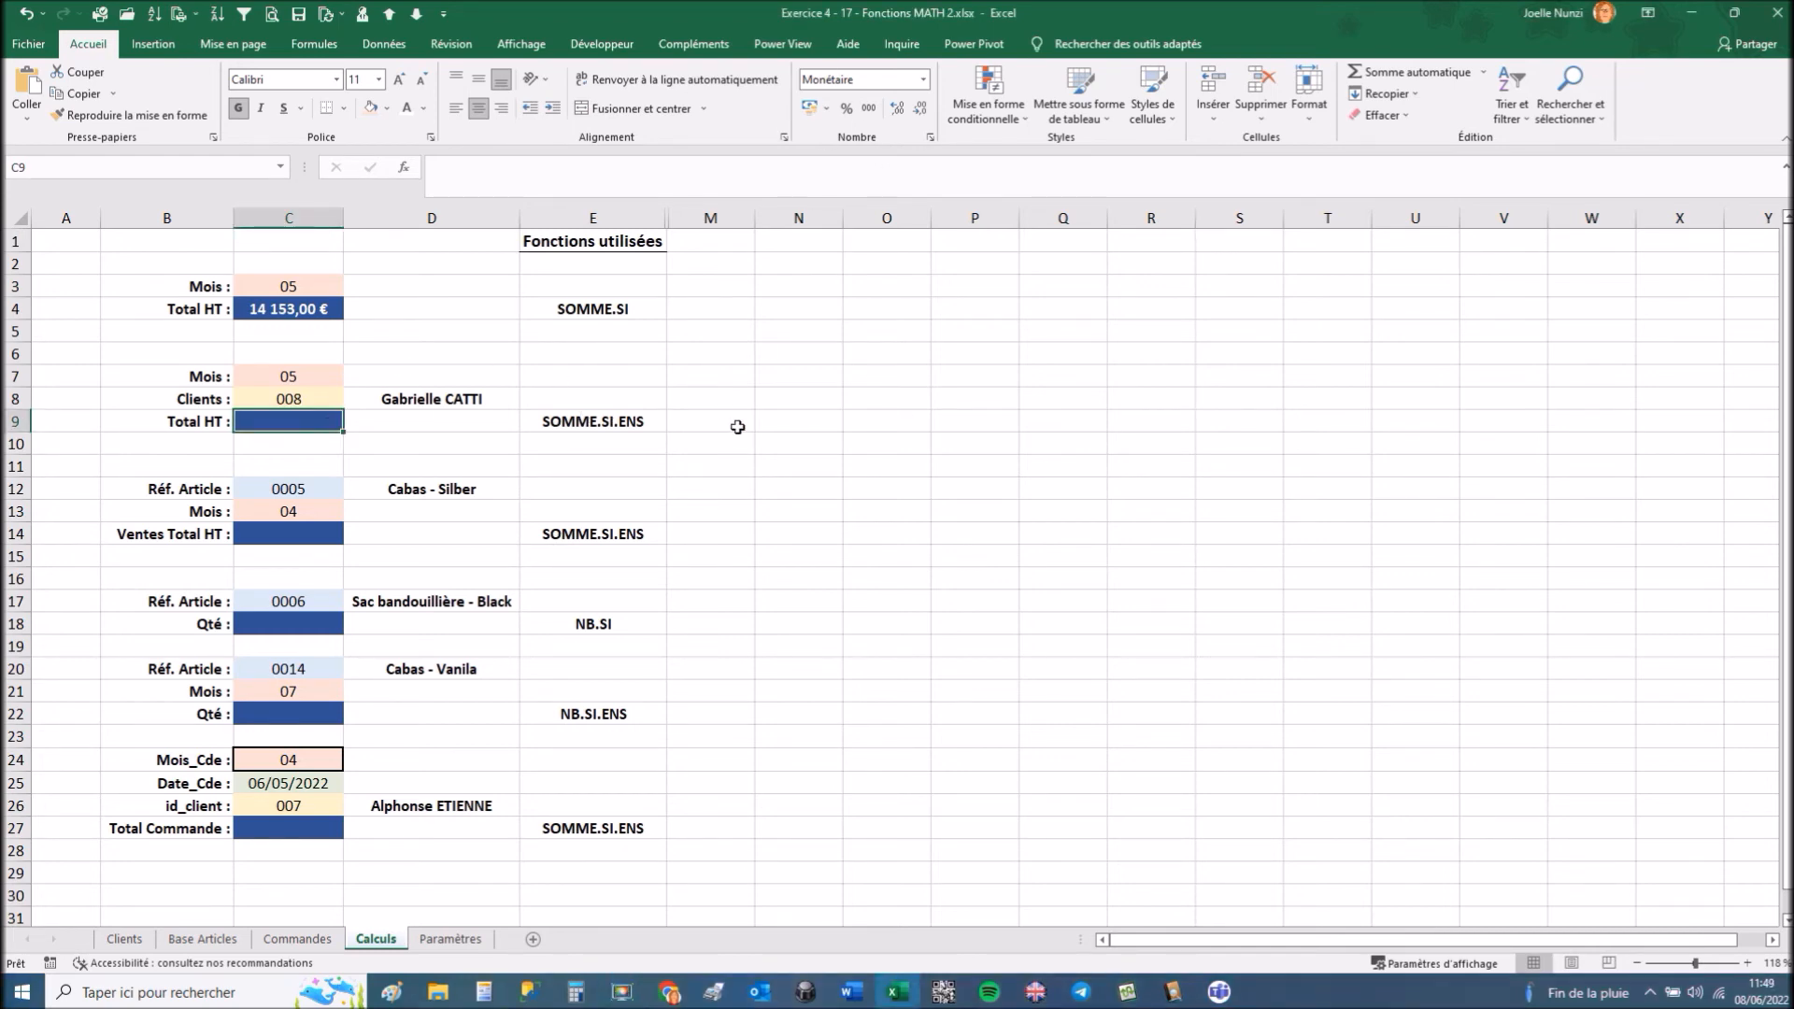
{"action": "type", "text": "=somm"}
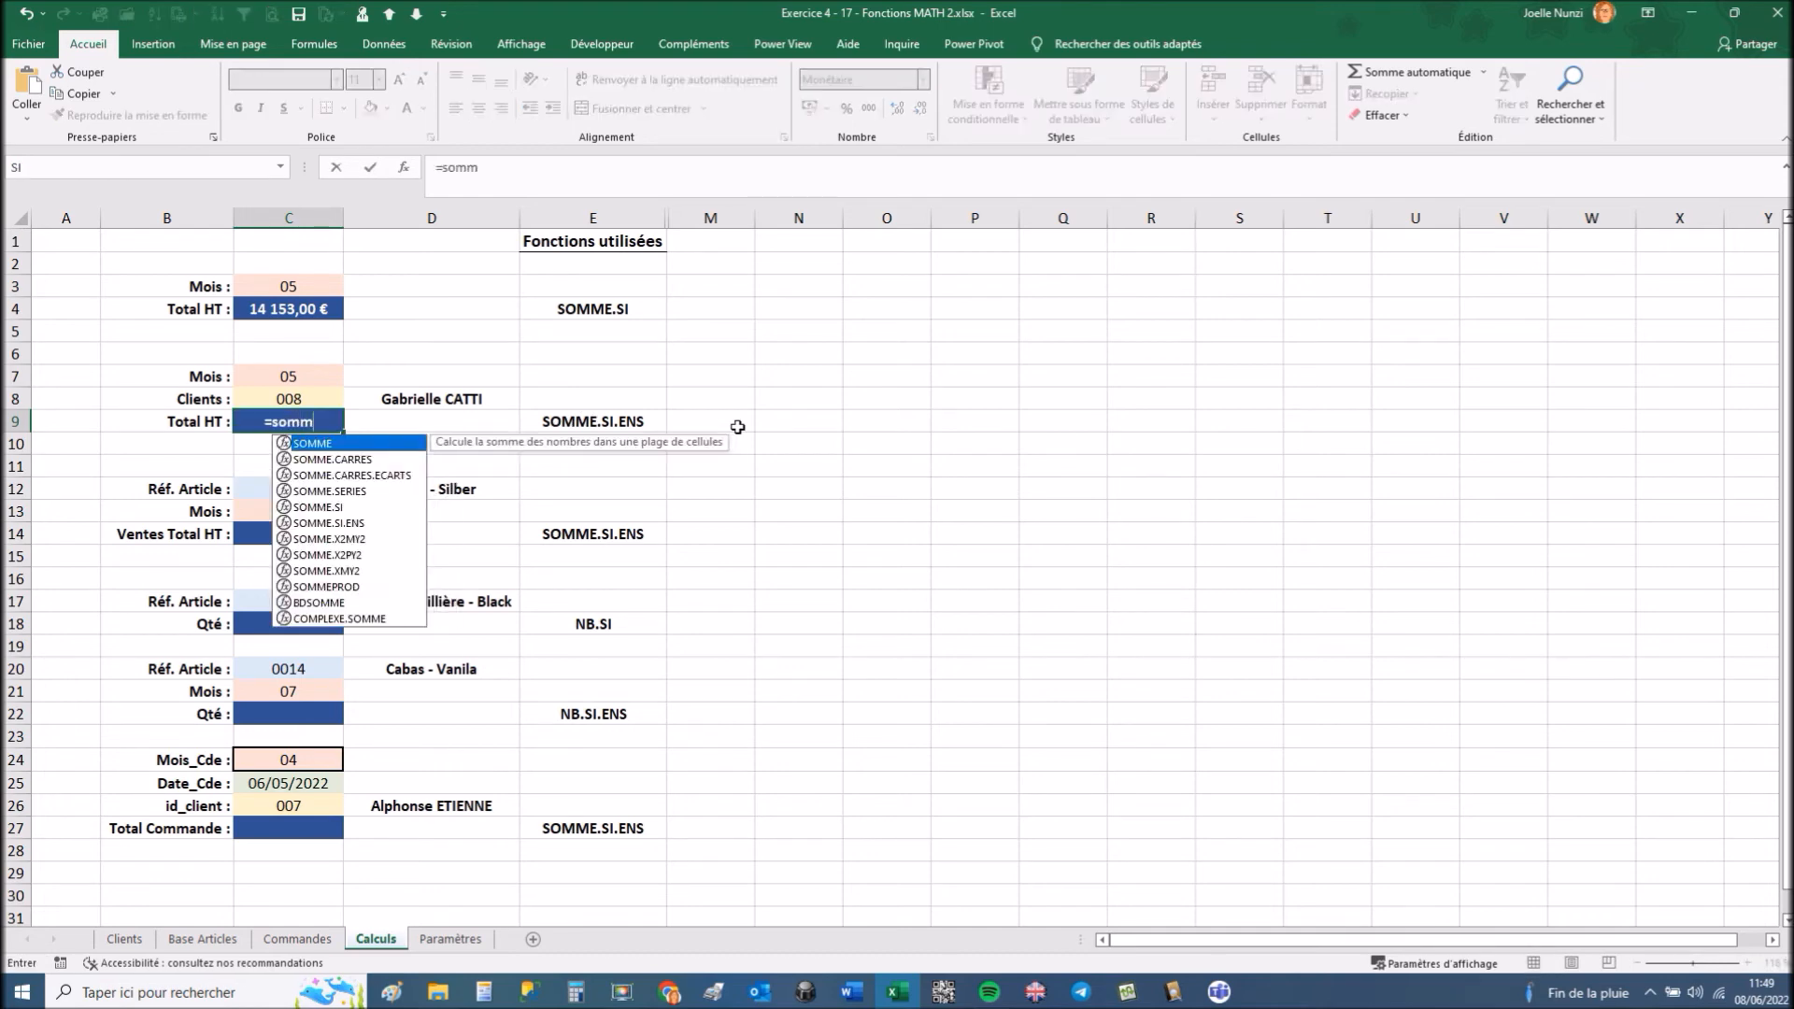
{"action": "double_click", "coordinate": [325, 522]}
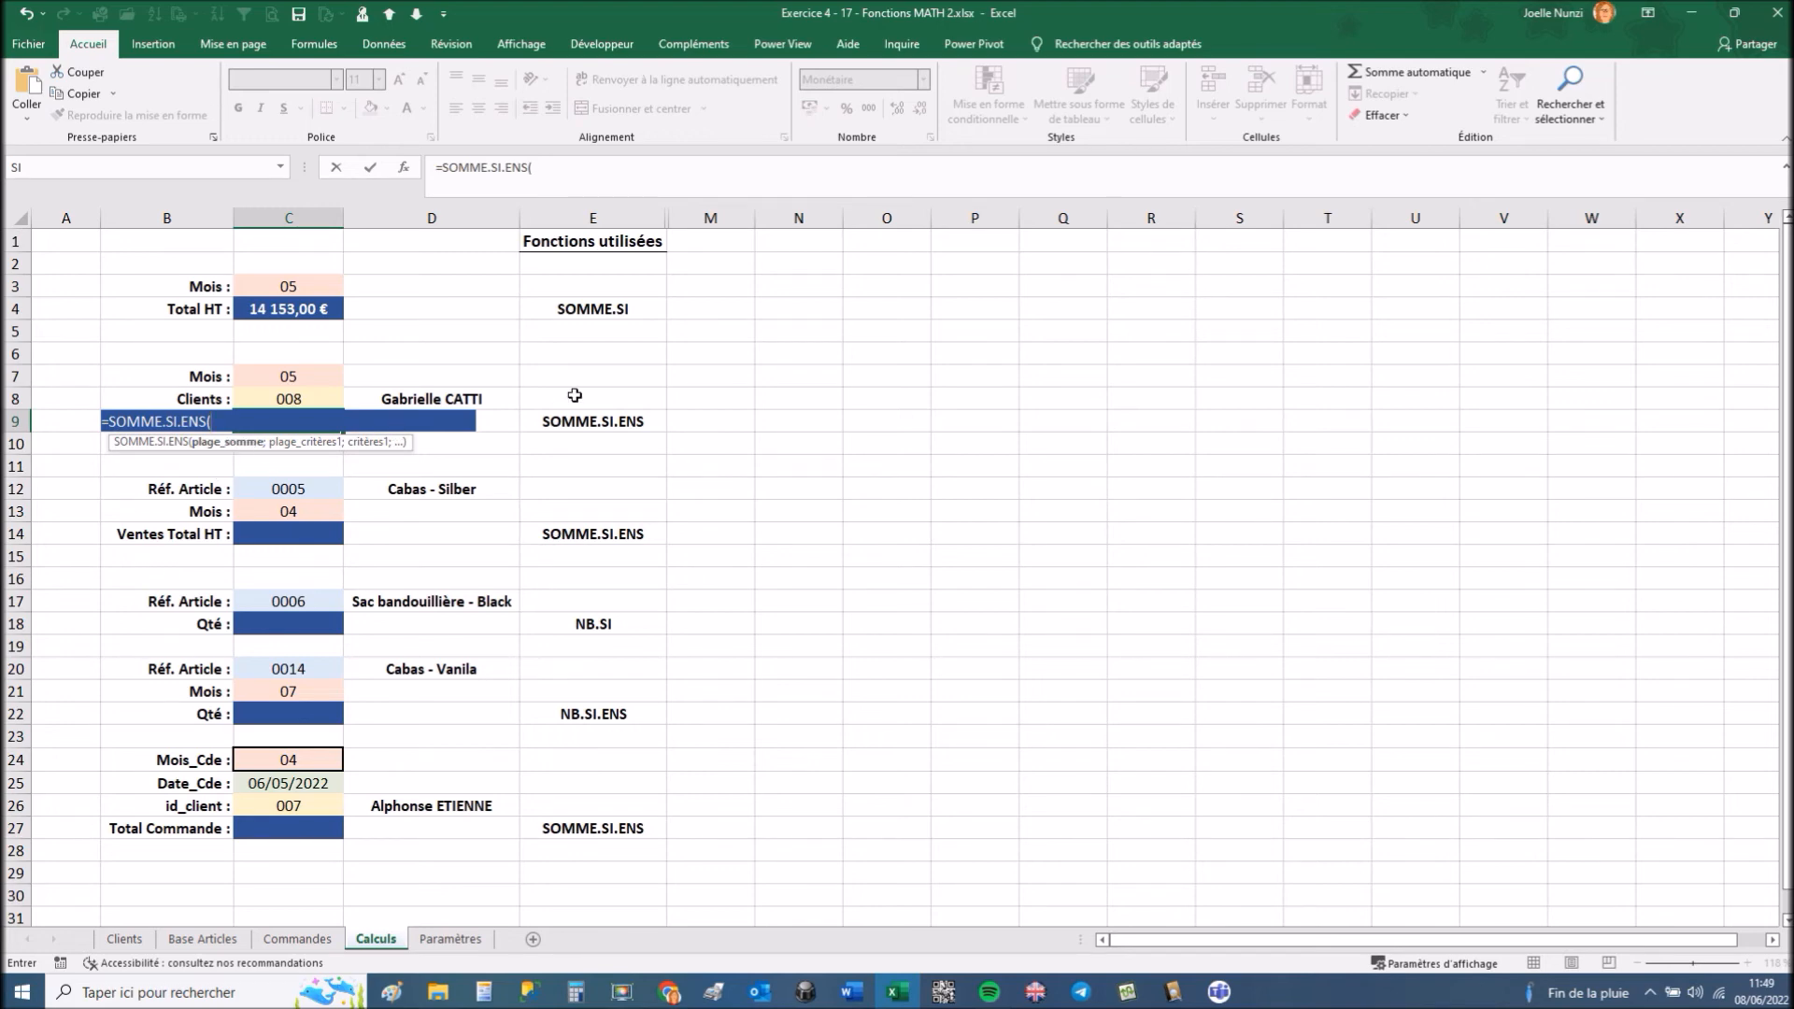
{"action": "type", "text": "tabl"}
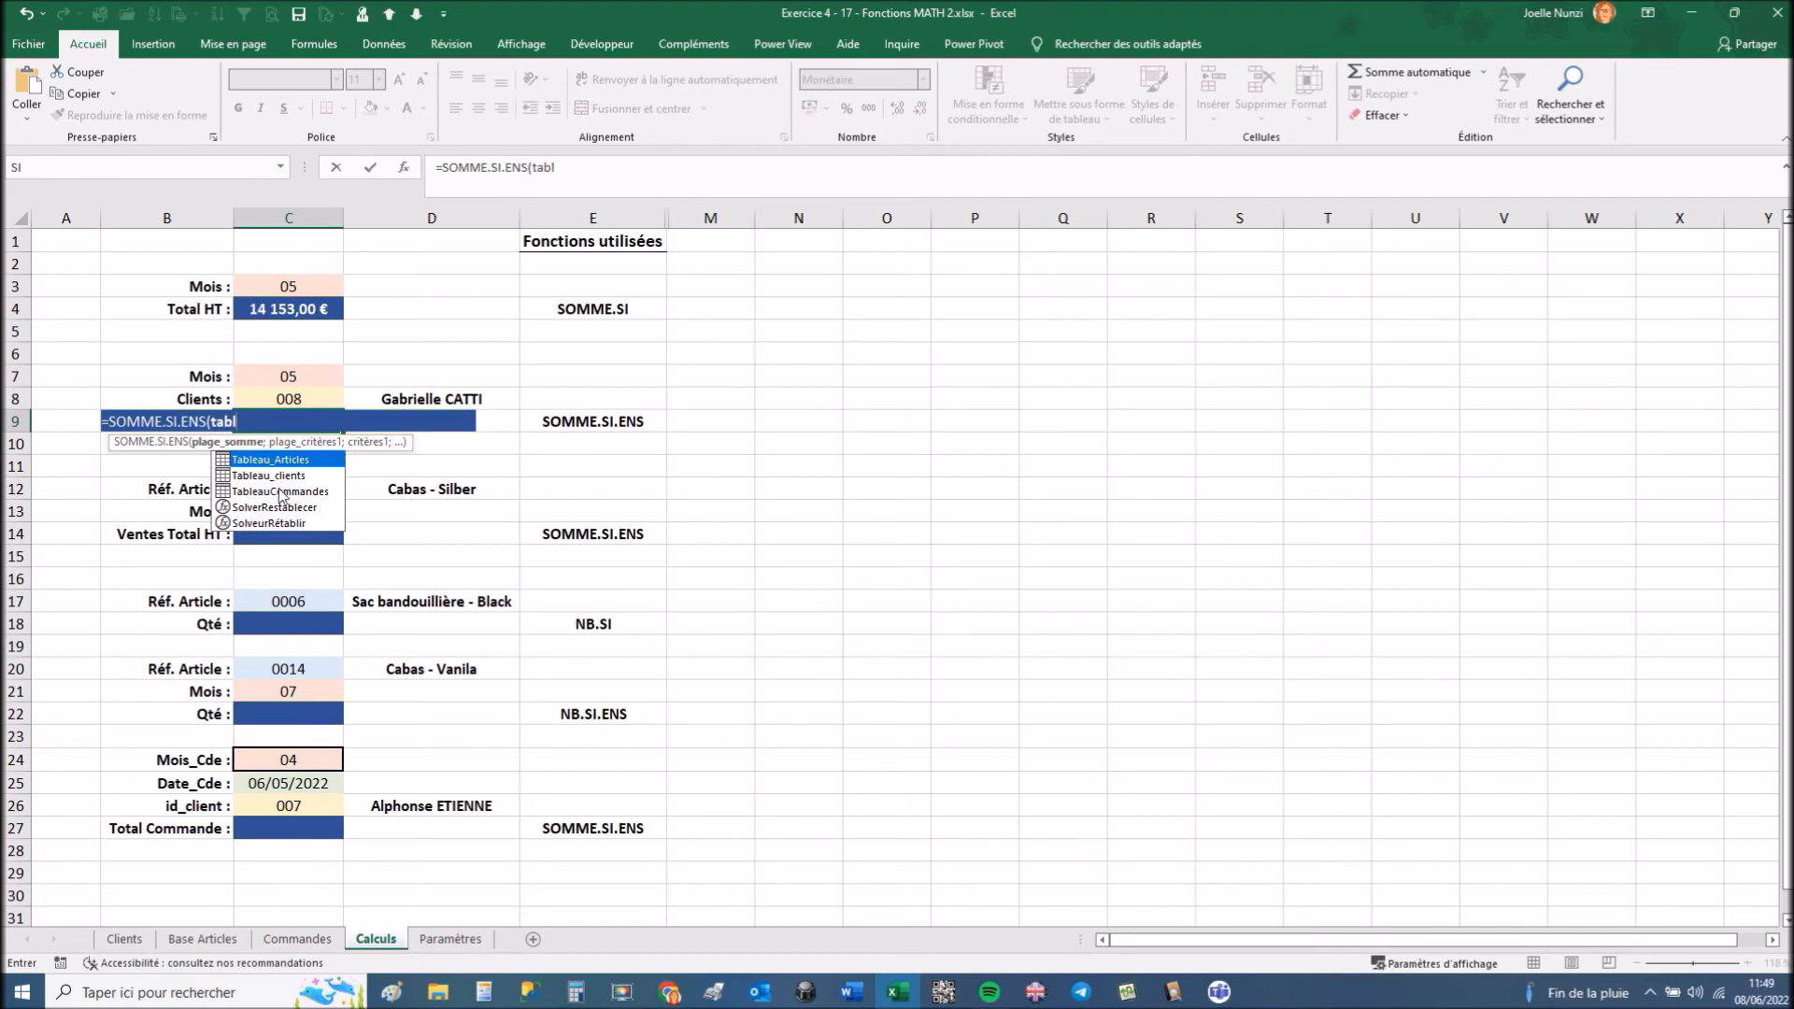
{"action": "double_click", "coordinate": [279, 492]}
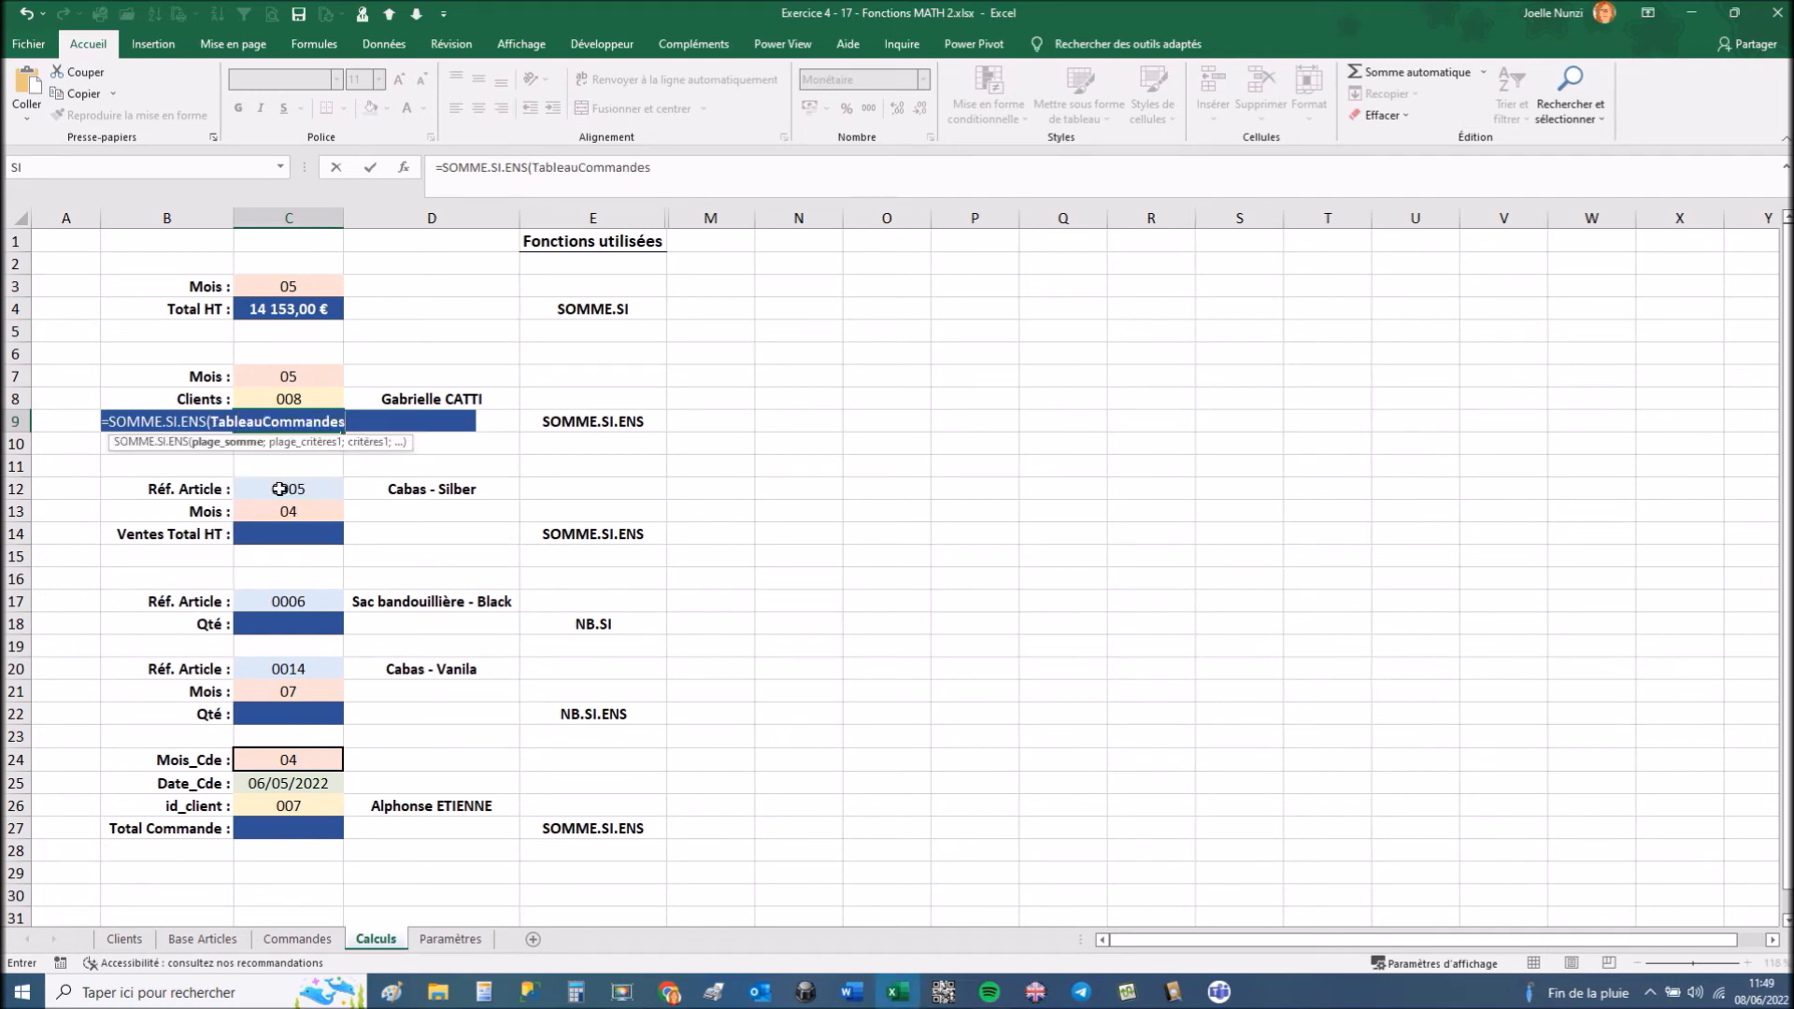
{"action": "type", "text": "["}
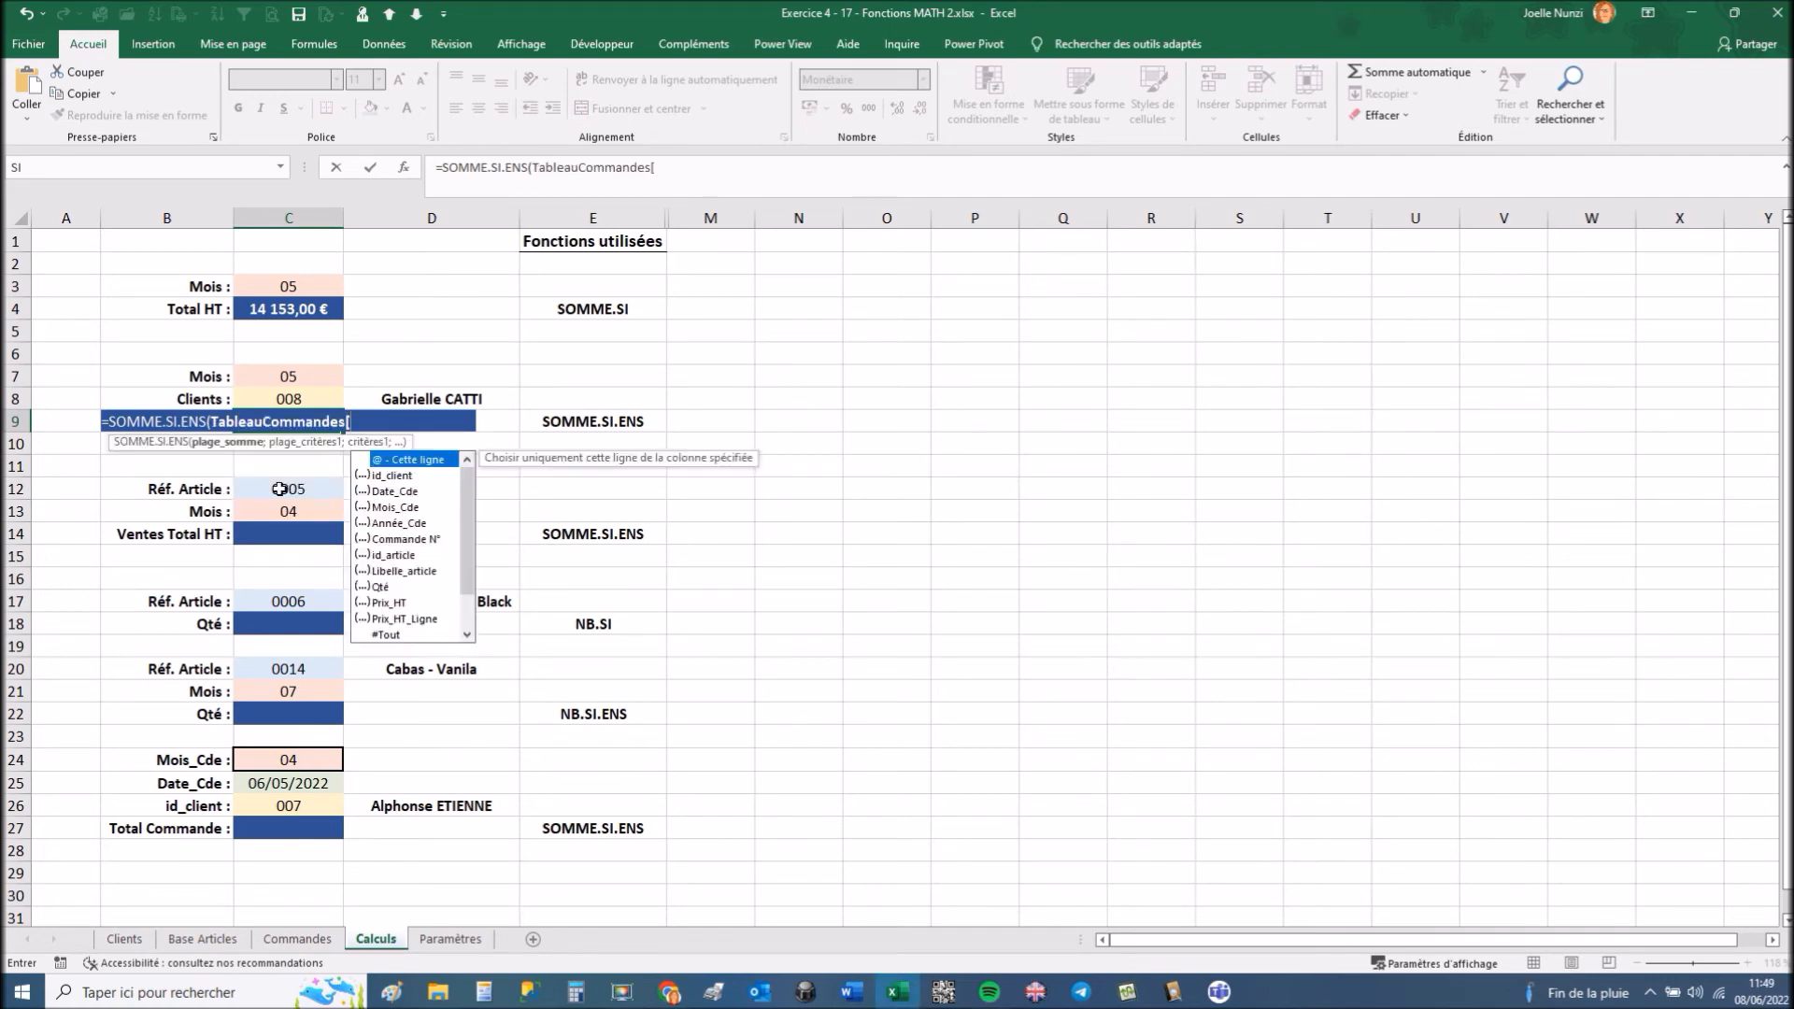
{"action": "double_click", "coordinate": [388, 617]}
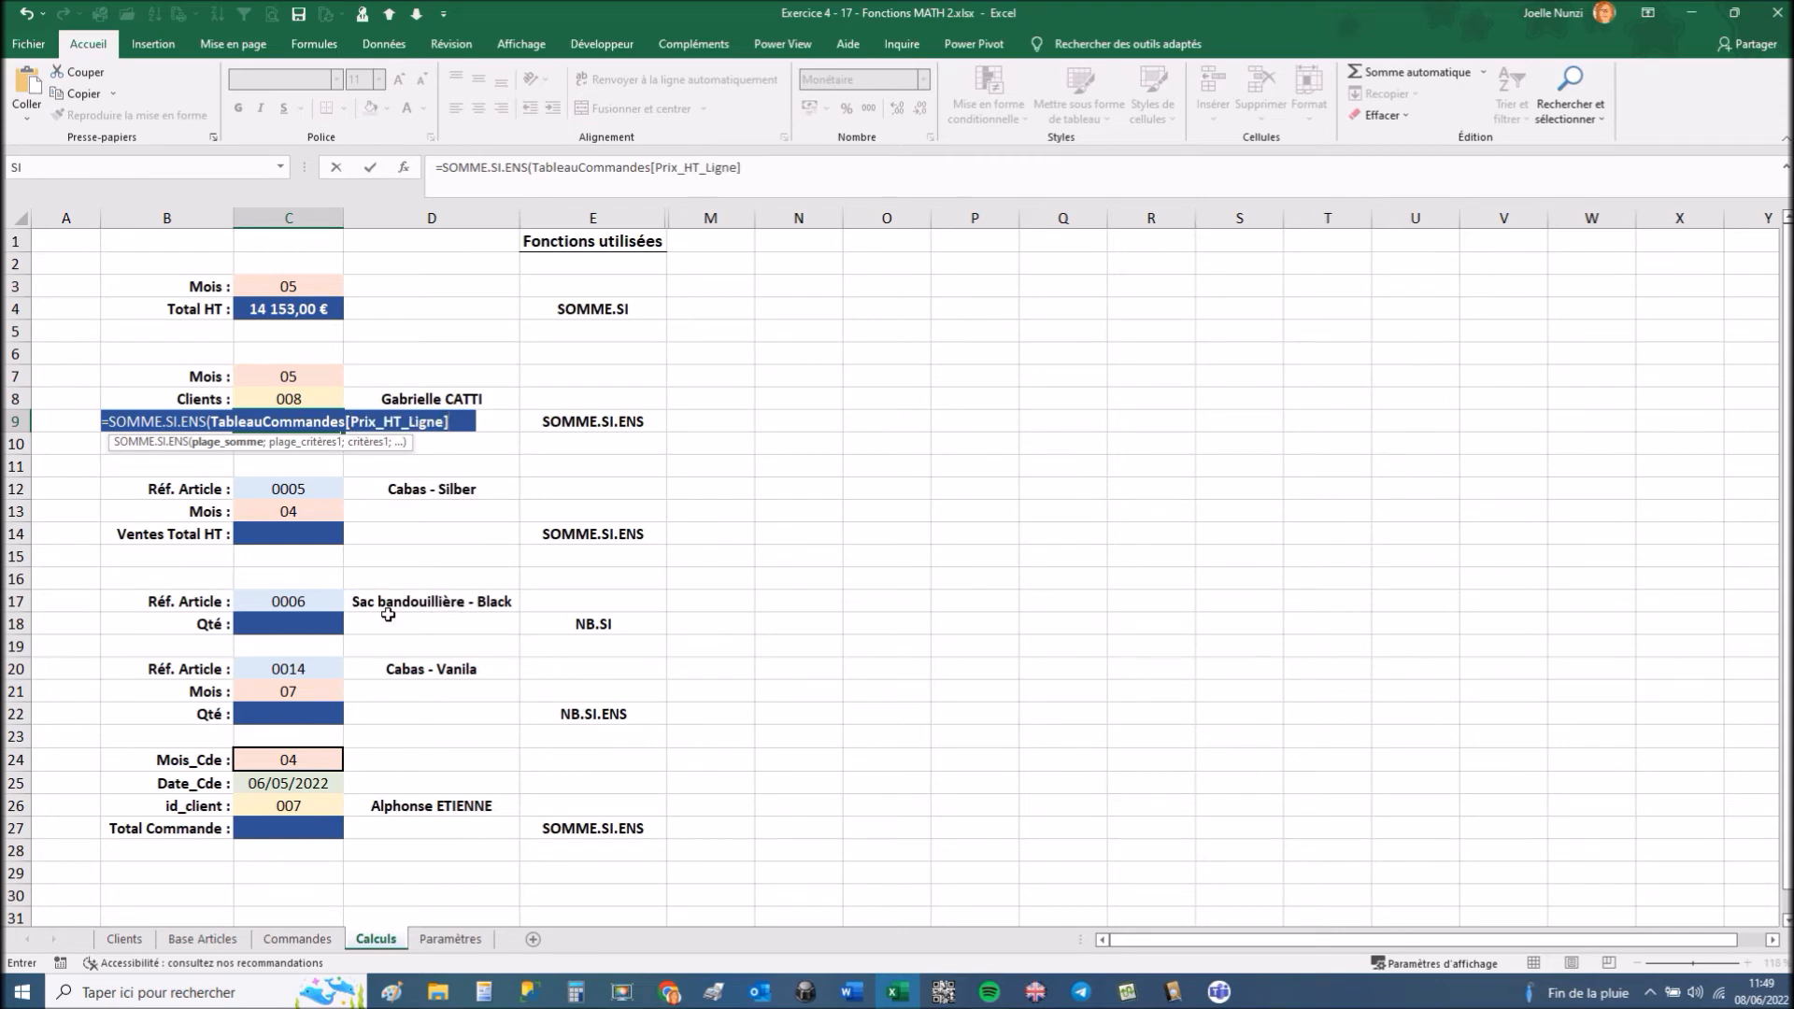
Add TableauCommandes[Mois_Cde] as the first criteria range of the C9 formula, with C7 as its criterion.
{"action": "type", "text": ";"}
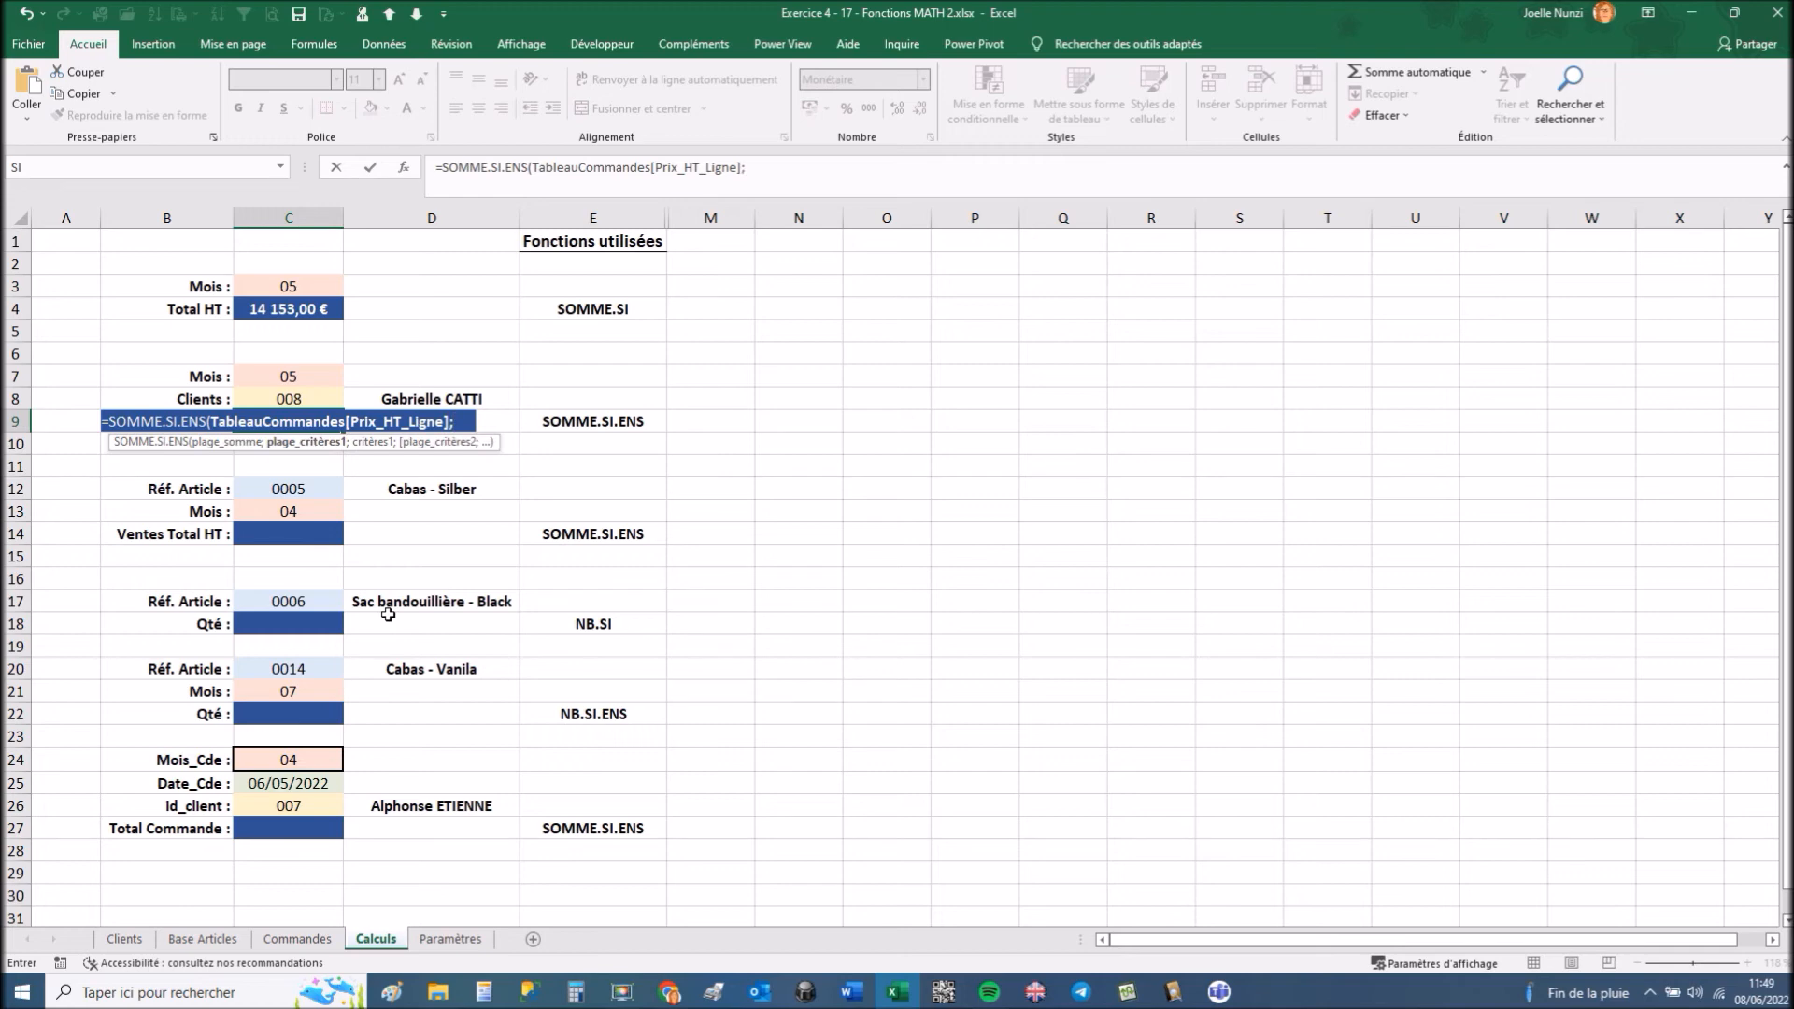
{"action": "type", "text": "tabl"}
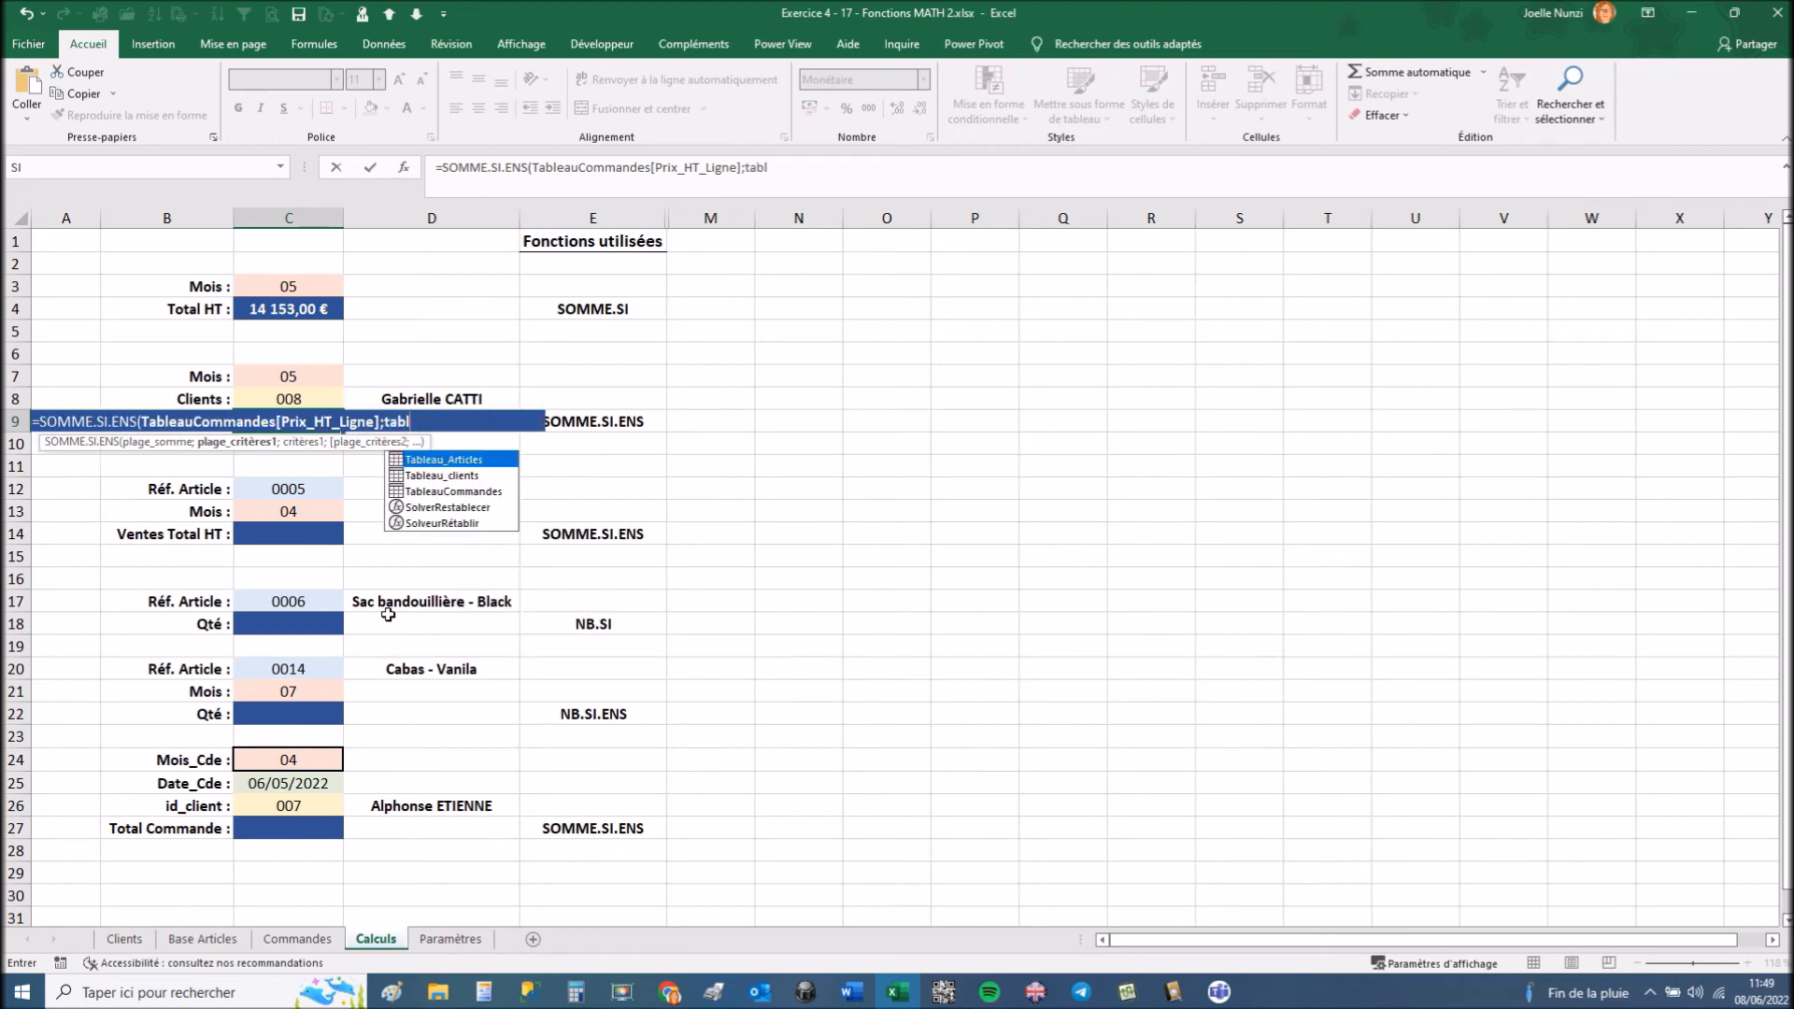
{"action": "double_click", "coordinate": [457, 491]}
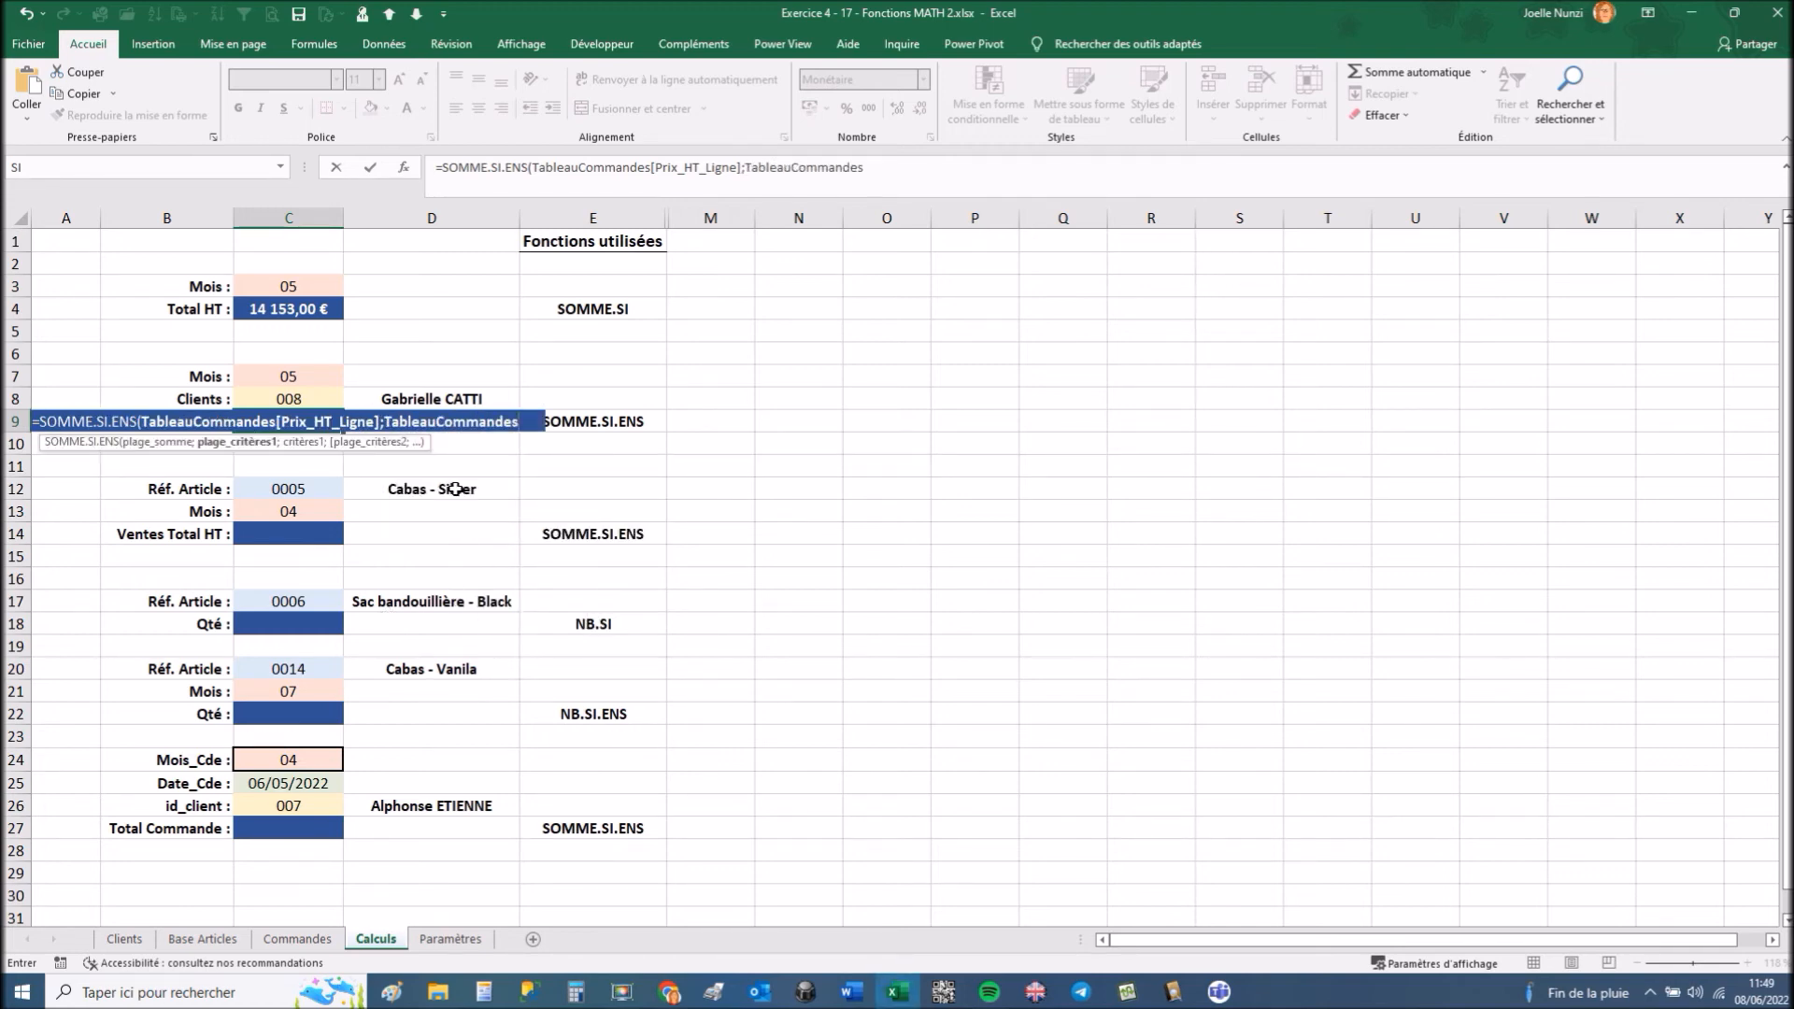
{"action": "type", "text": "["}
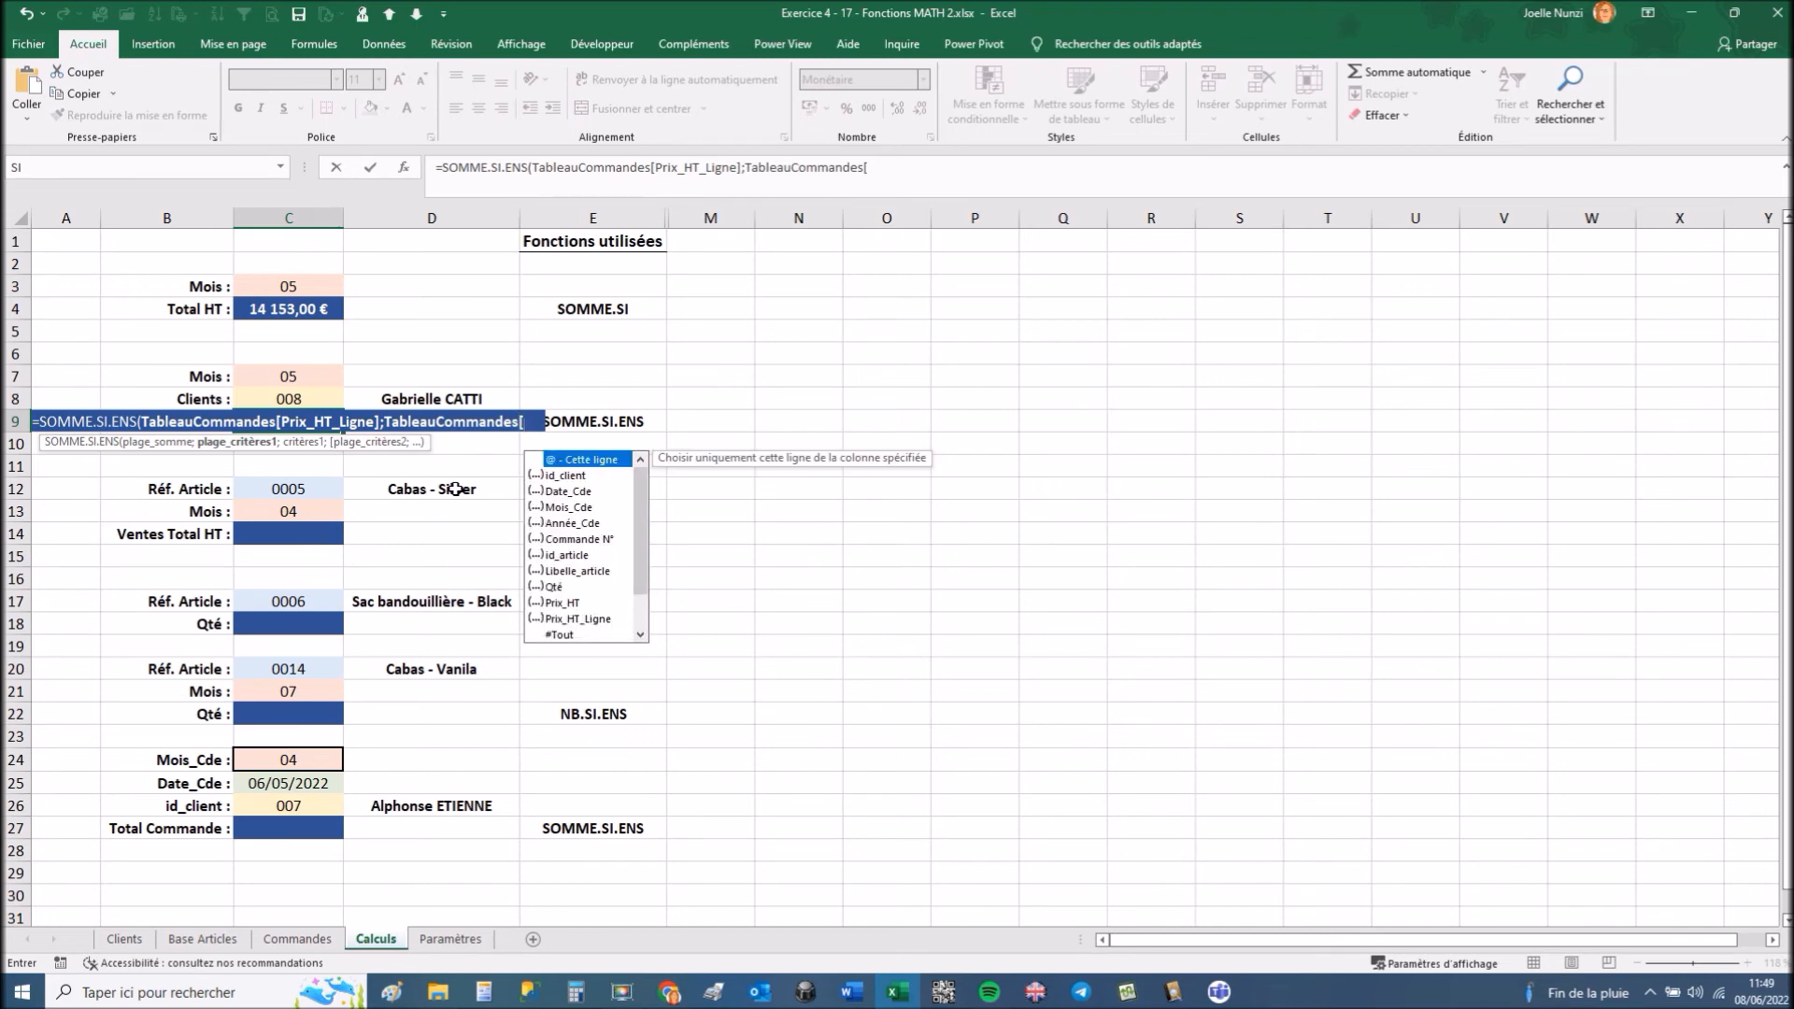
{"action": "double_click", "coordinate": [572, 507]}
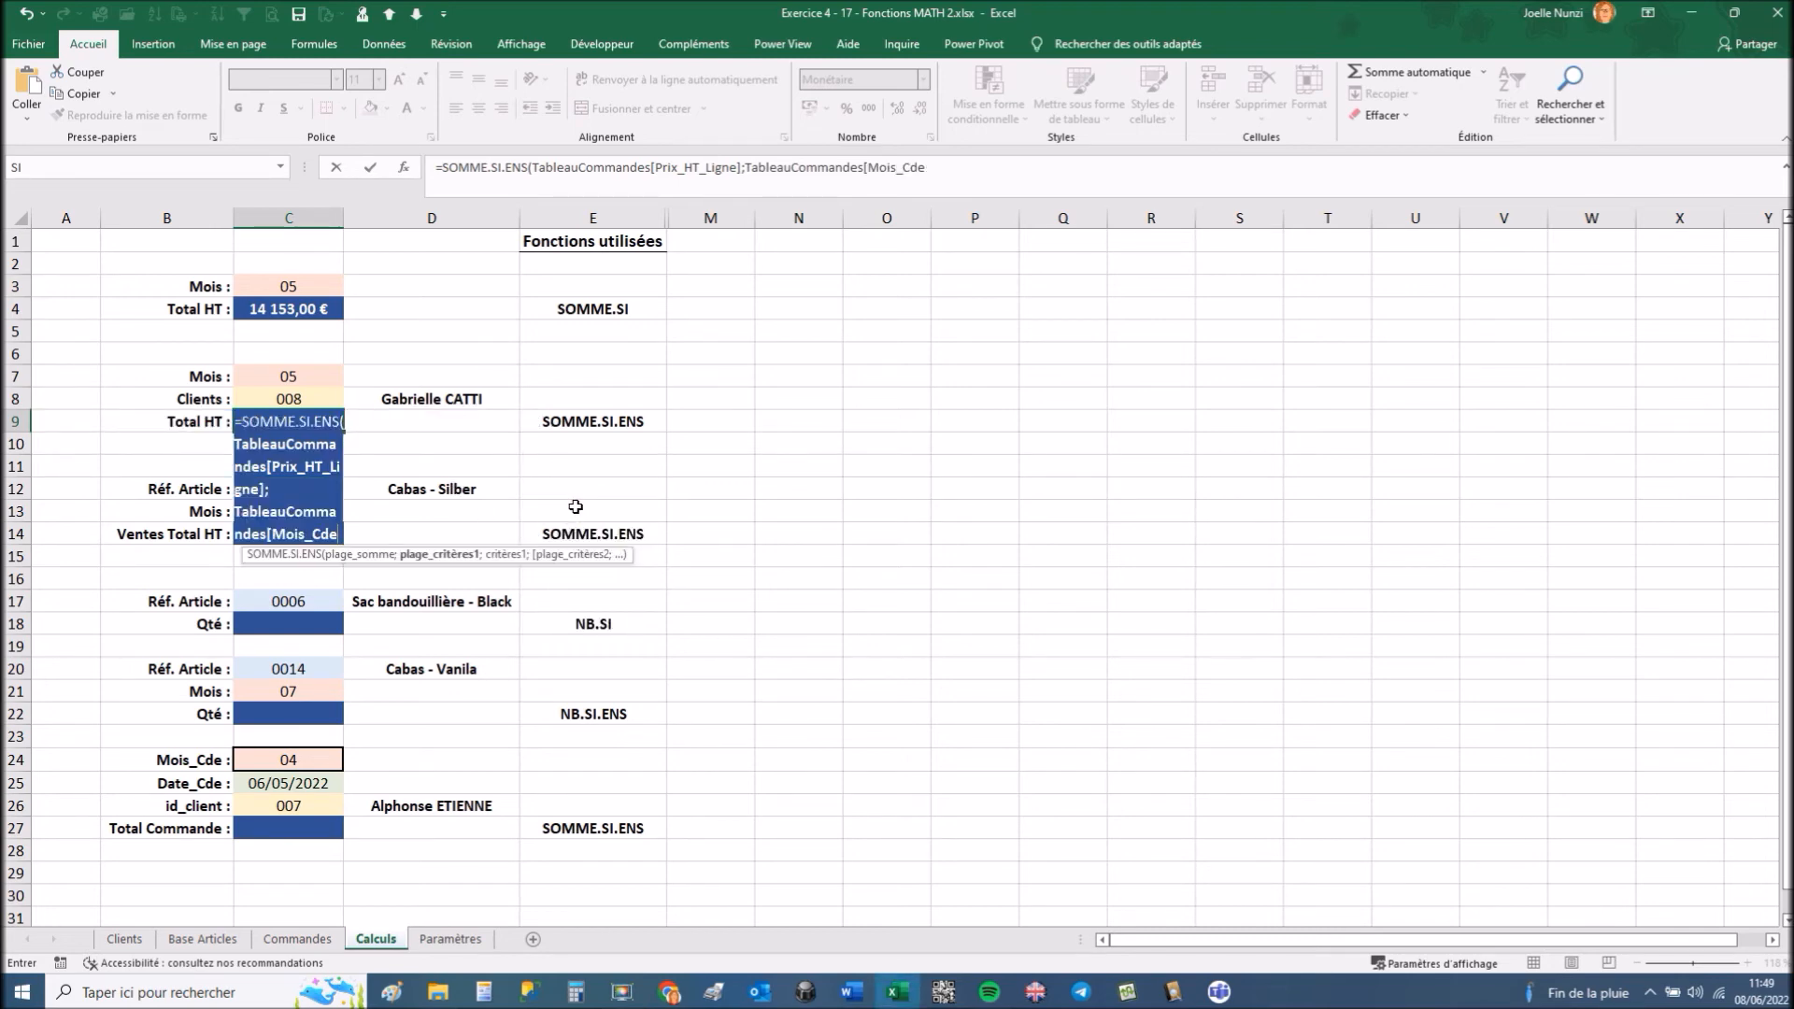
{"action": "type", "text": ";"}
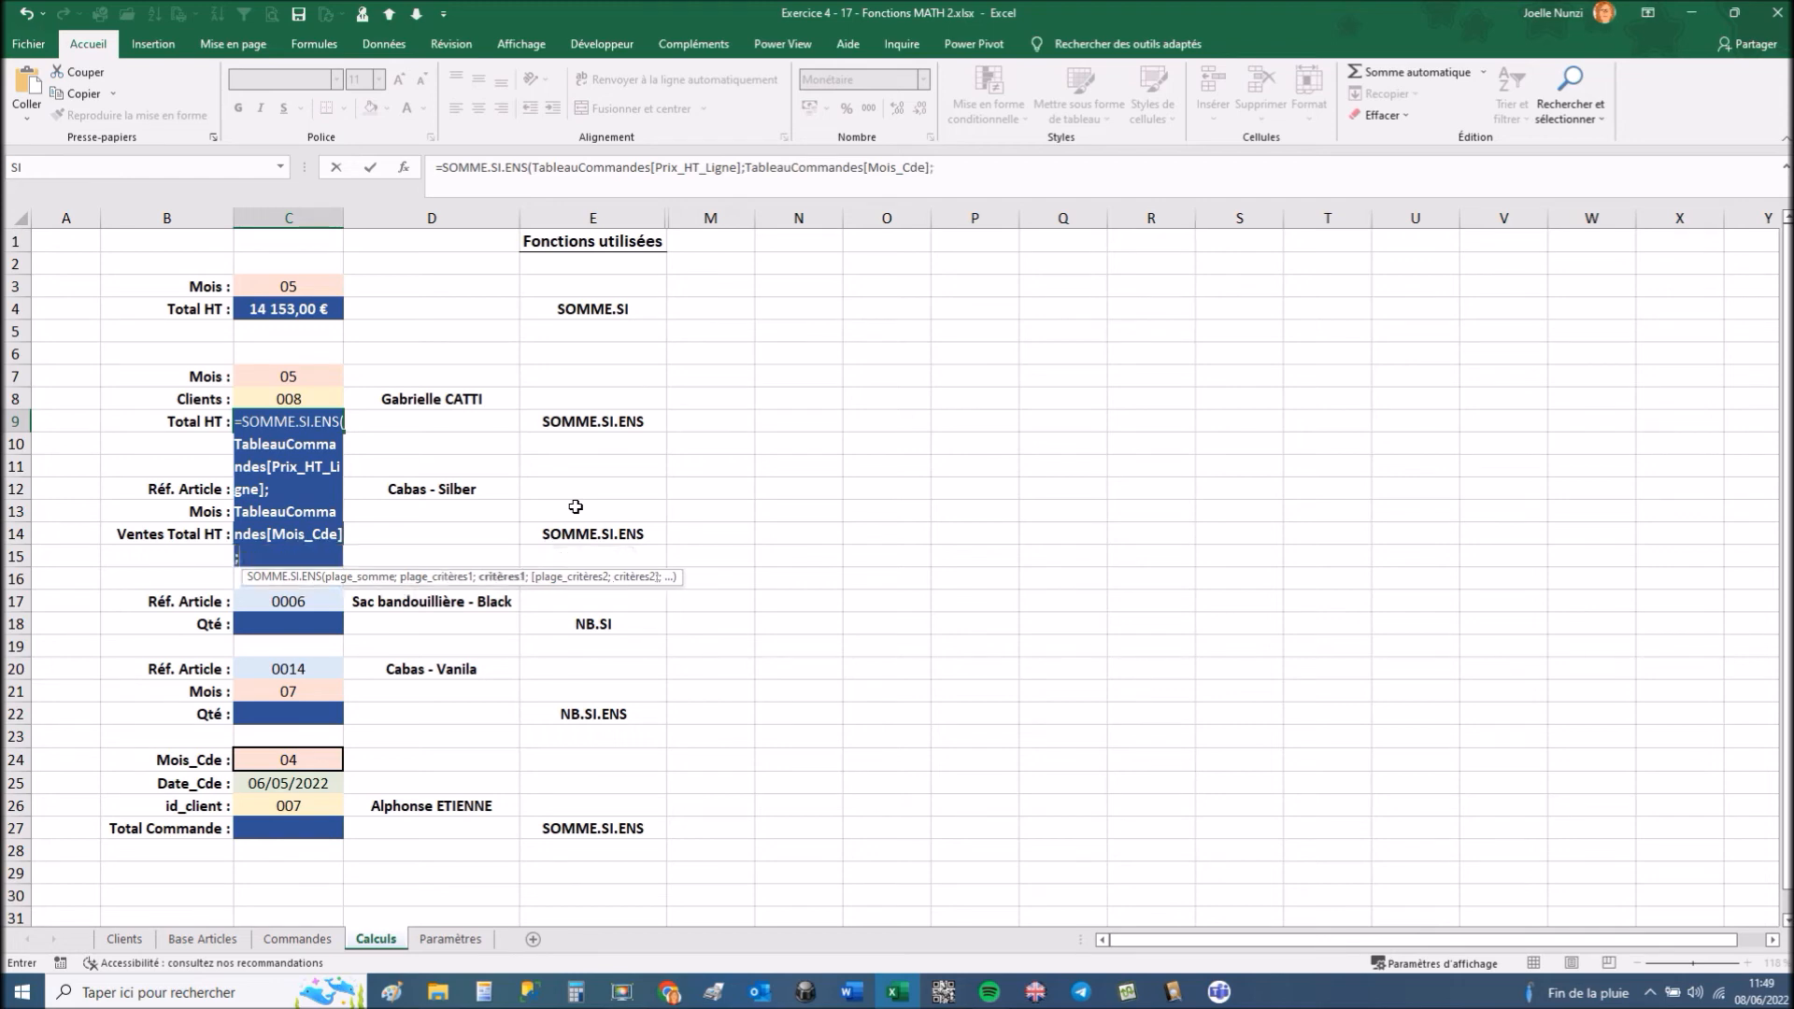
{"action": "left_click", "coordinate": [312, 376]}
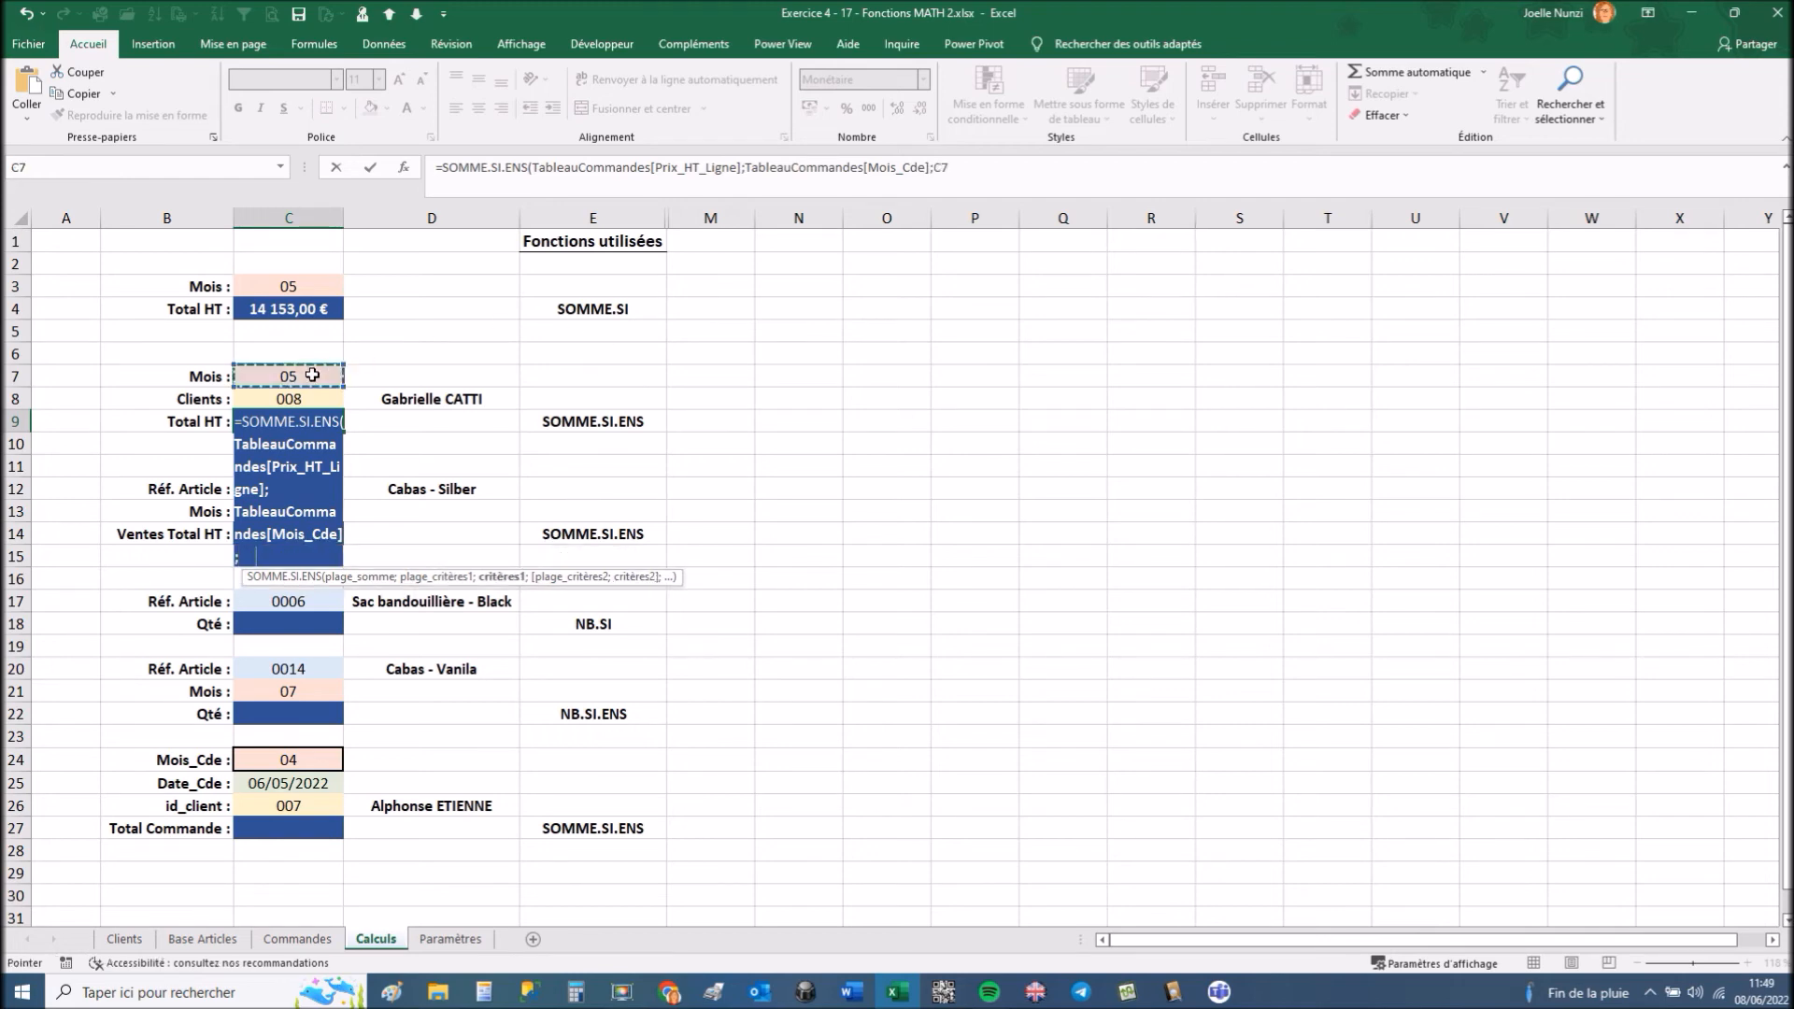
Complete the SOMME.SI.ENS formula in C9 with TableauCommandes[id_client] as the second criteria range and C8 as its criterion.
{"action": "type", "text": ";tabl"}
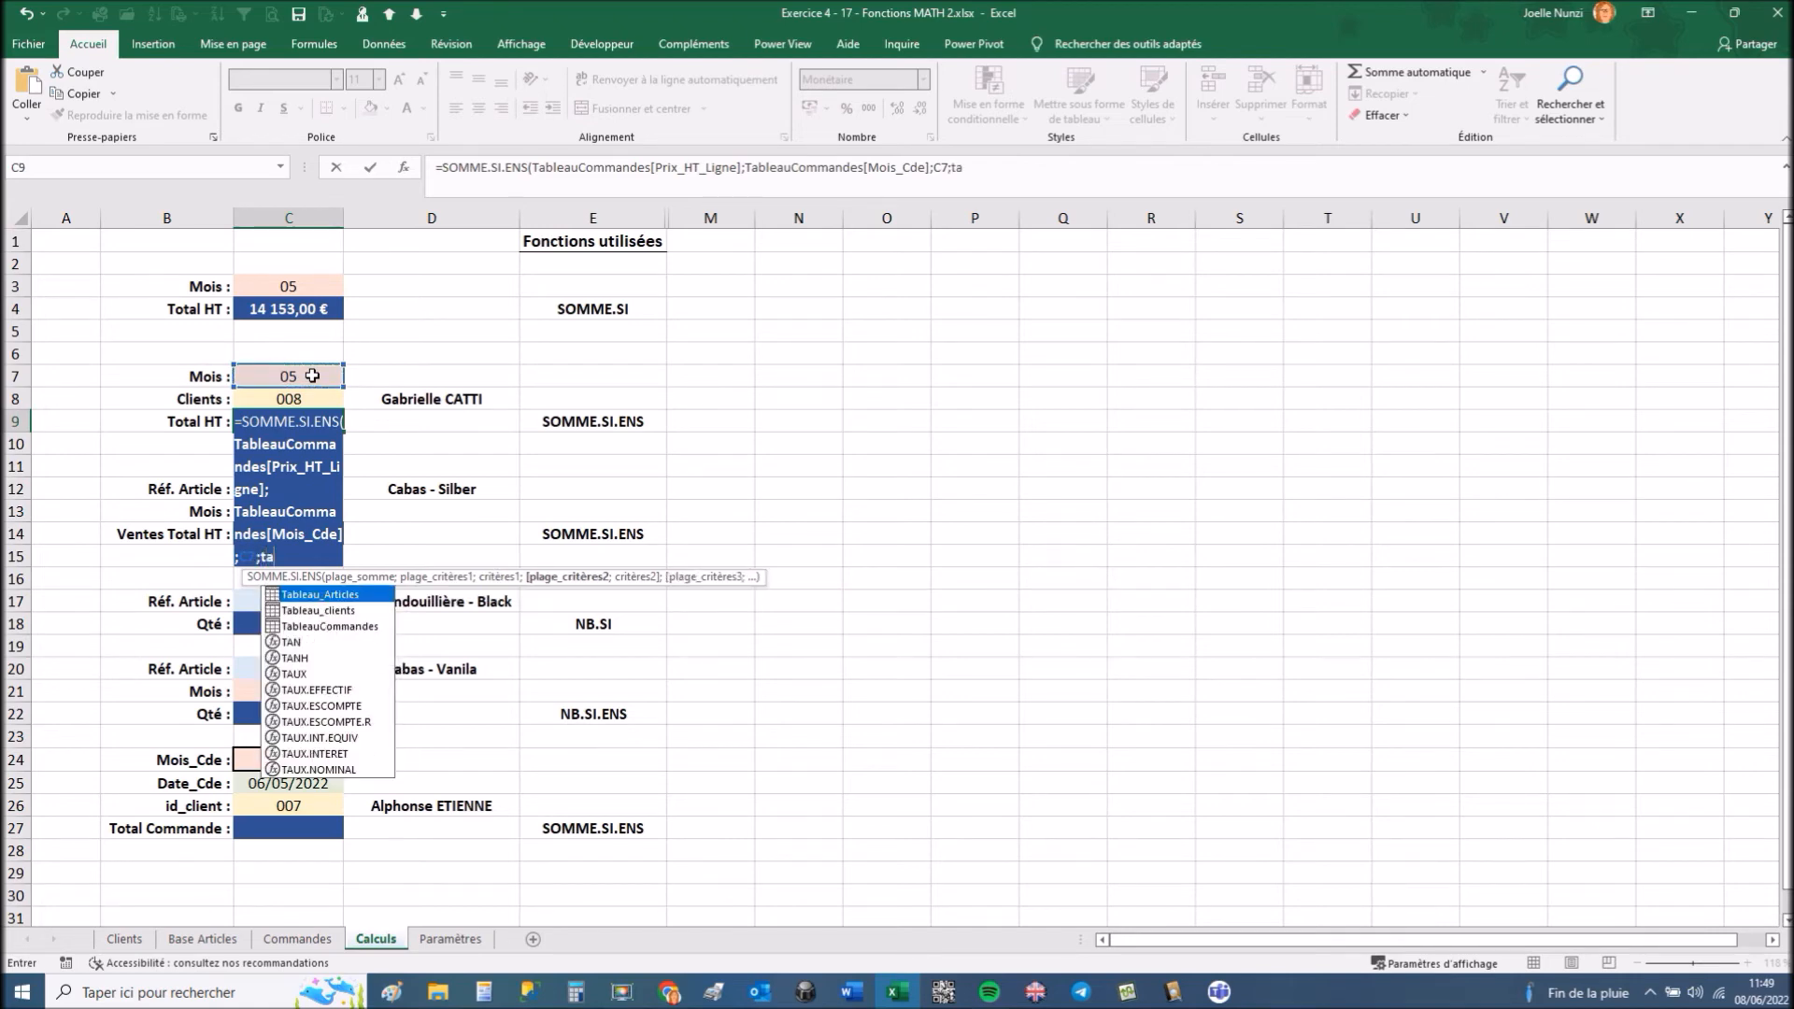
{"action": "double_click", "coordinate": [318, 626]}
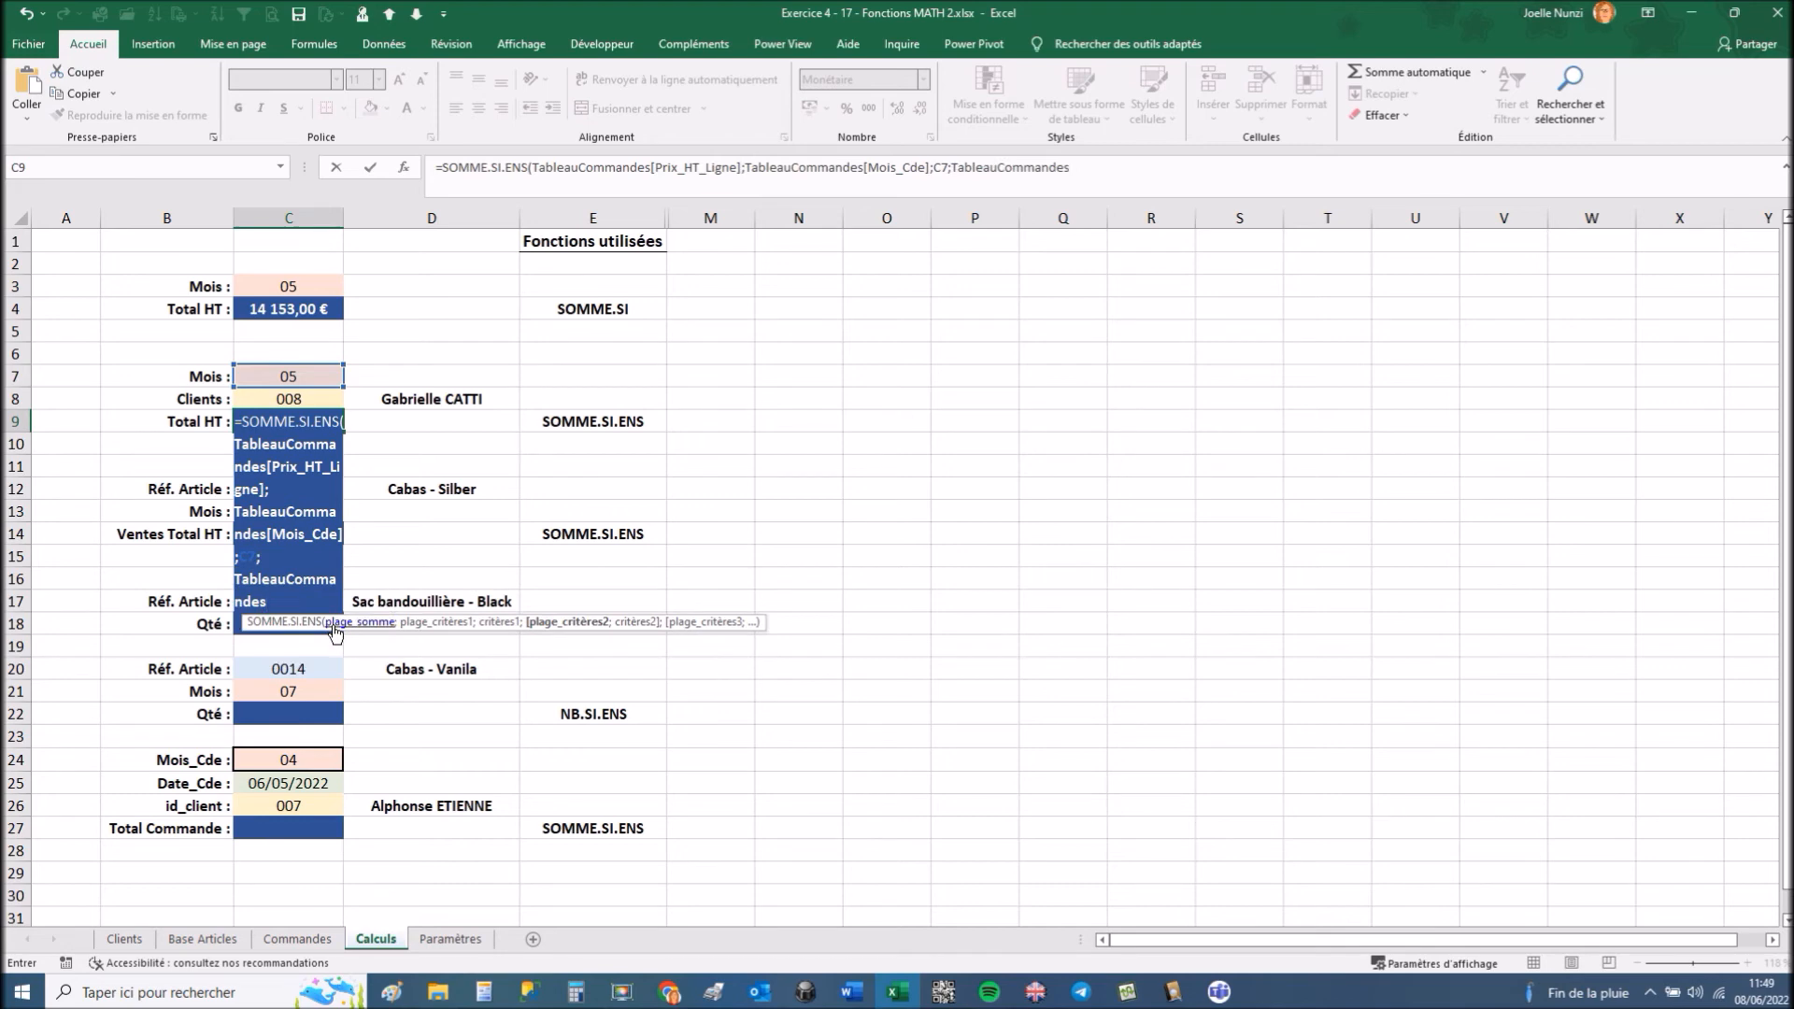
{"action": "type", "text": "["}
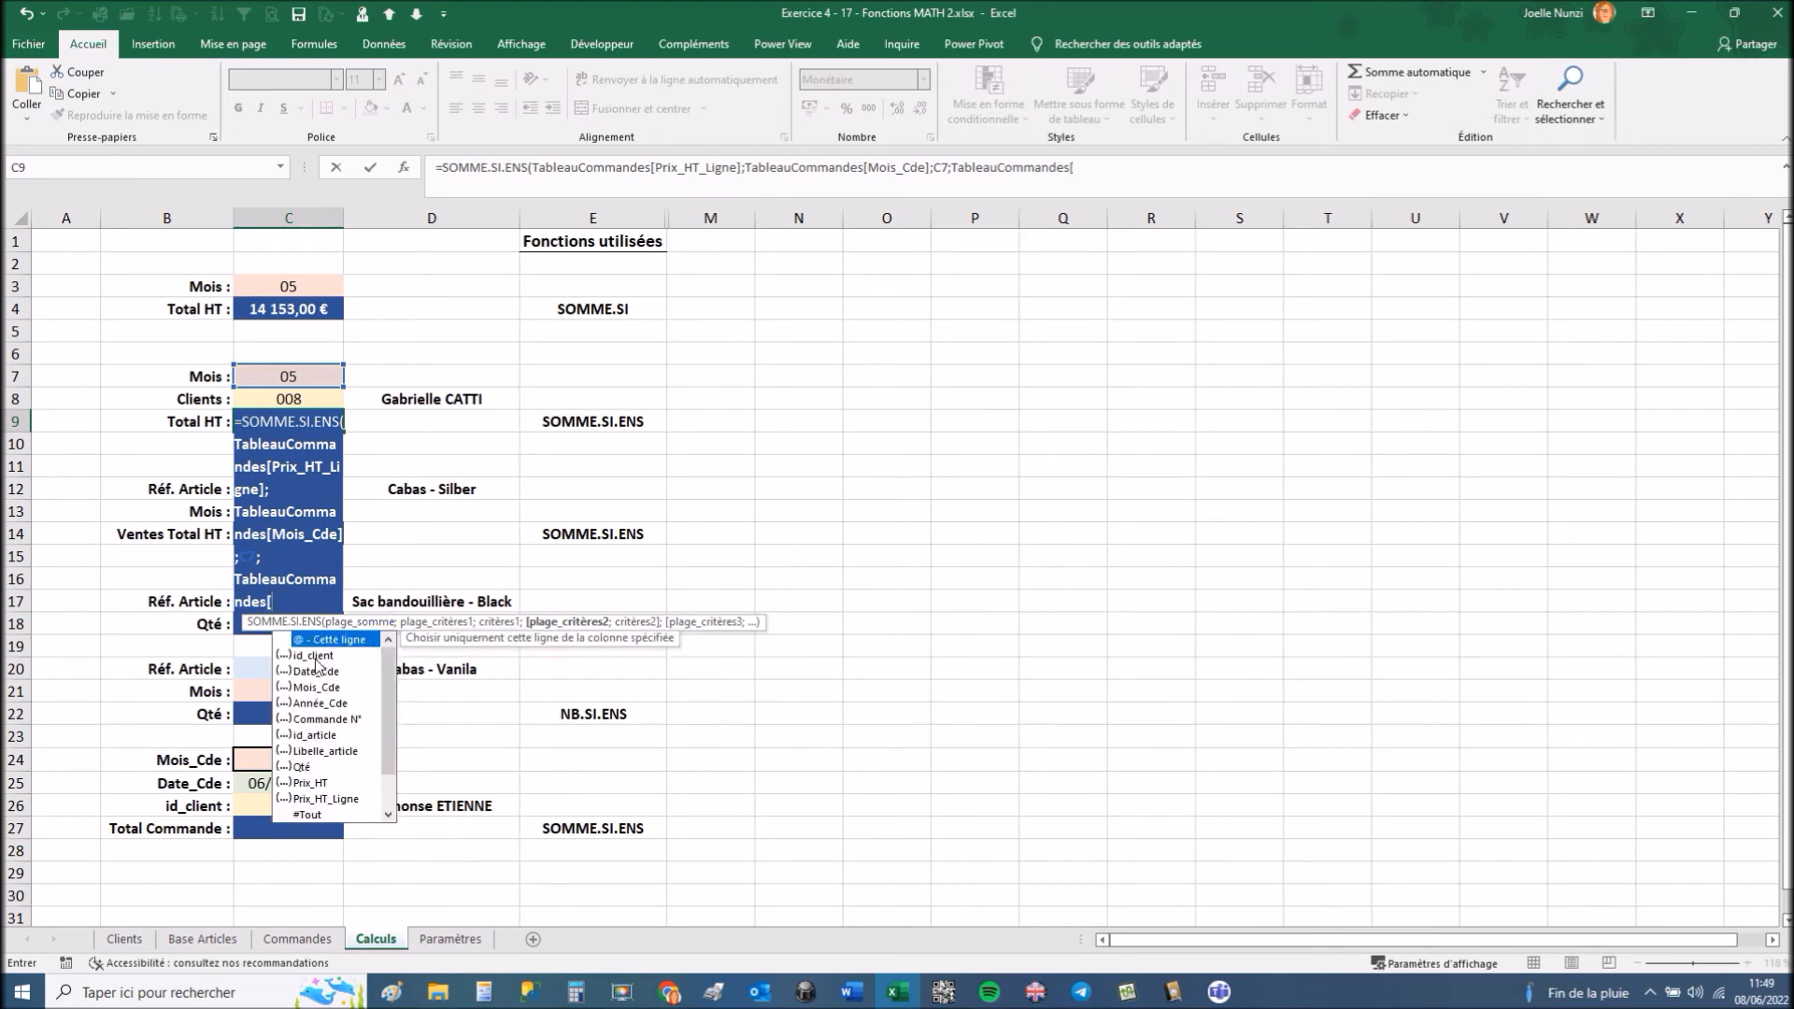
{"action": "double_click", "coordinate": [316, 655]}
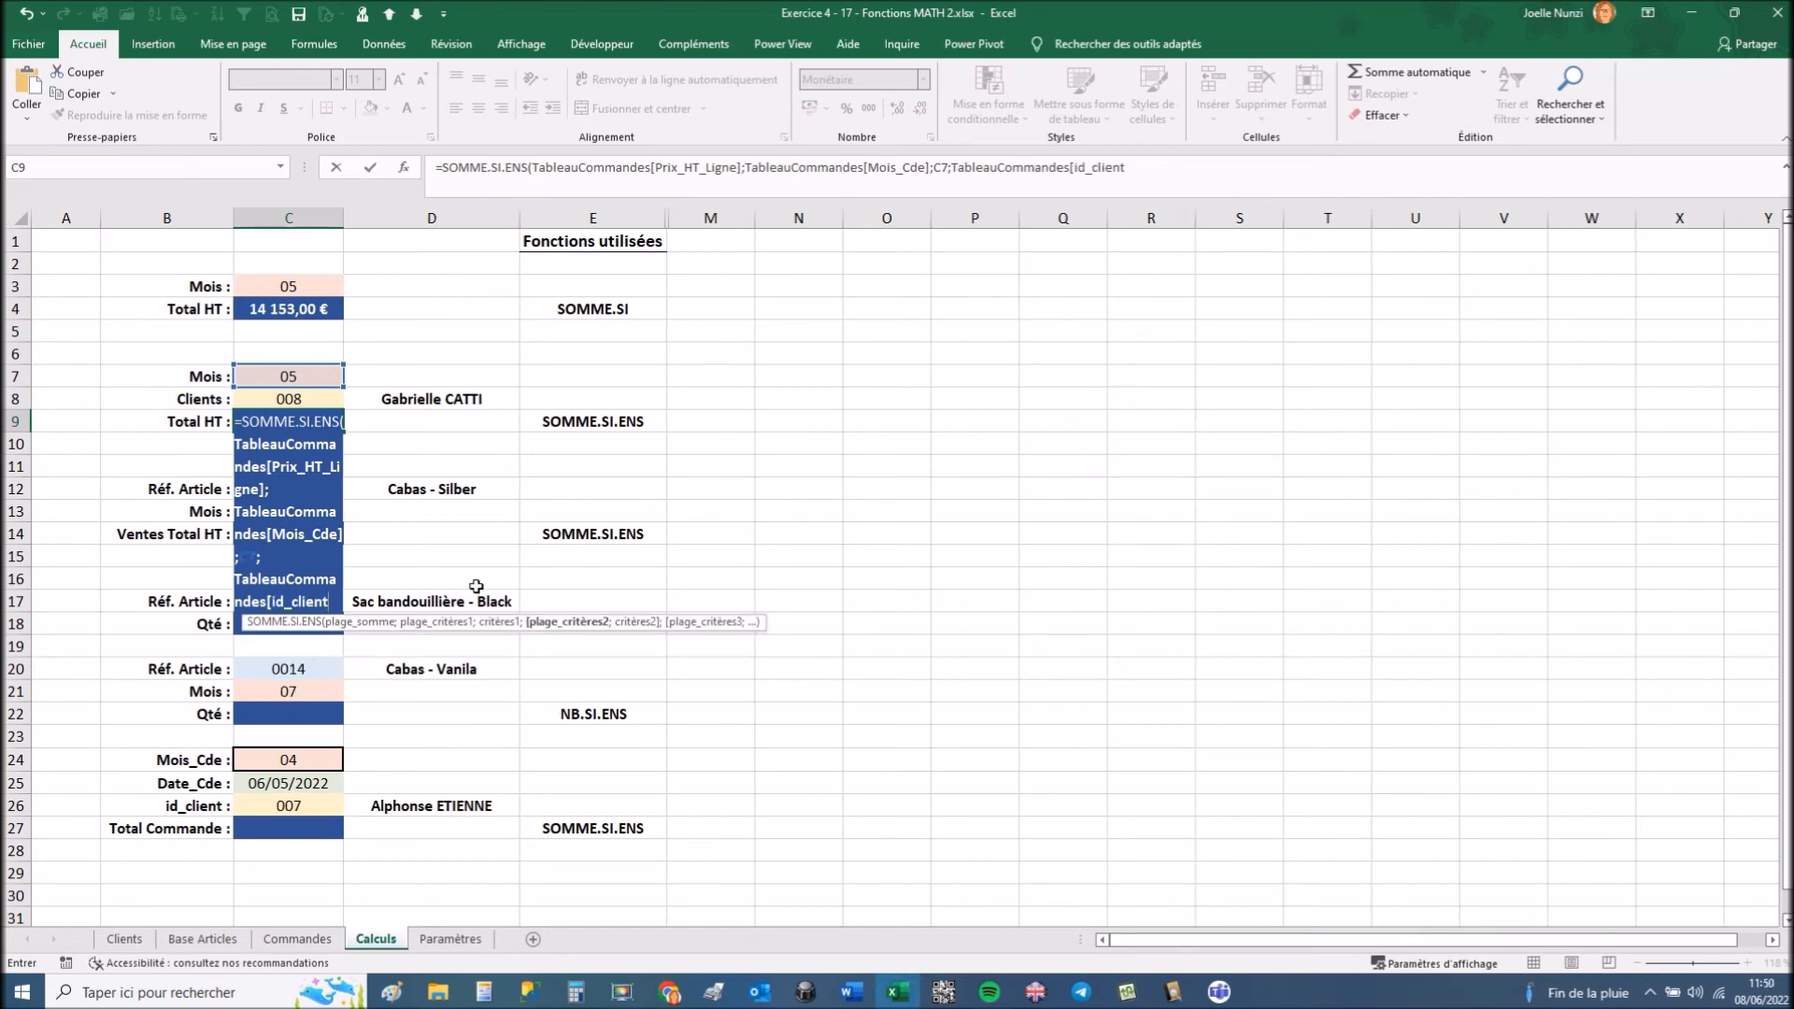
{"action": "type", "text": ";"}
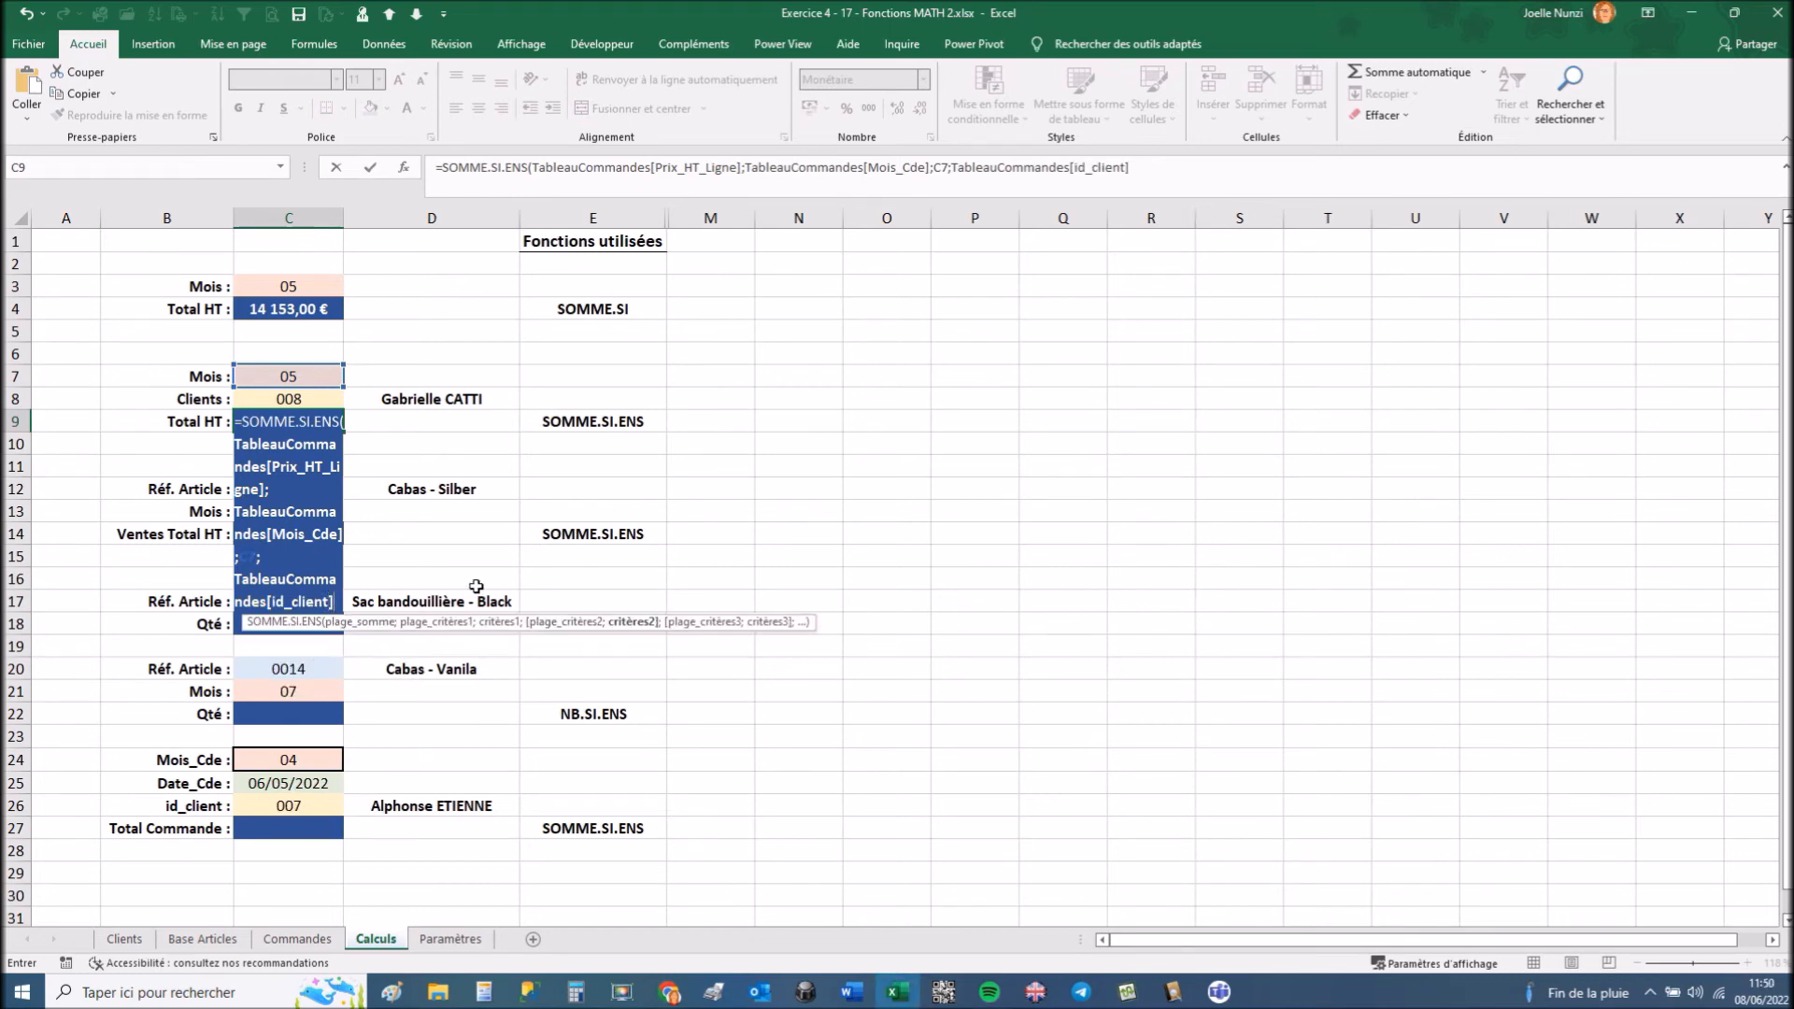
{"action": "left_click", "coordinate": [301, 402]}
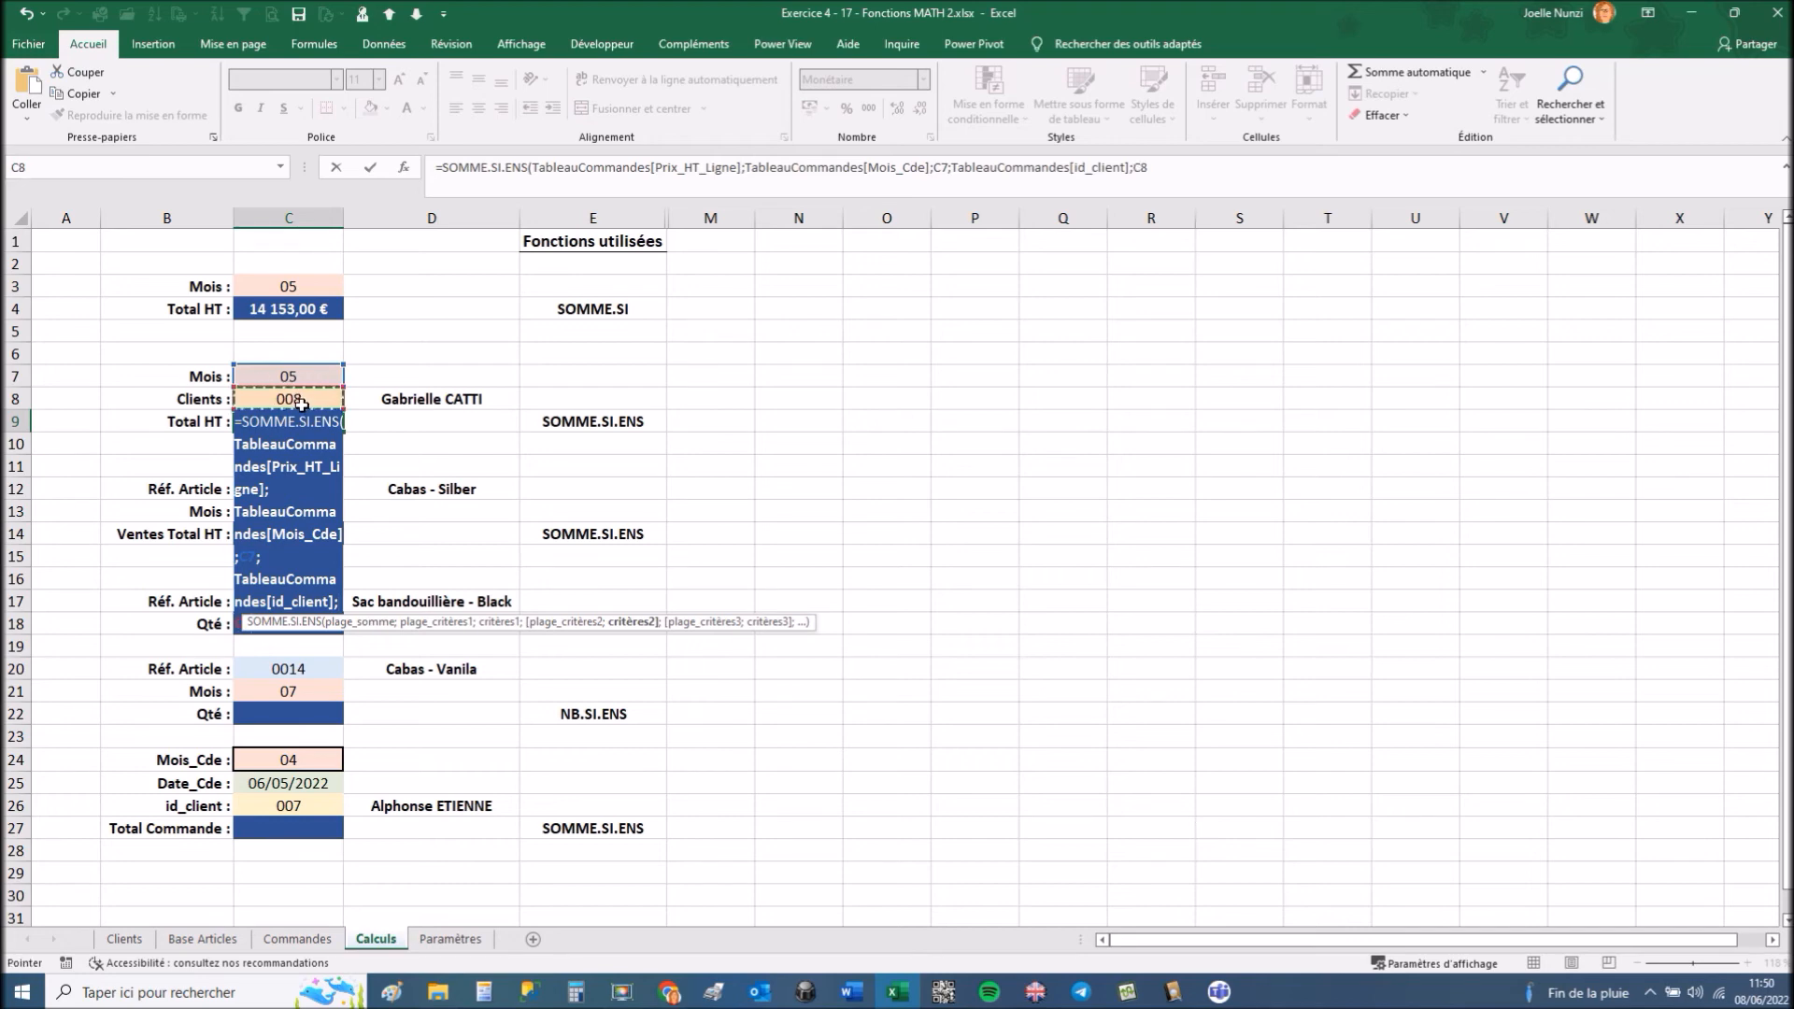
{"action": "type", "text": ")"}
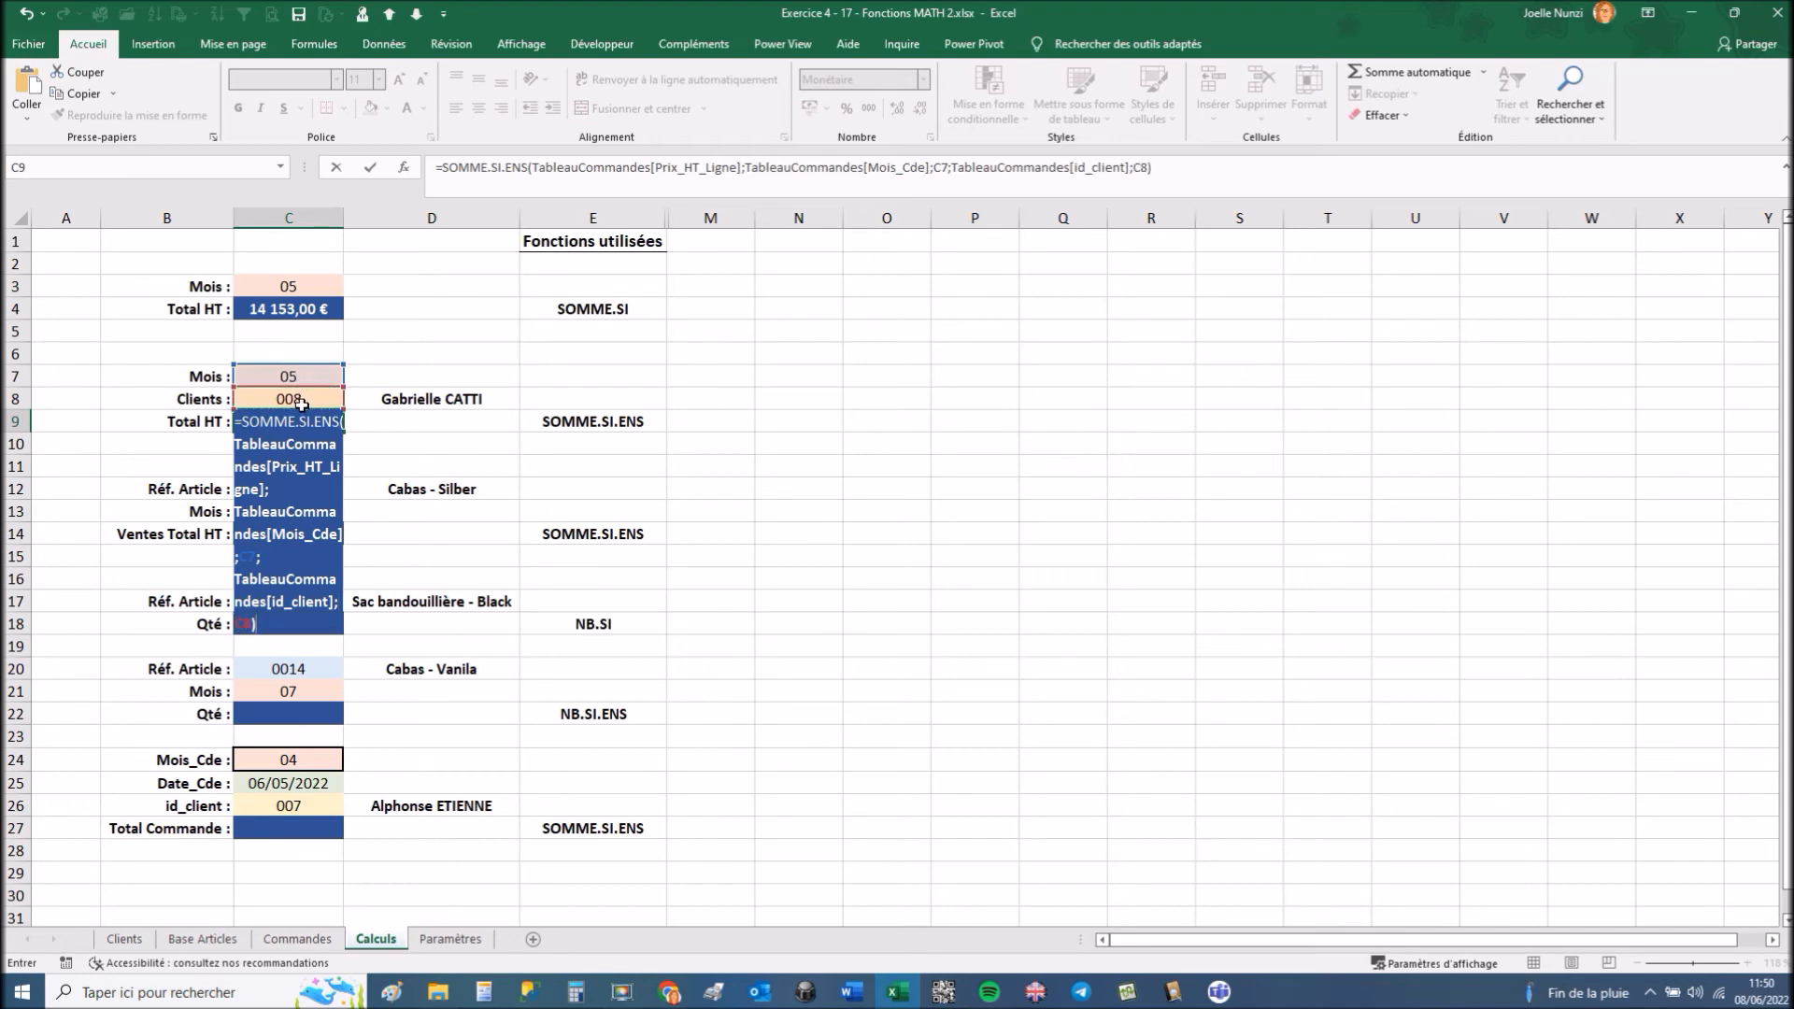
{"action": "key", "text": "Return"}
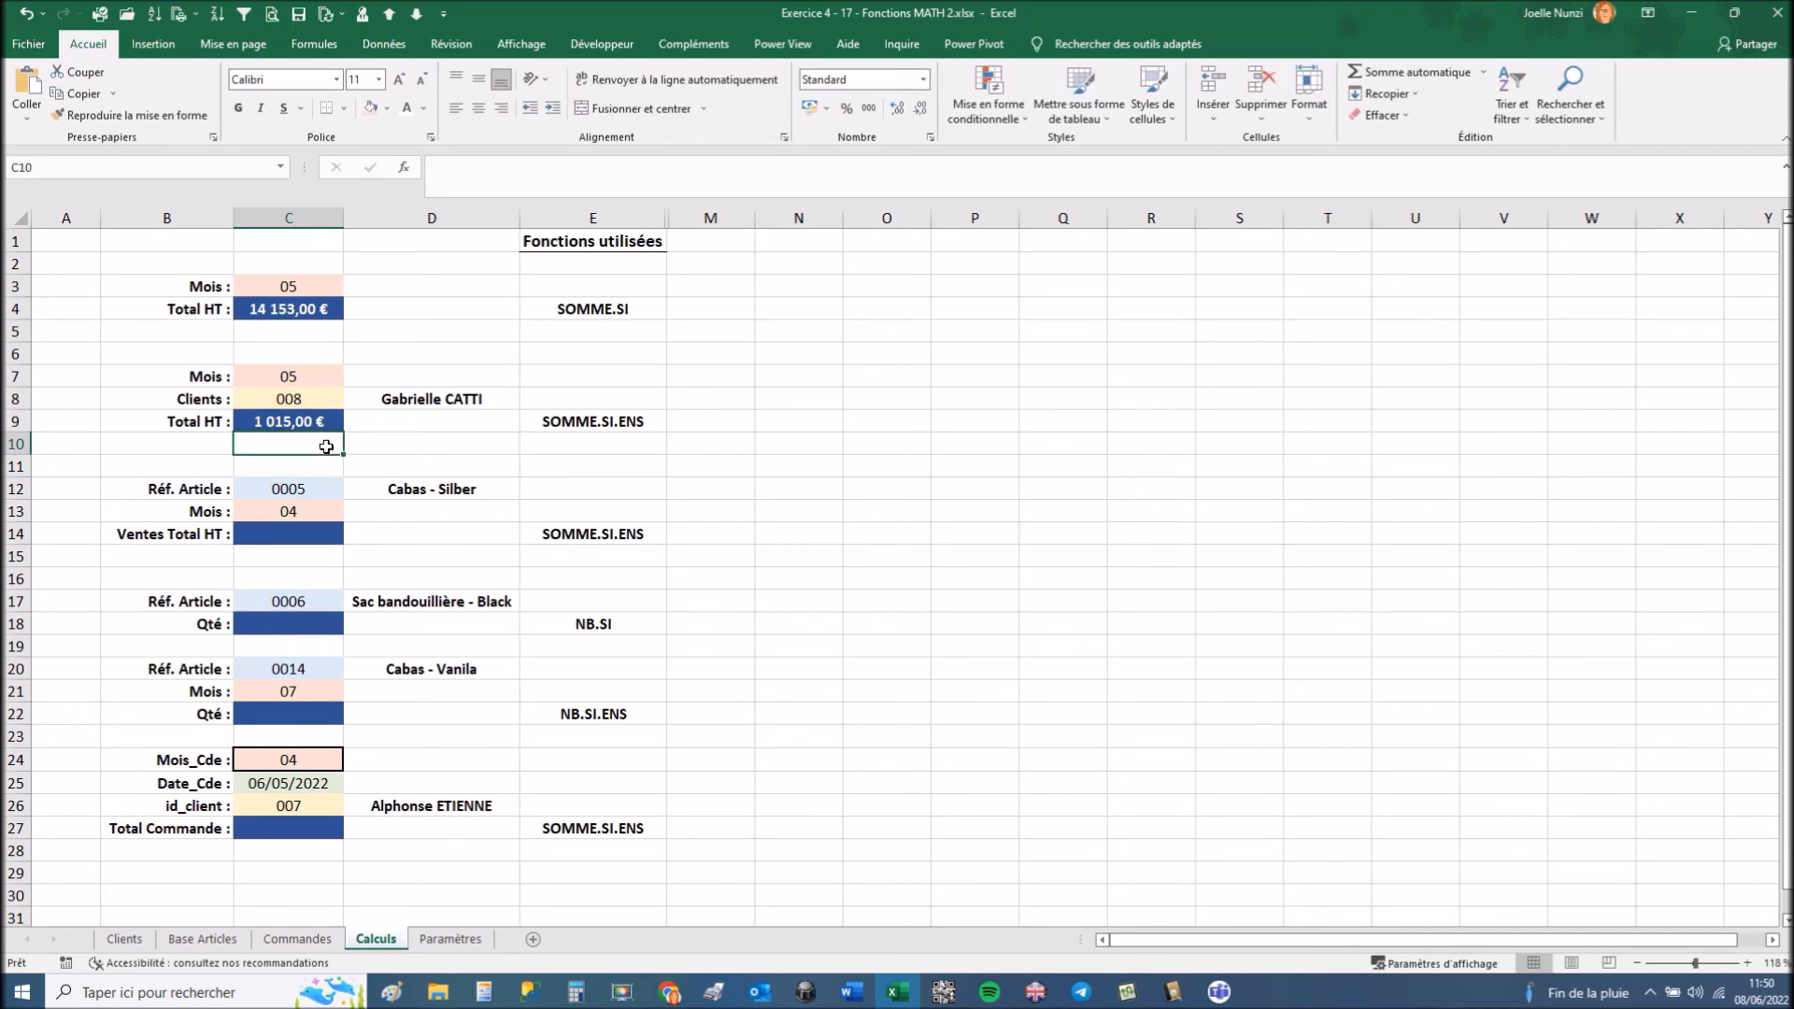
On the Commandes sheet, filter Mois_Cde to 05 and id_client to the client in Calculs!C8 to check the Sous-Total, and clear the filters again.
{"action": "left_click", "coordinate": [299, 939]}
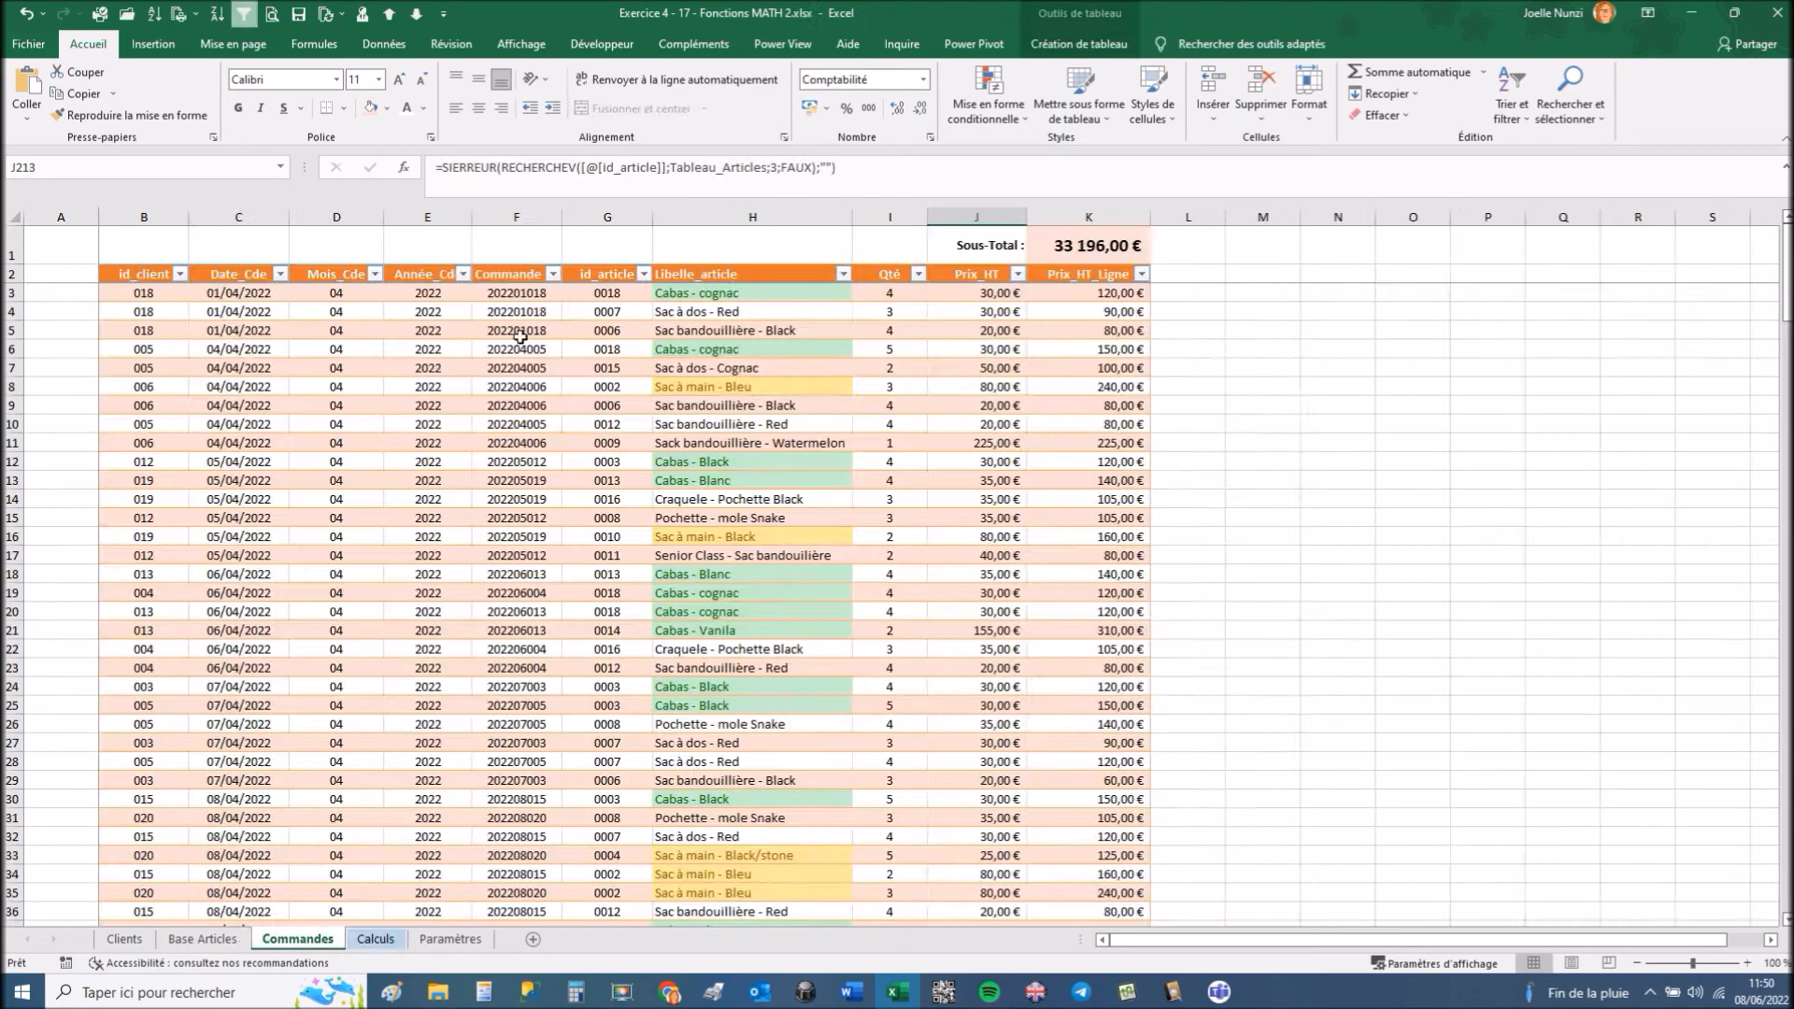
{"action": "left_click", "coordinate": [375, 275]}
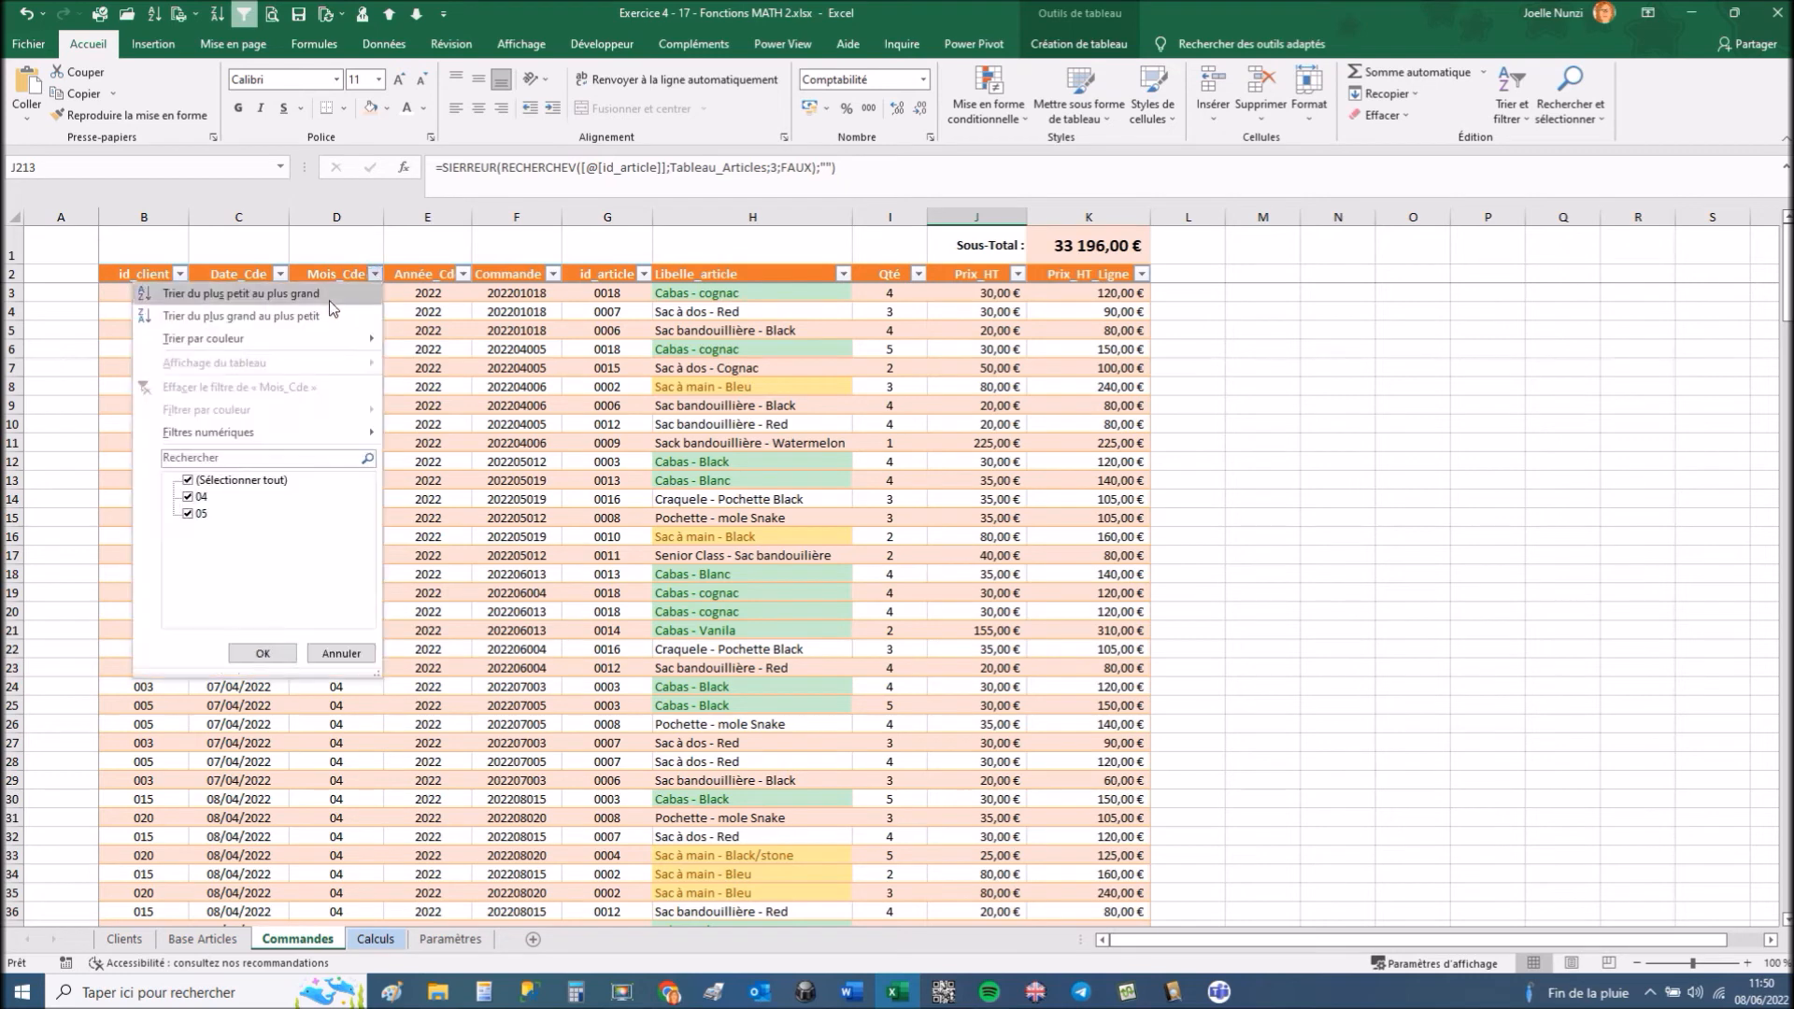
{"action": "left_click", "coordinate": [187, 480]}
{"action": "left_click", "coordinate": [188, 496]}
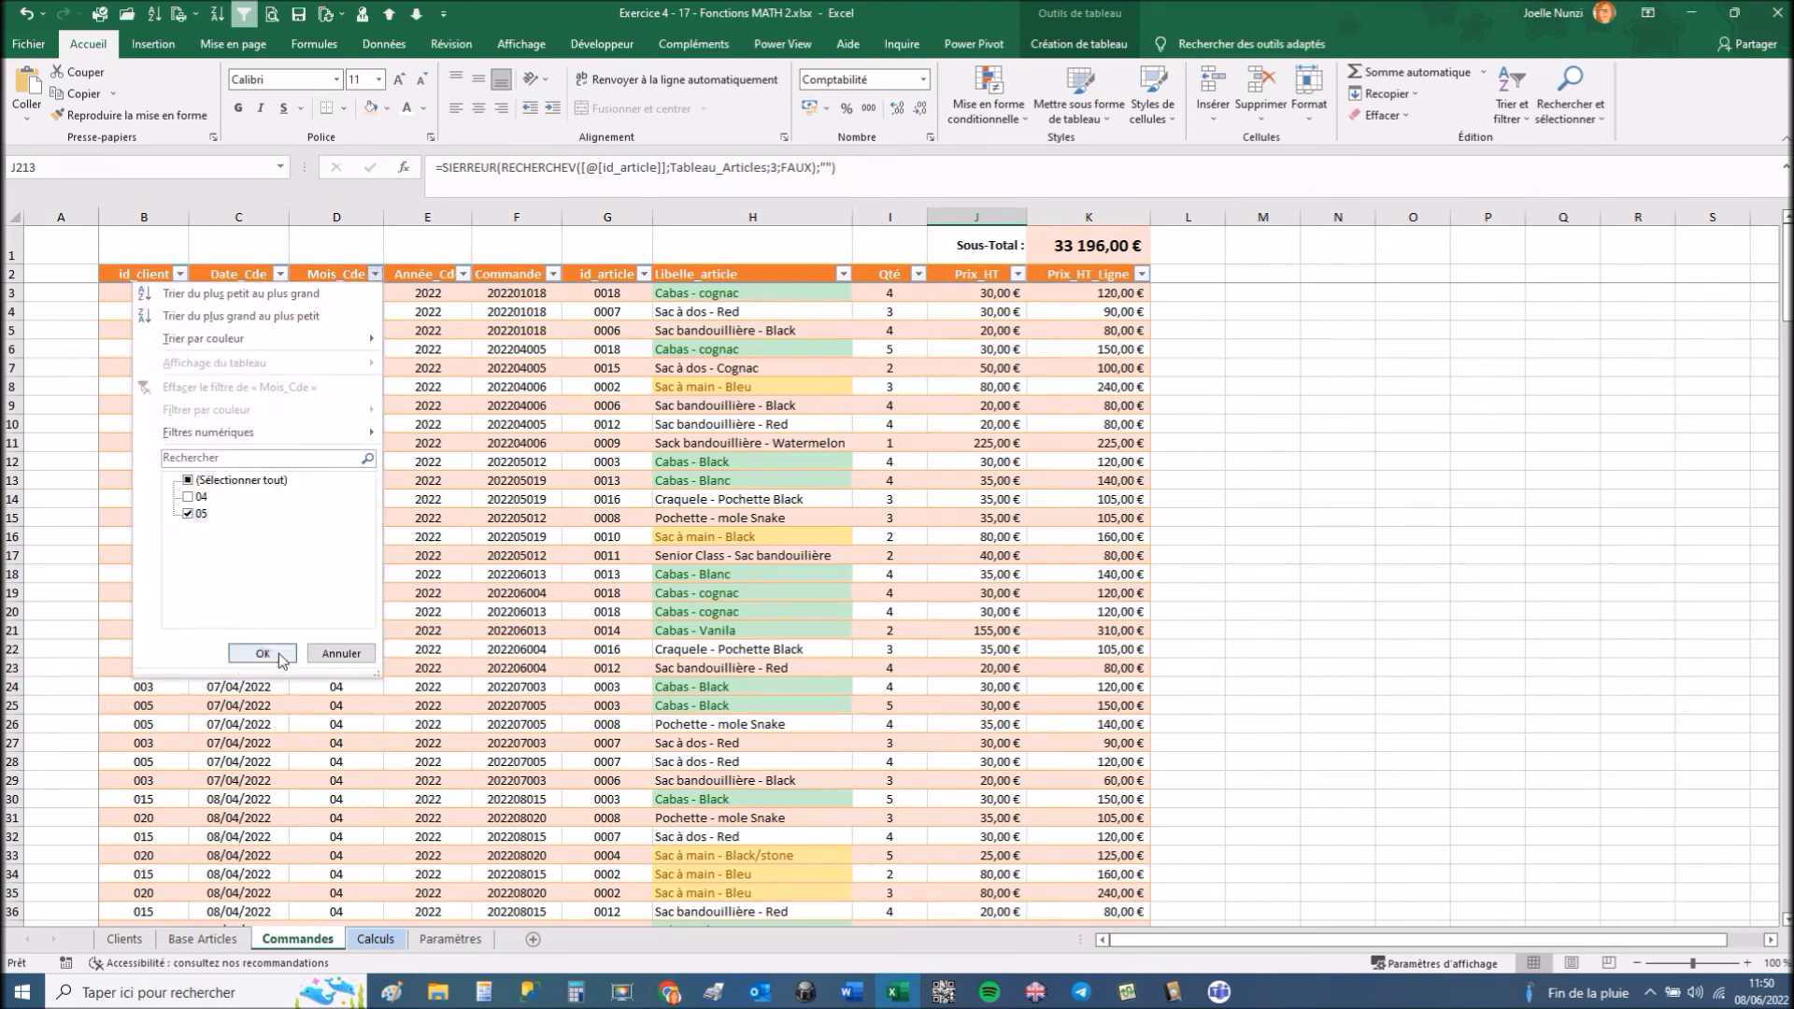
{"action": "left_click", "coordinate": [263, 653]}
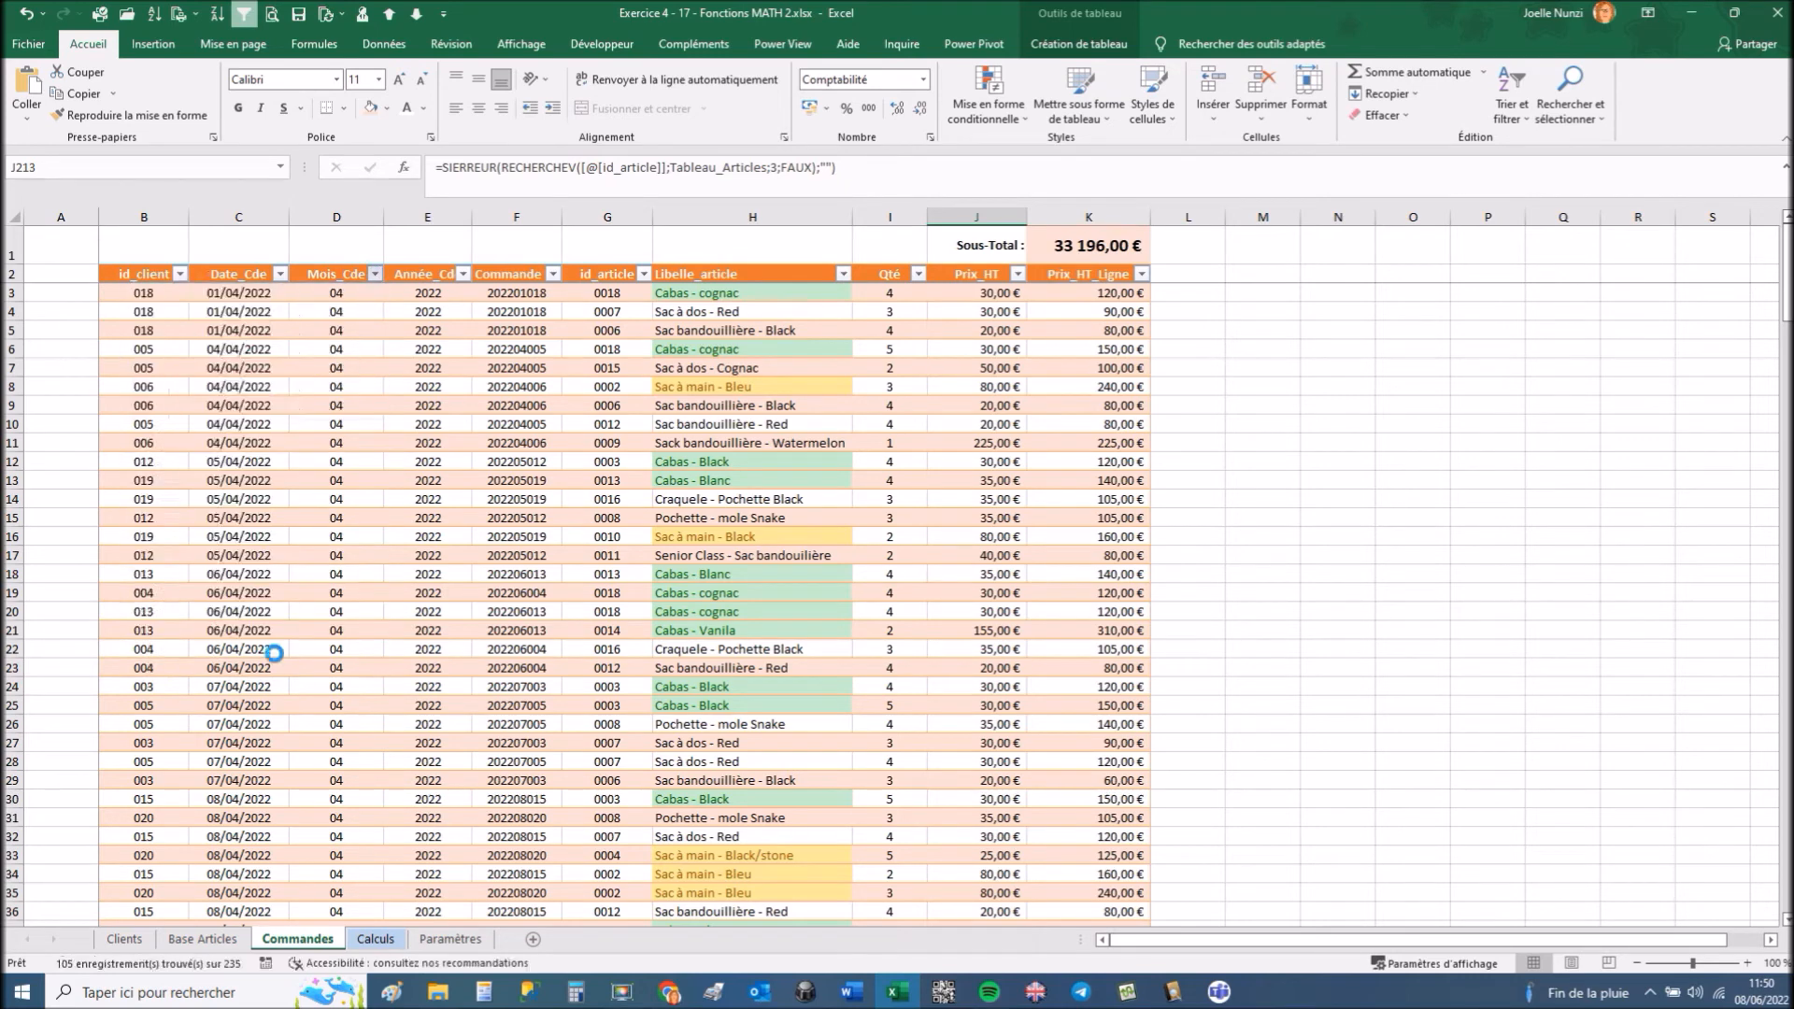
{"action": "left_click", "coordinate": [181, 274]}
{"action": "left_click", "coordinate": [56, 480]}
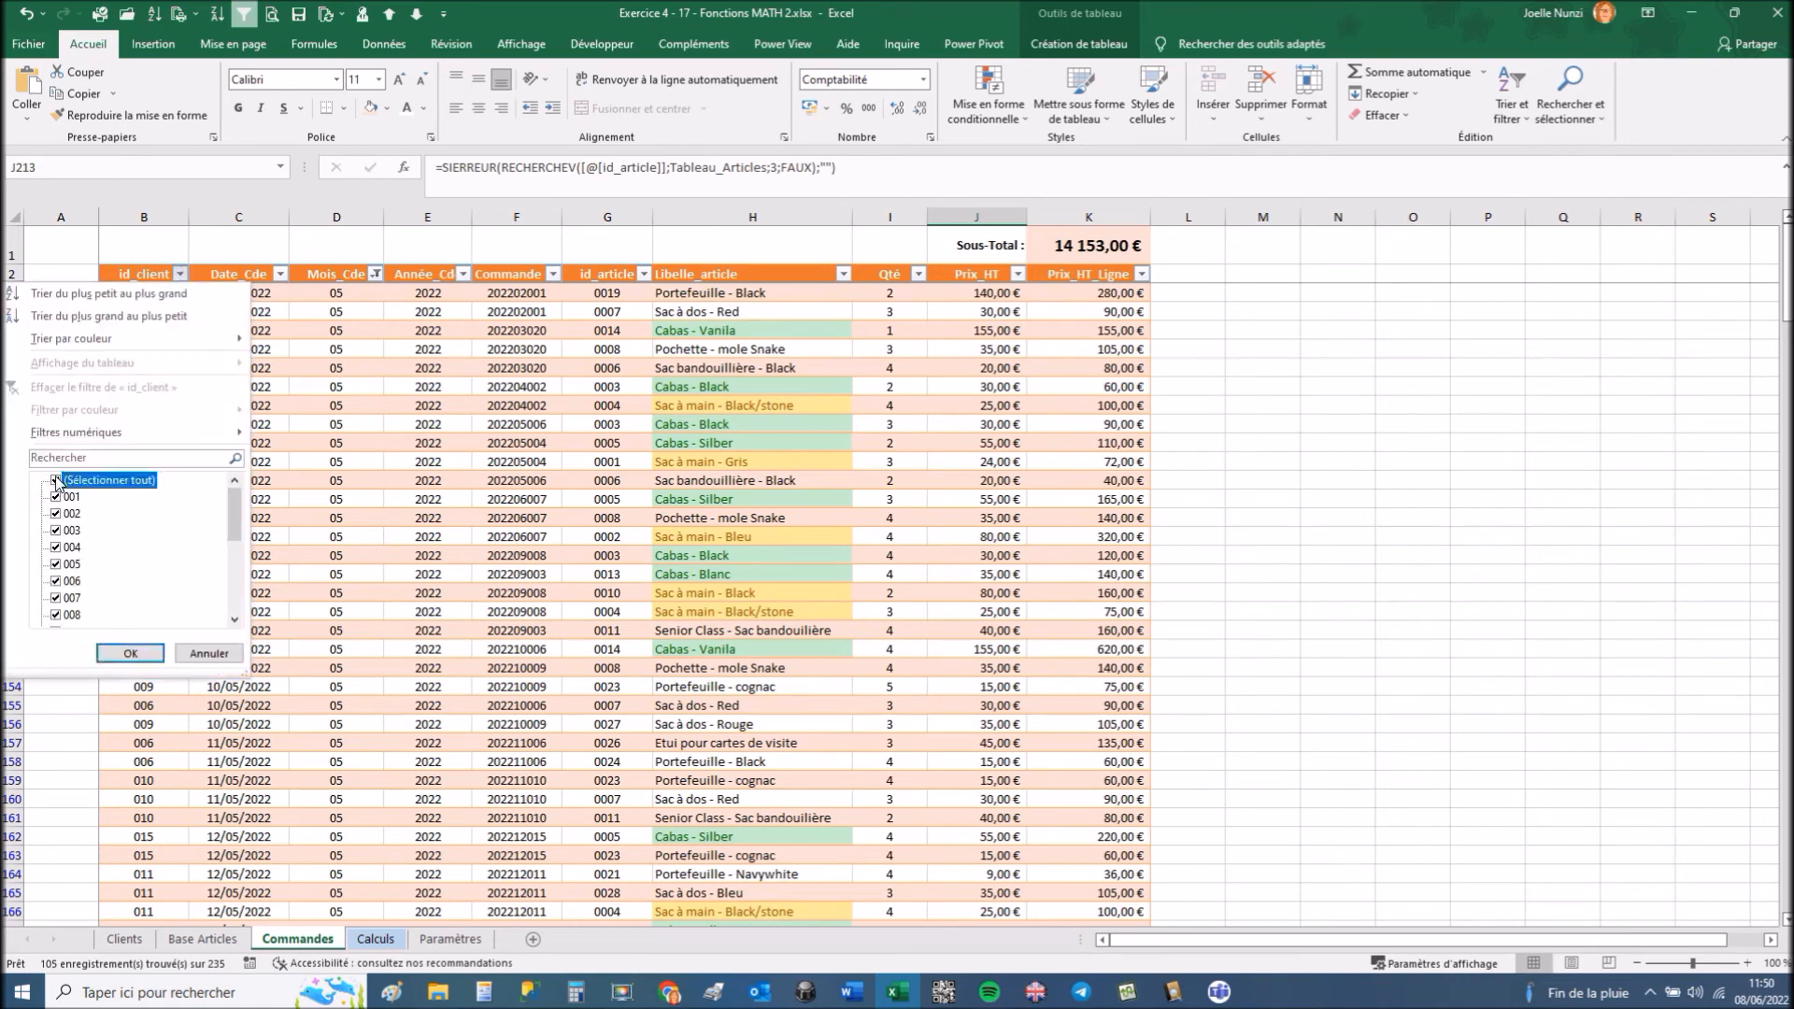
{"action": "left_click", "coordinate": [65, 614]}
{"action": "left_click", "coordinate": [131, 653]}
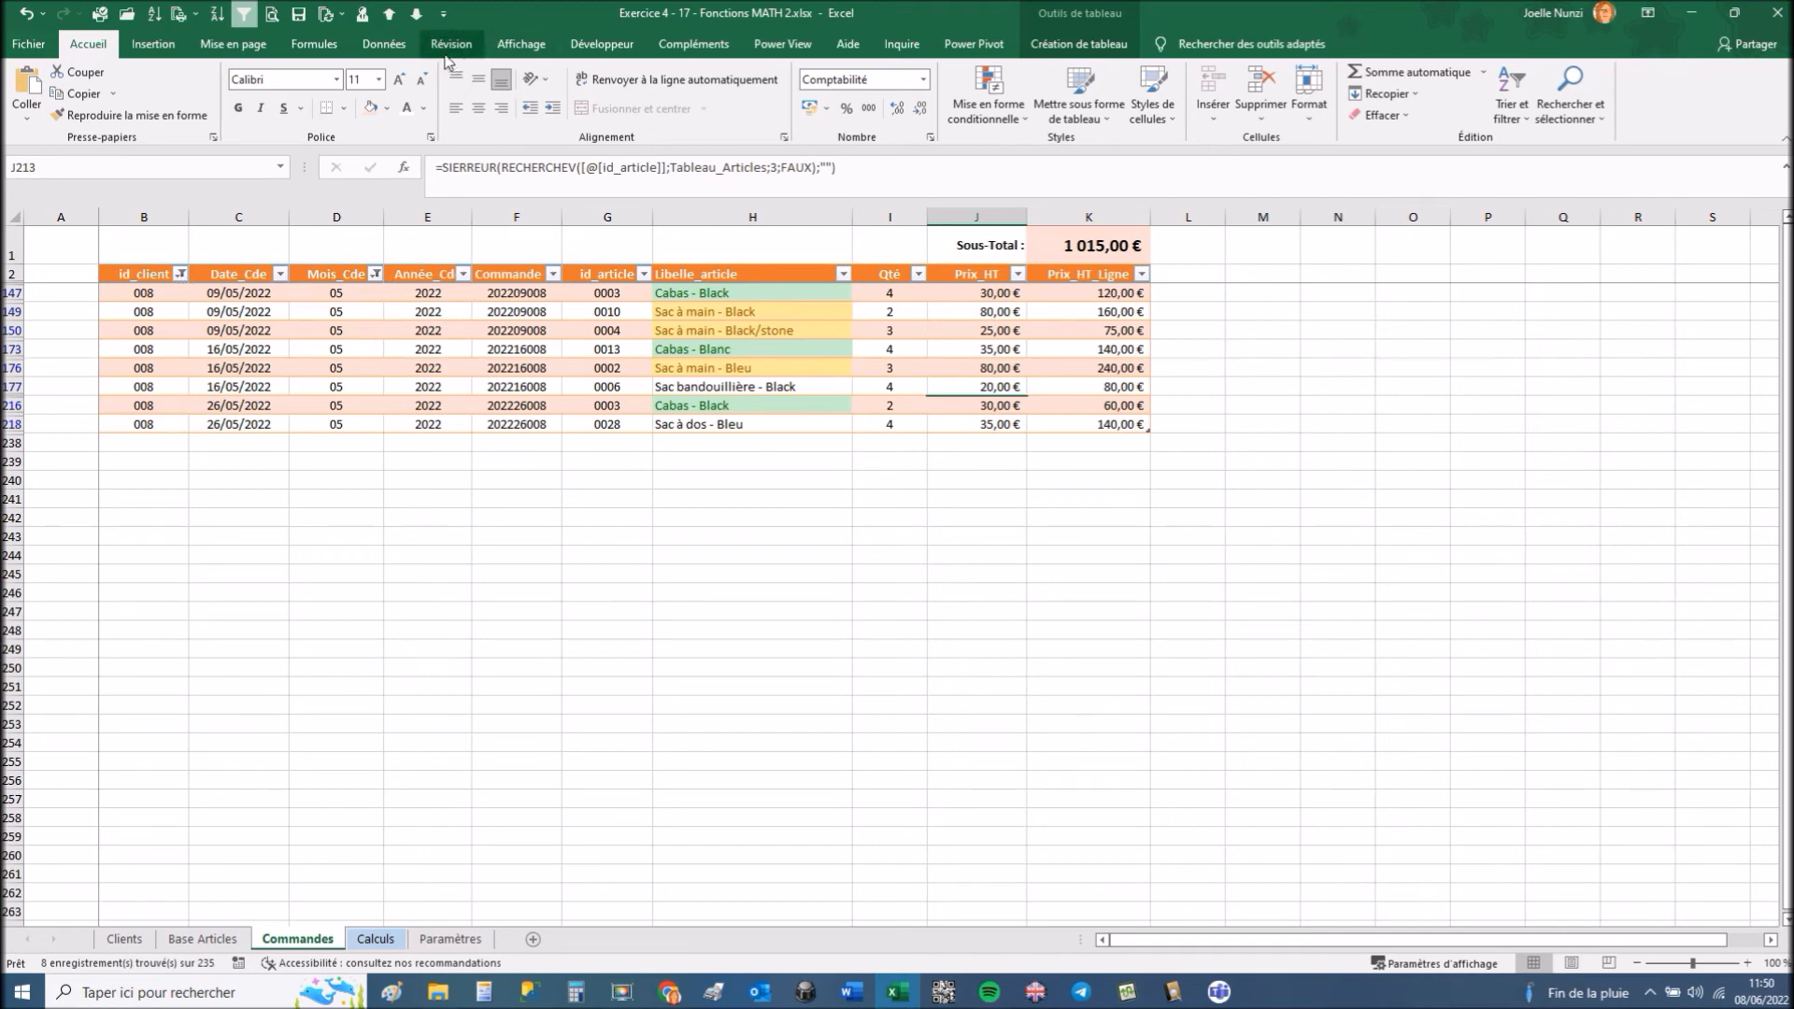
{"action": "left_click", "coordinate": [384, 44]}
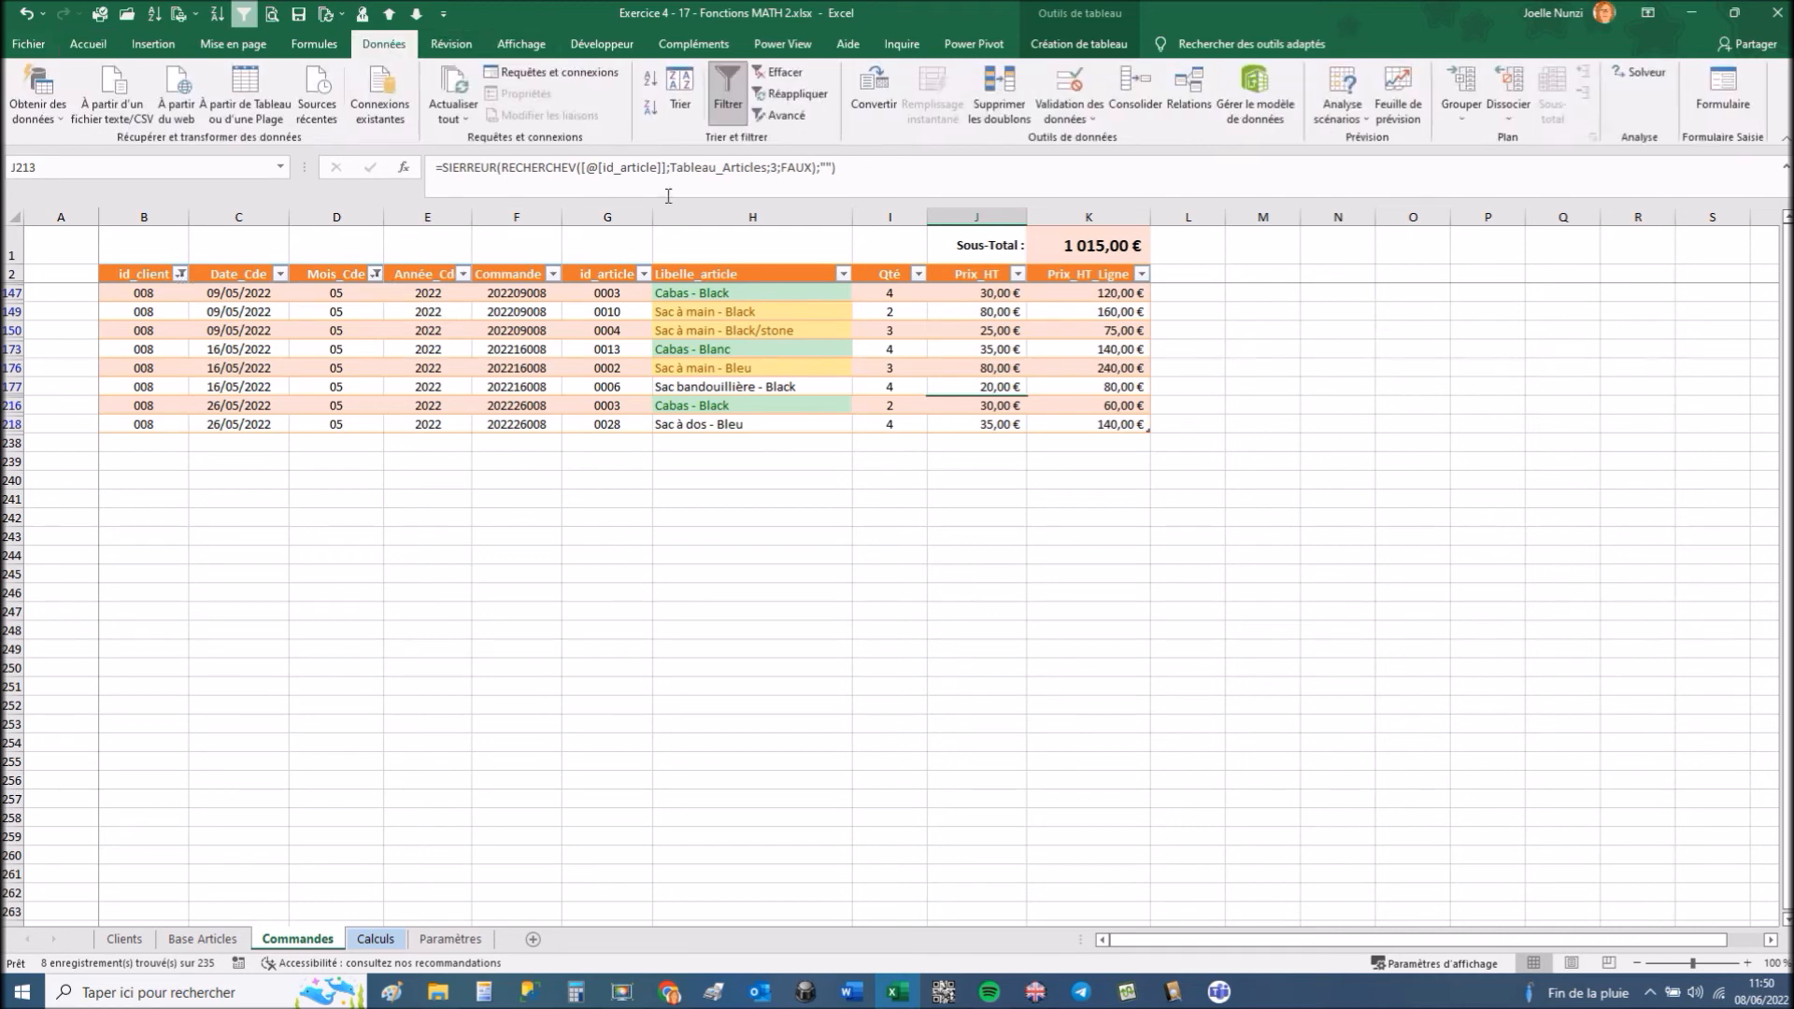
{"action": "left_click", "coordinate": [772, 76]}
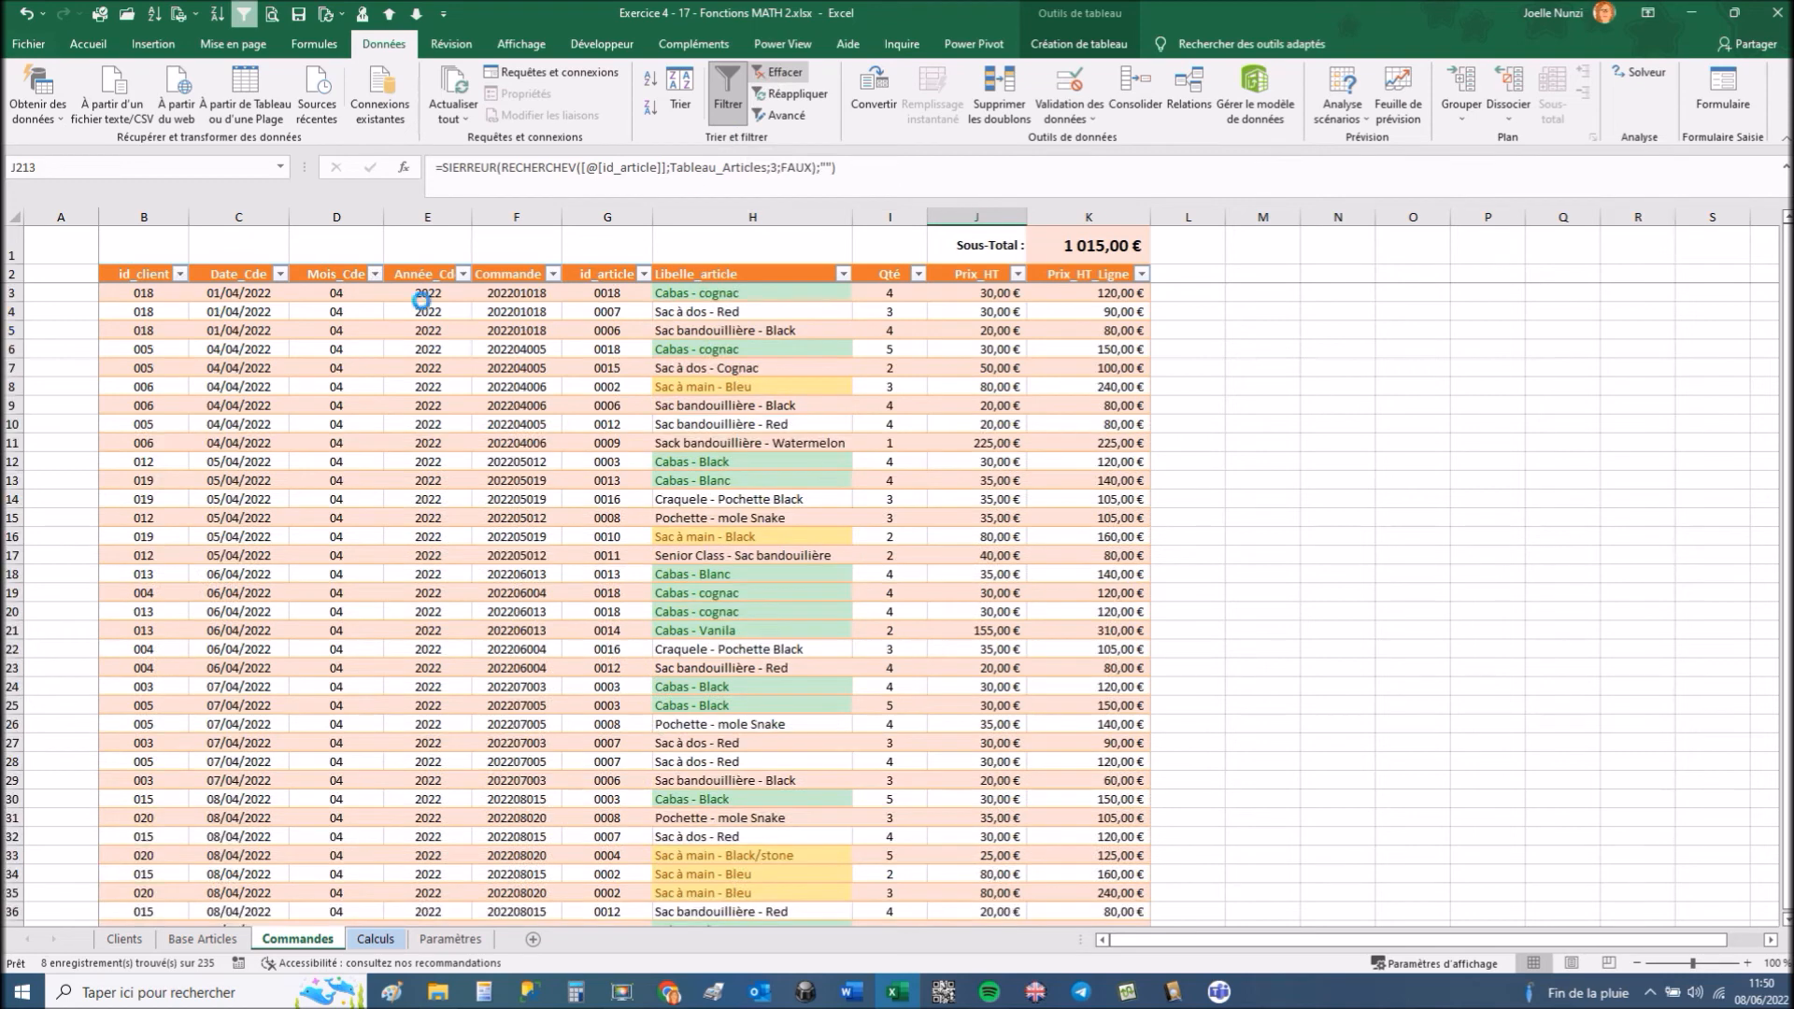
On the Calculs sheet, start a SOMME.SI.ENS formula in C14 with TableauCommandes[Prix_HT_Ligne] as the sum range.
{"action": "left_click", "coordinate": [375, 940]}
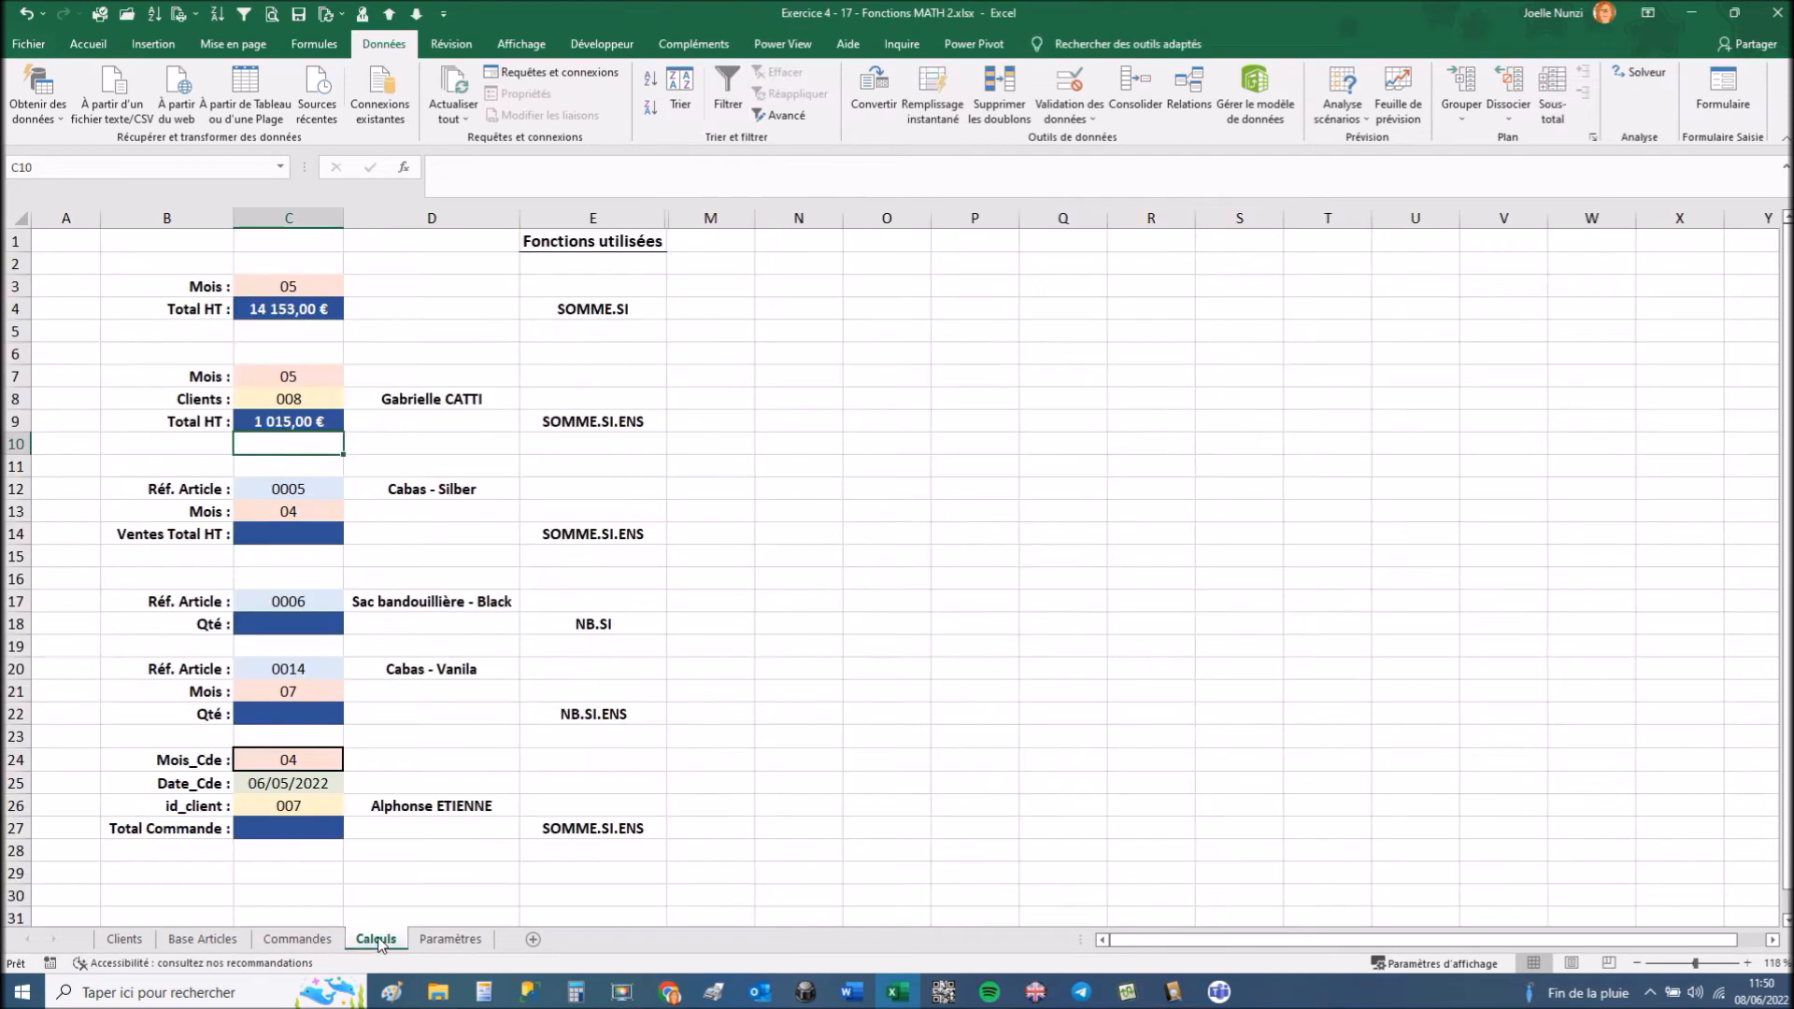
{"action": "left_click", "coordinate": [262, 533]}
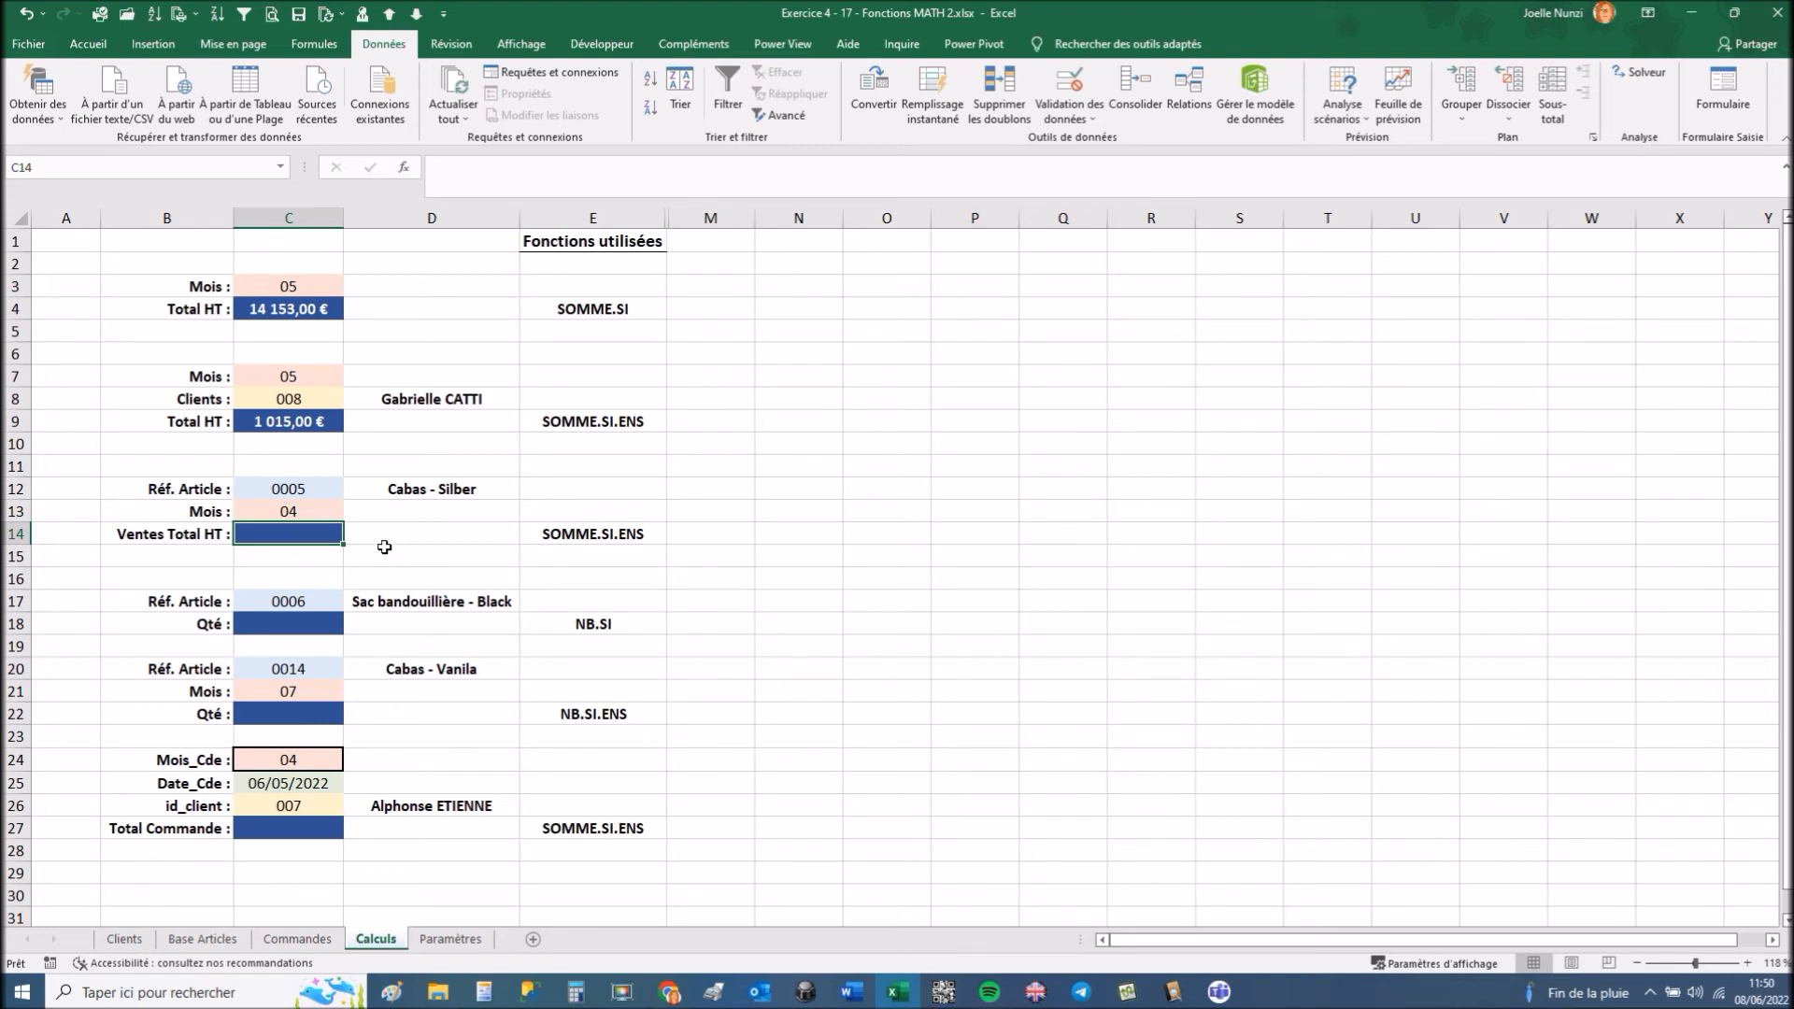
{"action": "type", "text": "=somm"}
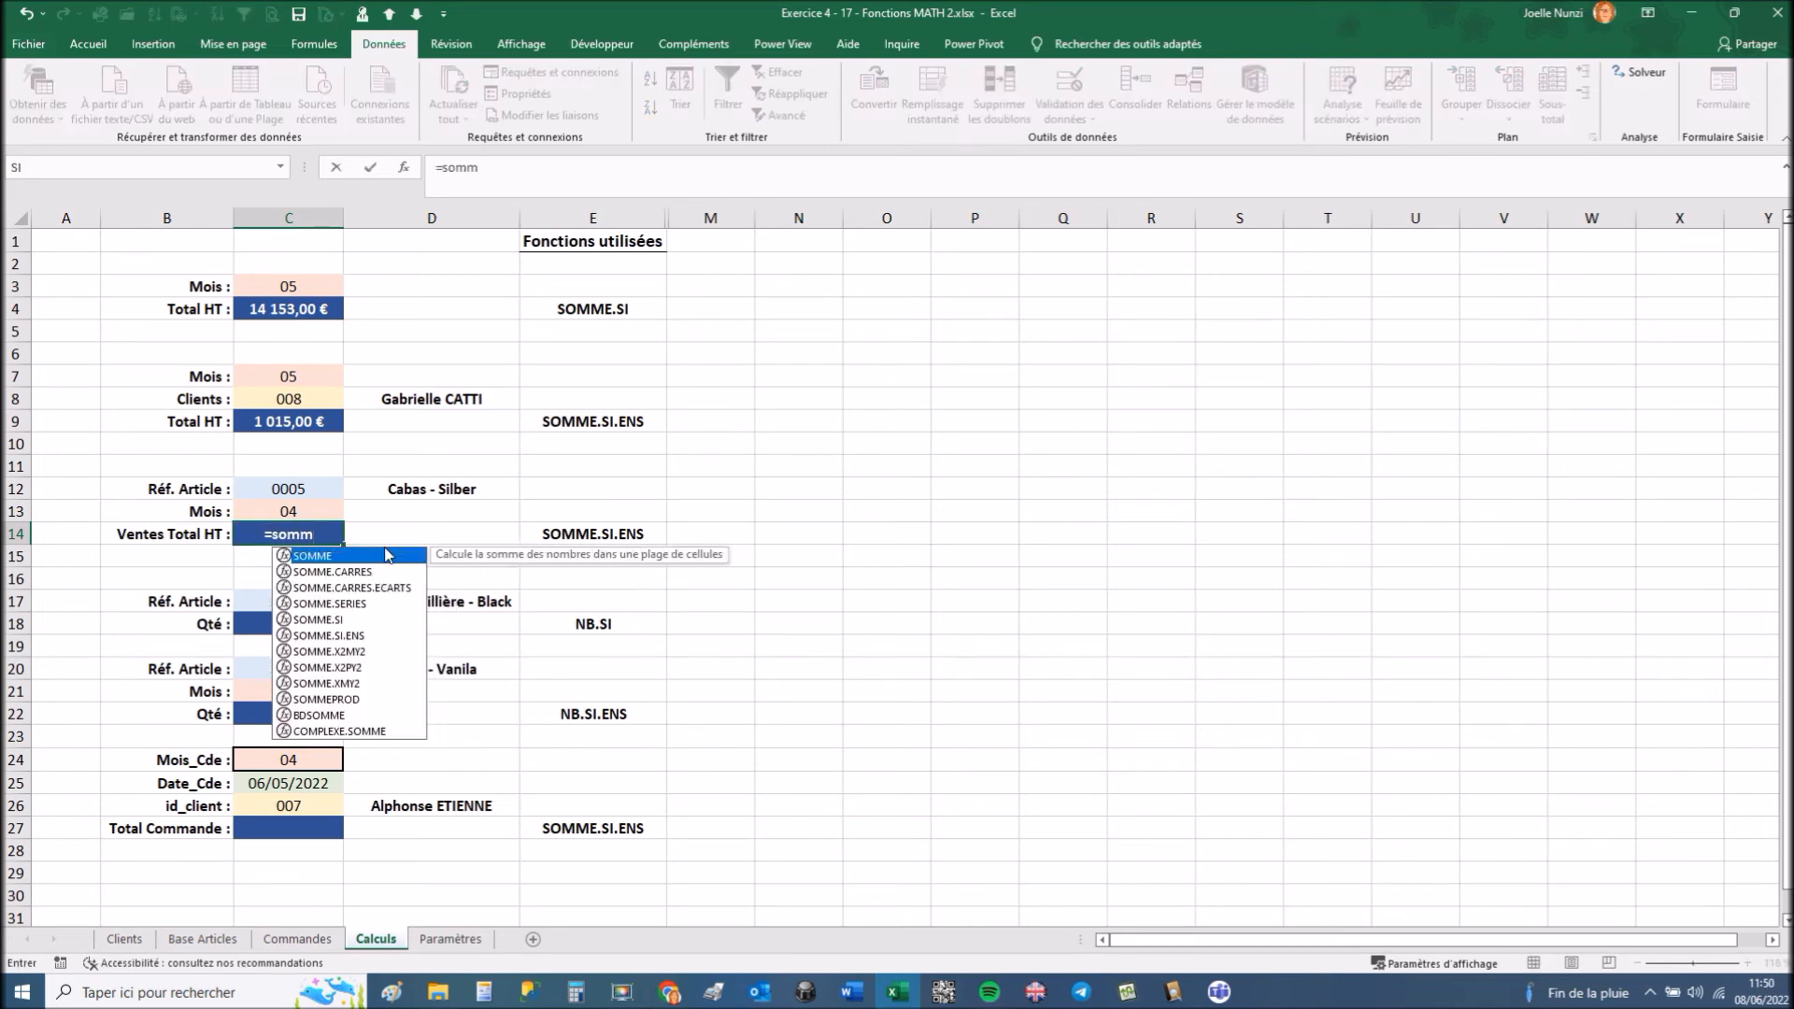
{"action": "double_click", "coordinate": [313, 636]}
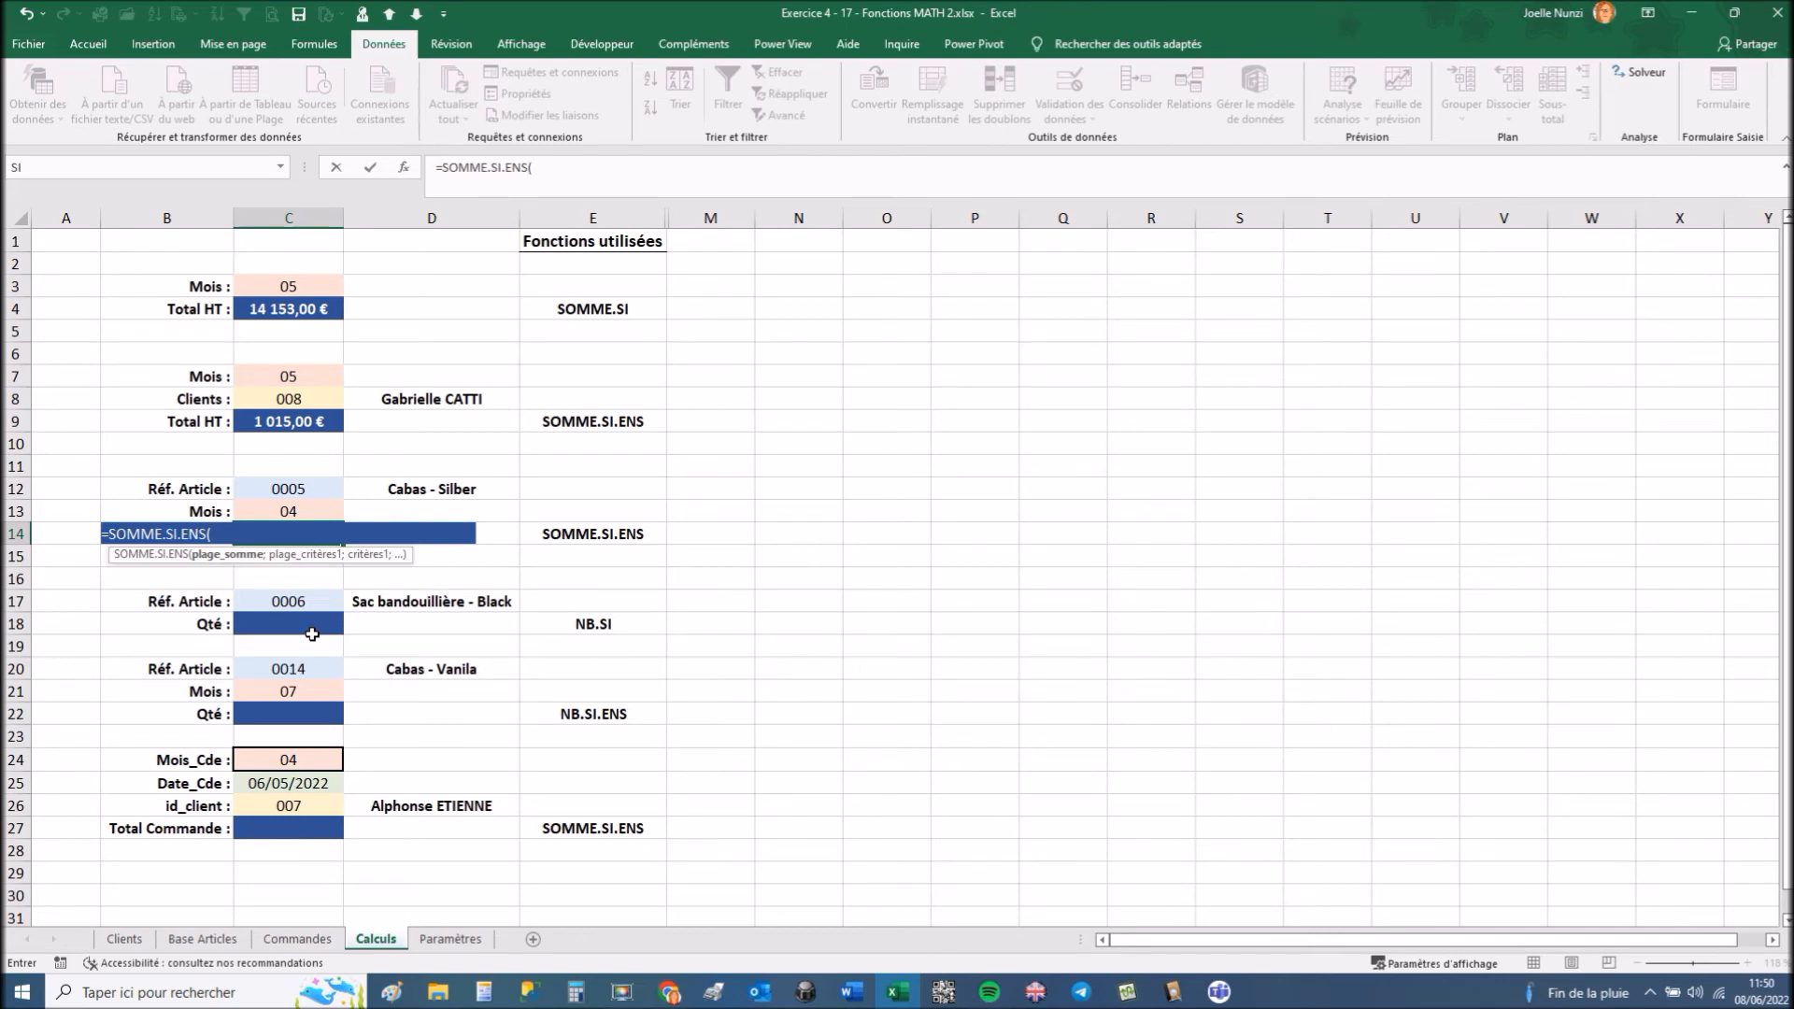
{"action": "type", "text": "tabl"}
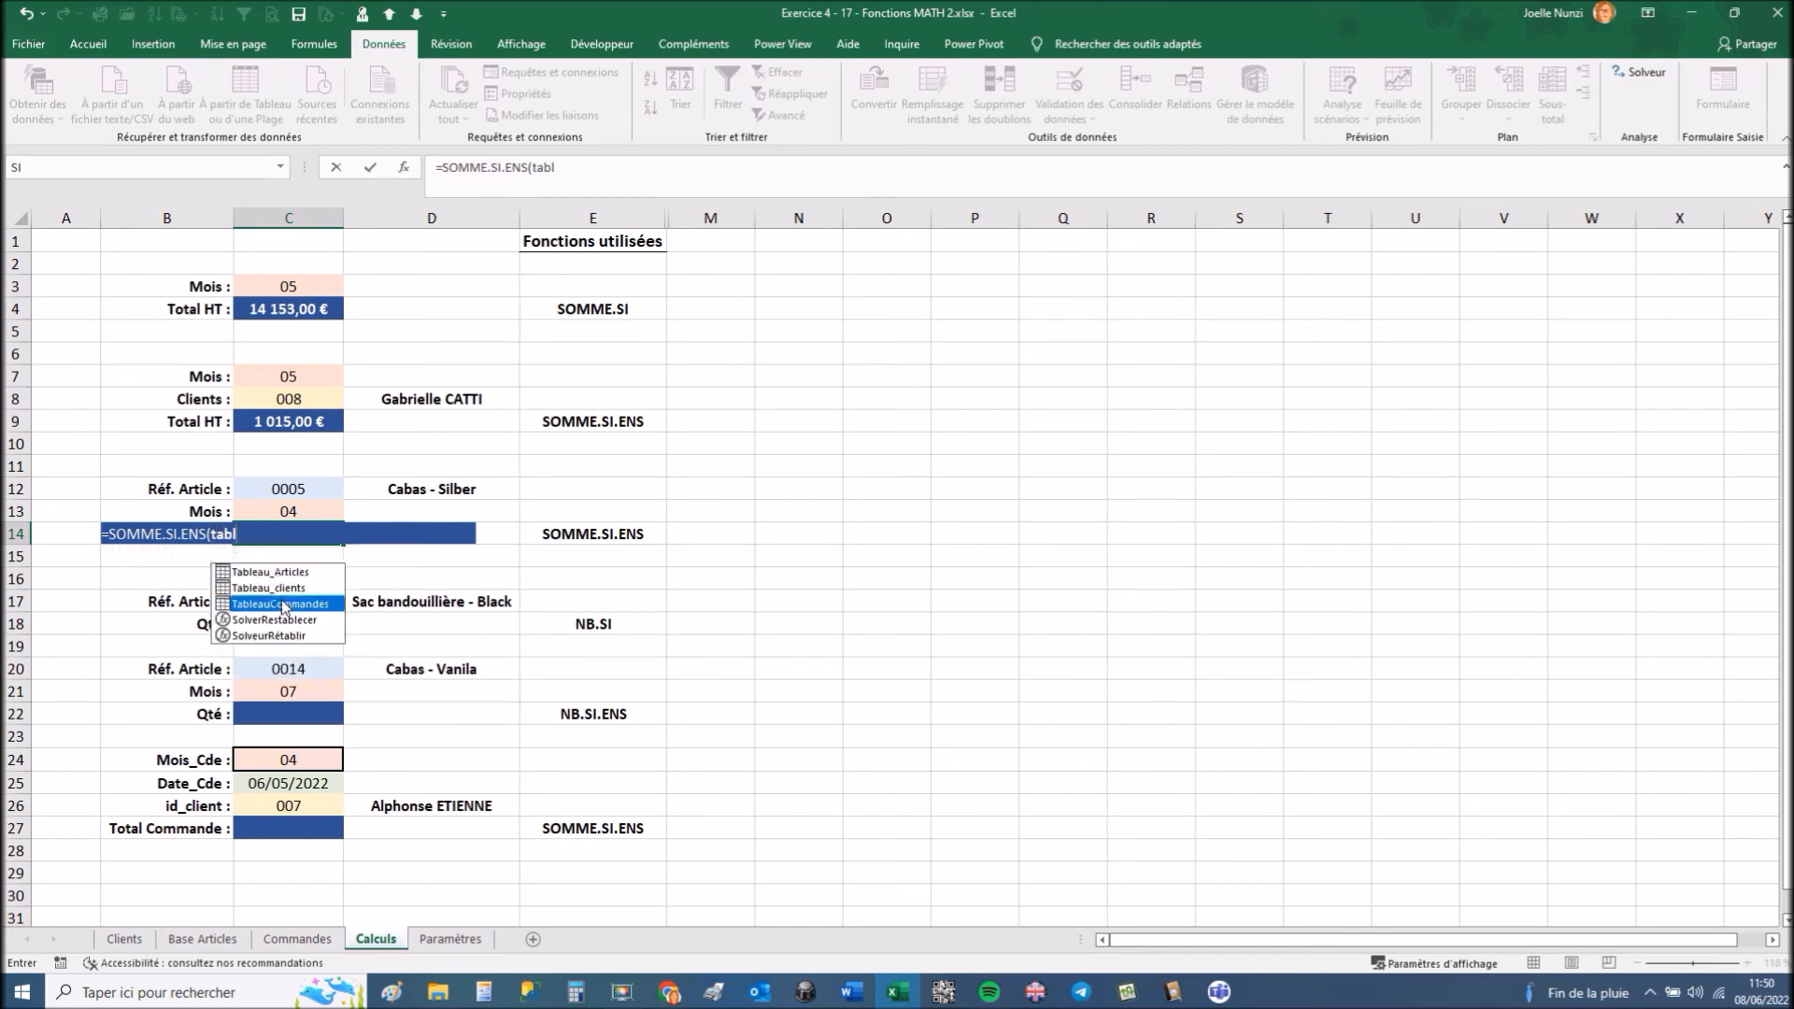
{"action": "double_click", "coordinate": [283, 605]}
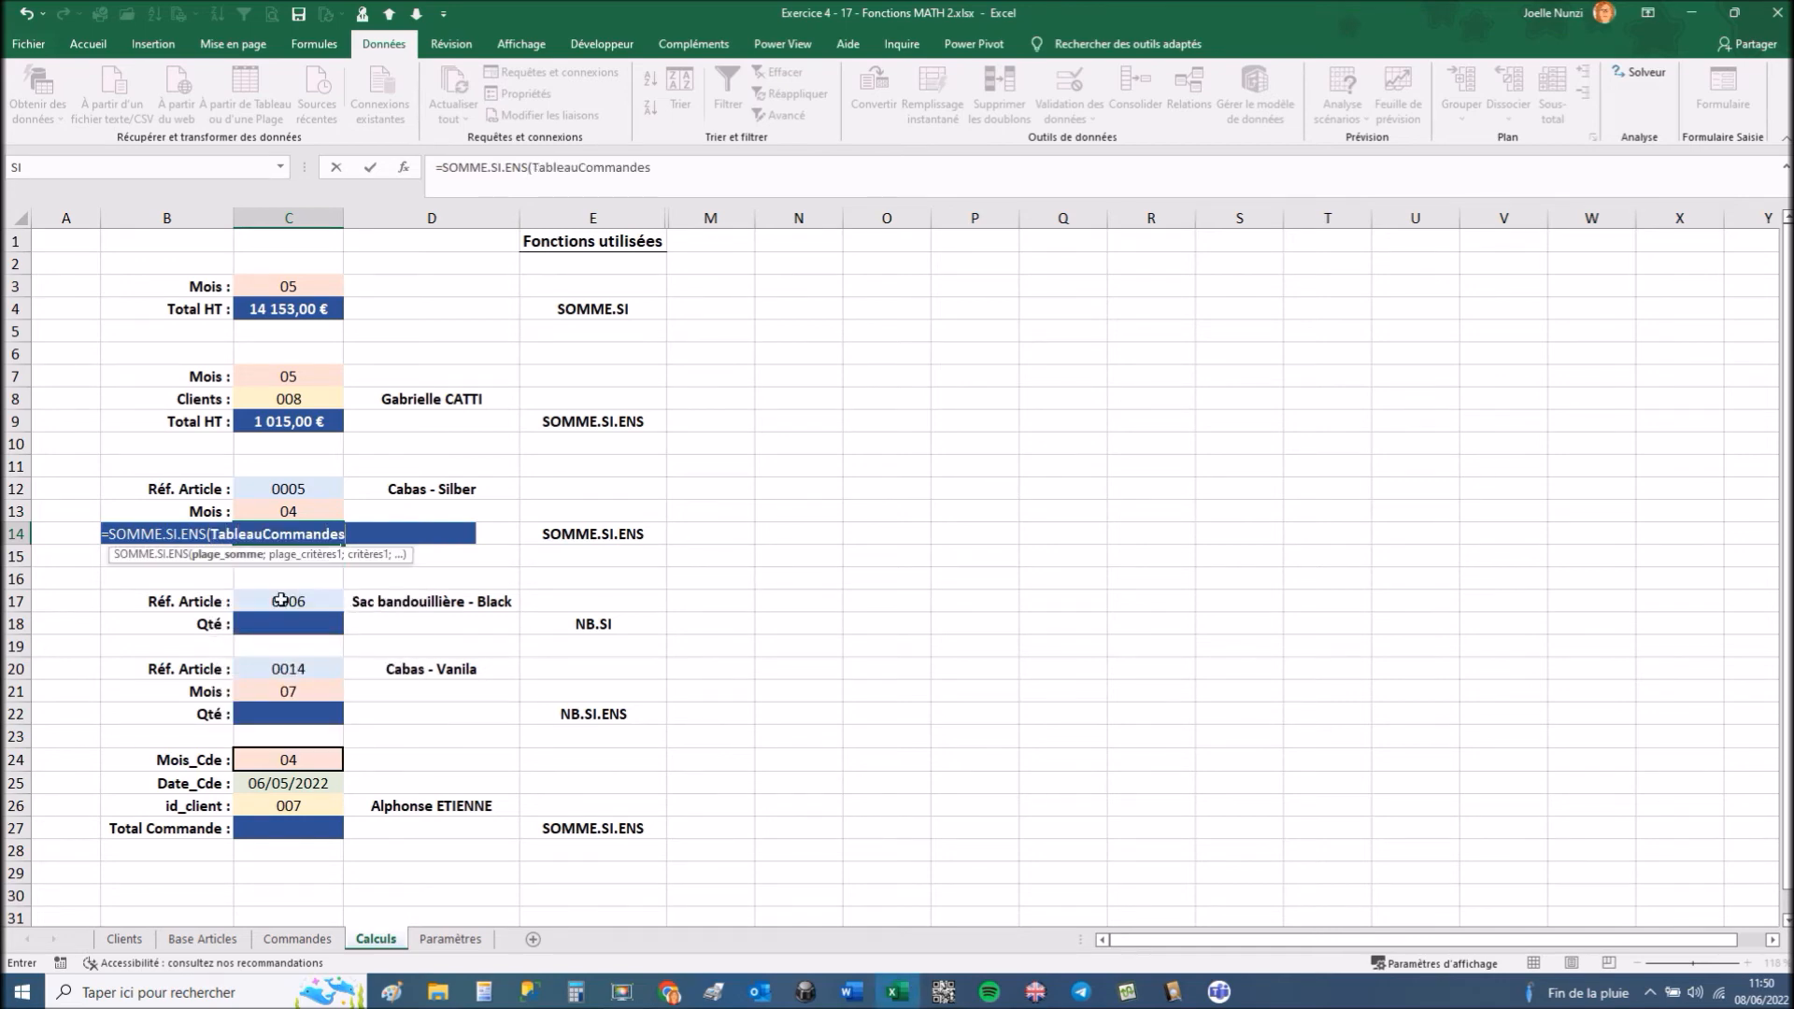
{"action": "type", "text": "["}
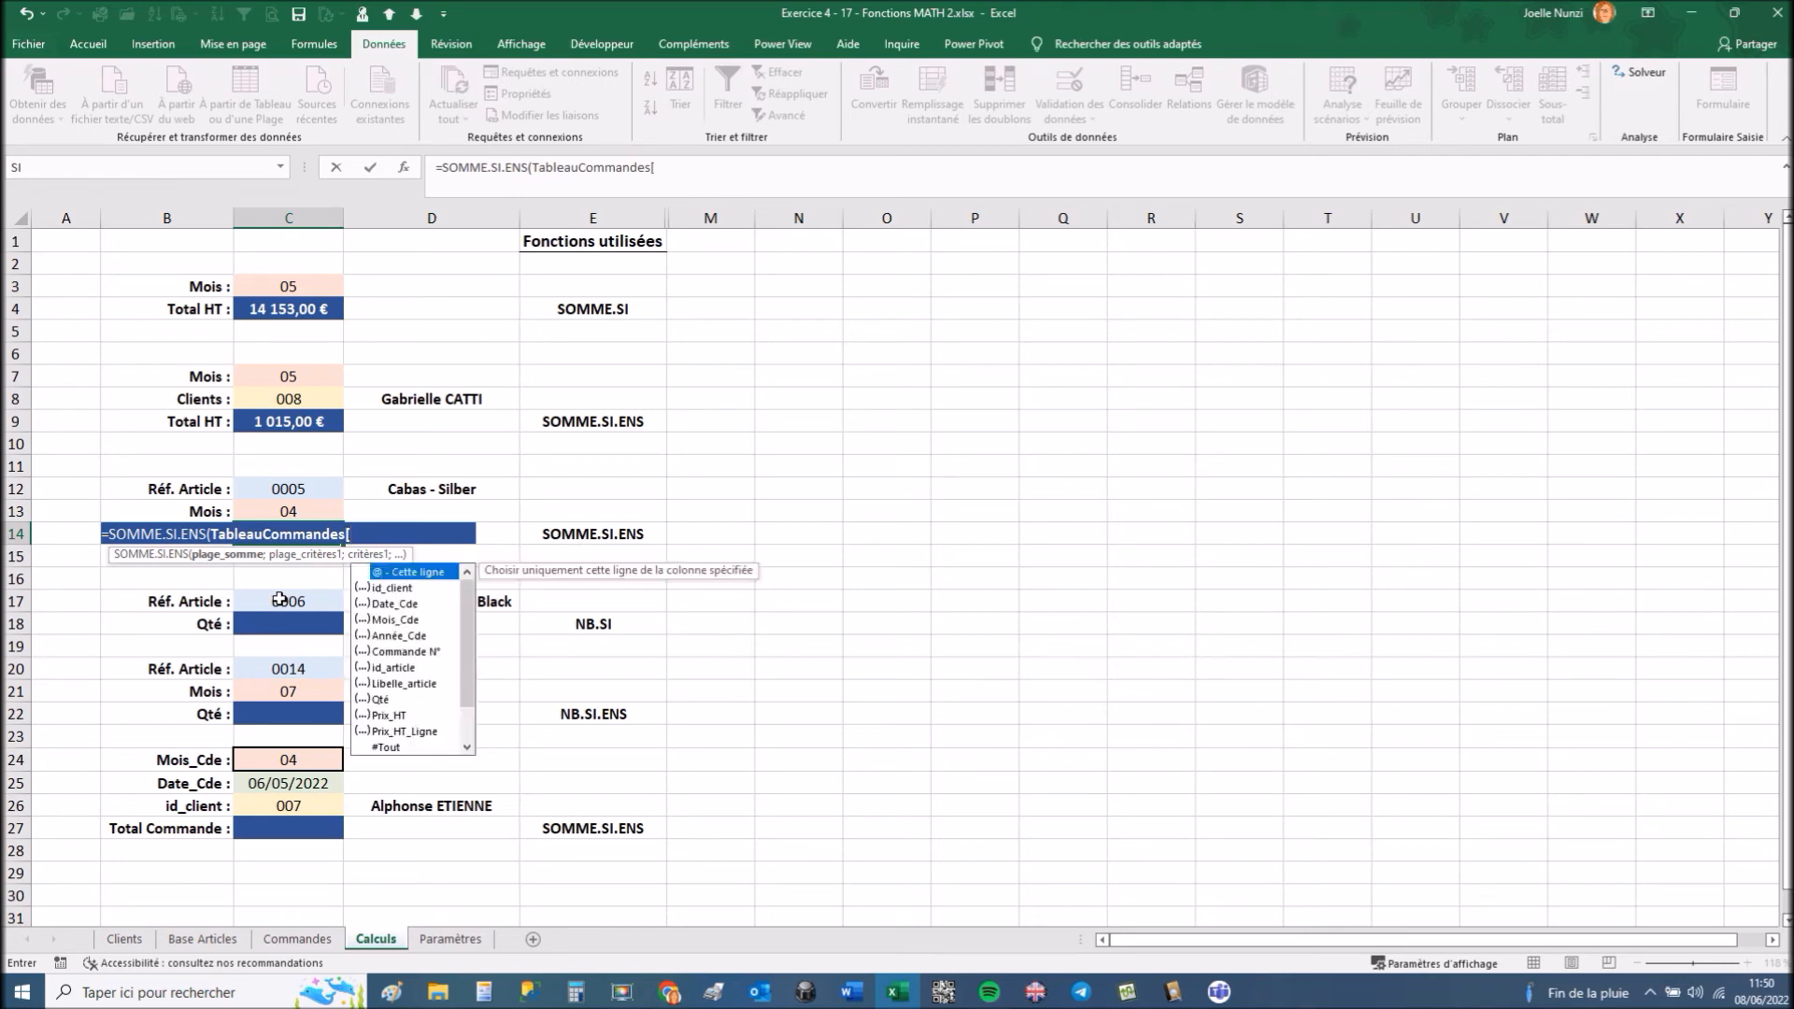
{"action": "double_click", "coordinate": [393, 731]}
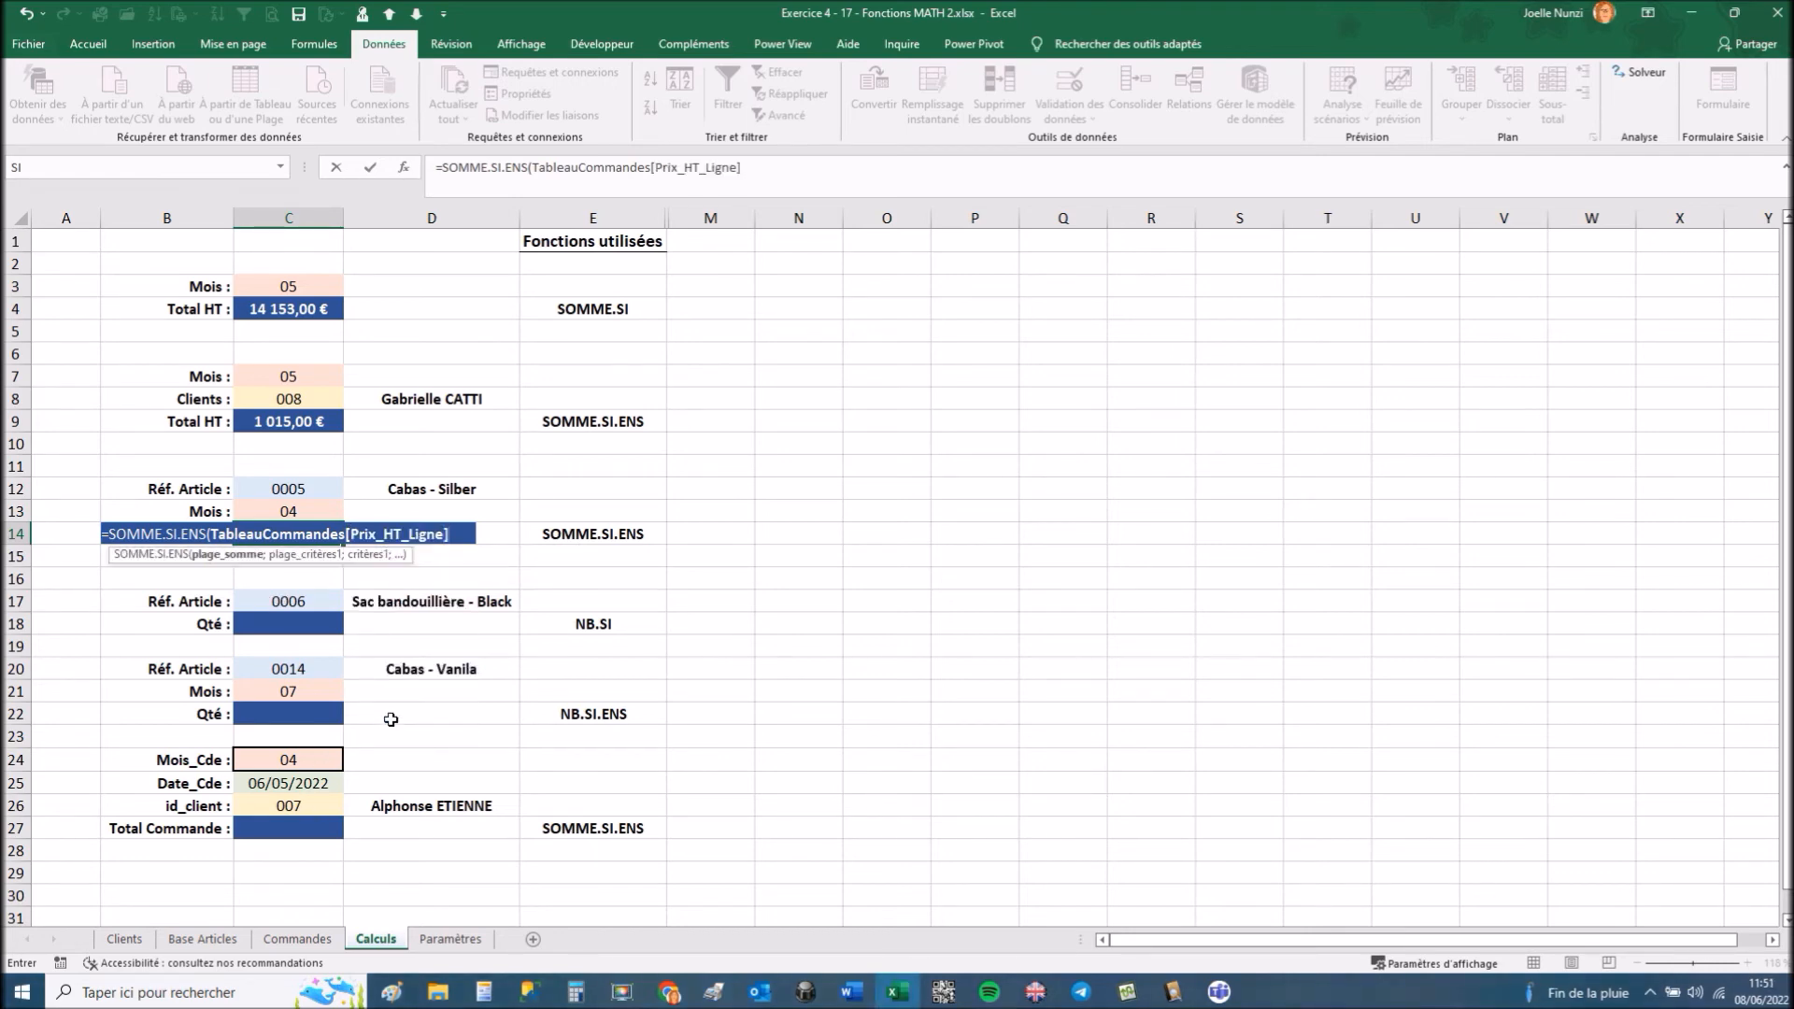
{"action": "type", "text": "];"}
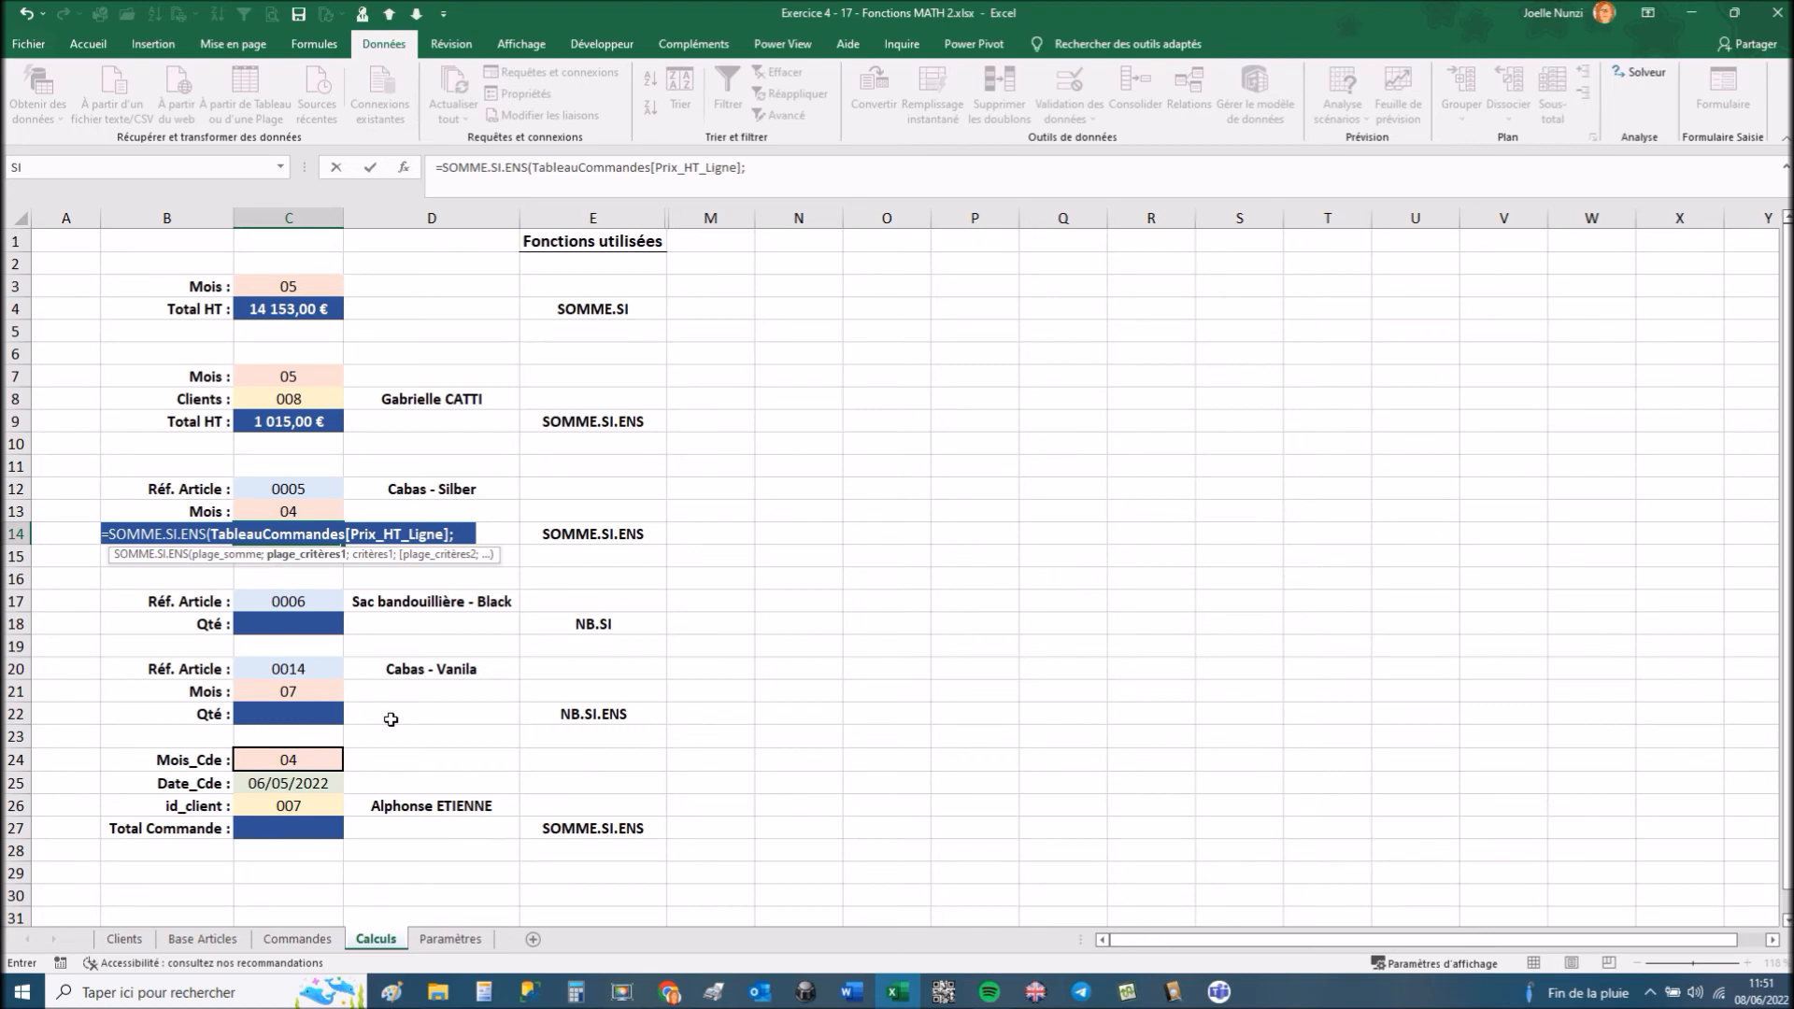
Add TableauCommandes[id_article] as the first criteria range of the C14 formula, with C12 as its criterion.
{"action": "type", "text": "tab"}
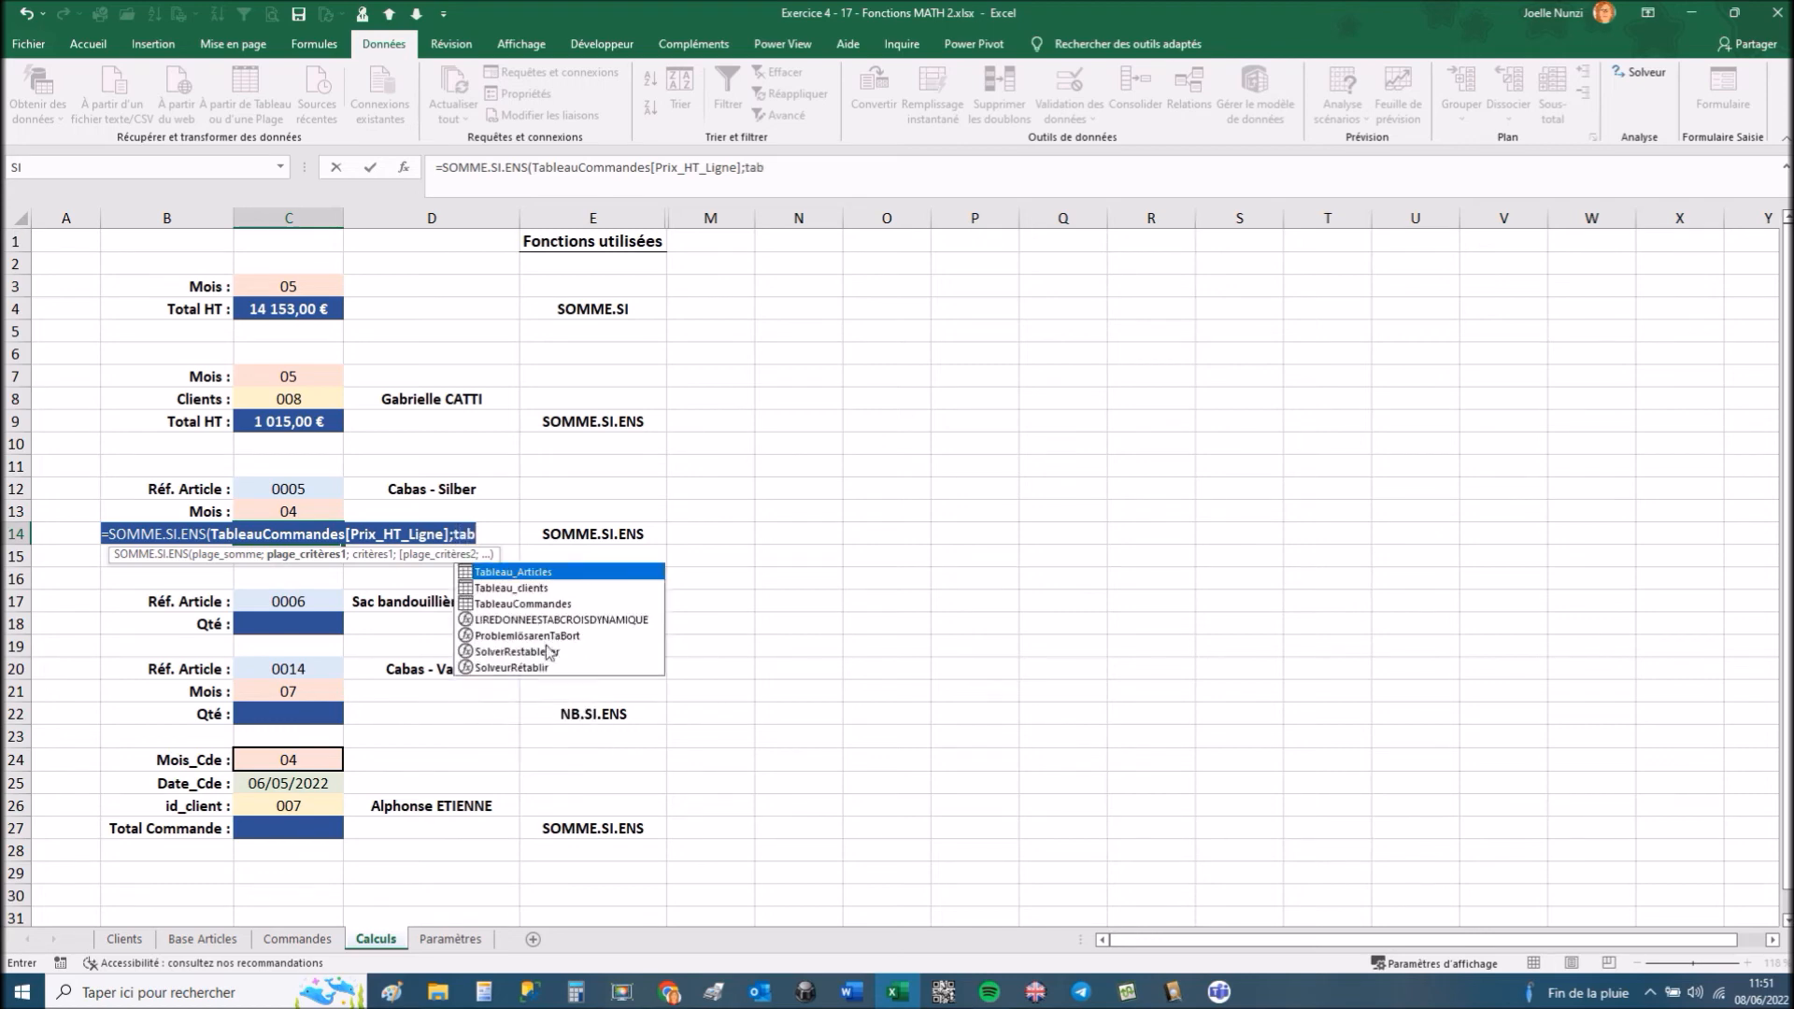
{"action": "double_click", "coordinate": [514, 603]}
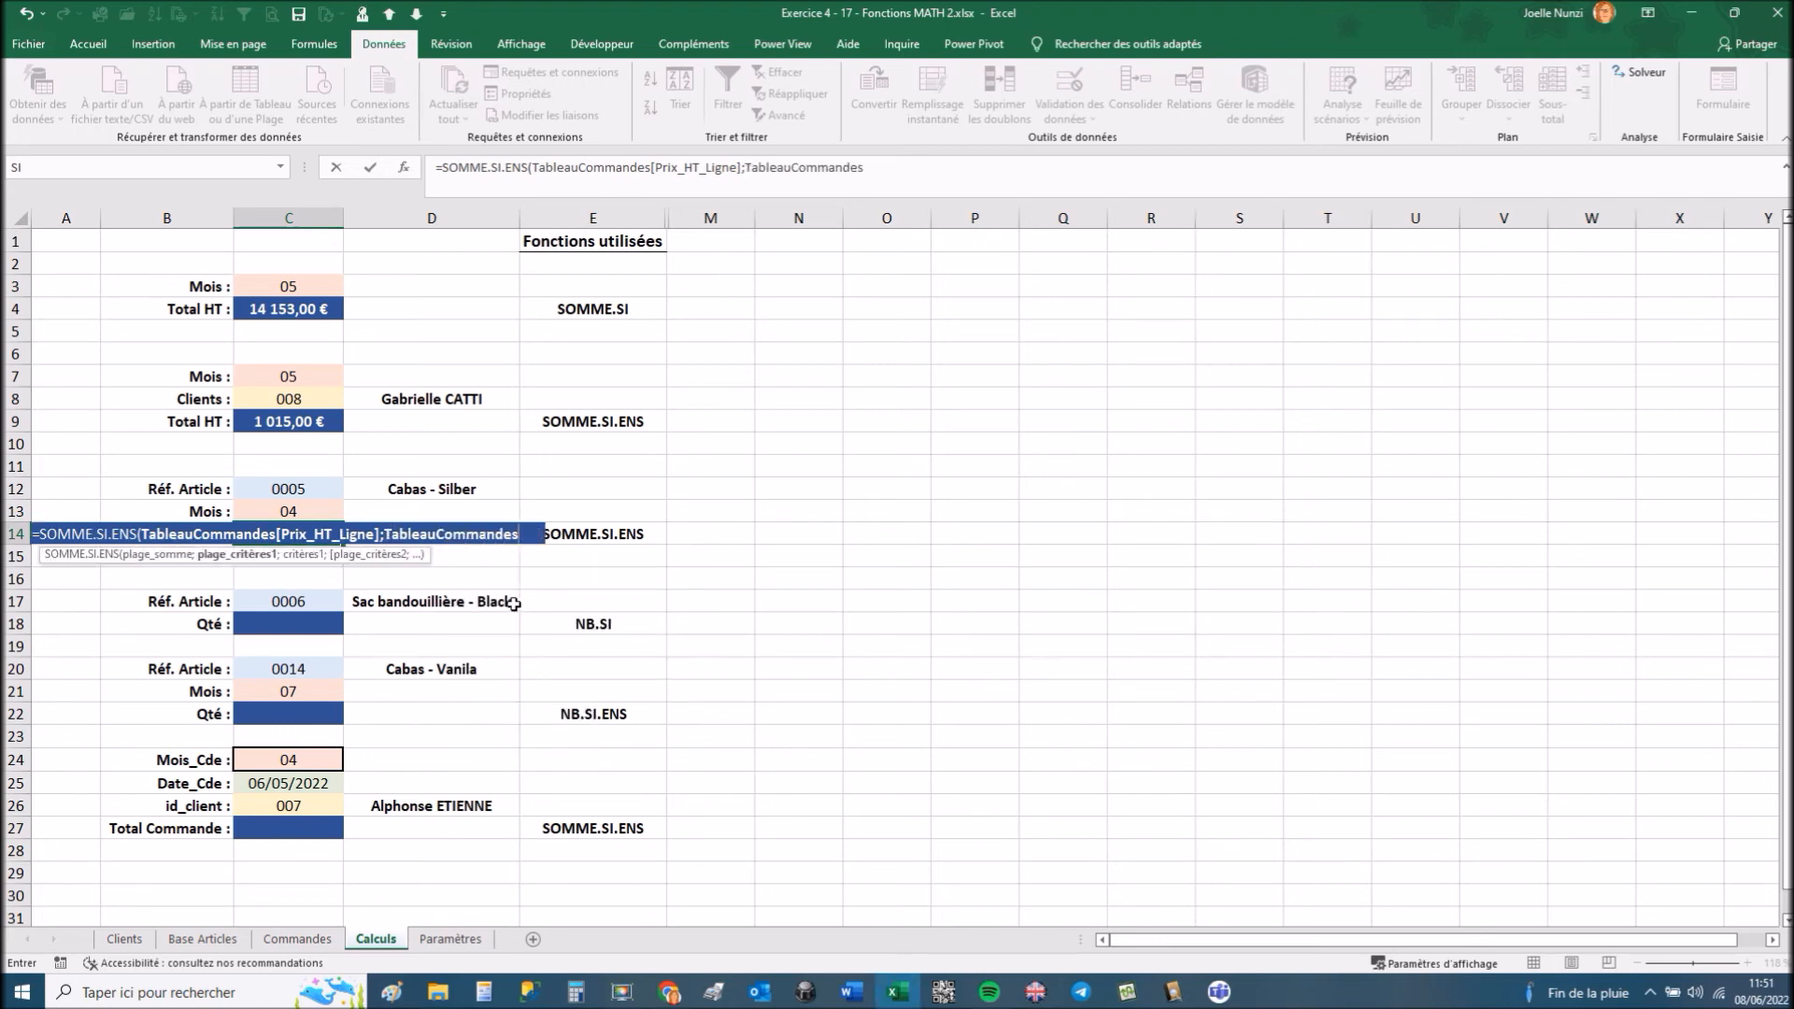
{"action": "type", "text": "["}
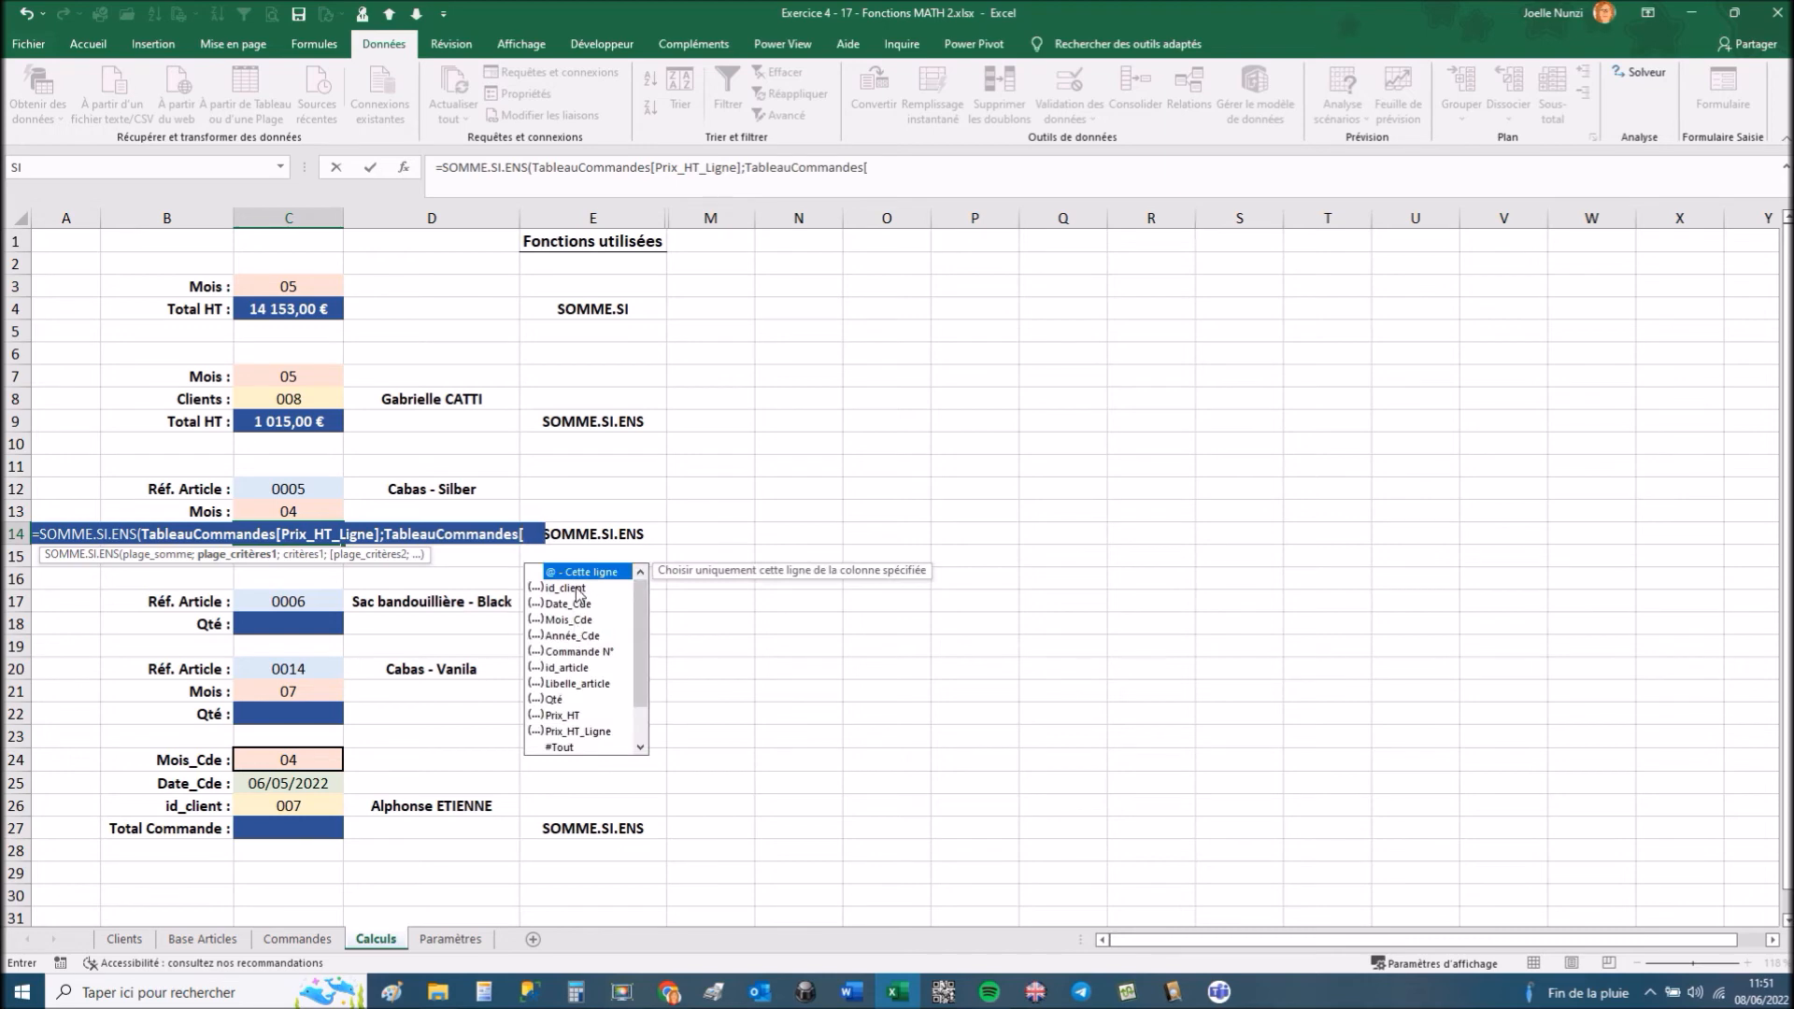
{"action": "double_click", "coordinate": [571, 667]}
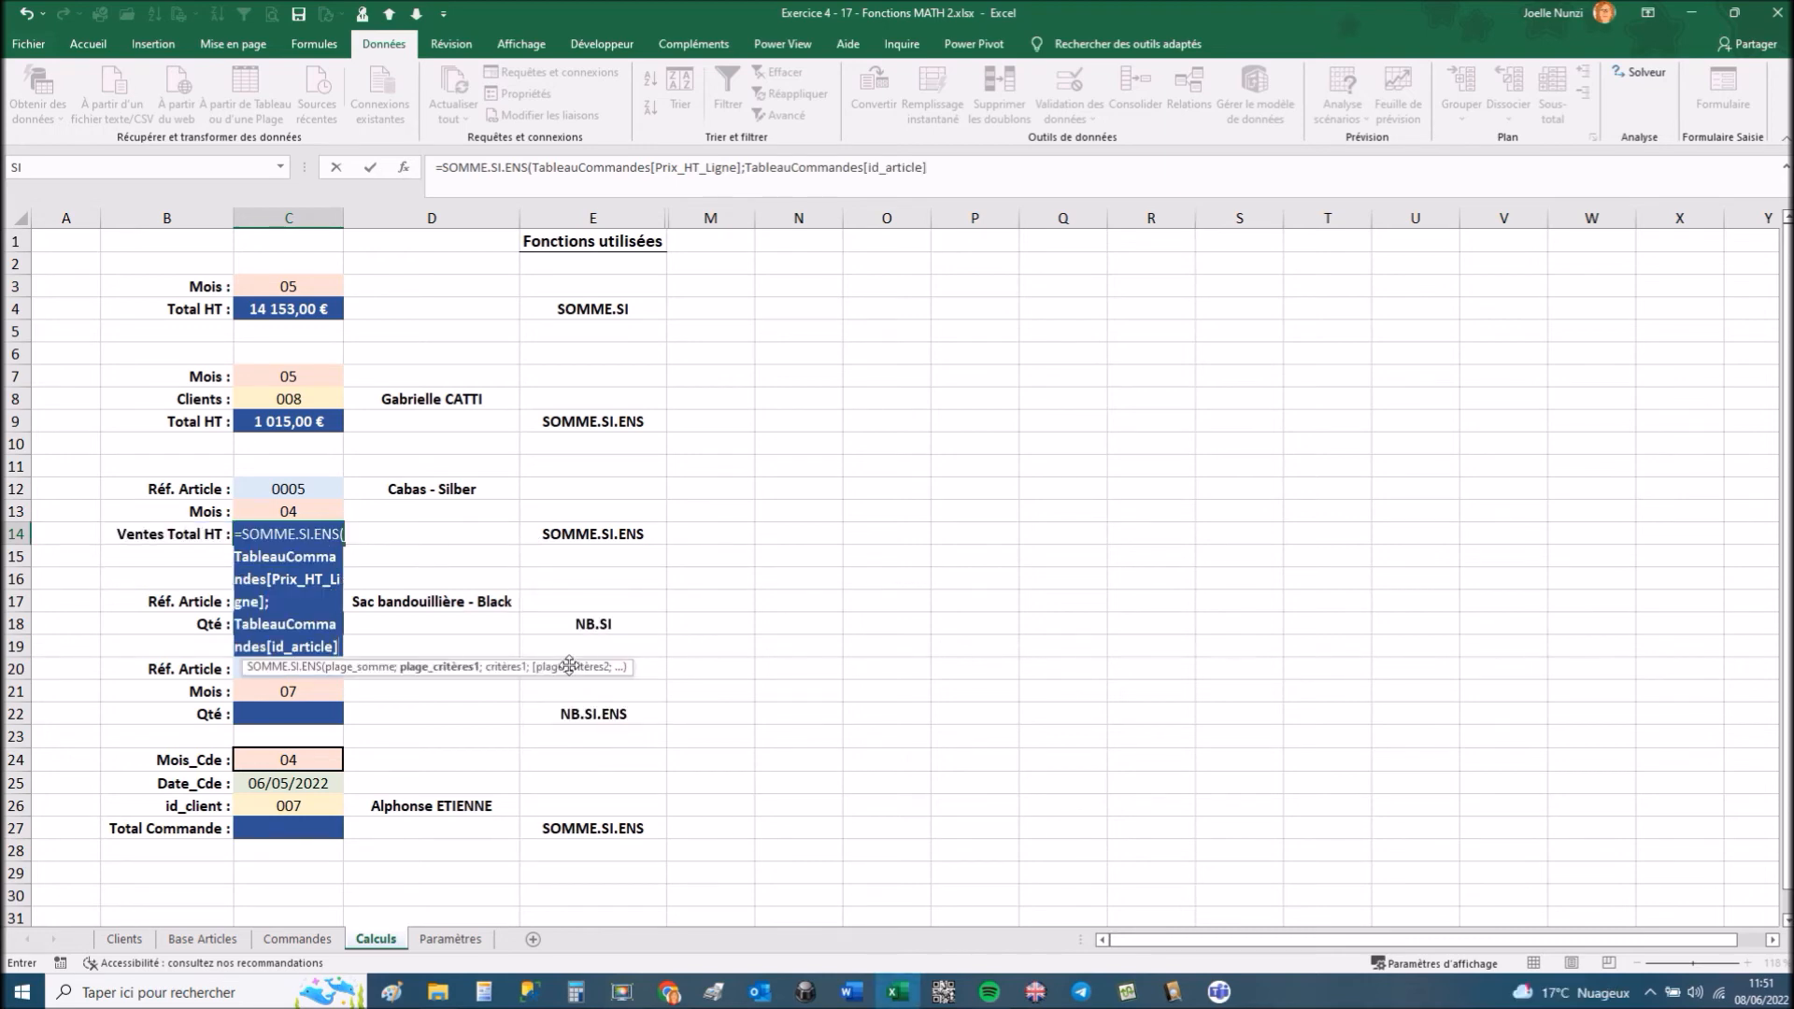
{"action": "type", "text": ";"}
{"action": "left_click", "coordinate": [304, 492]}
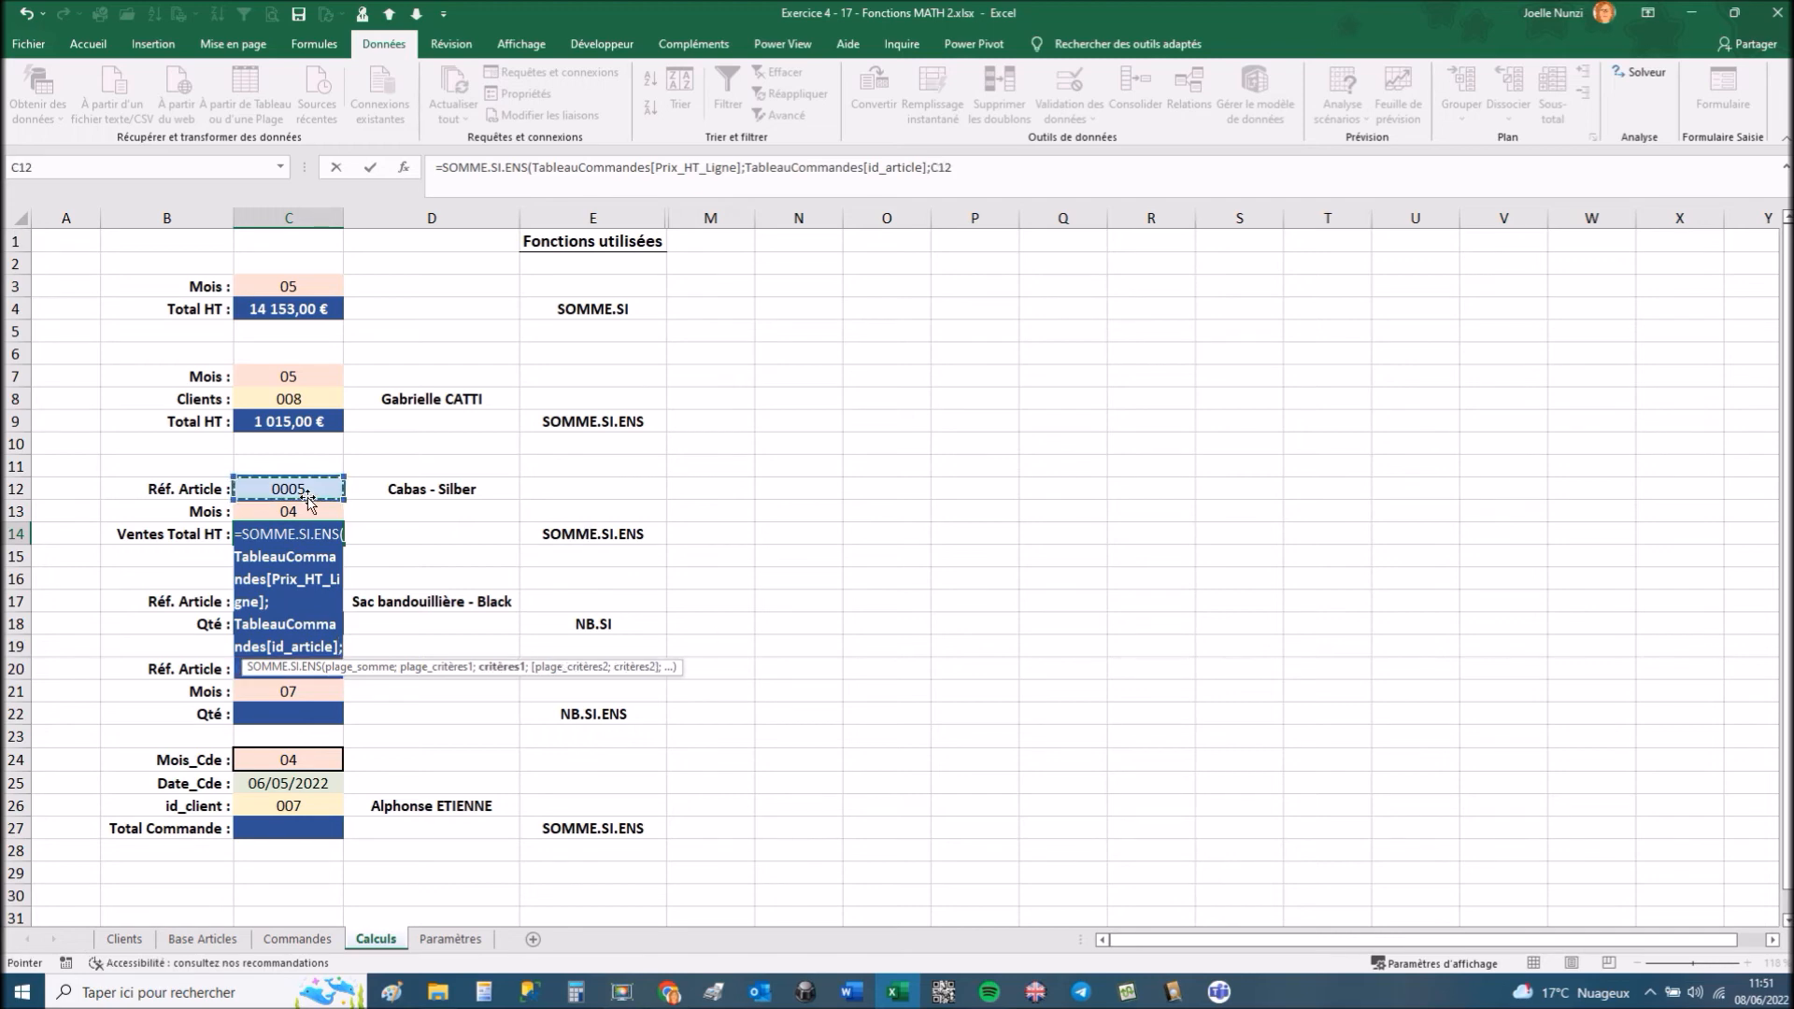
{"action": "type", "text": ";"}
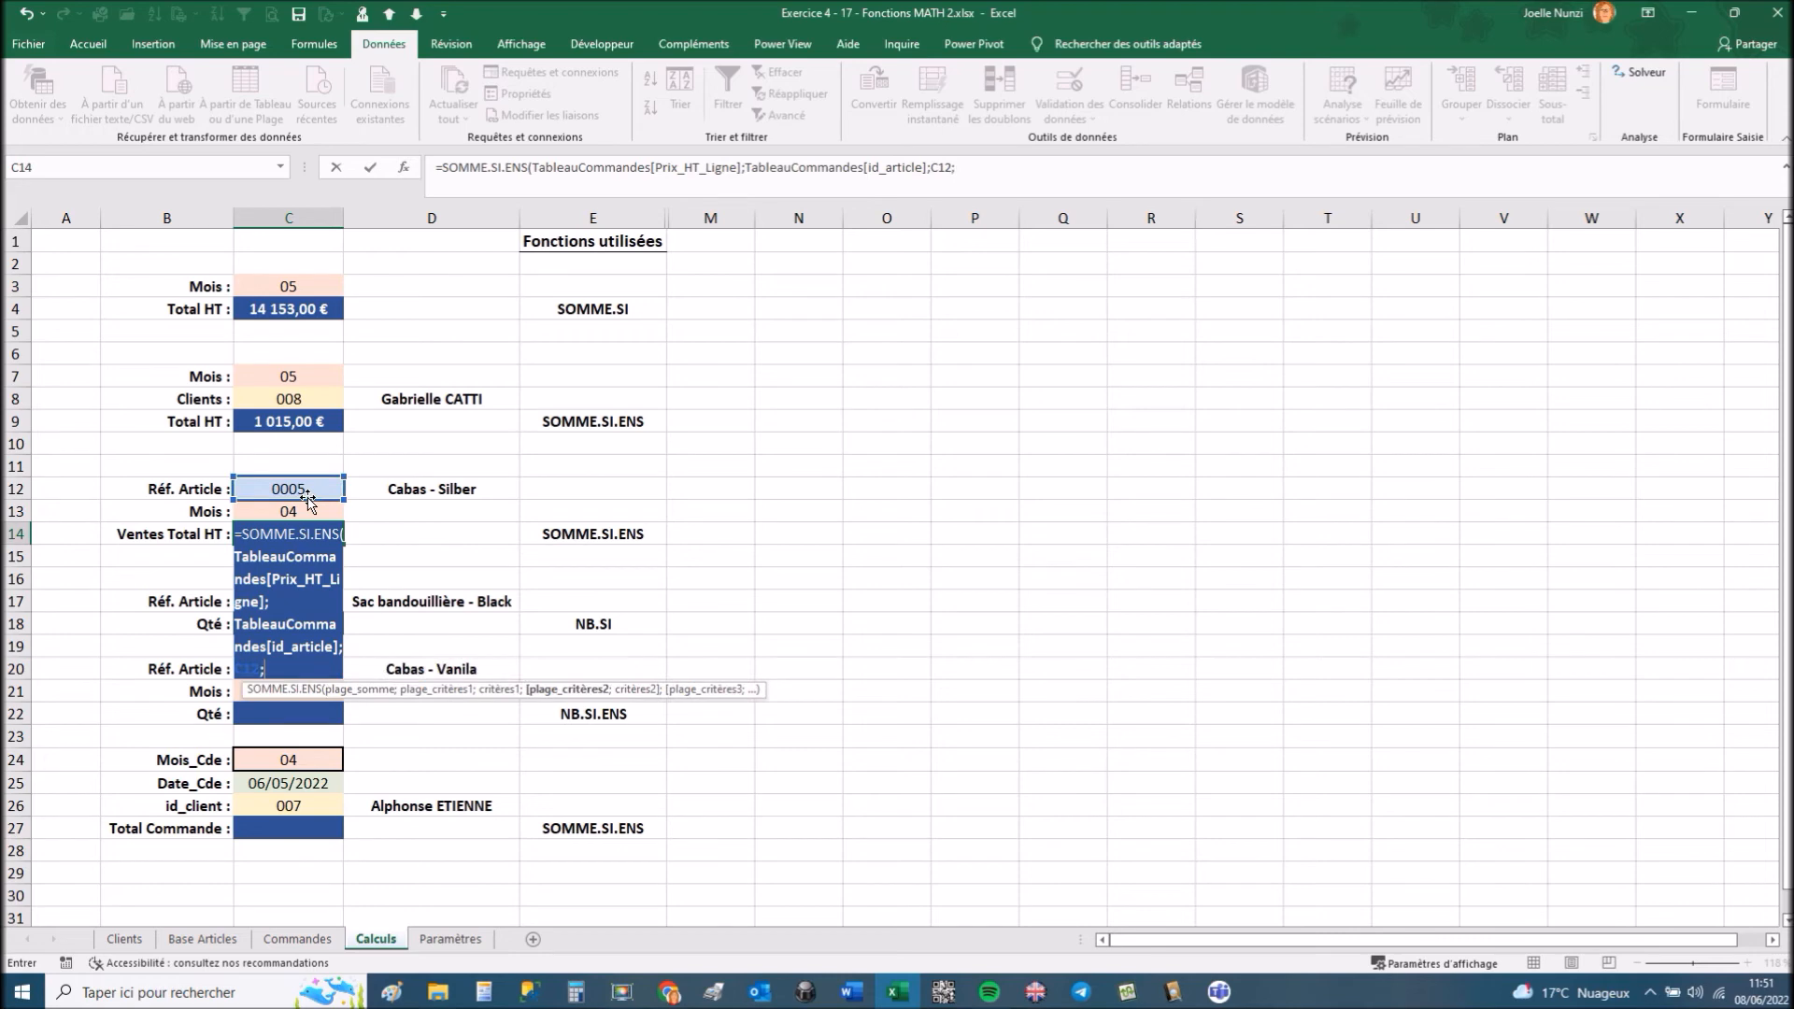
Complete the SOMME.SI.ENS formula in C14 with TableauCommandes[Mois_Cde] as the second criteria range and C13 as its criterion.
{"action": "type", "text": "tabl"}
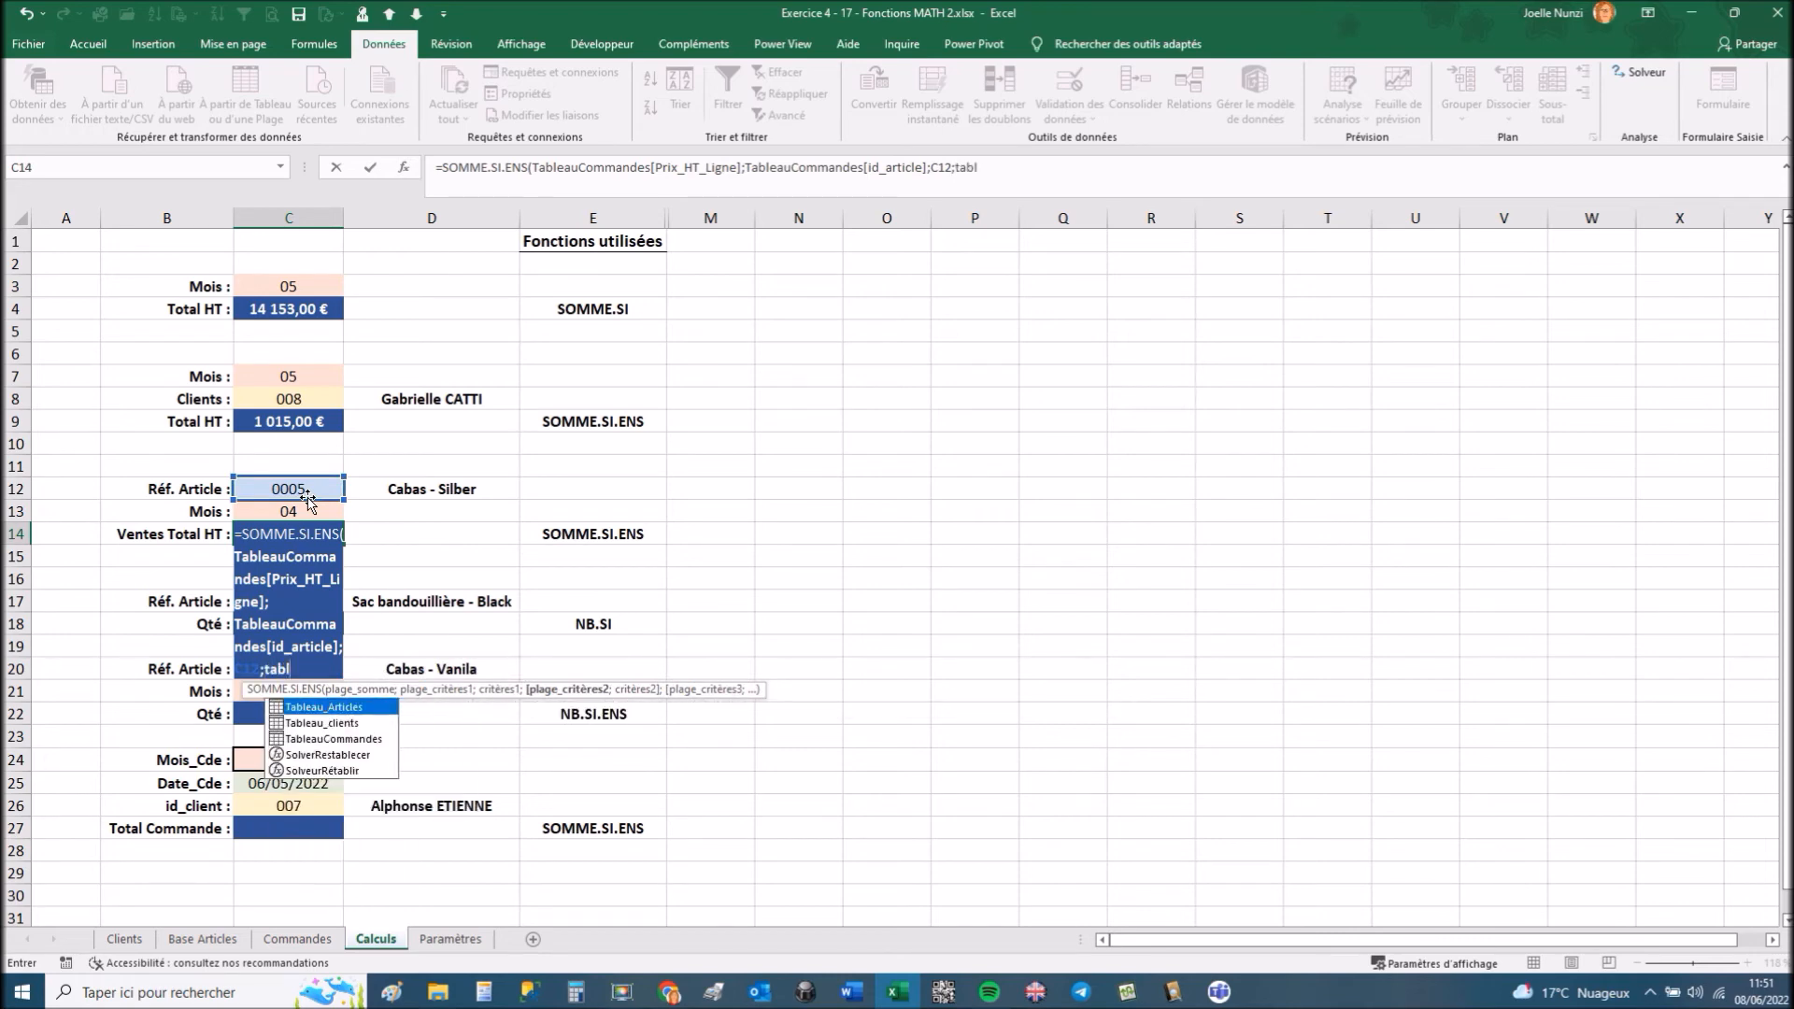
{"action": "double_click", "coordinate": [363, 740]}
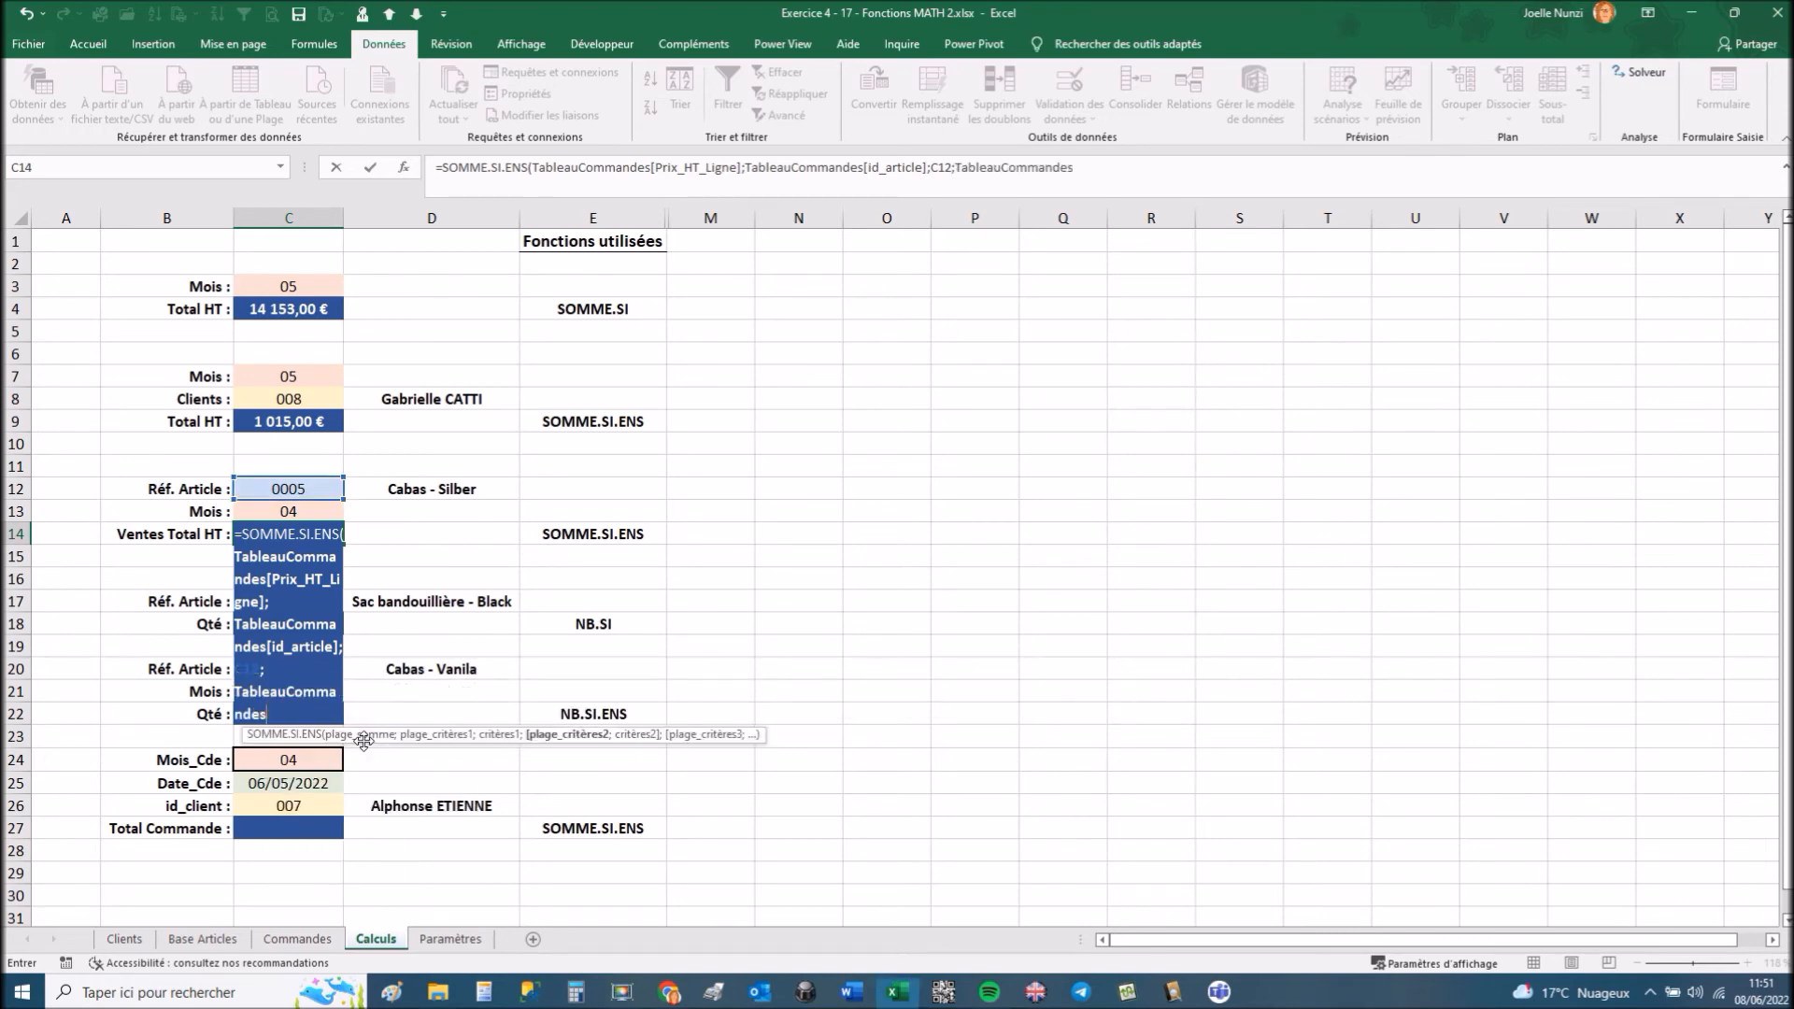
{"action": "type", "text": "["}
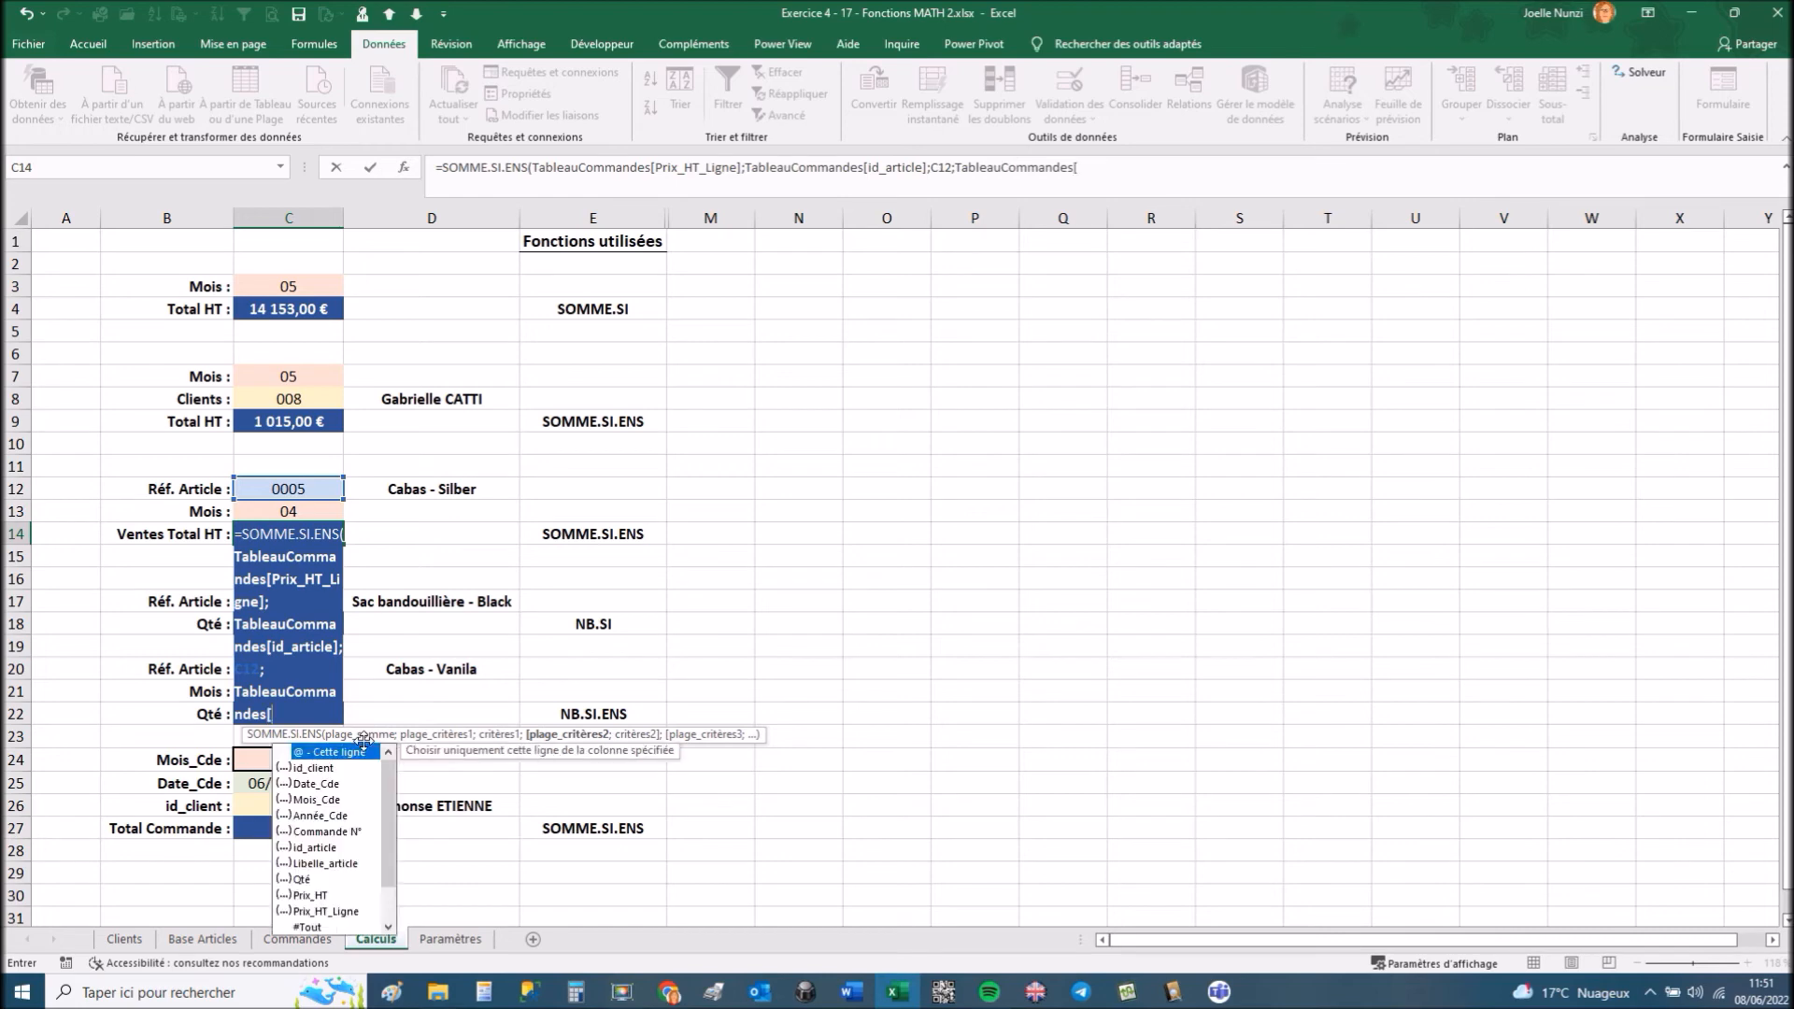
{"action": "double_click", "coordinate": [309, 800]}
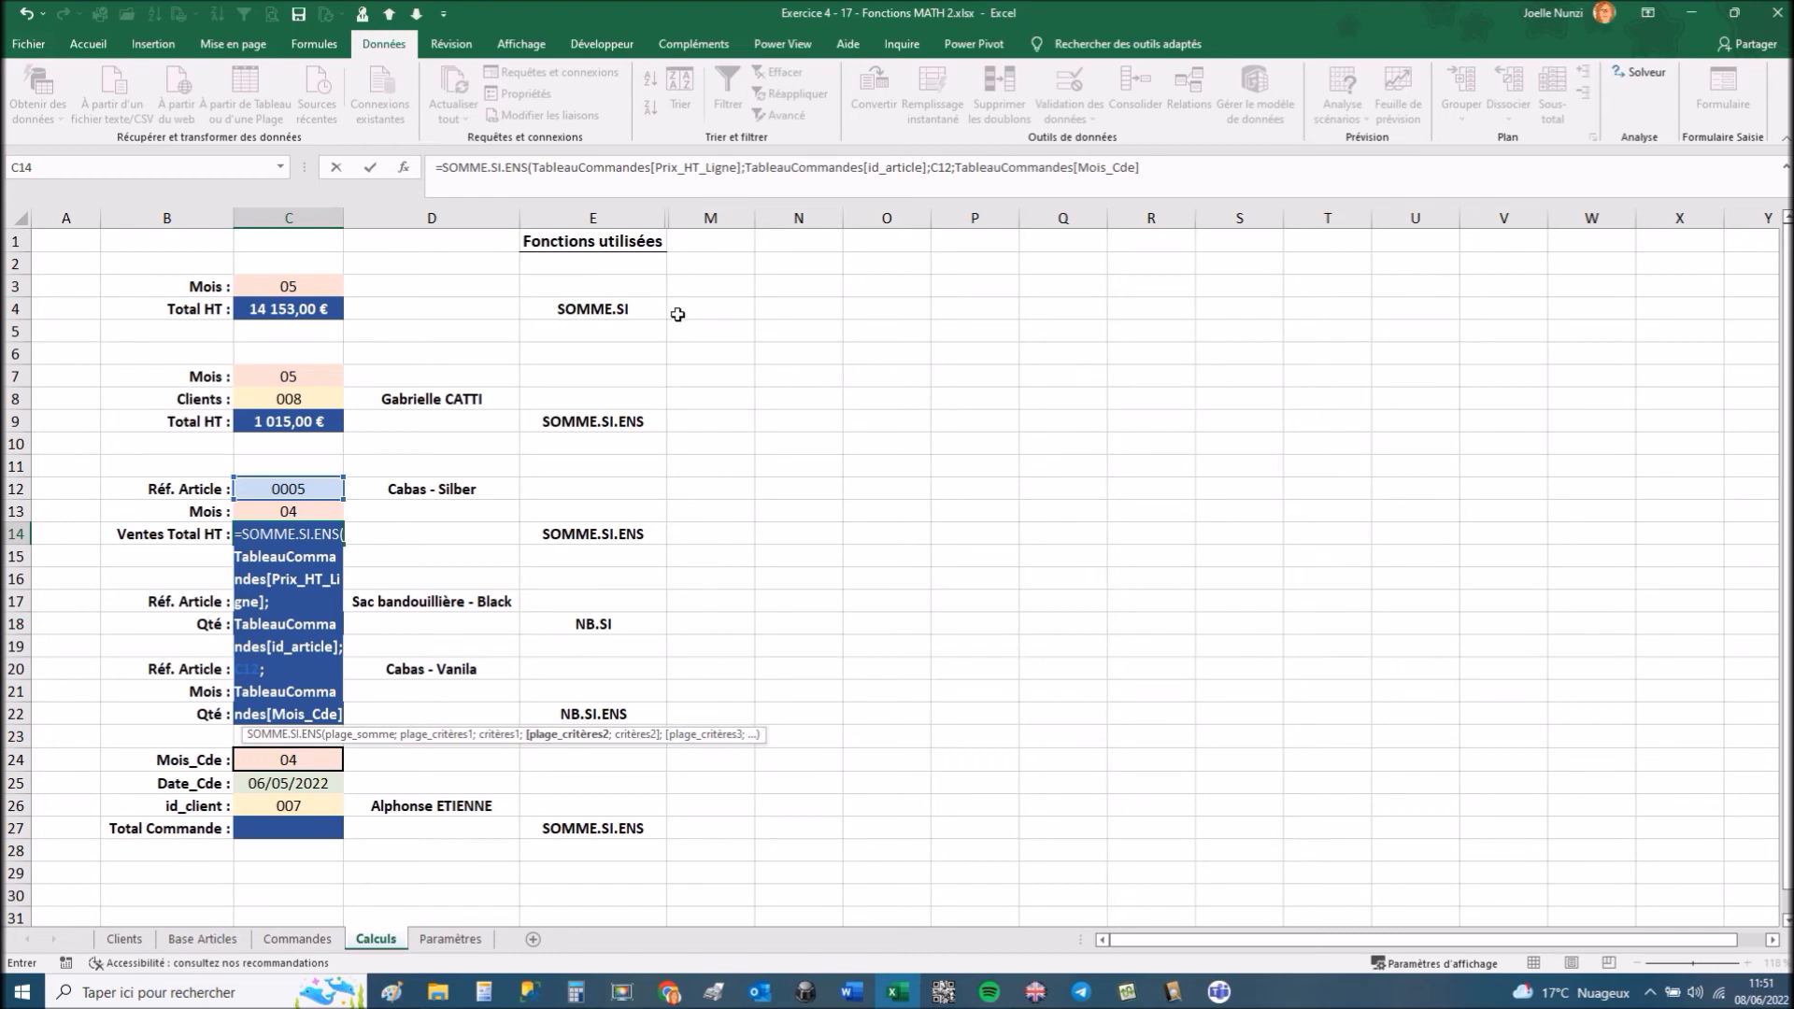
{"action": "type", "text": ";"}
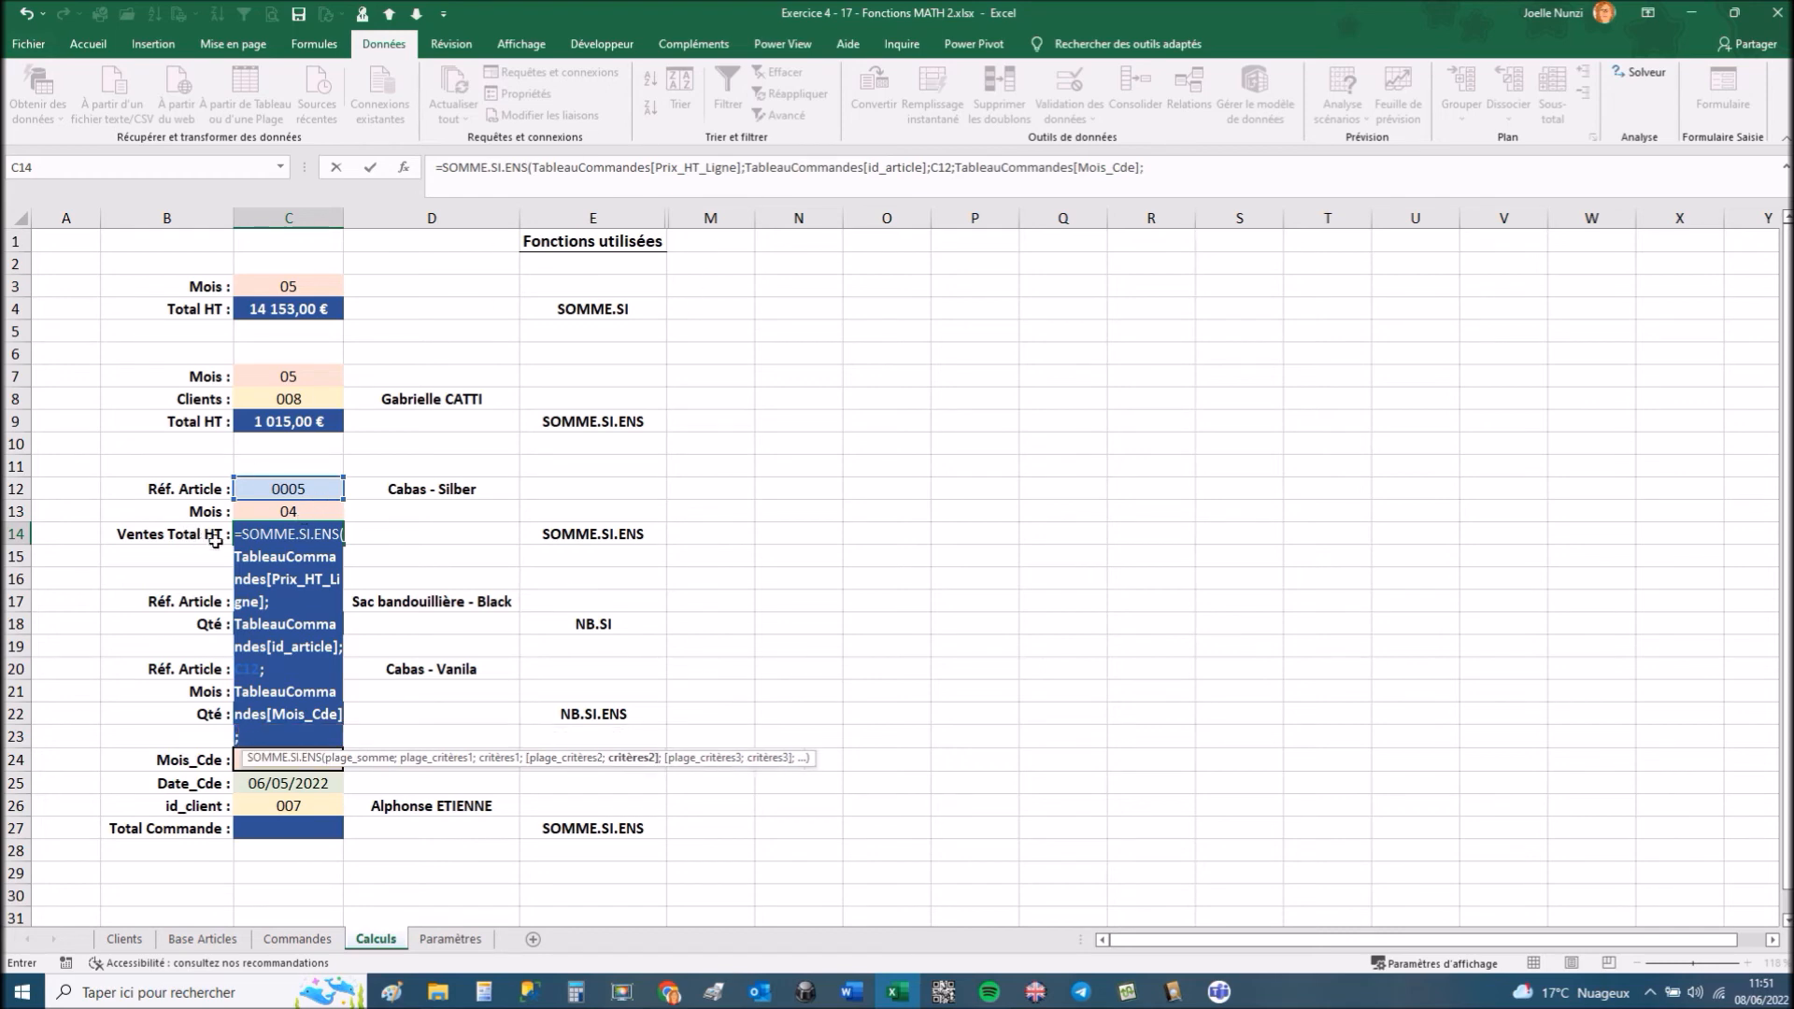
{"action": "left_click", "coordinate": [246, 513]}
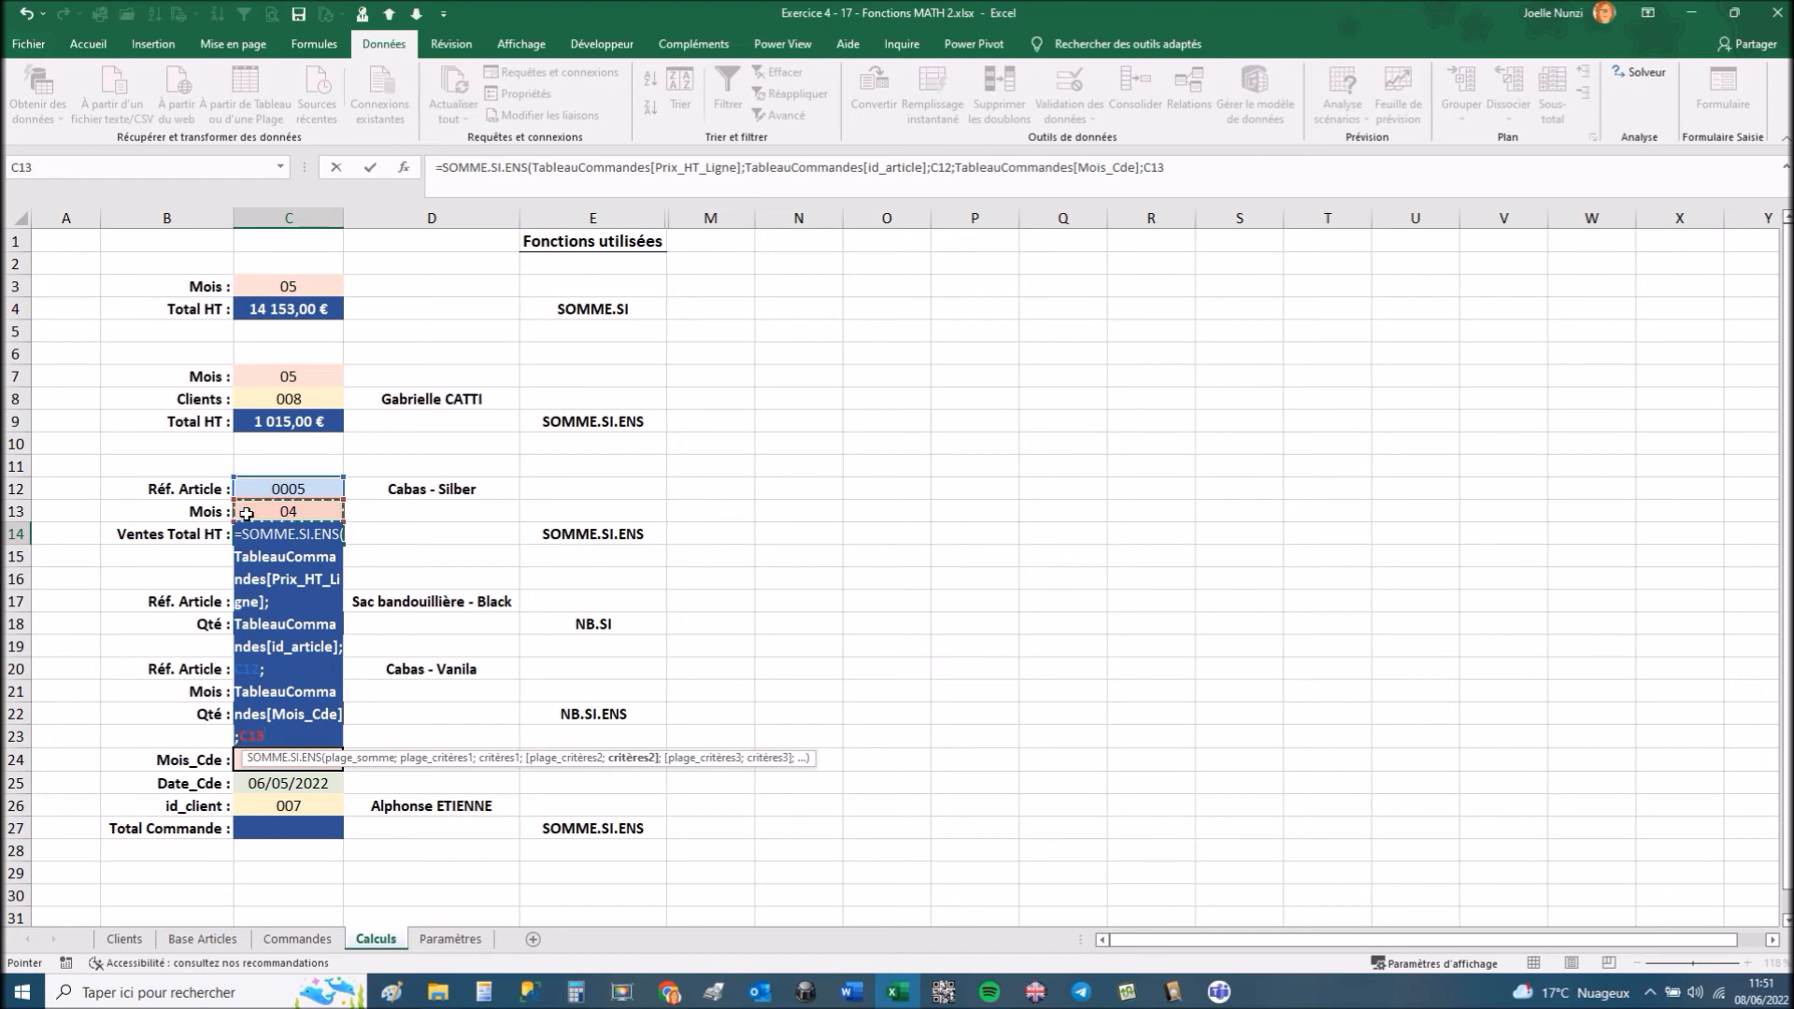
{"action": "key", "text": "Return"}
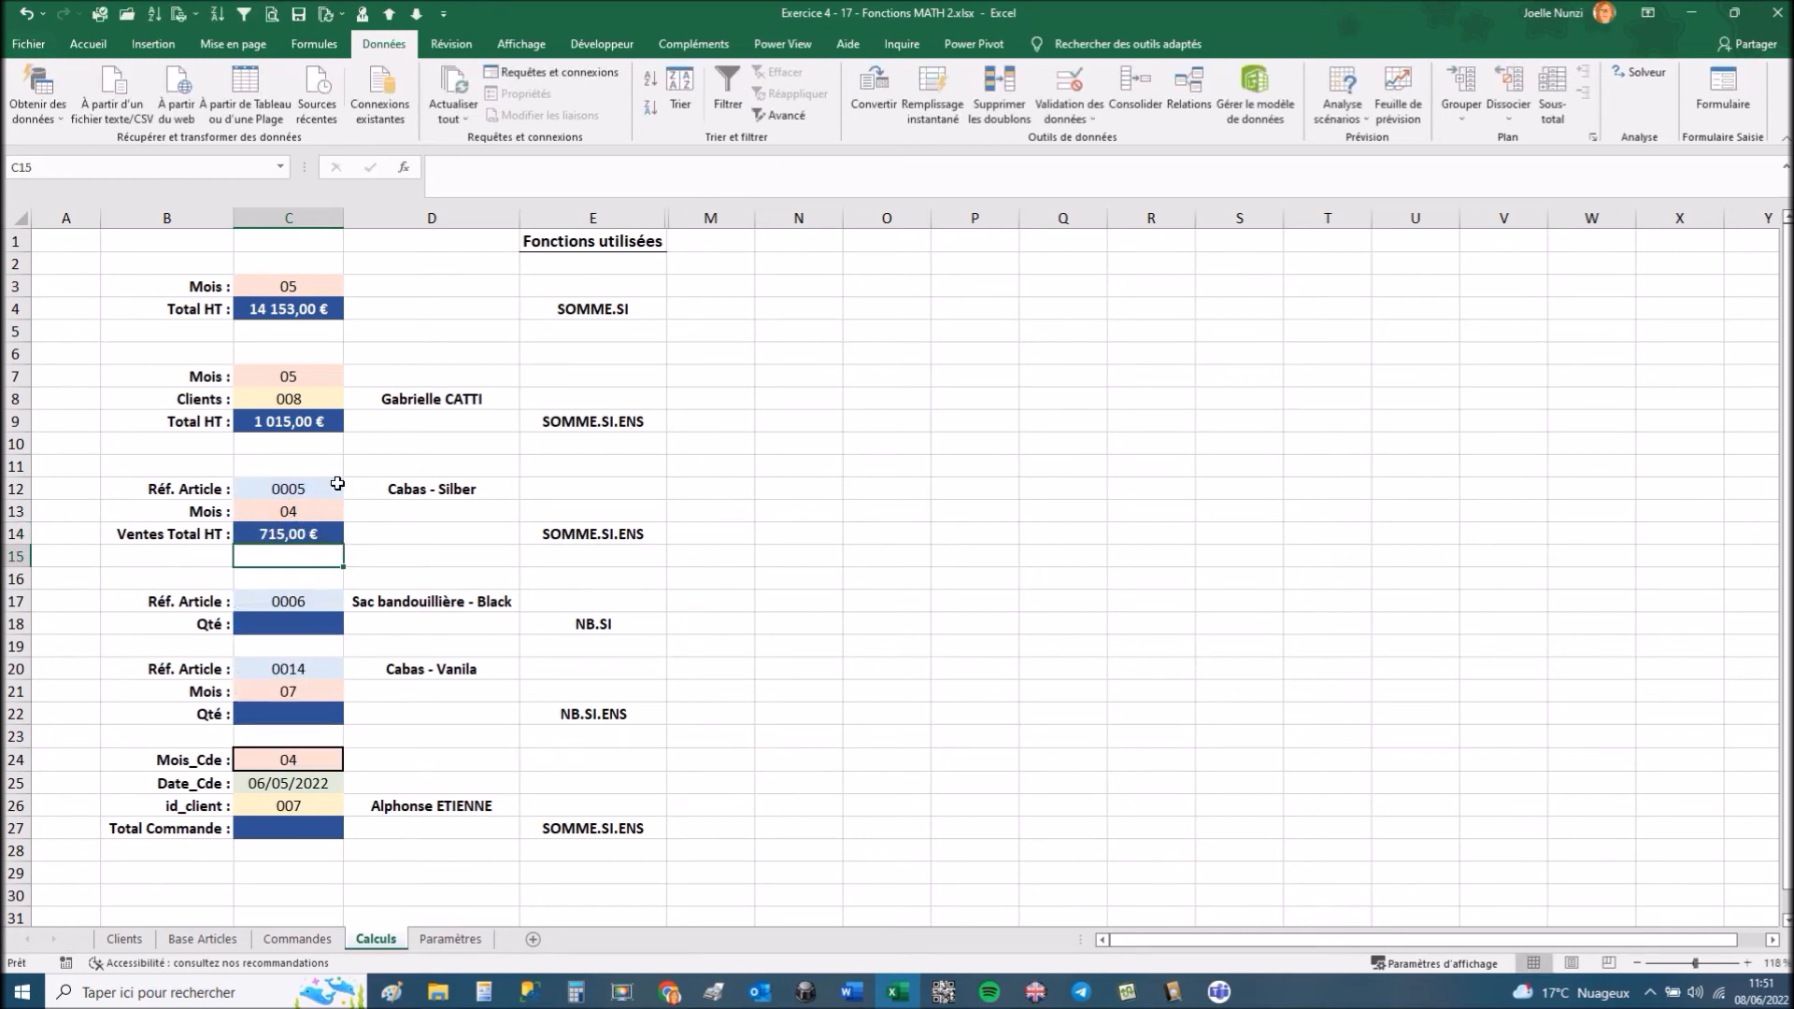
On the Commandes sheet, filter the Mois_Cde column to month 04 only.
{"action": "left_click", "coordinate": [225, 940]}
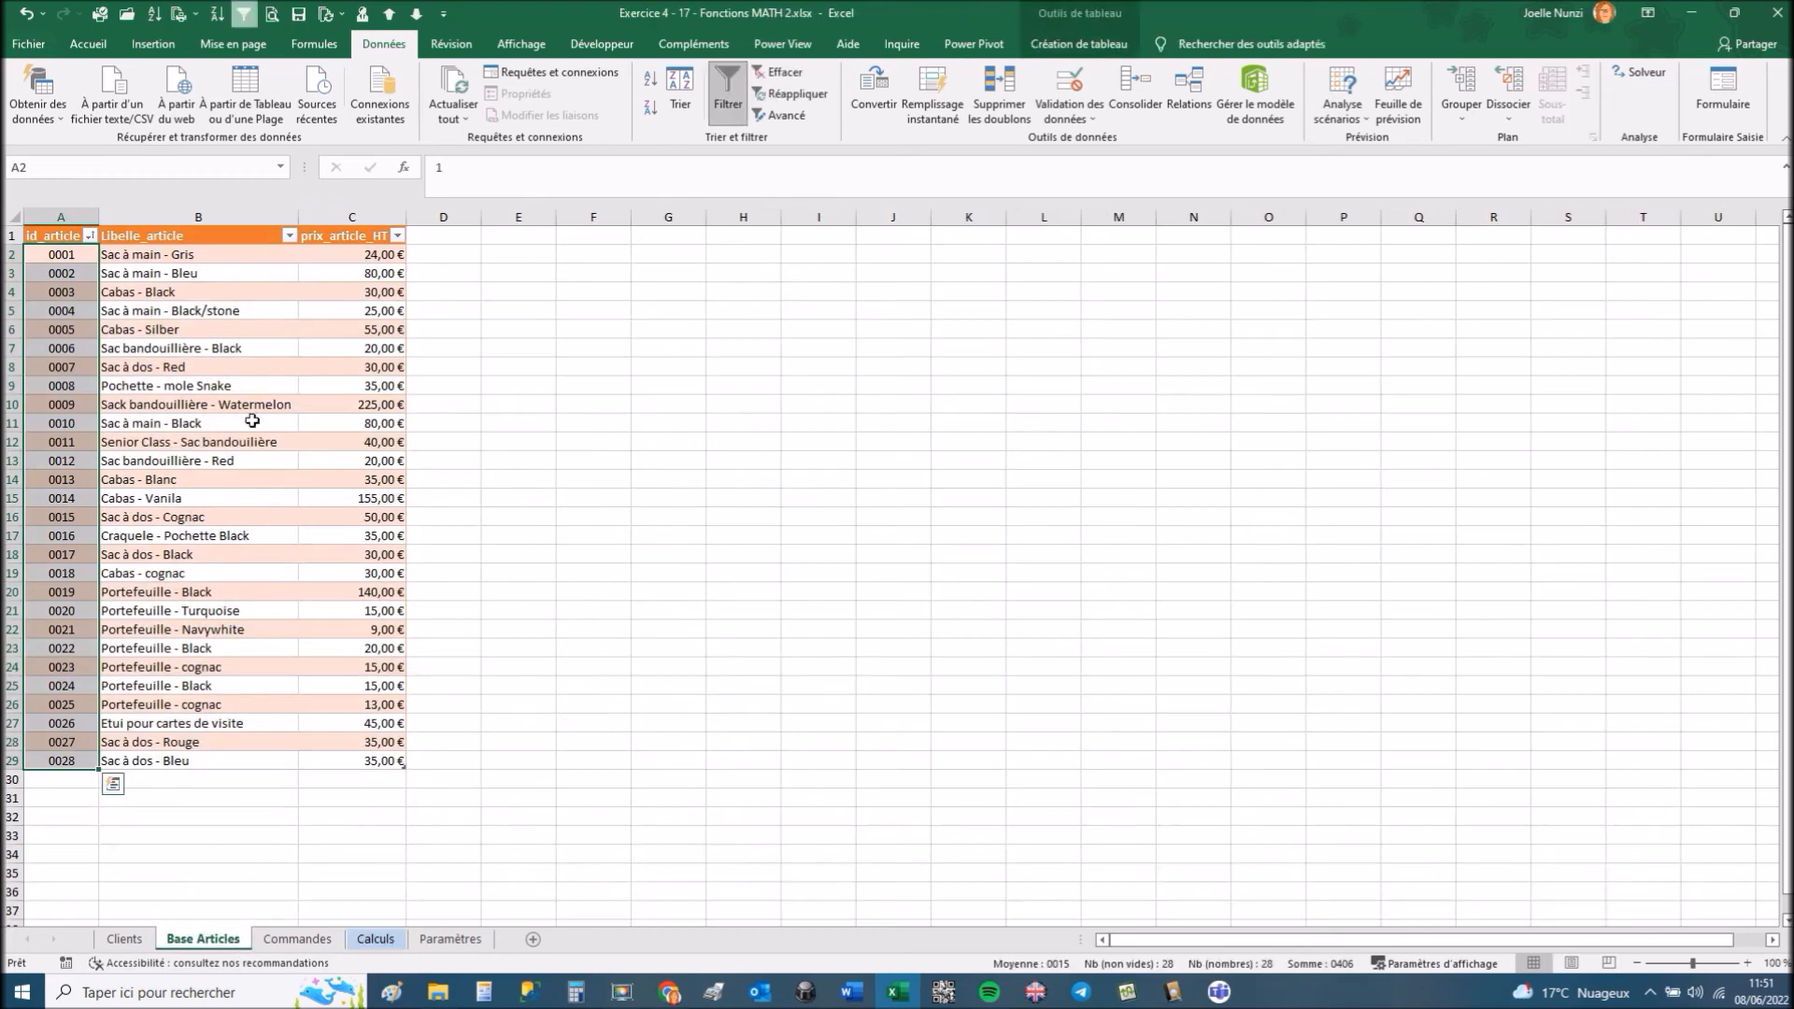
{"action": "left_click", "coordinate": [299, 941]}
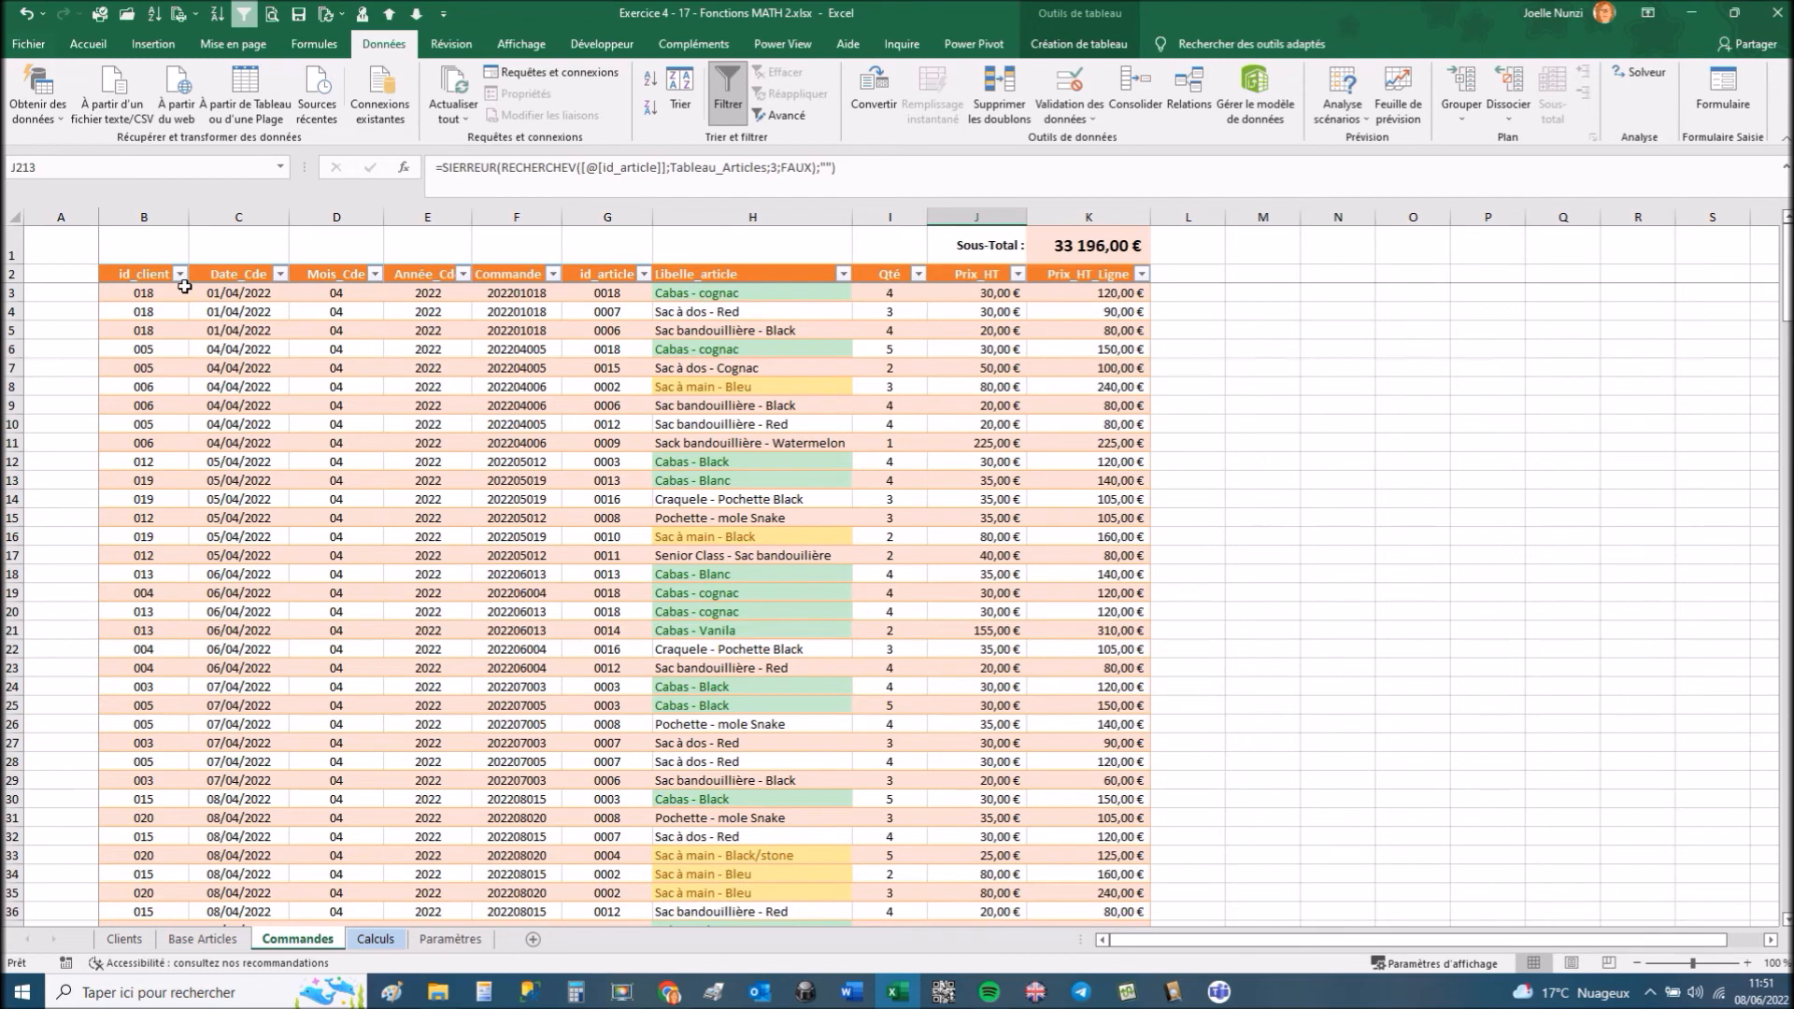
{"action": "left_click", "coordinate": [375, 276]}
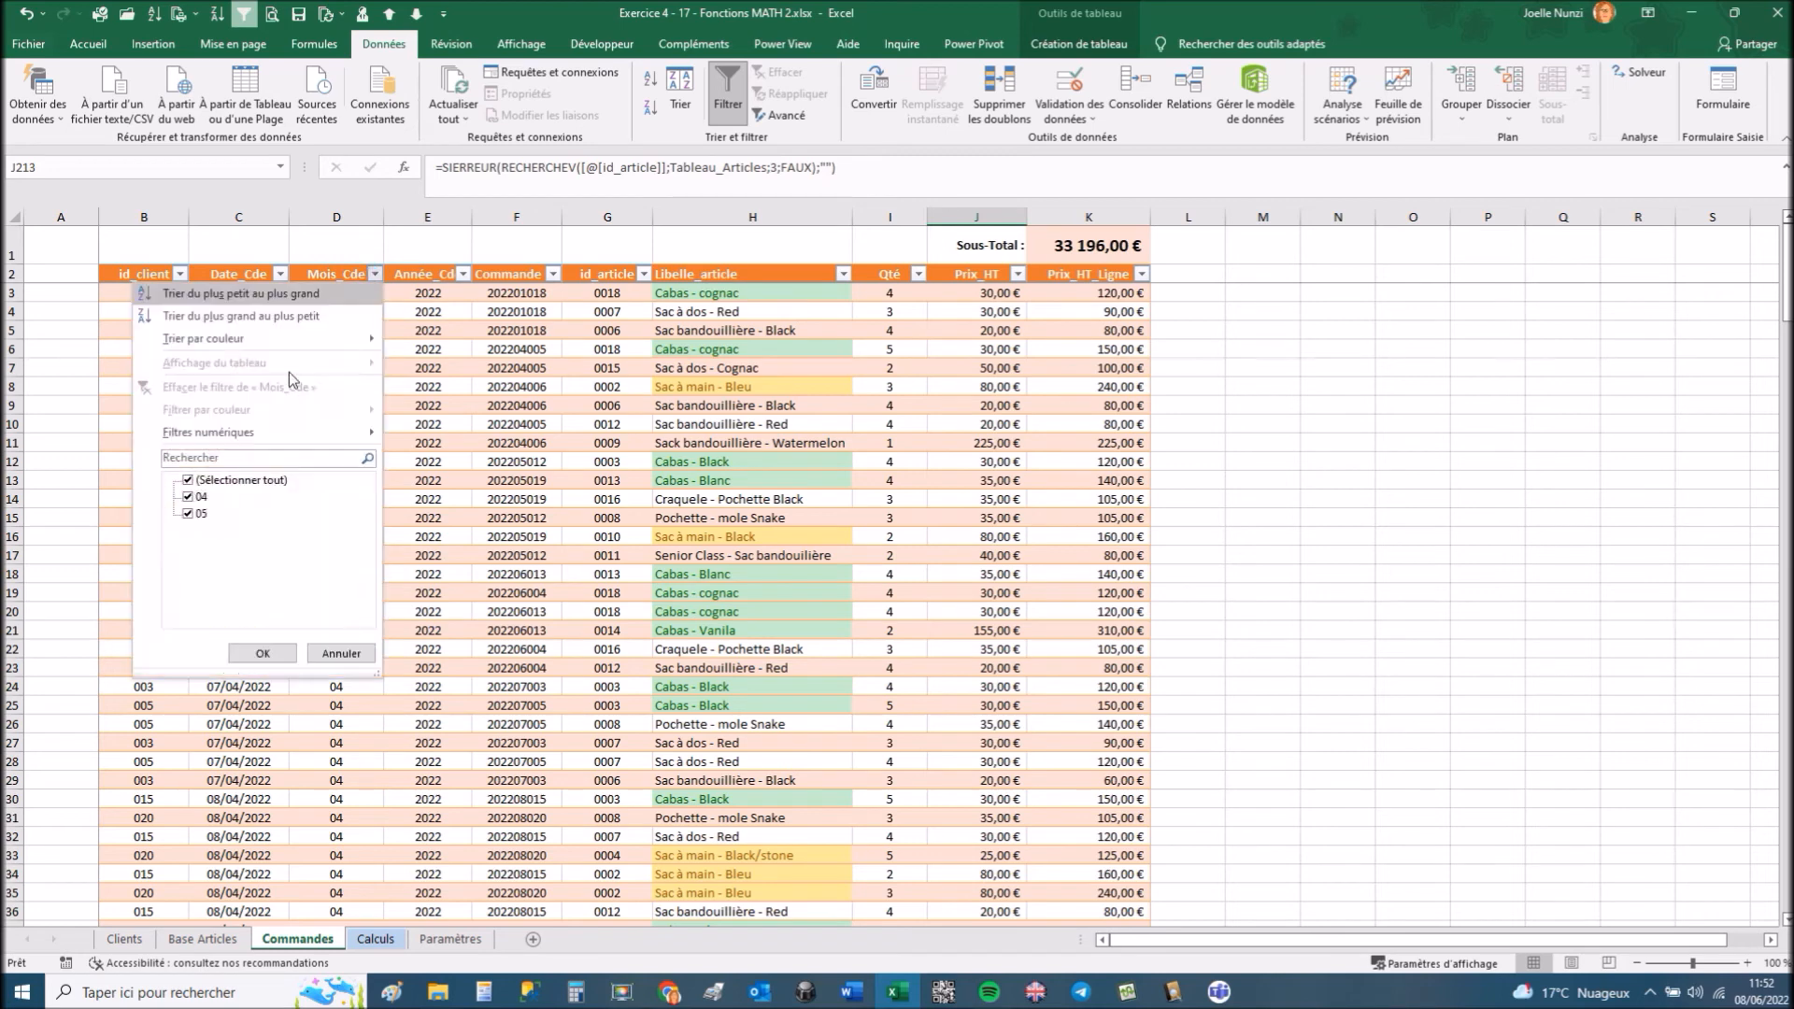
{"action": "left_click", "coordinate": [189, 481]}
{"action": "left_click", "coordinate": [193, 499]}
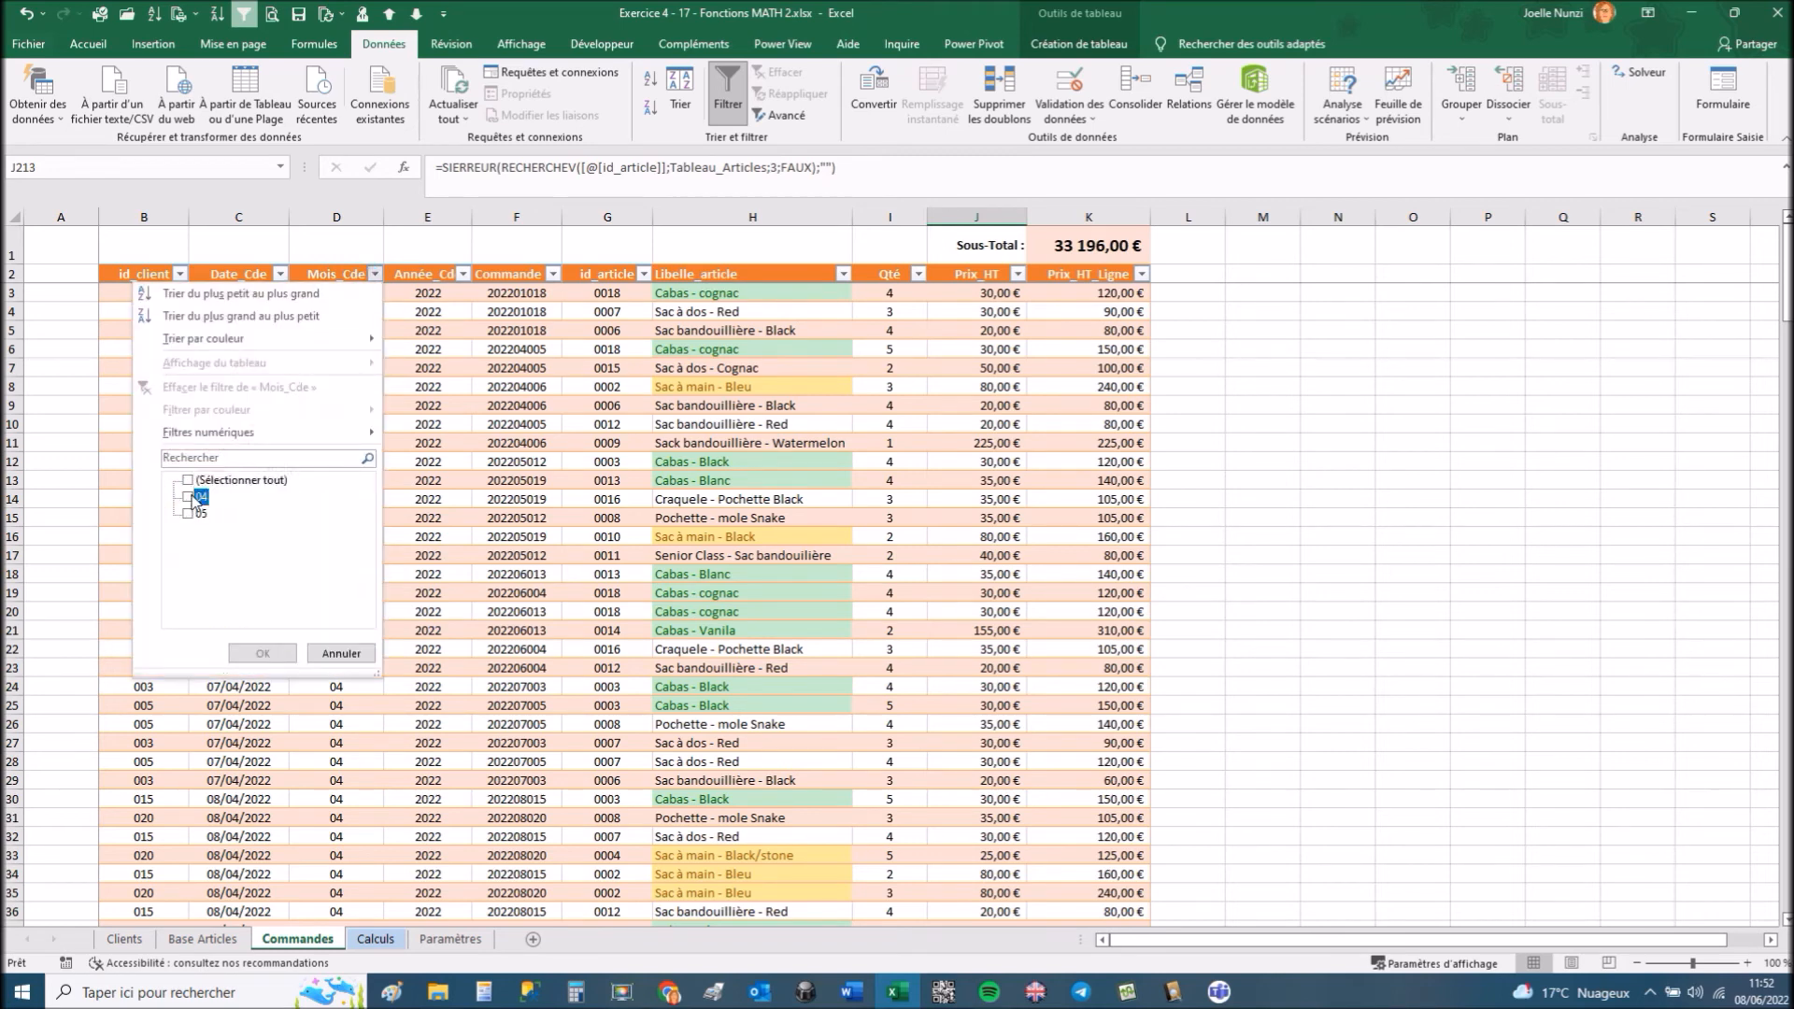
{"action": "left_click", "coordinate": [254, 654]}
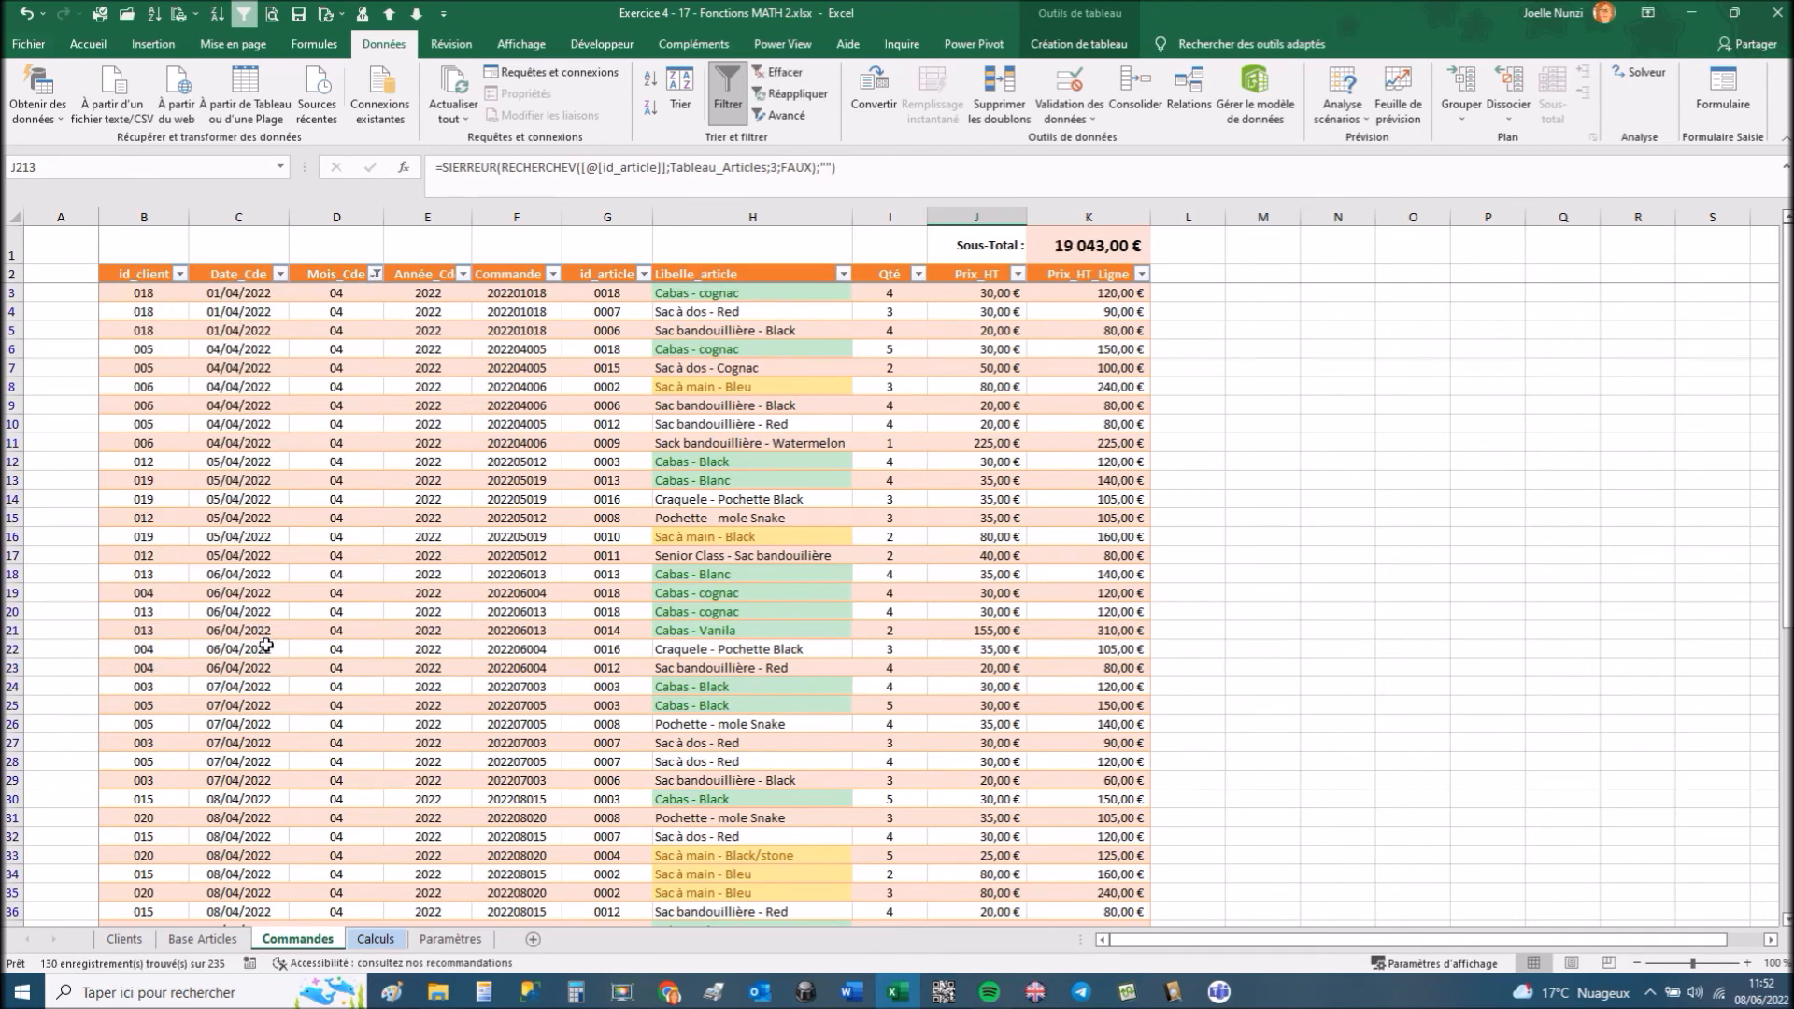
Filter id_article to 0005 as well to check the Sous-Total against Calculs!C14, and clear all the filters.
{"action": "left_click", "coordinate": [644, 273]}
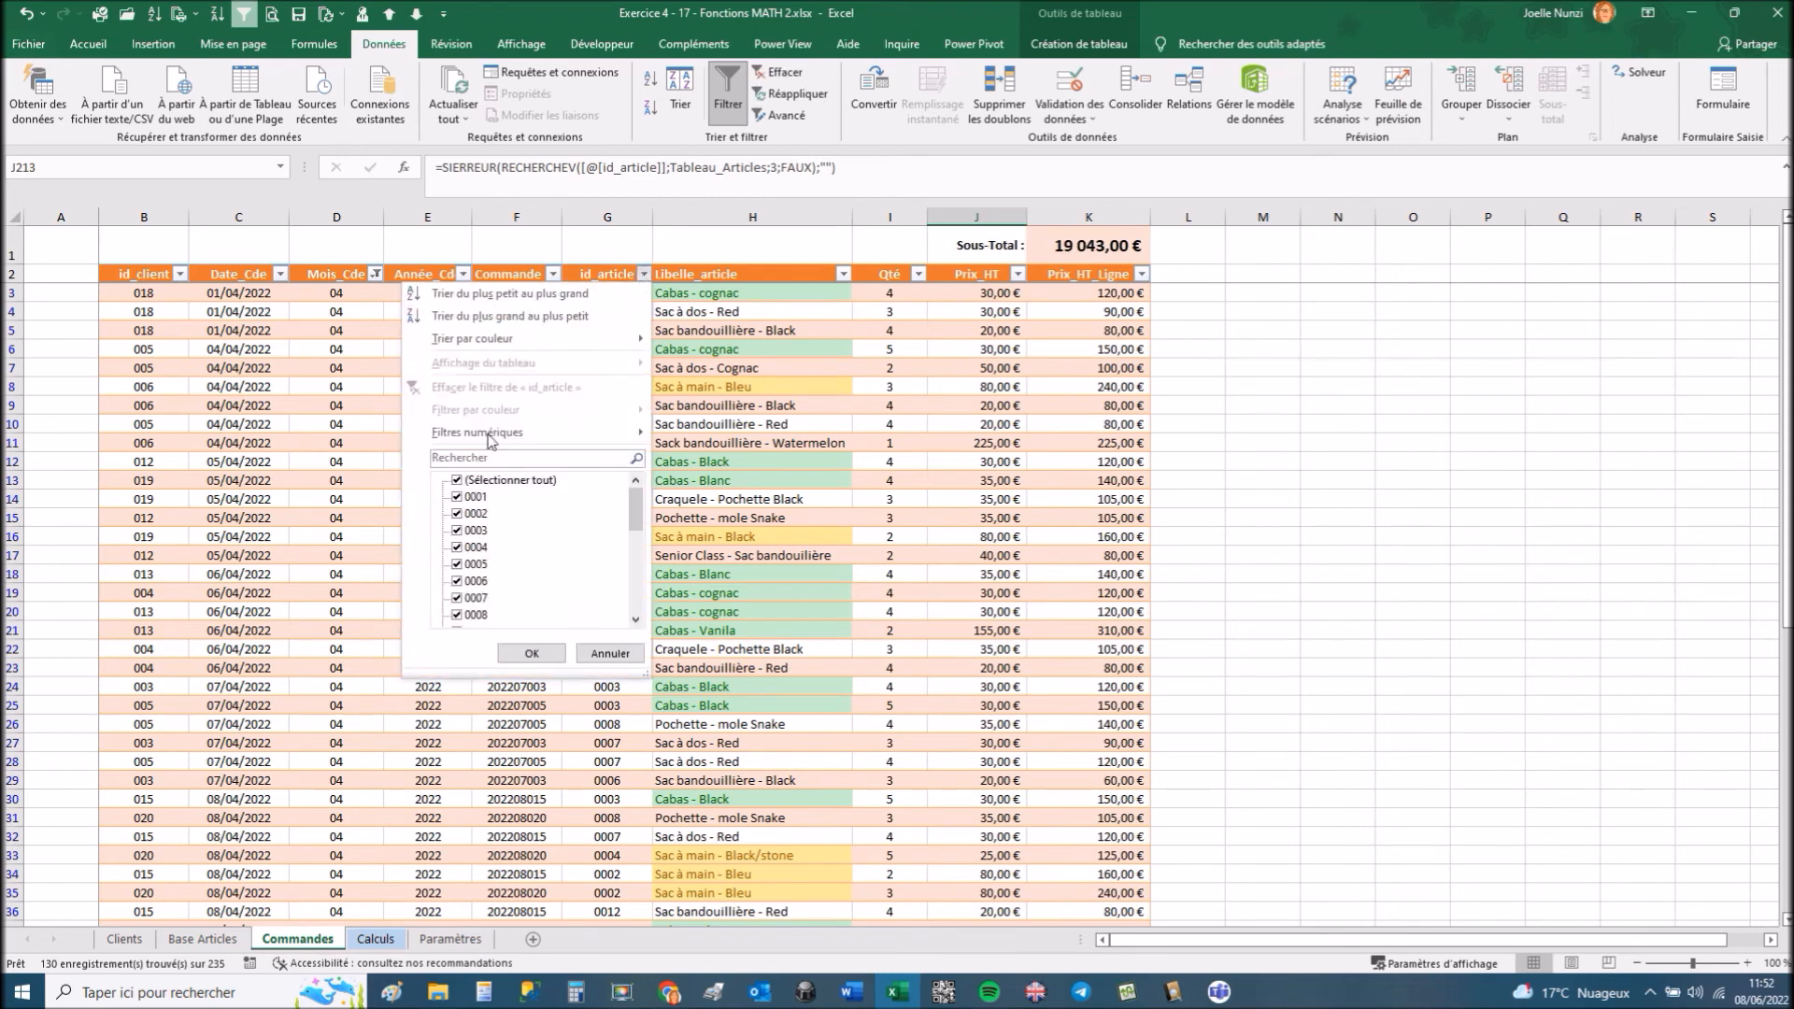
{"action": "left_click", "coordinate": [457, 481]}
{"action": "left_click", "coordinate": [458, 564]}
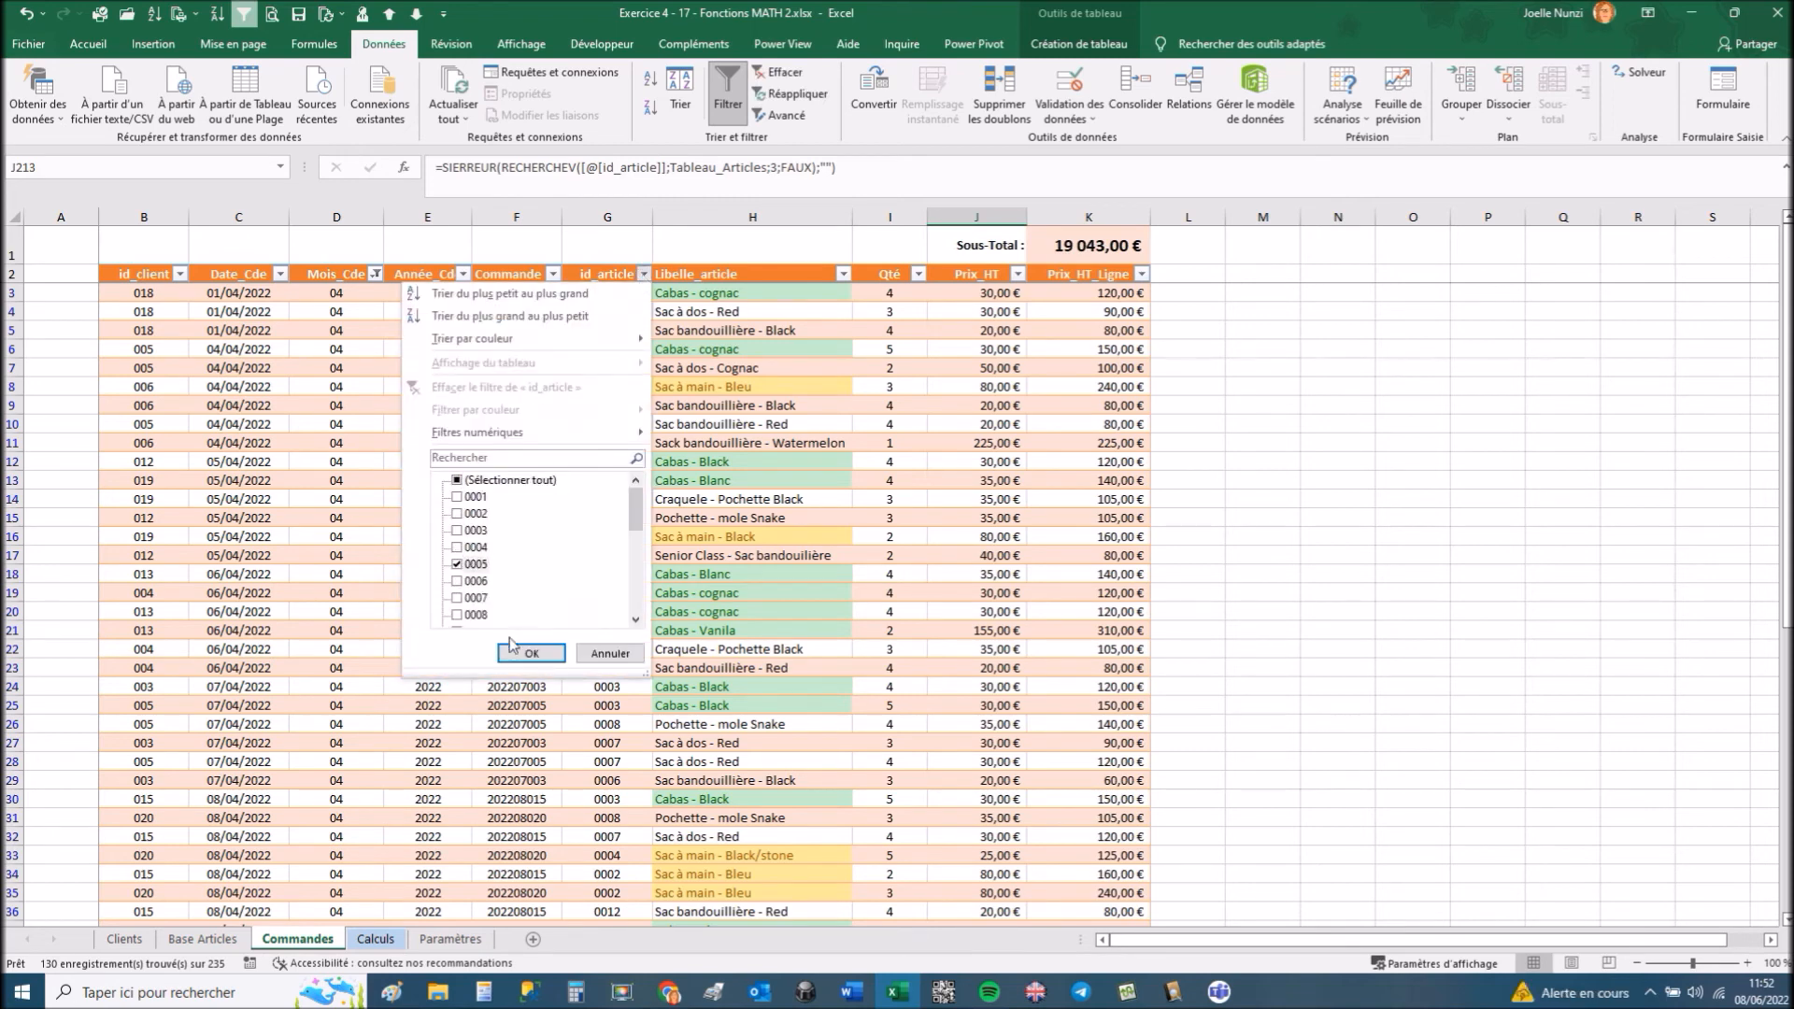
{"action": "left_click", "coordinate": [529, 654]}
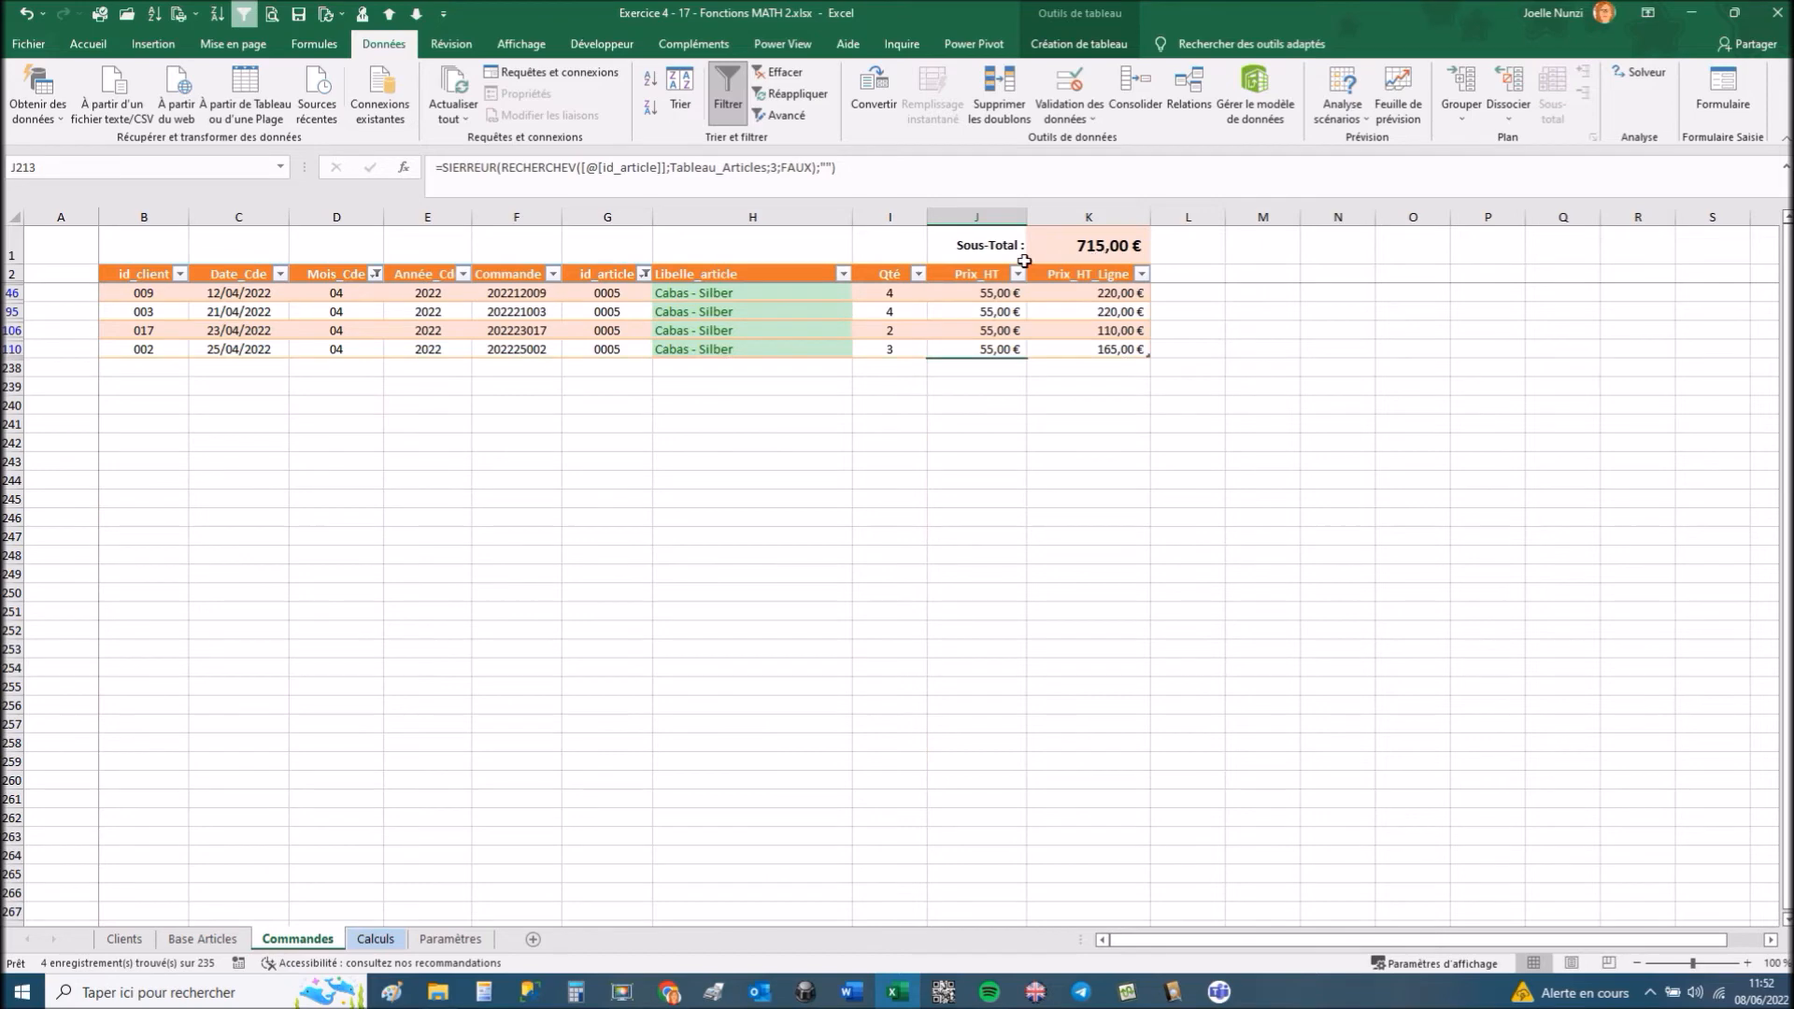
{"action": "left_click", "coordinate": [366, 311]}
{"action": "left_click", "coordinate": [766, 75]}
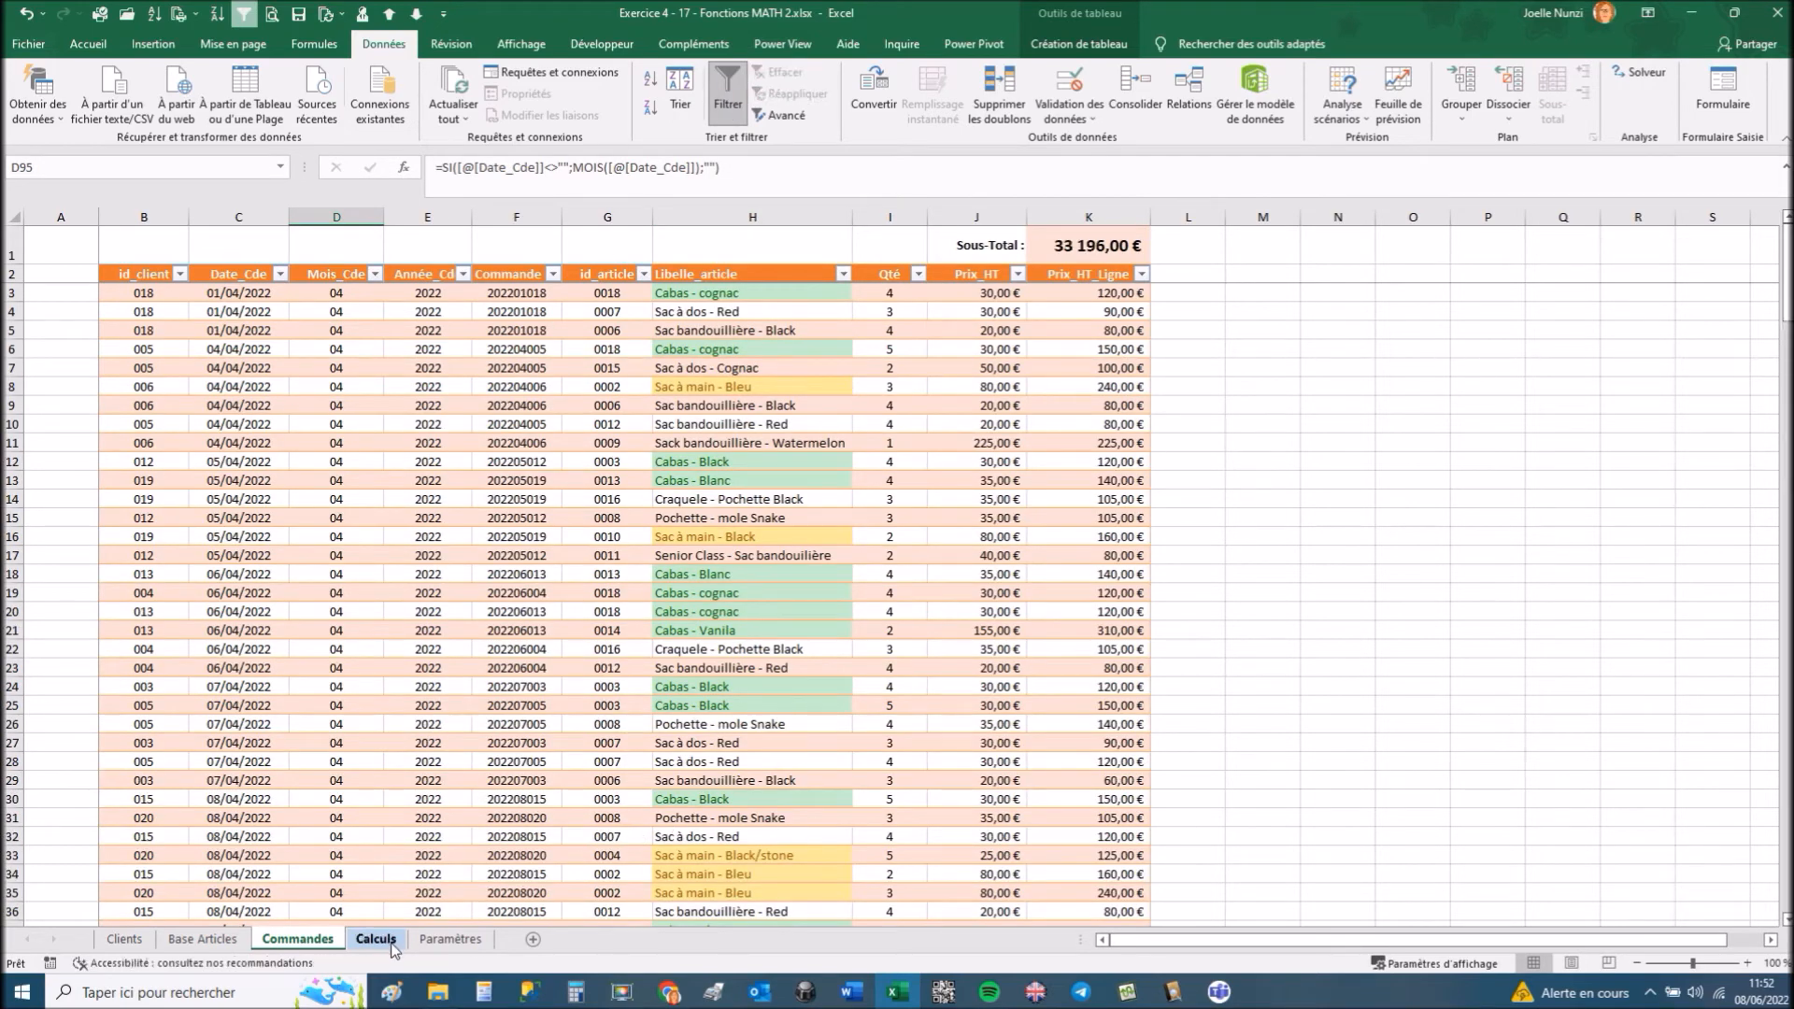
On the Calculs sheet, enter an NB.SI formula in C18 with TableauCommandes[id_article] as the range and C17 as the criterion.
{"action": "left_click", "coordinate": [377, 939]}
{"action": "left_click", "coordinate": [313, 628]}
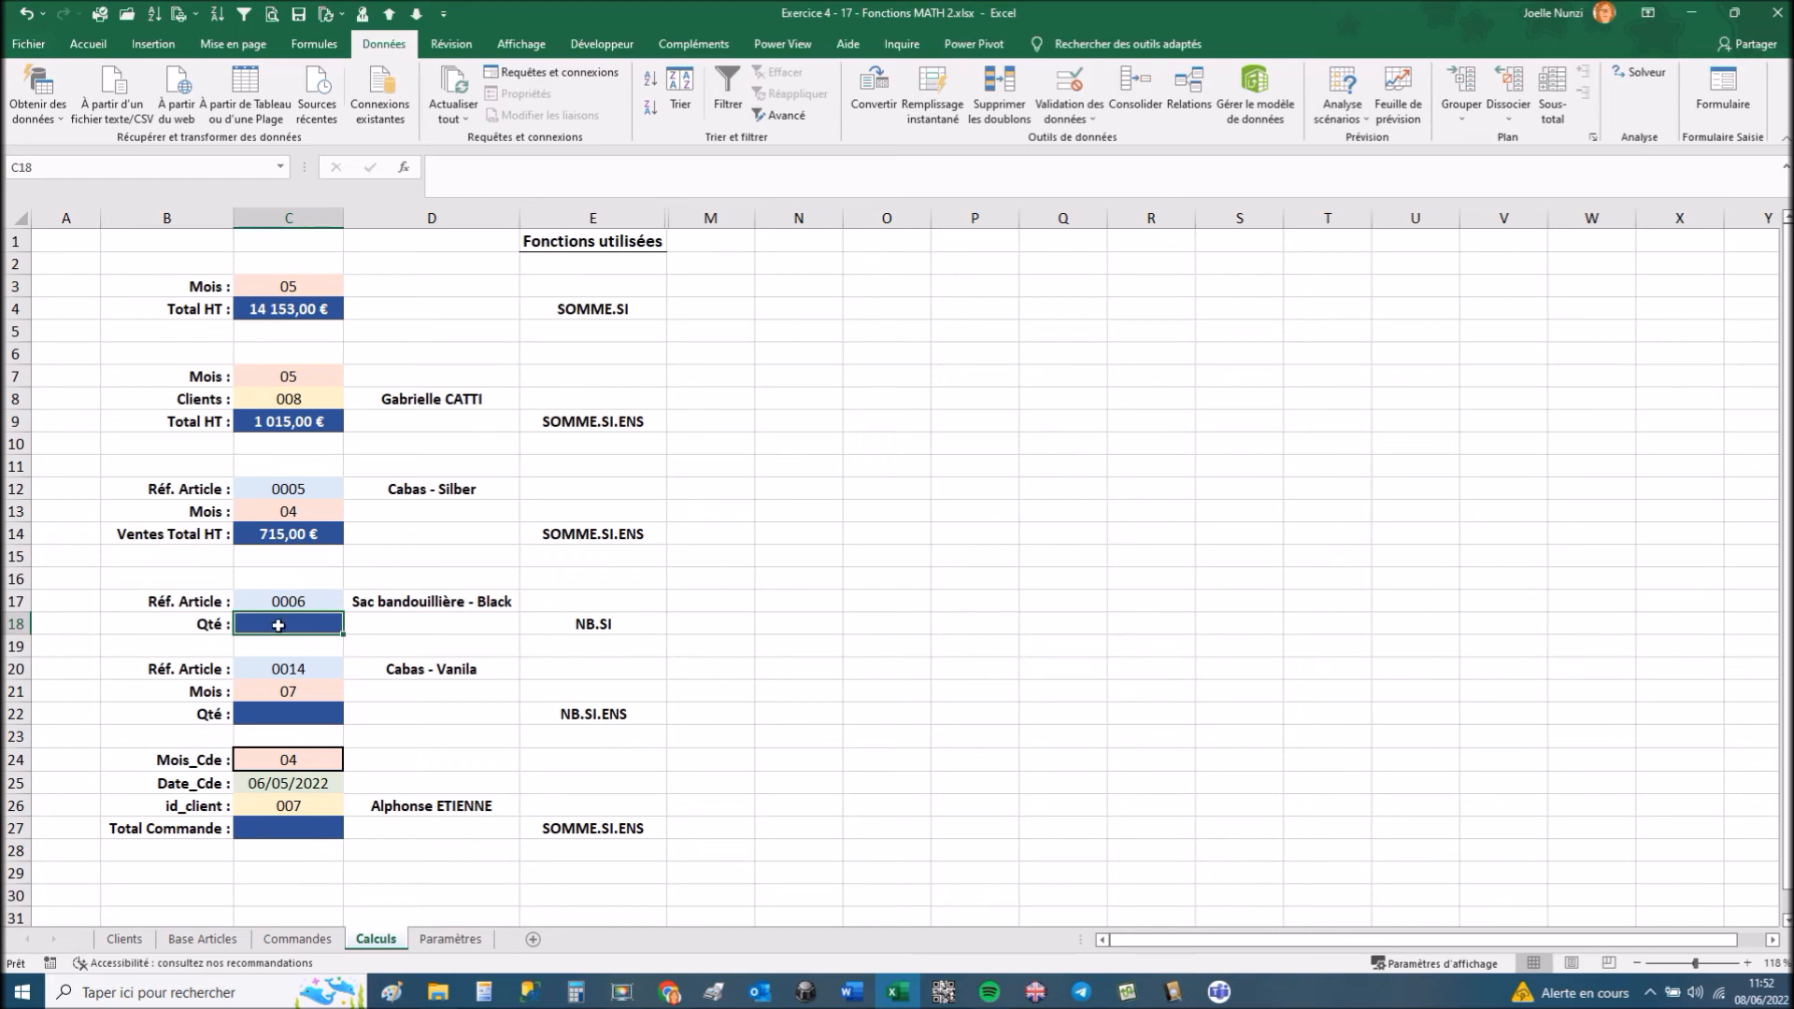
{"action": "type", "text": "="}
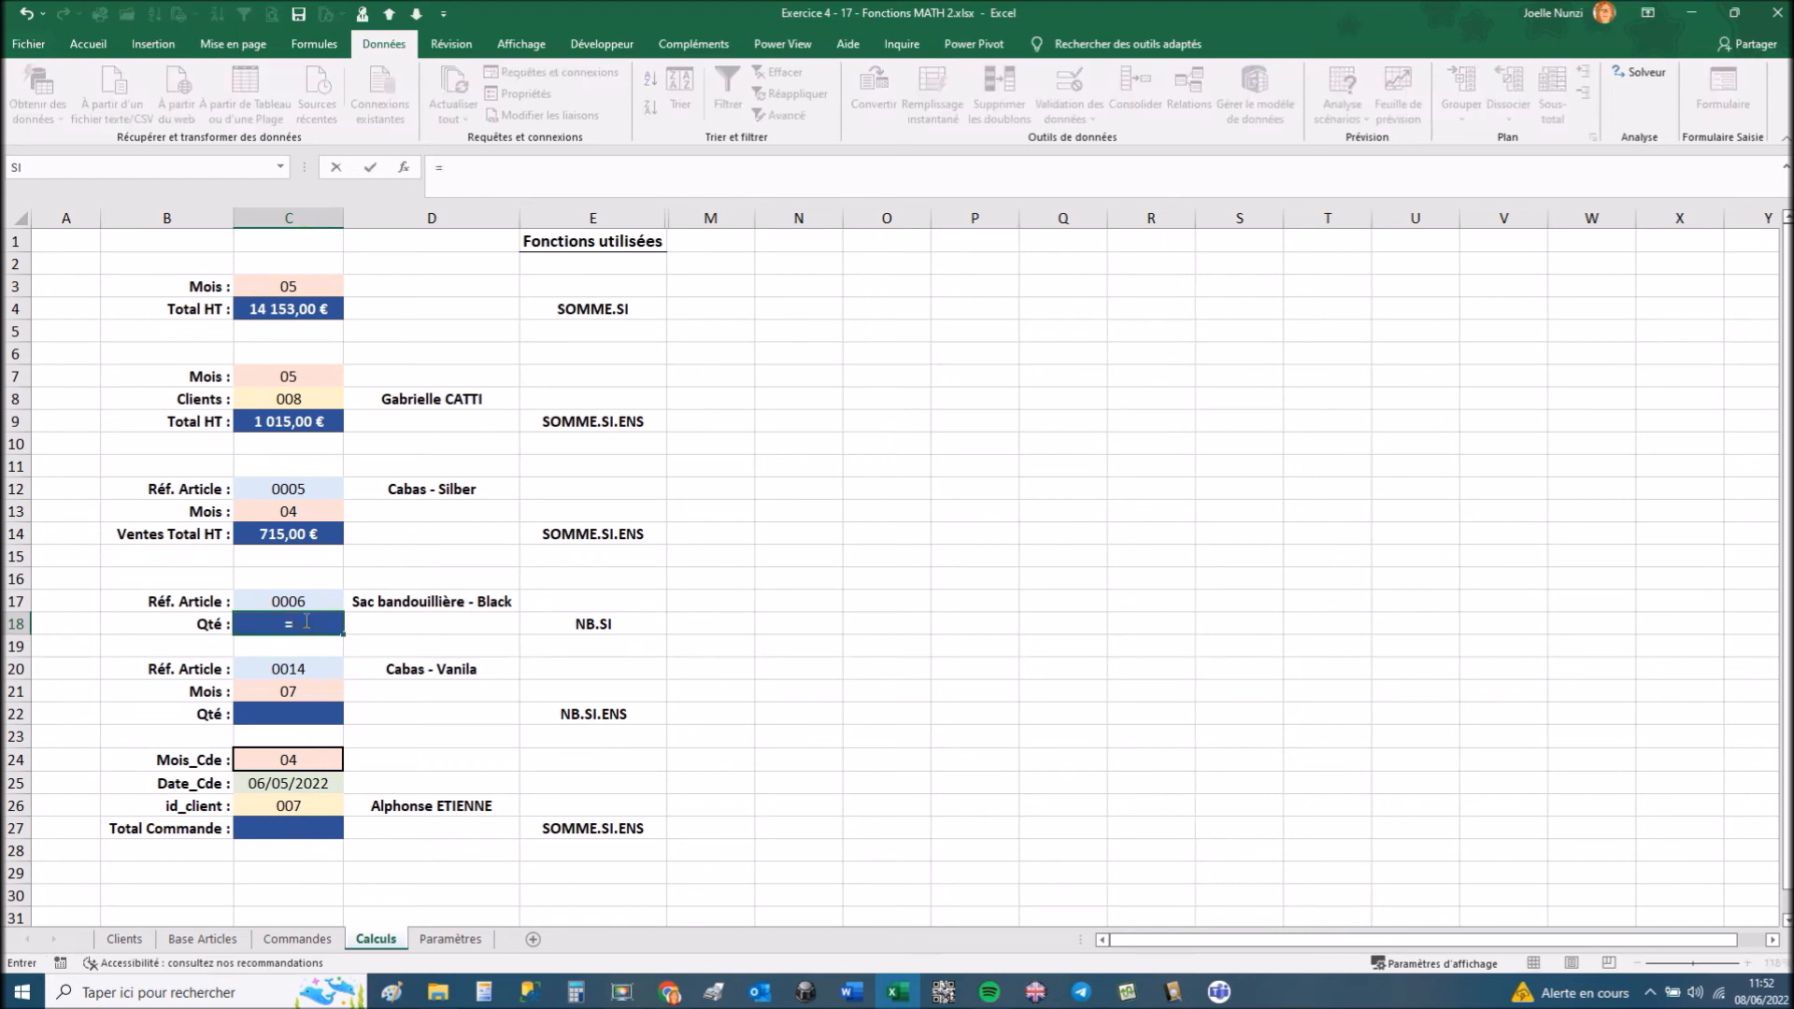
{"action": "type", "text": "nb"}
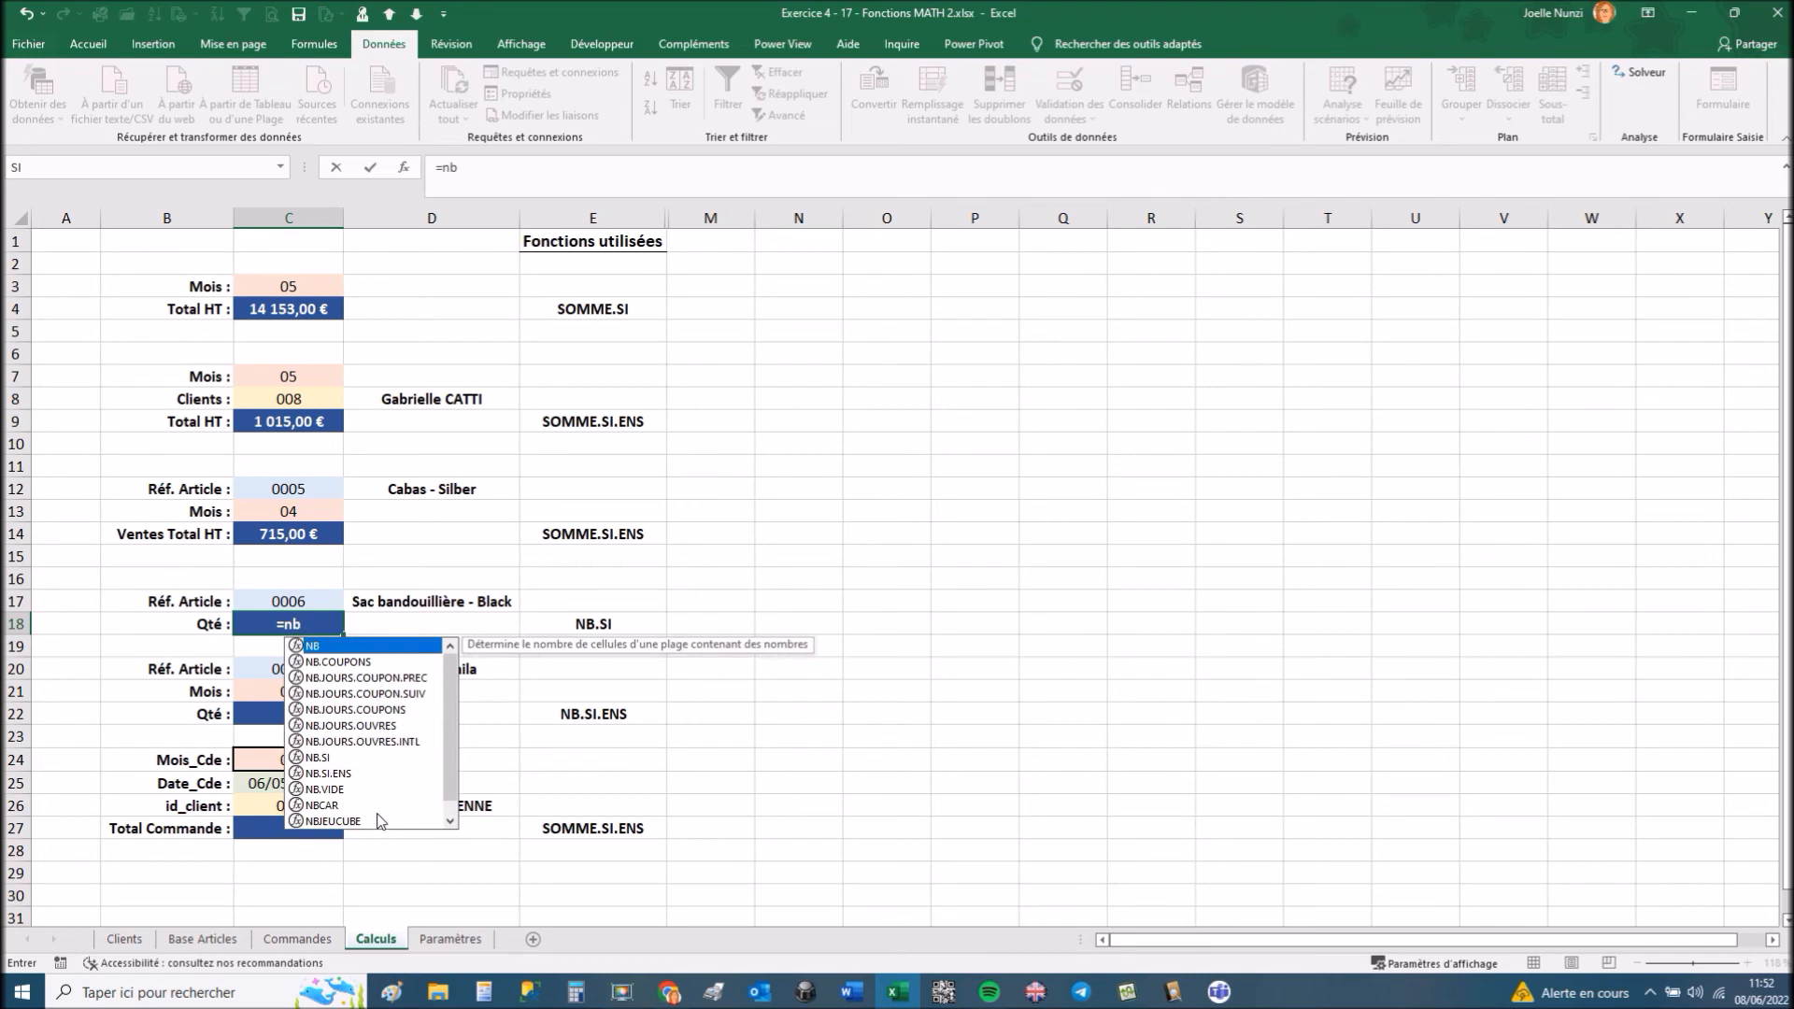
{"action": "double_click", "coordinate": [319, 758]}
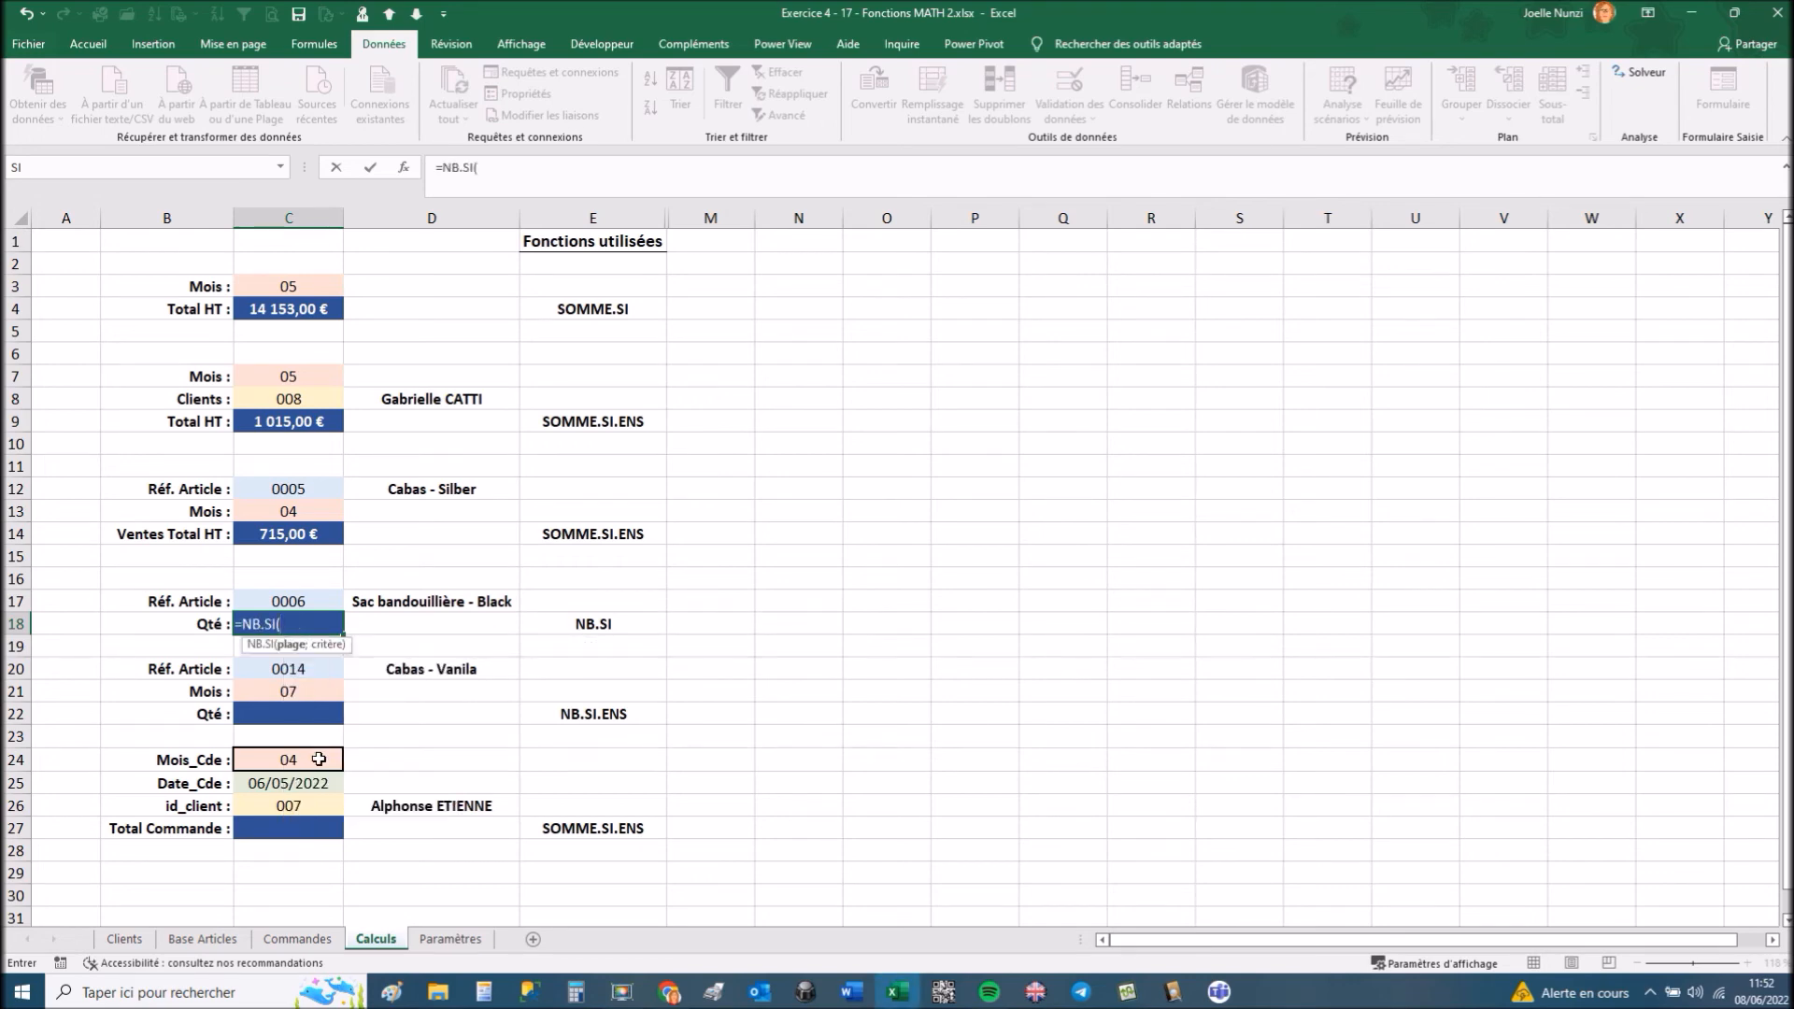
{"action": "type", "text": "tabl"}
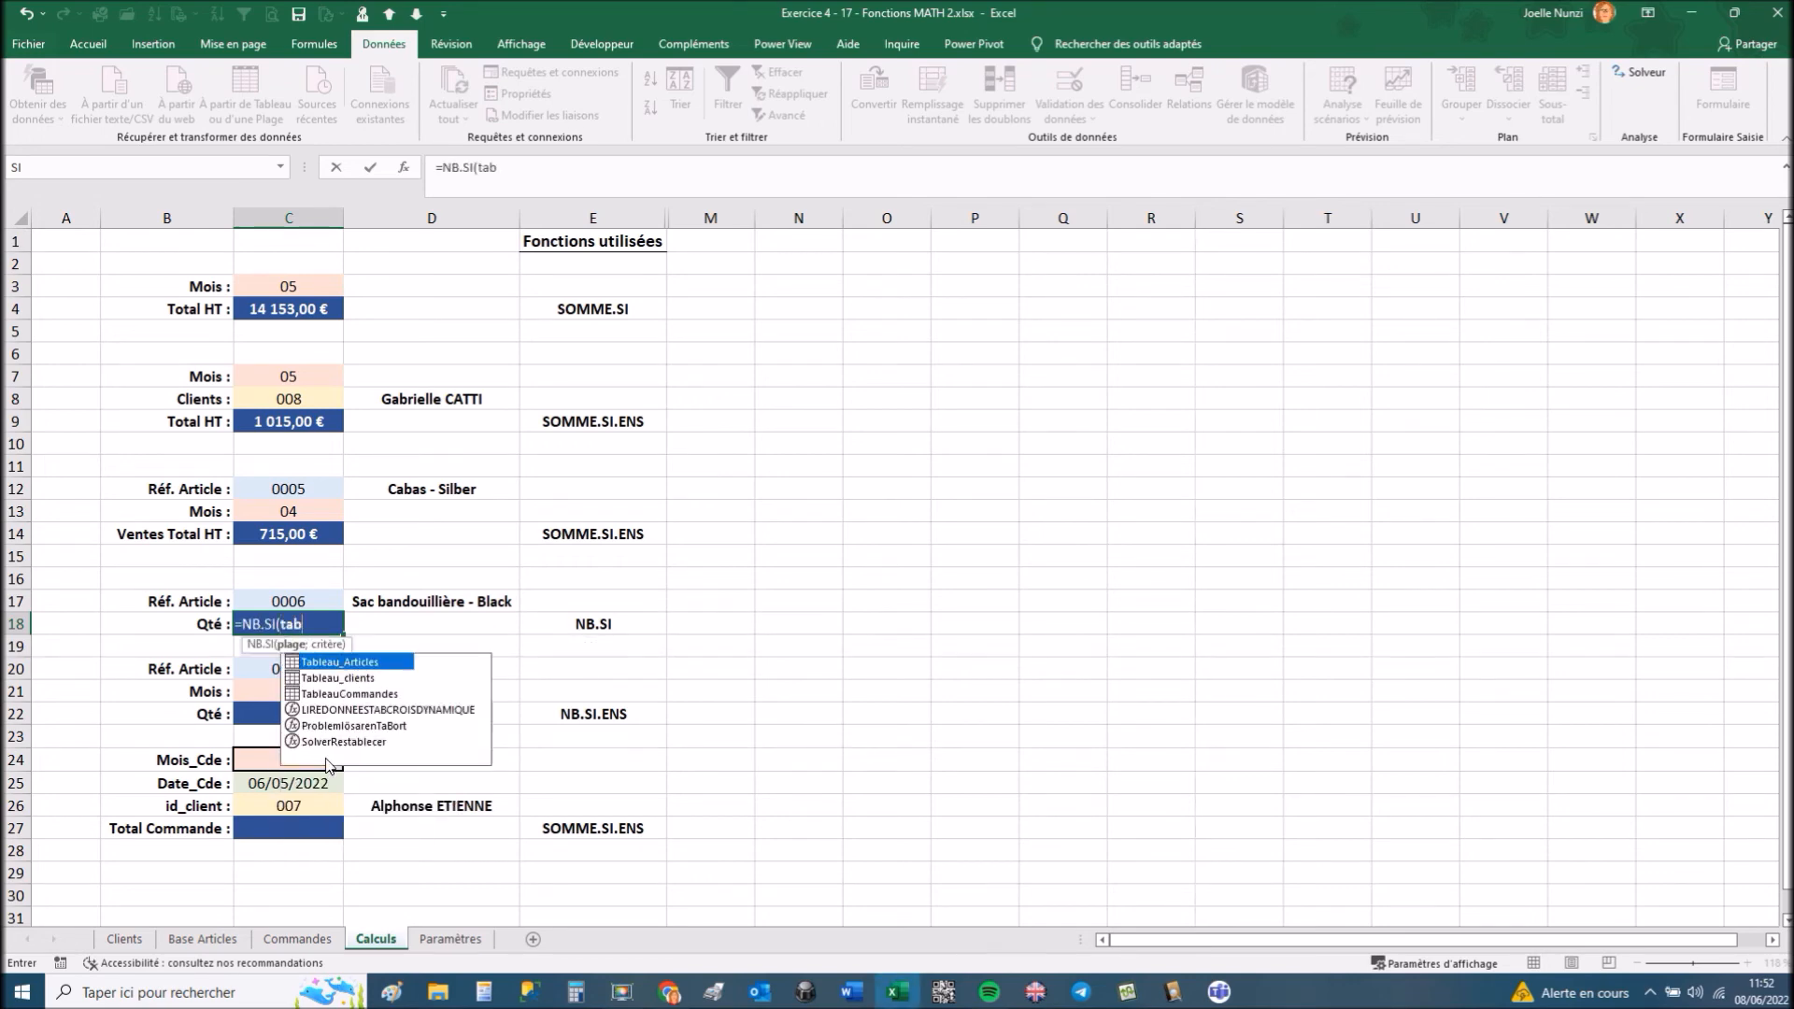
{"action": "double_click", "coordinate": [351, 694]}
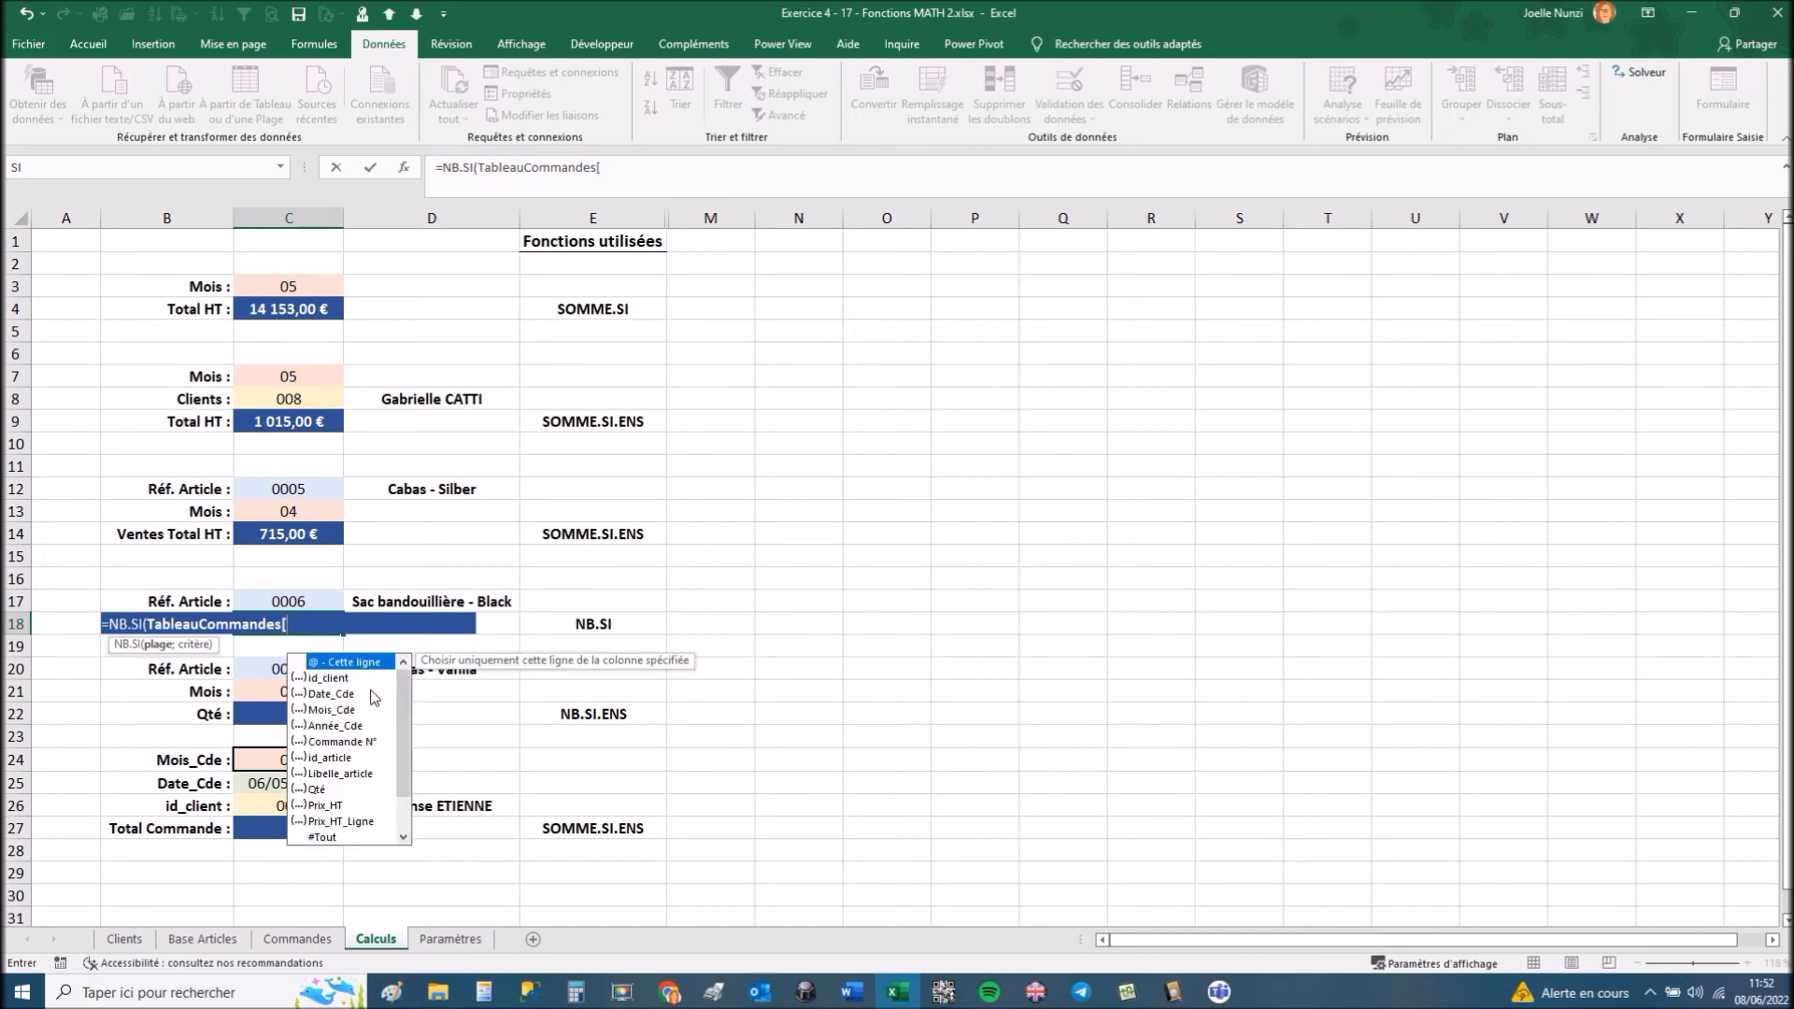
{"action": "left_click", "coordinate": [316, 760]}
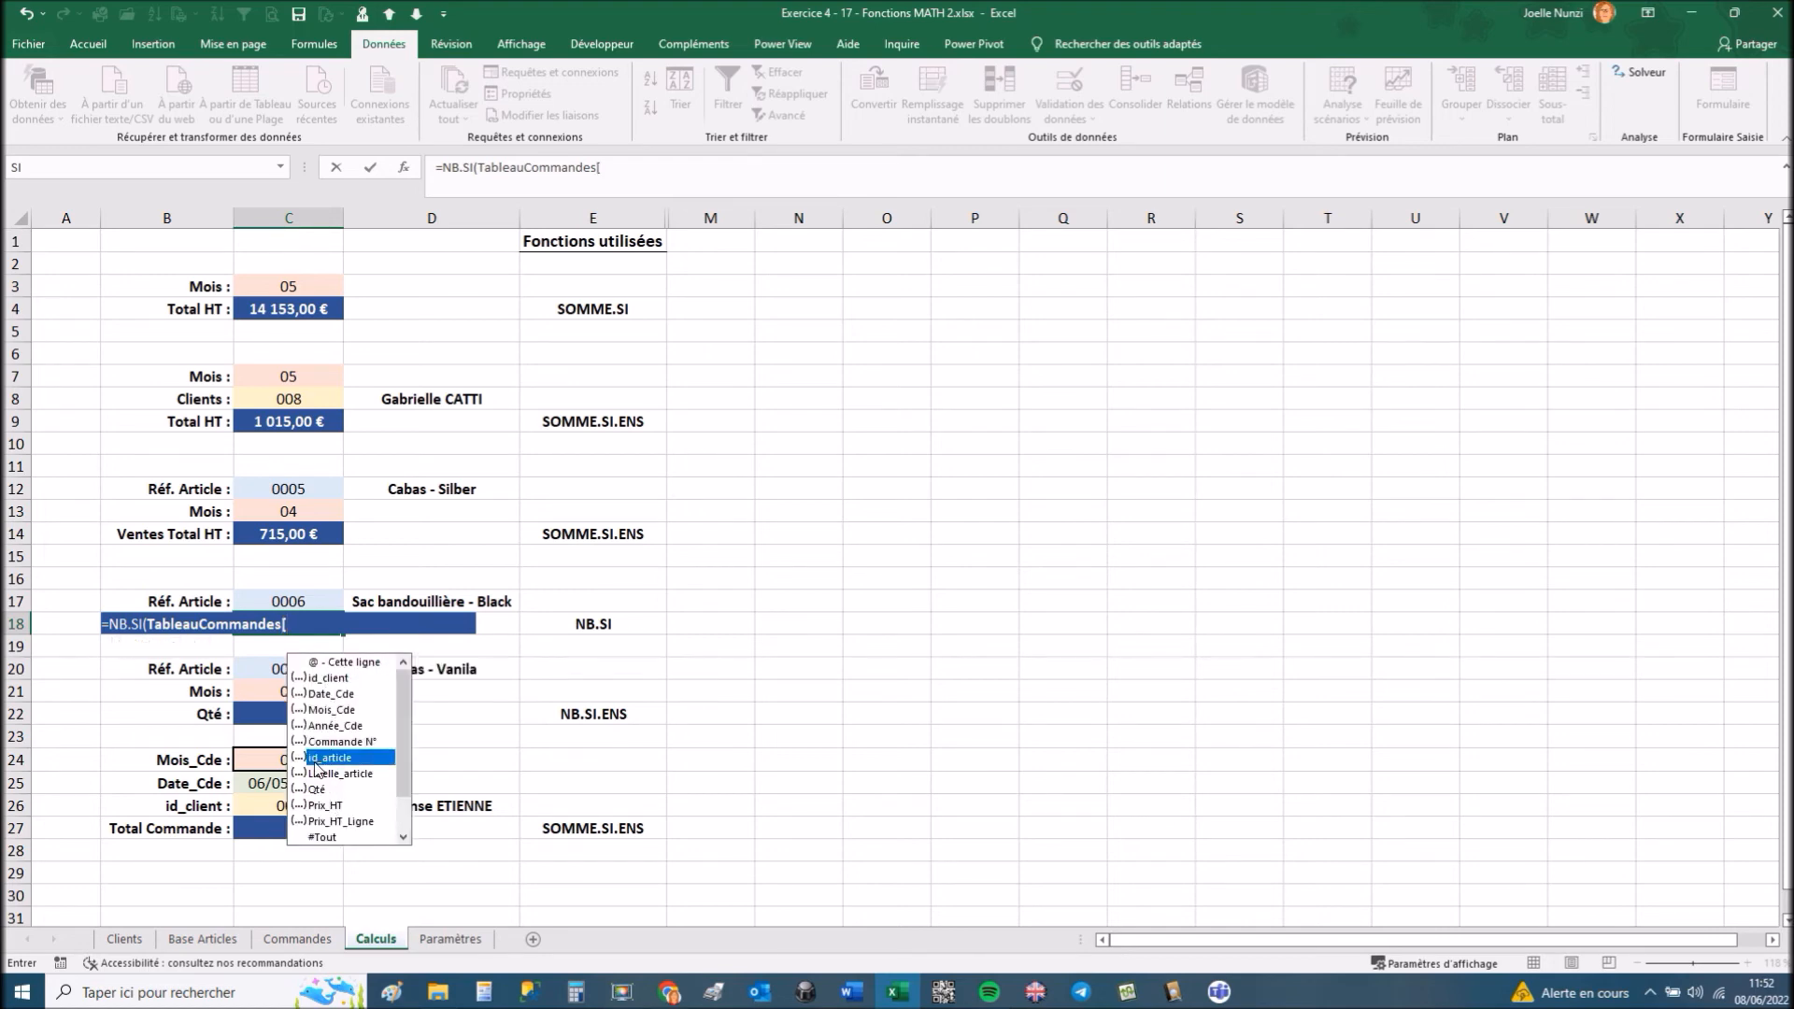
{"action": "double_click", "coordinate": [317, 760]}
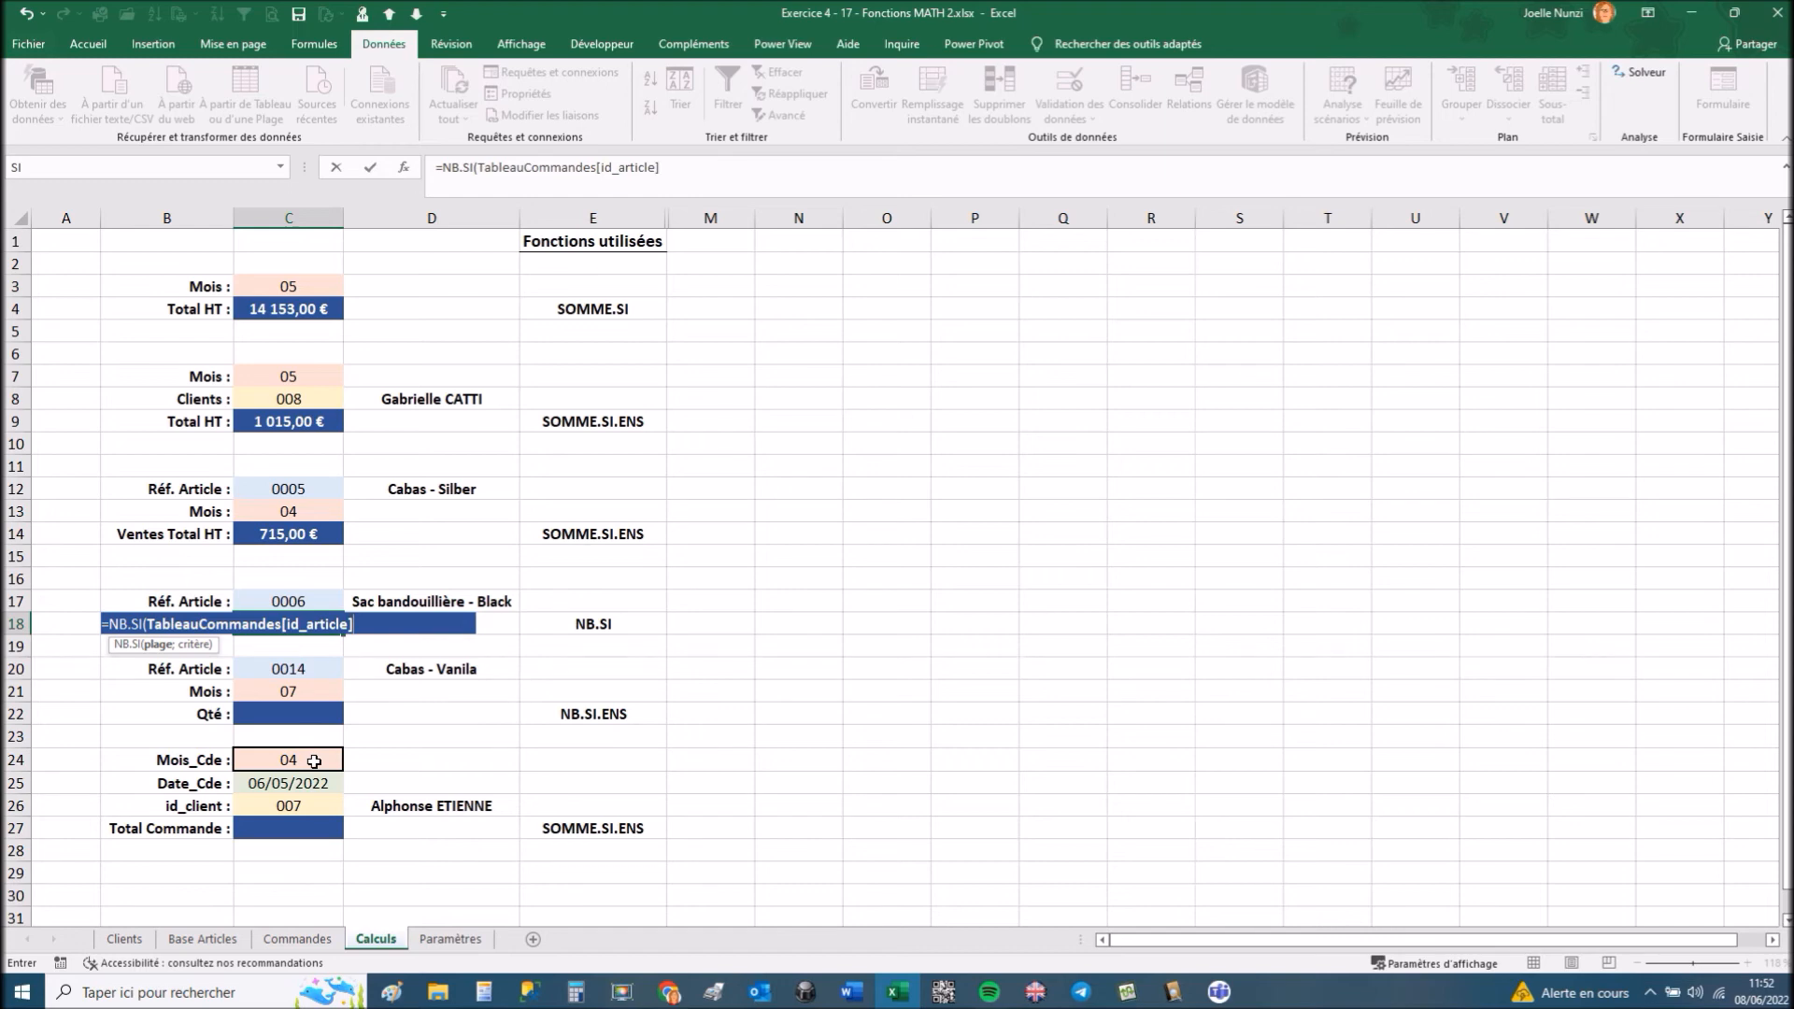
{"action": "type", "text": "];"}
{"action": "left_click", "coordinate": [276, 599]}
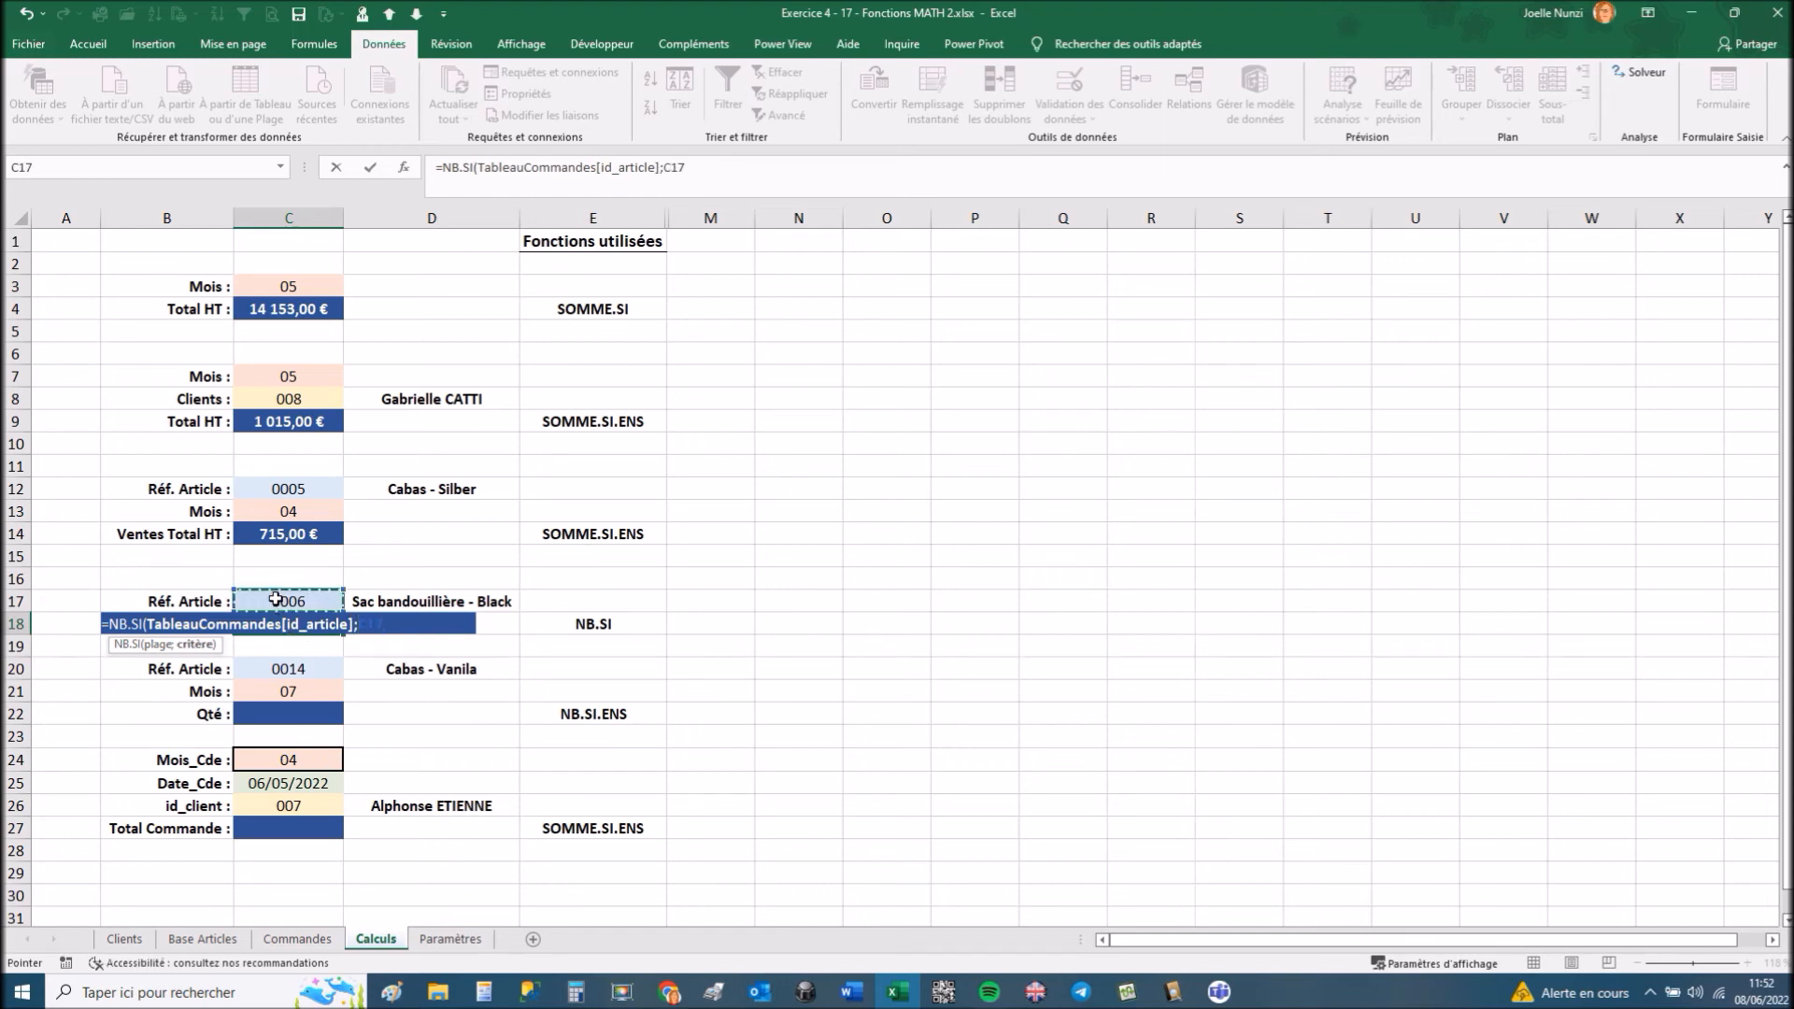
{"action": "key", "text": "Return"}
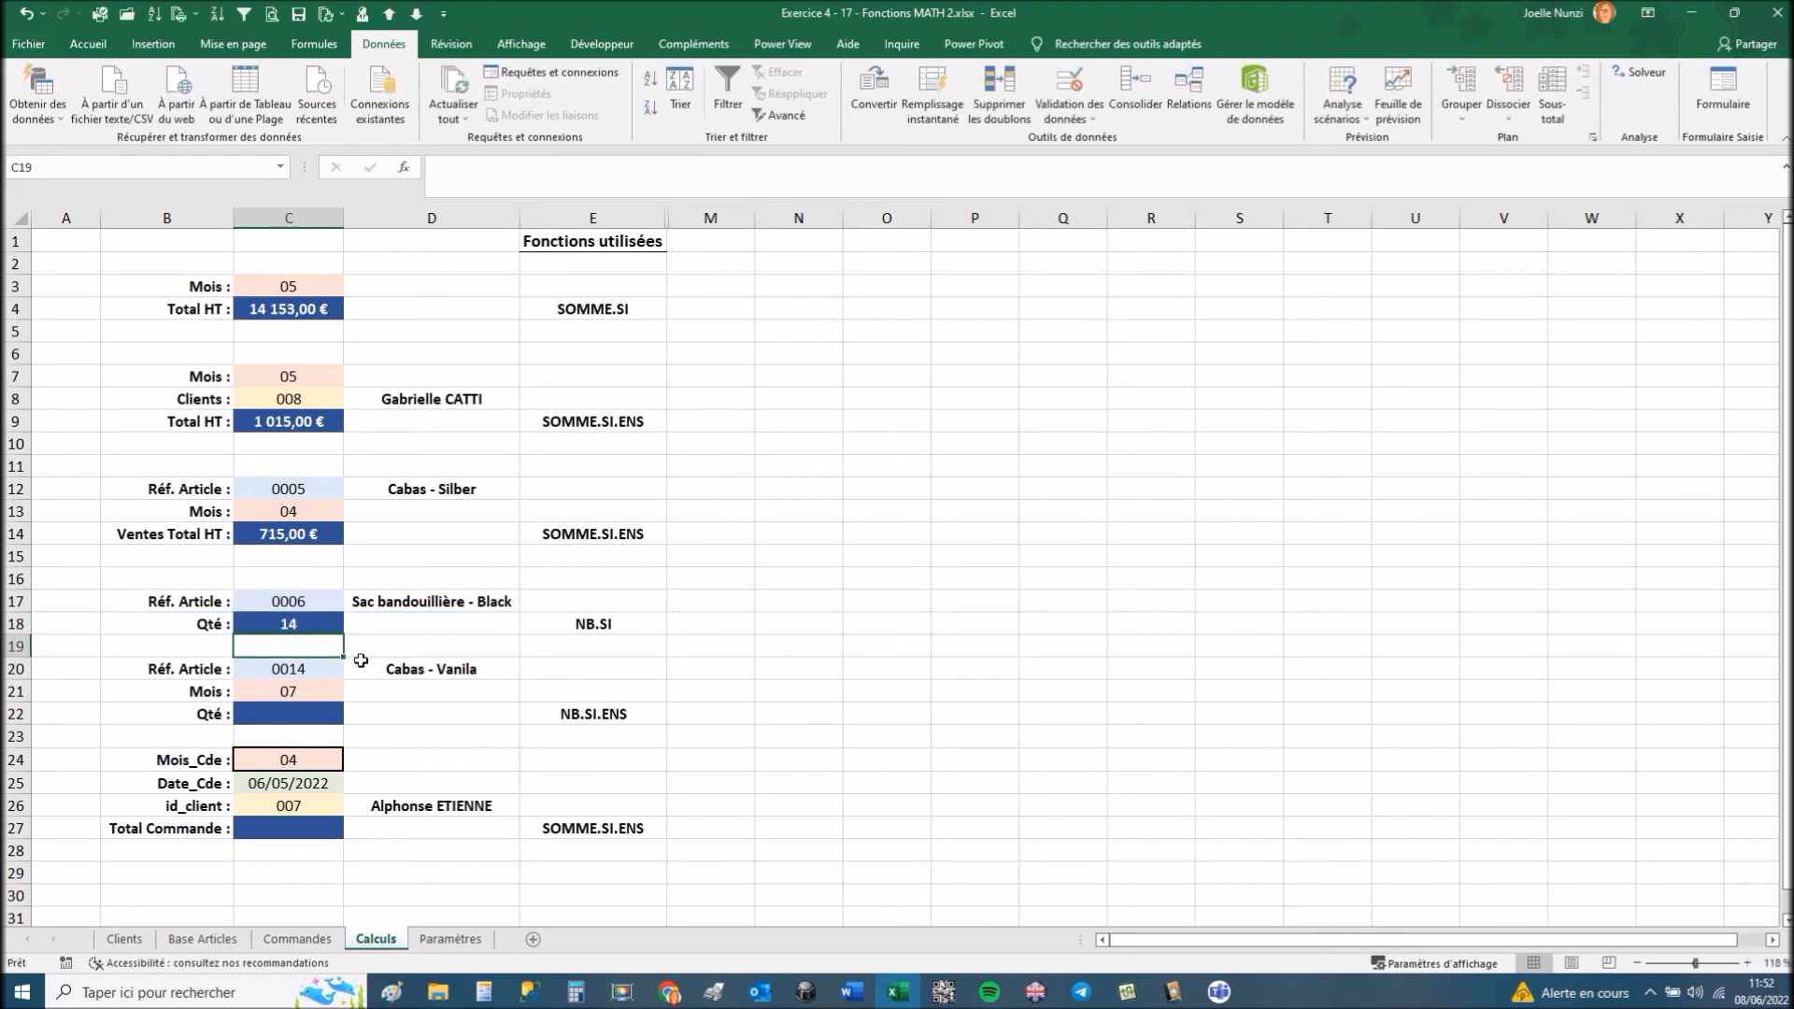
Start an NB.SI.ENS formula in C22 with TableauCommandes[id_article] as the first criteria range and C20 as its criterion.
{"action": "left_click", "coordinate": [288, 718]}
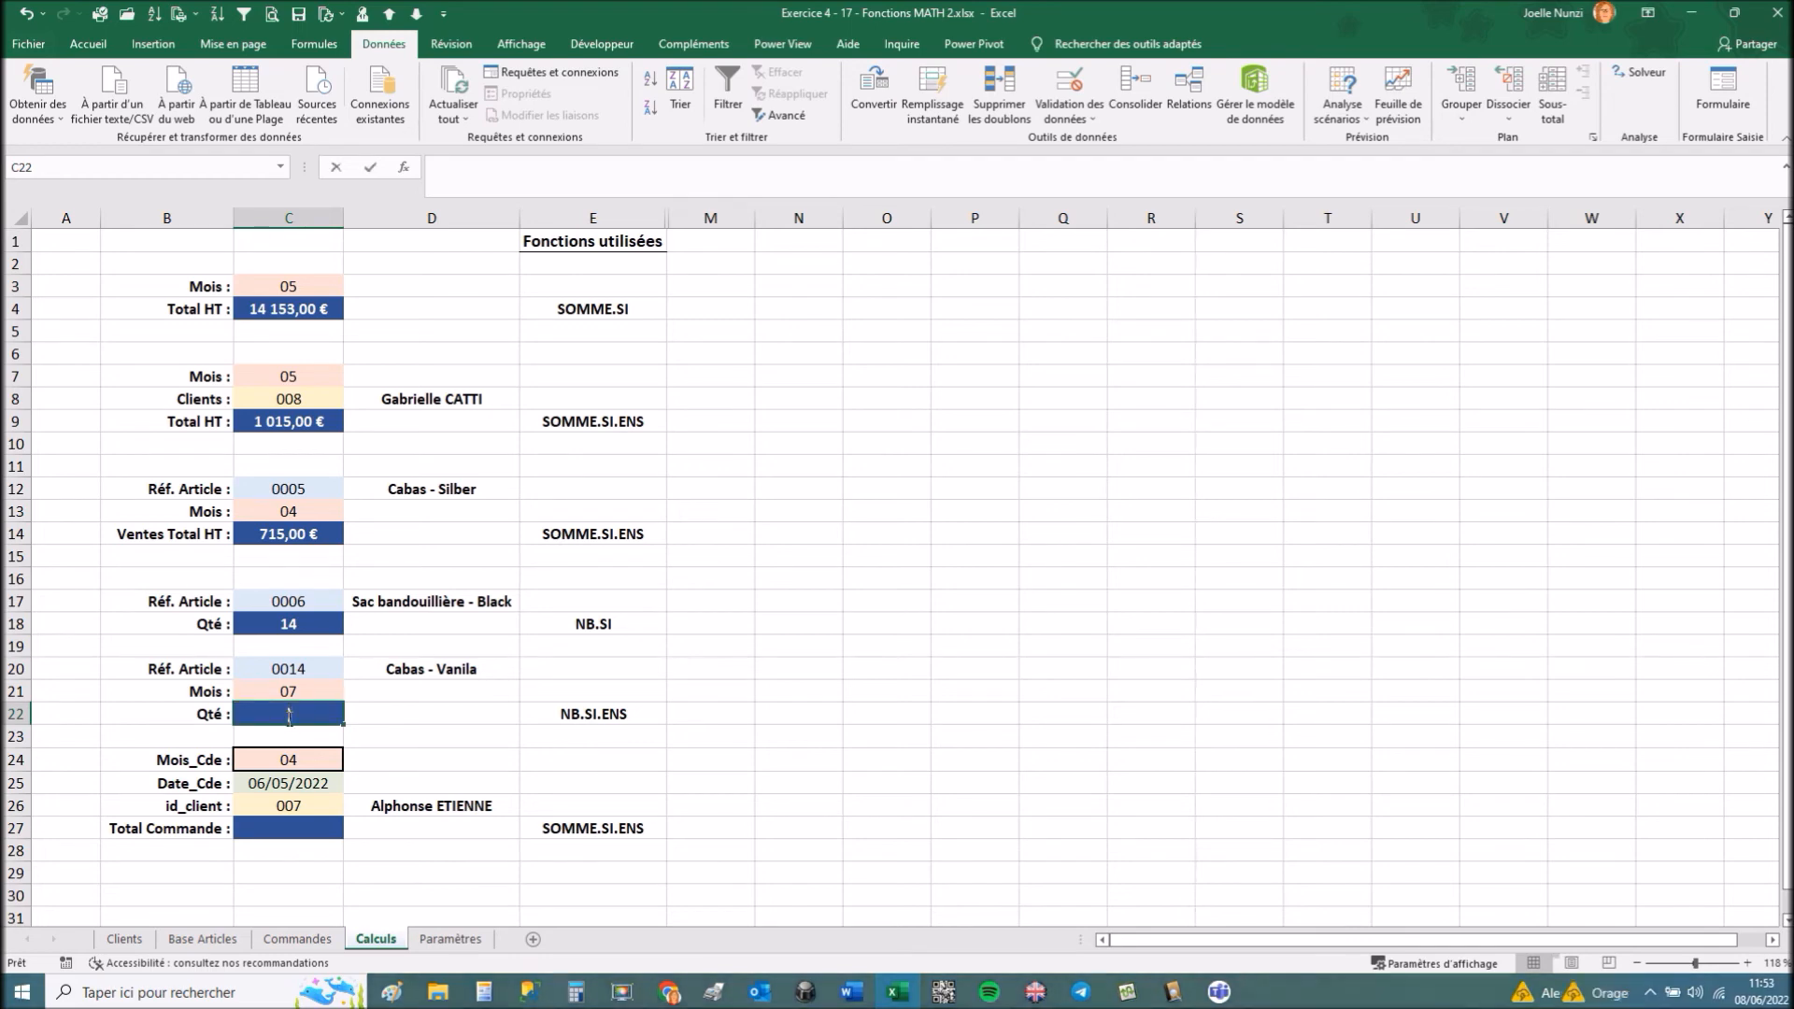
{"action": "type", "text": ")"}
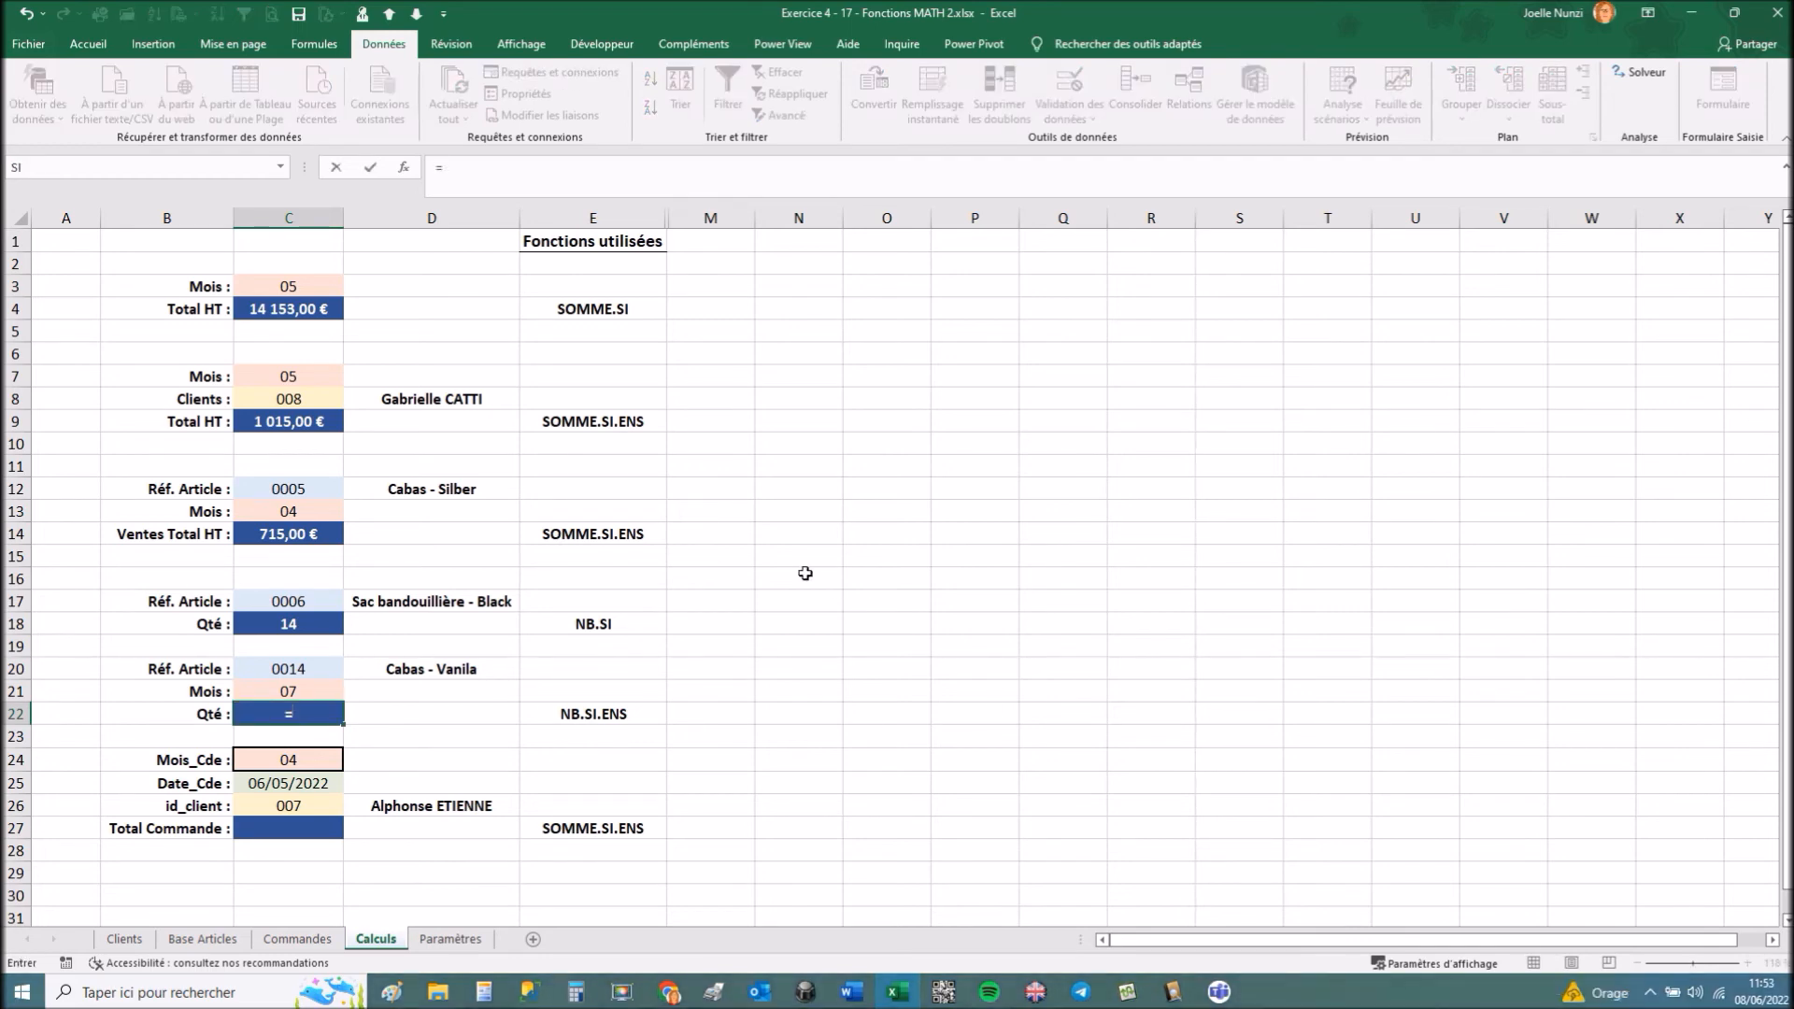
{"action": "type", "text": "nb"}
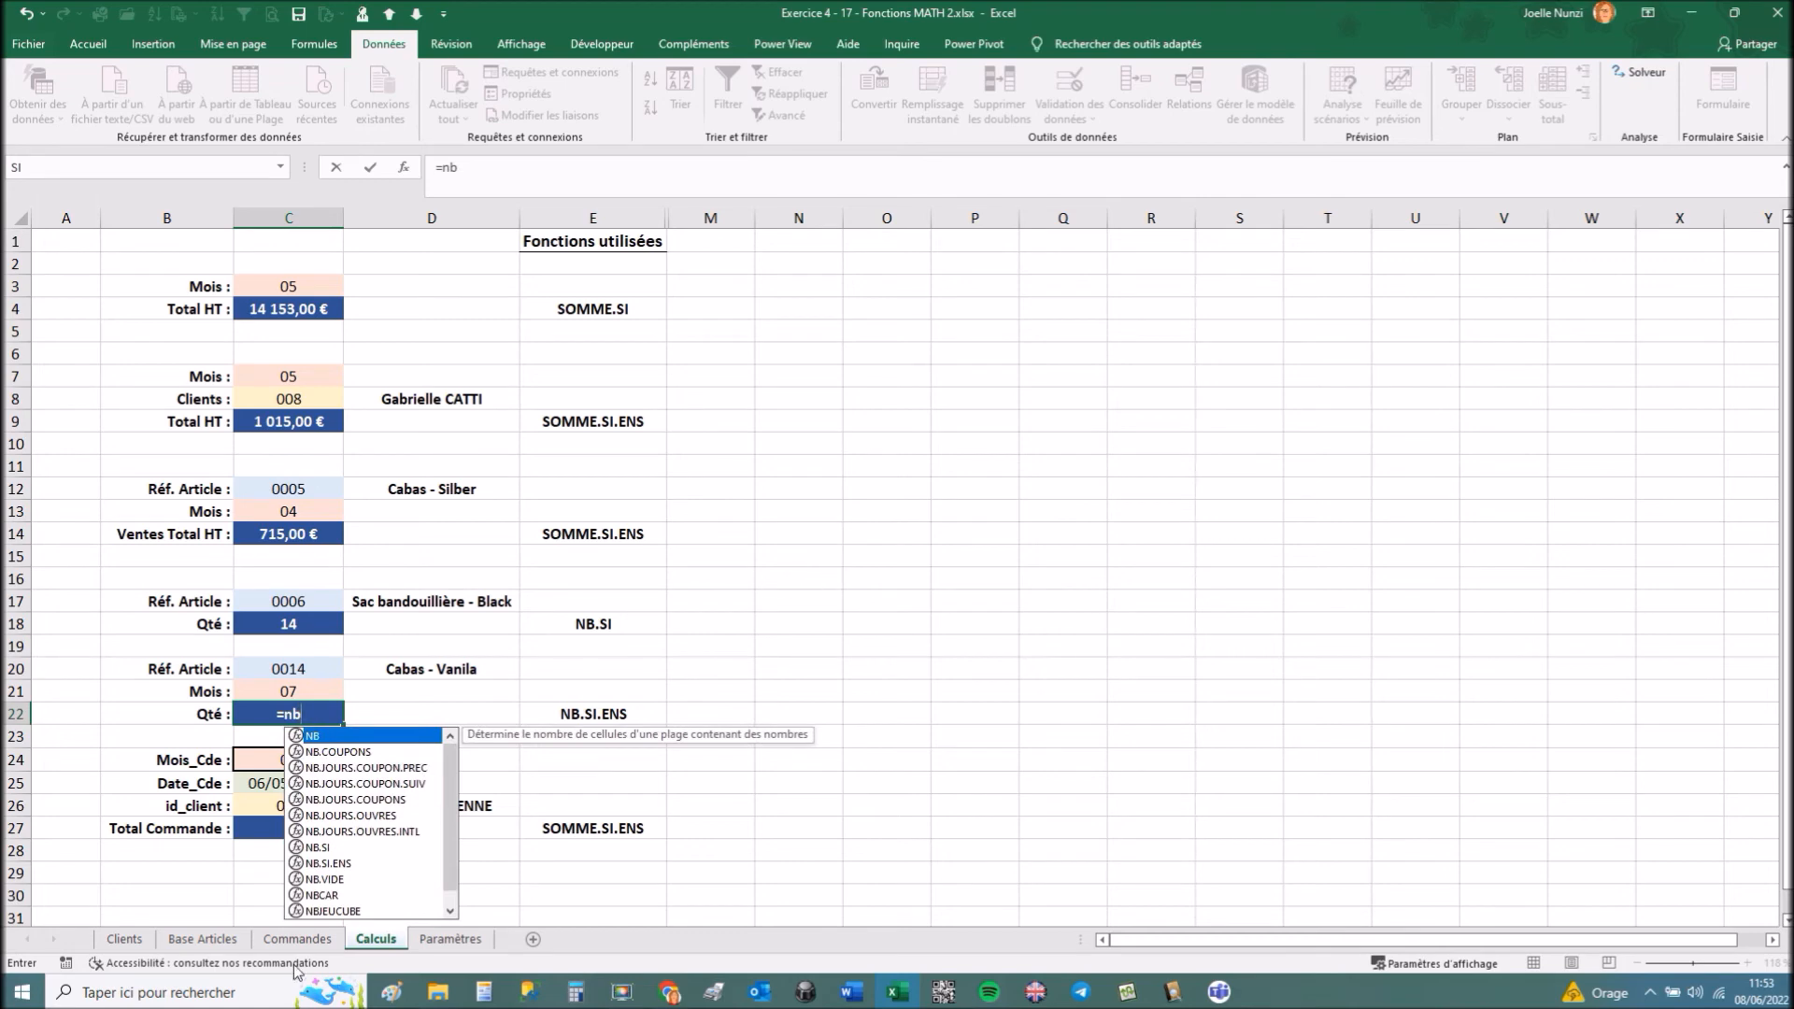
{"action": "double_click", "coordinate": [336, 861]}
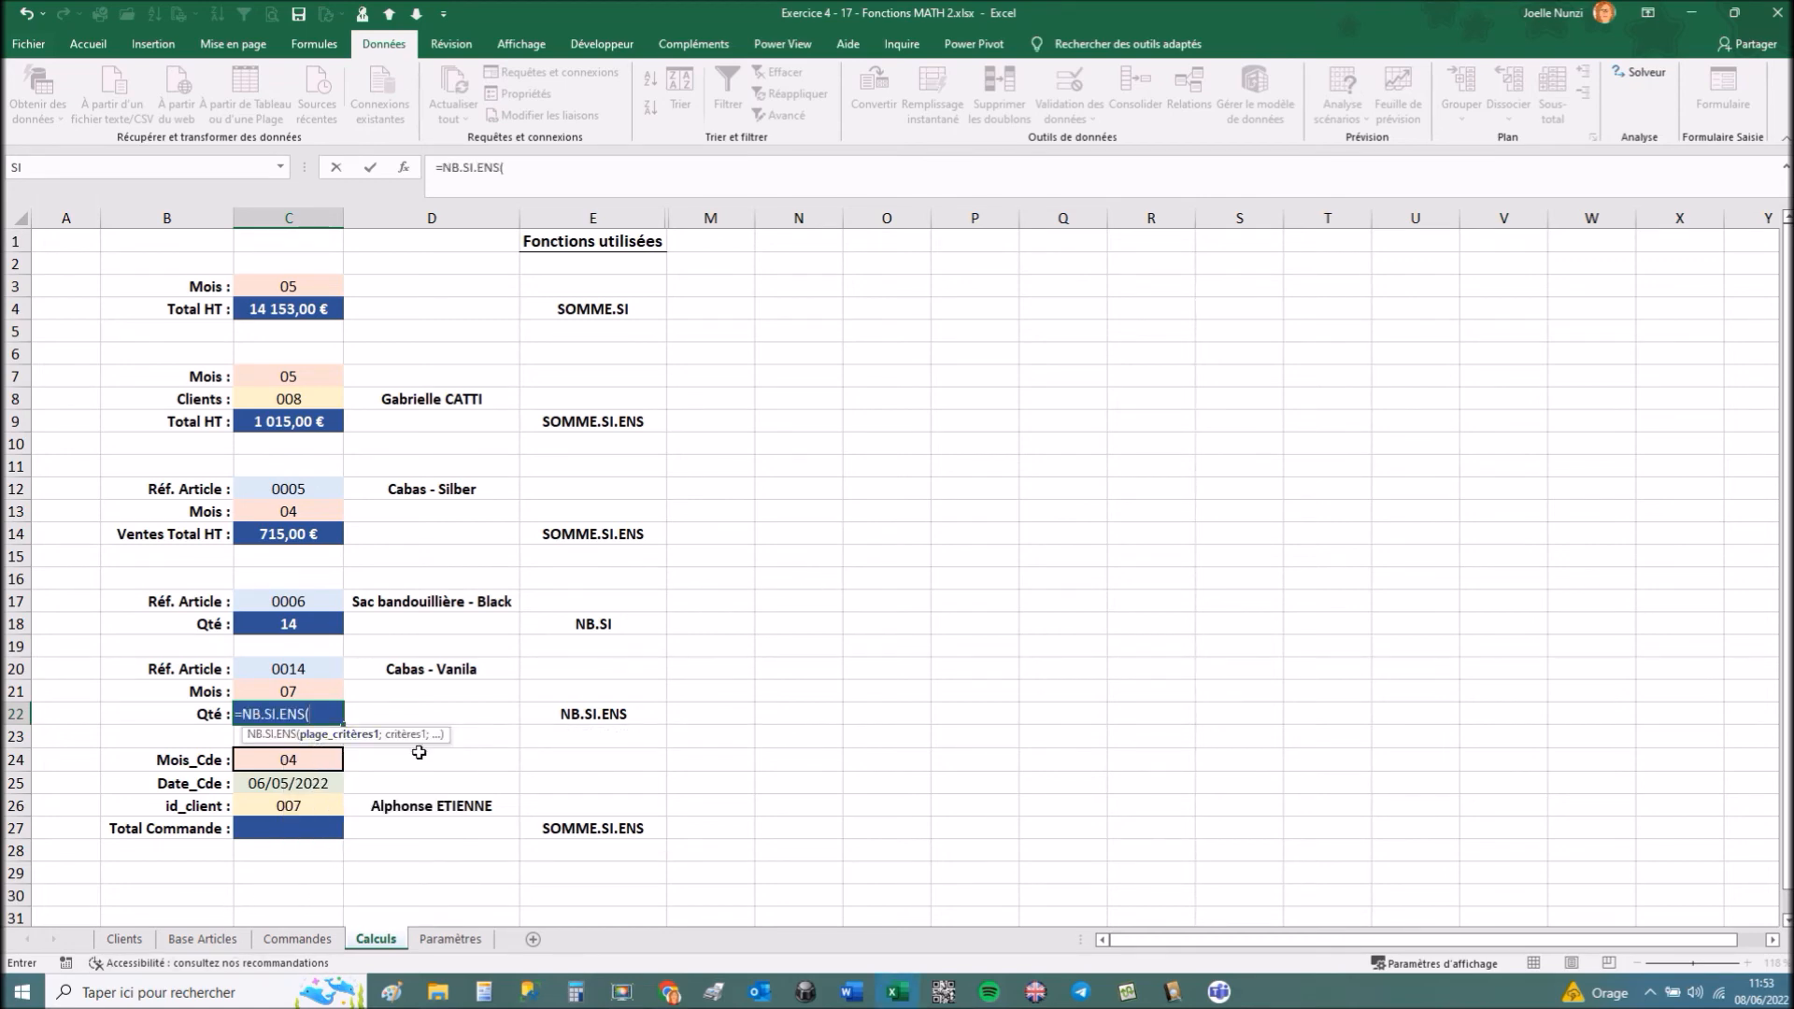
{"action": "type", "text": "tabl"}
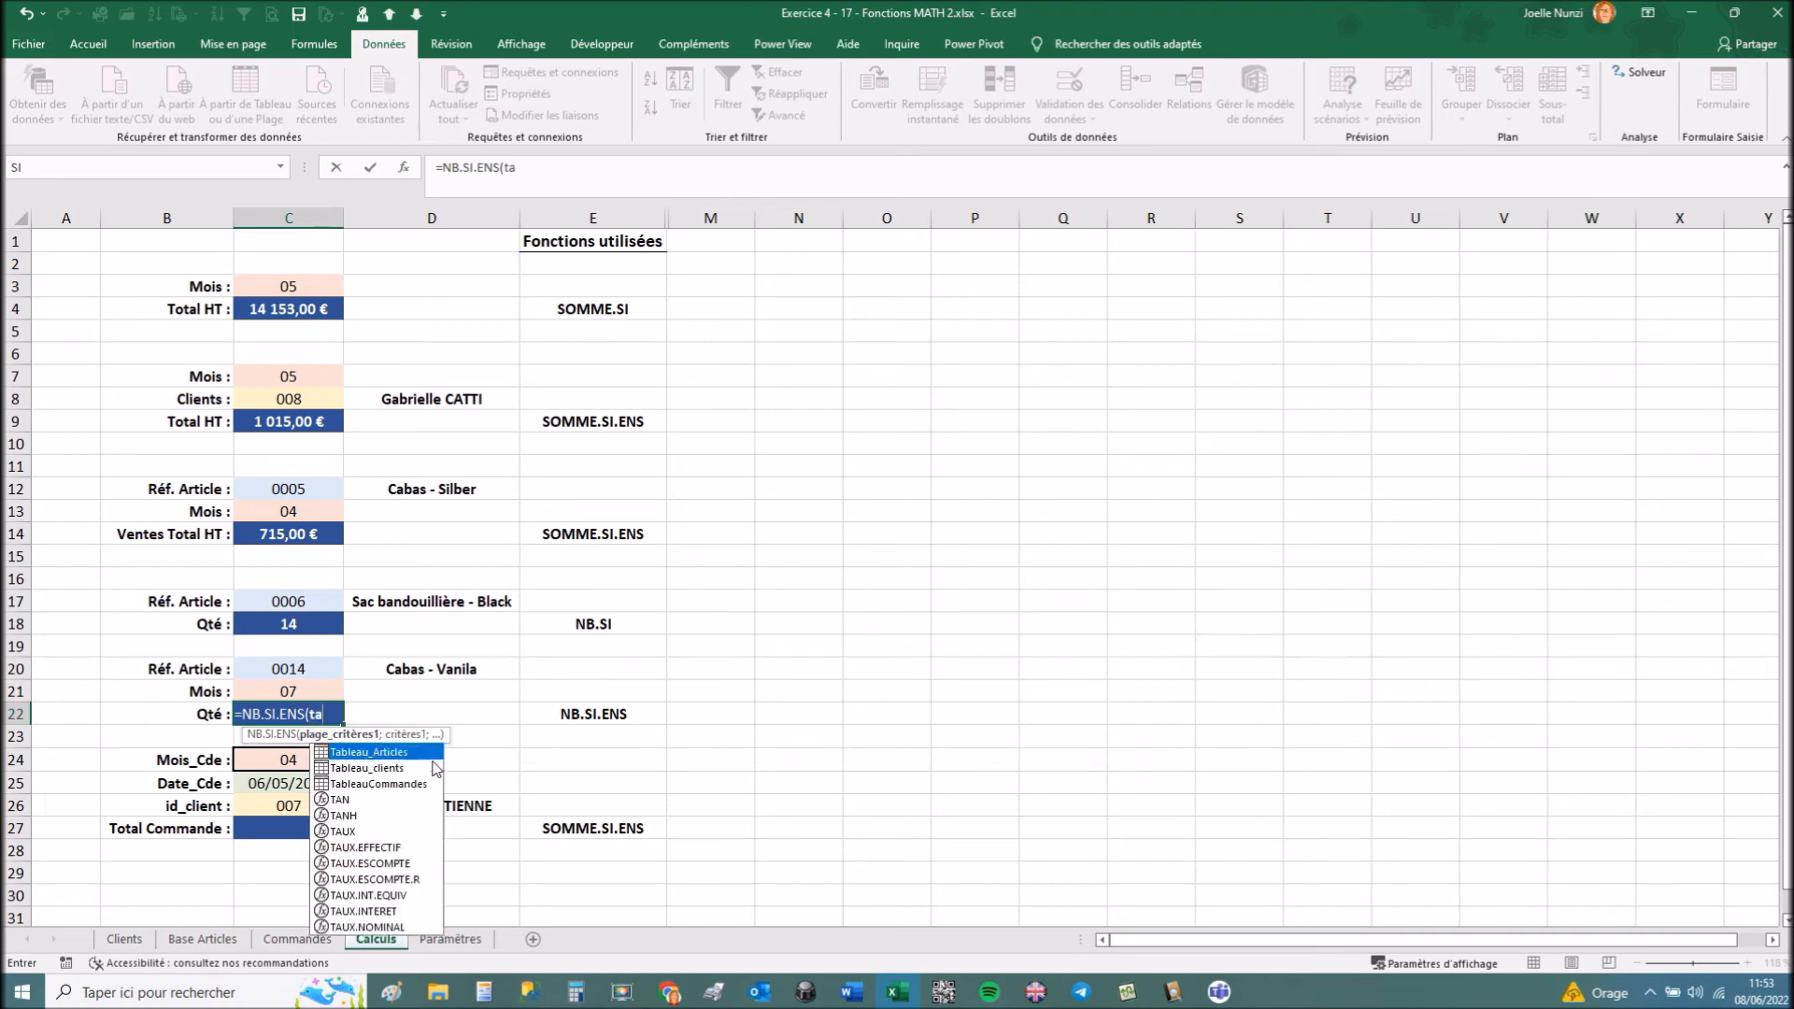
{"action": "double_click", "coordinate": [393, 784]}
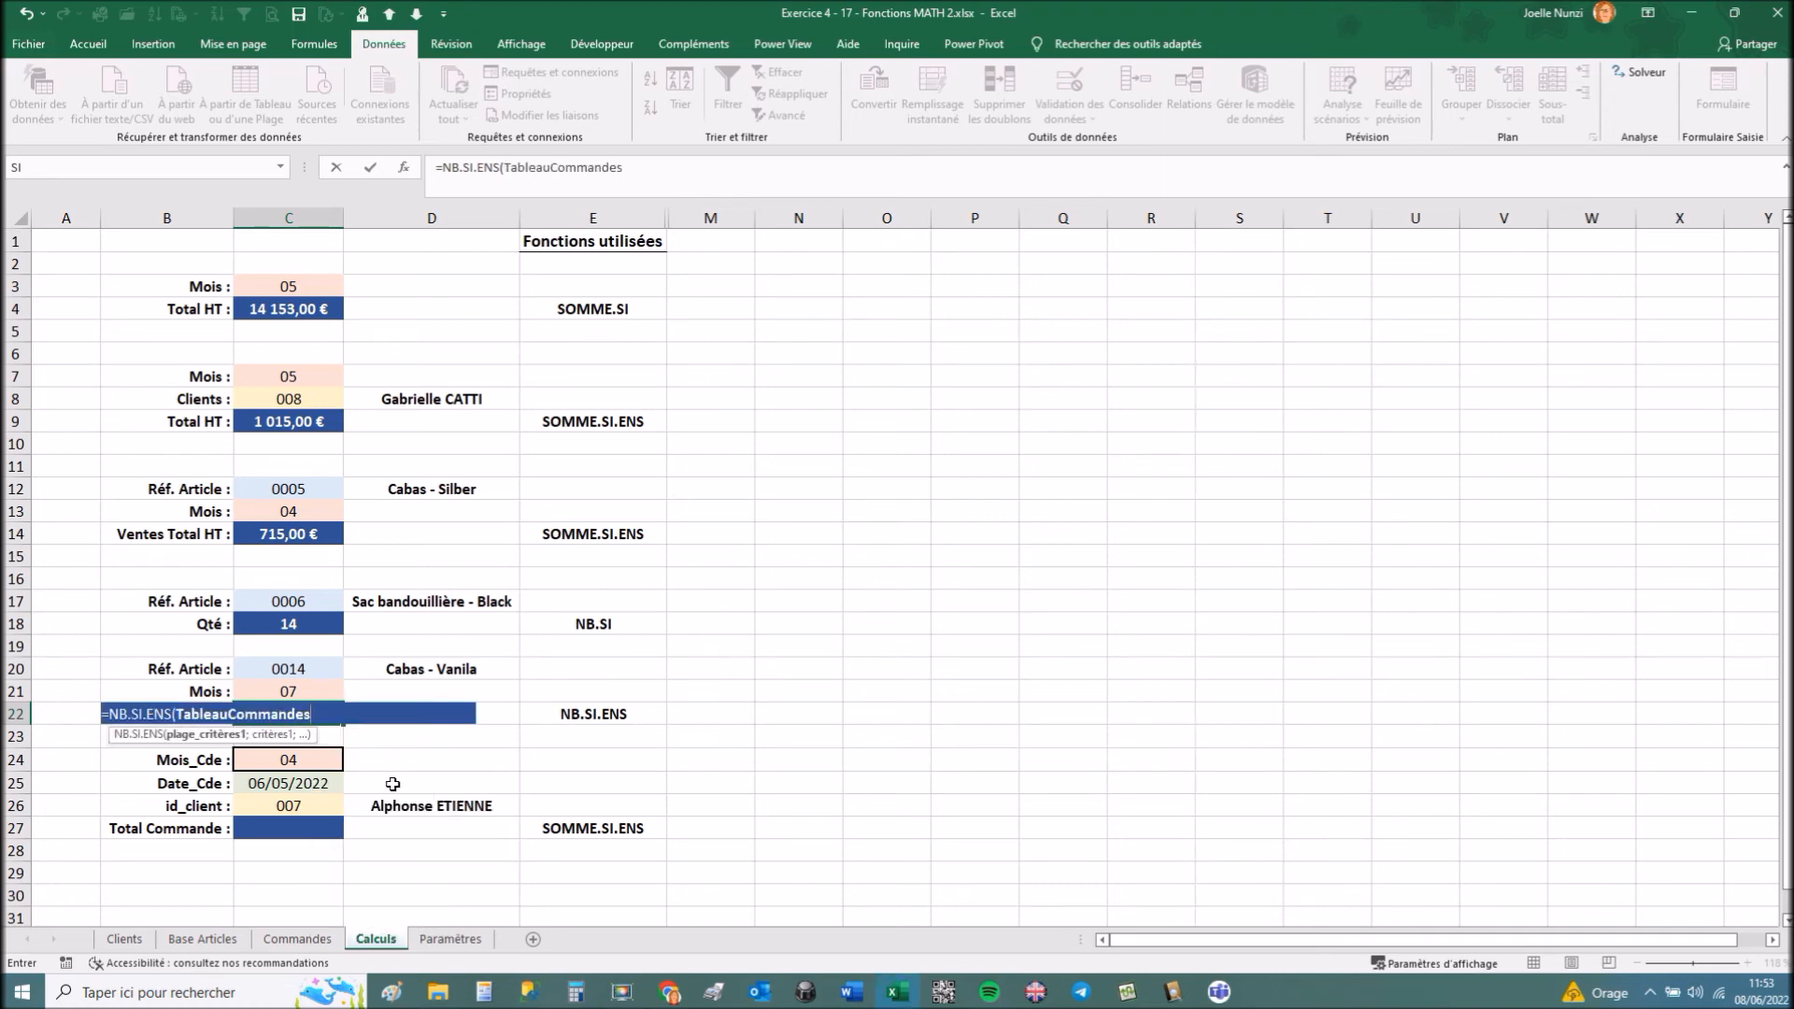
{"action": "type", "text": "["}
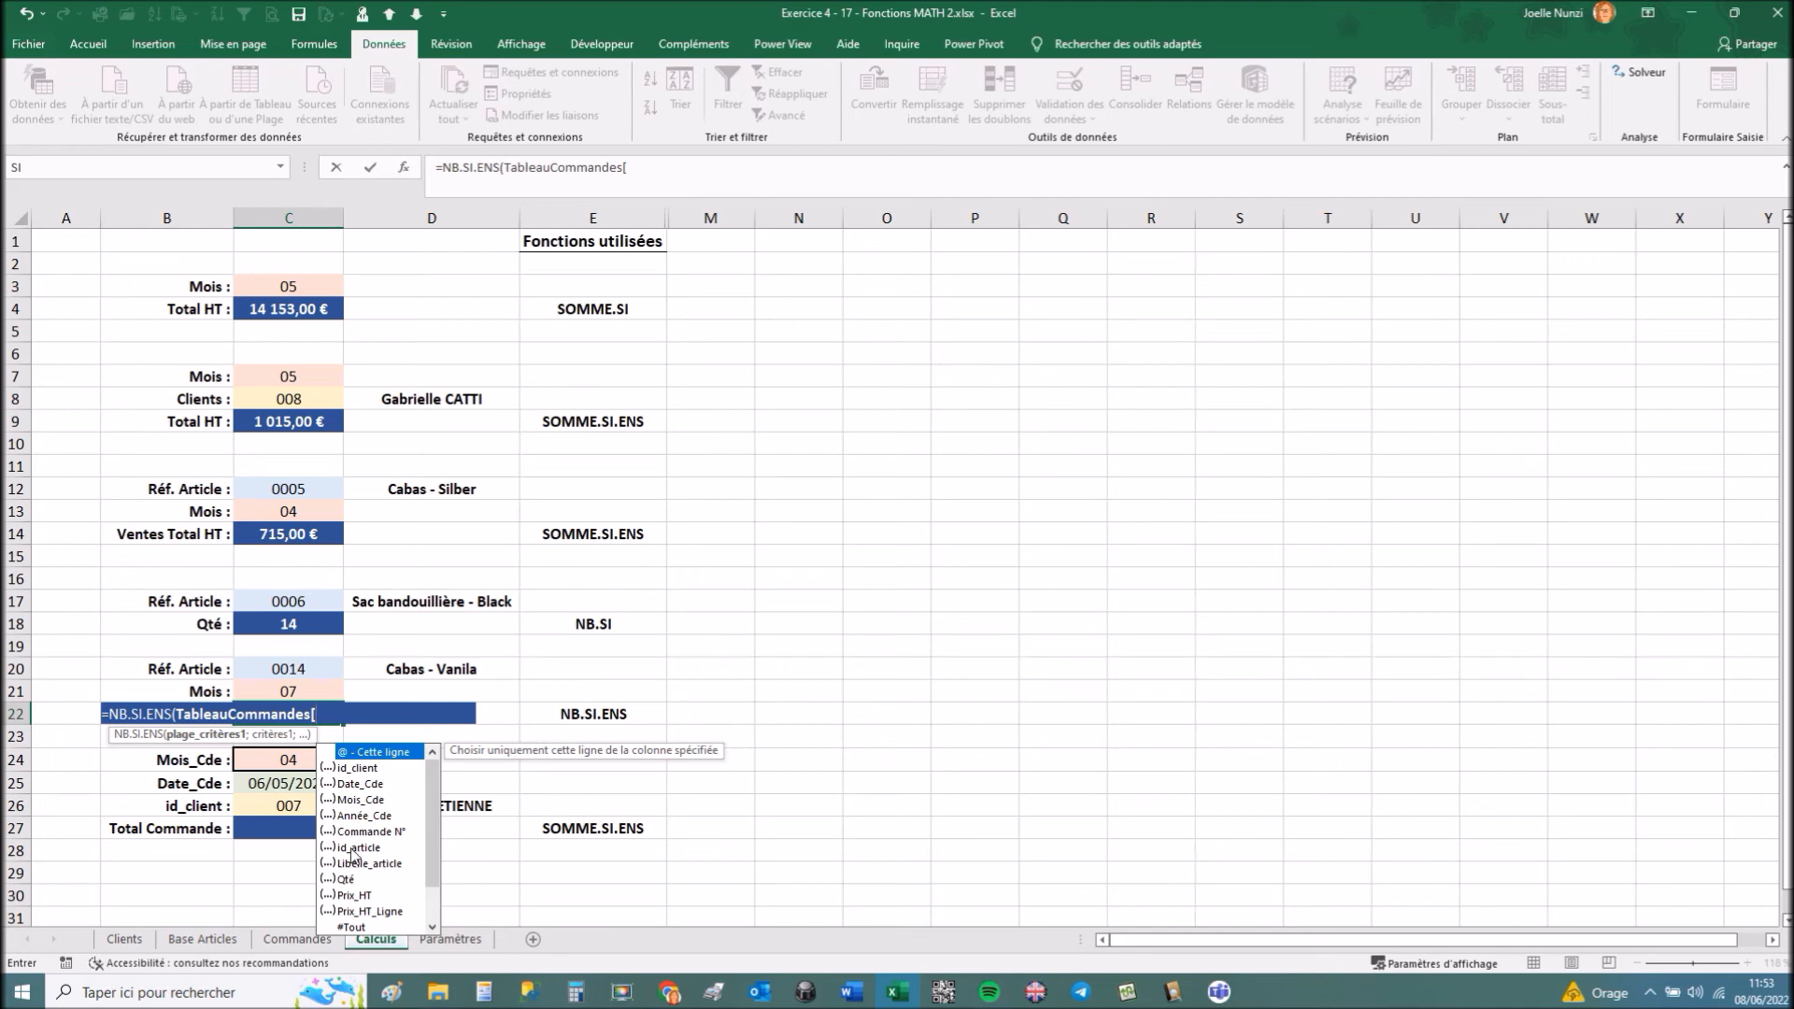
{"action": "double_click", "coordinate": [351, 849]}
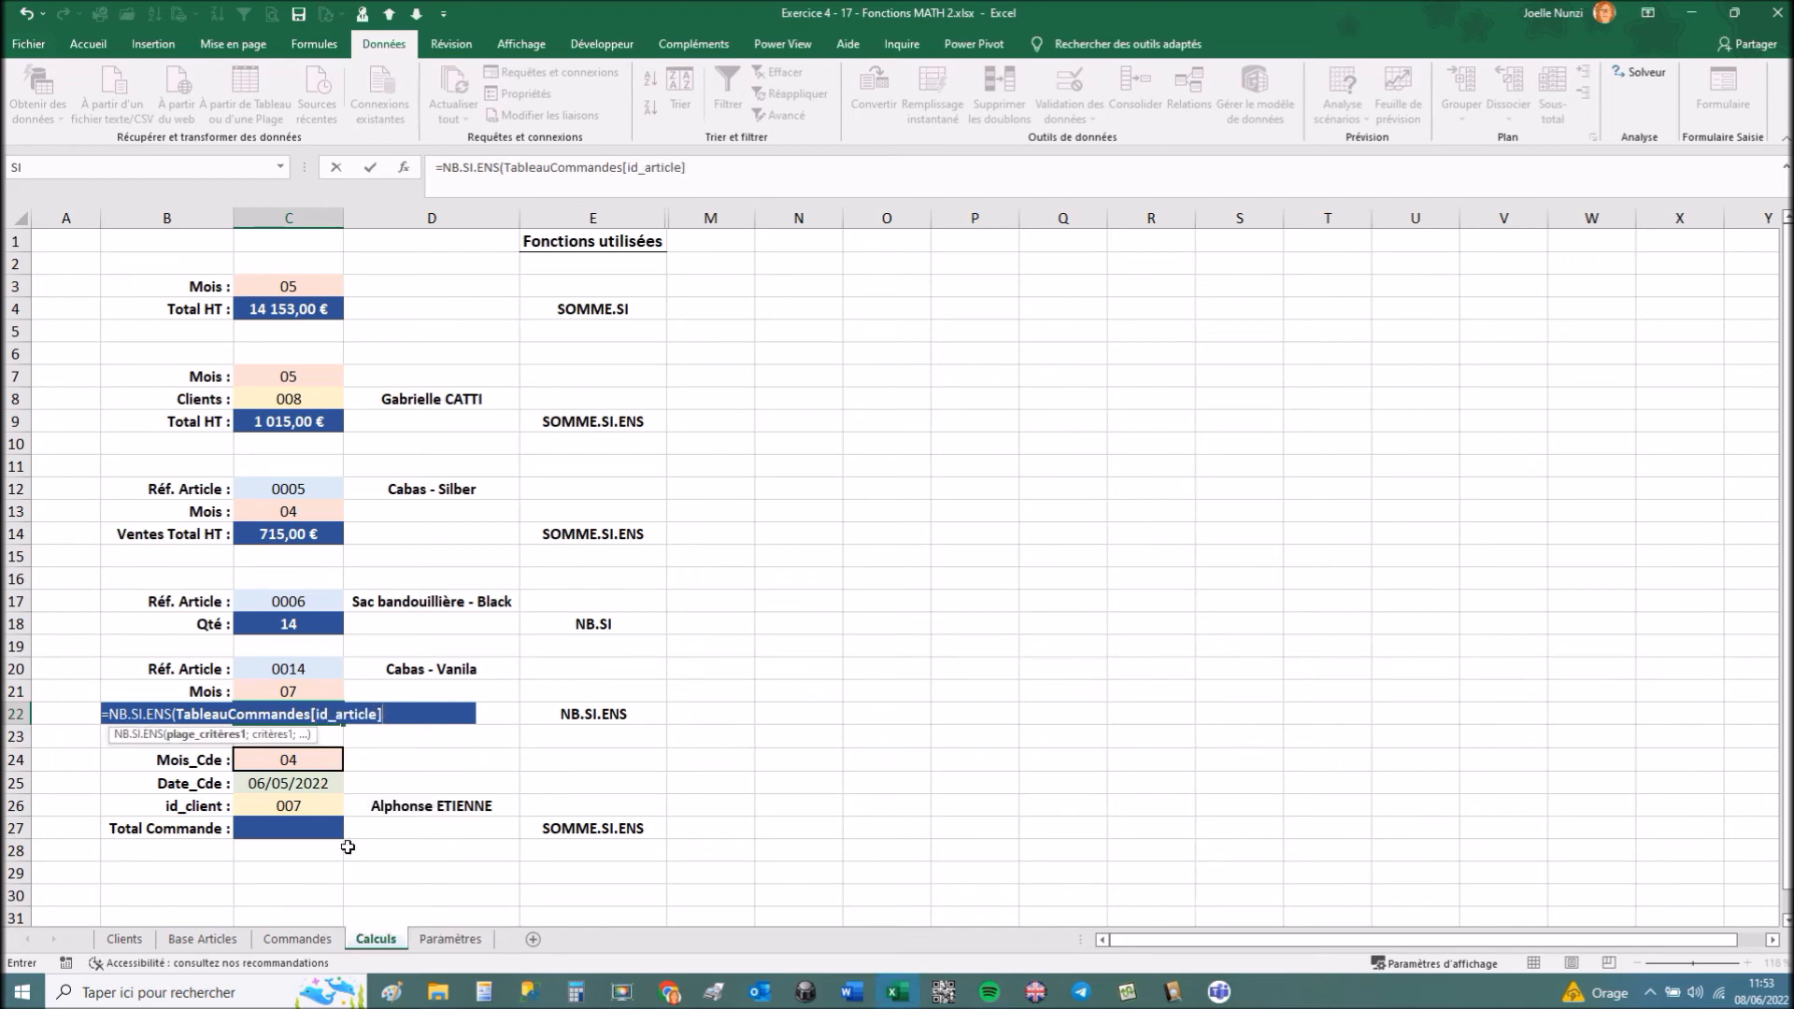
{"action": "type", "text": ";"}
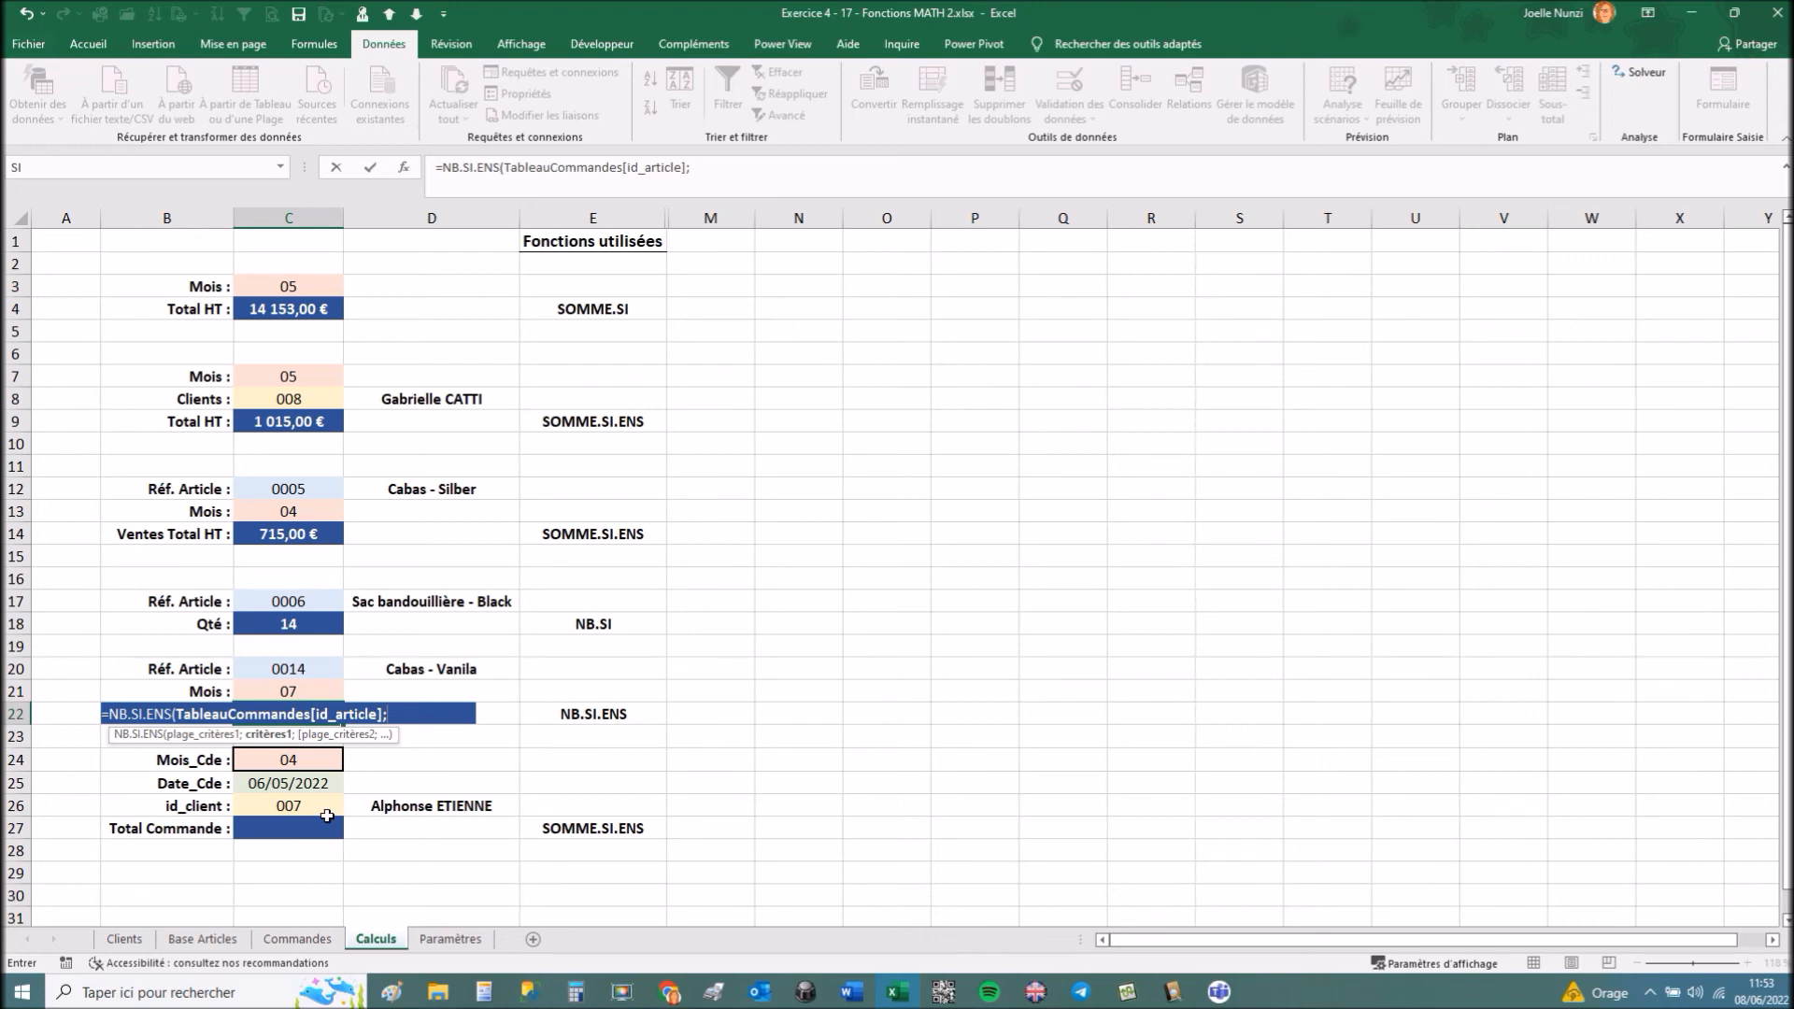
{"action": "left_click", "coordinate": [300, 666]}
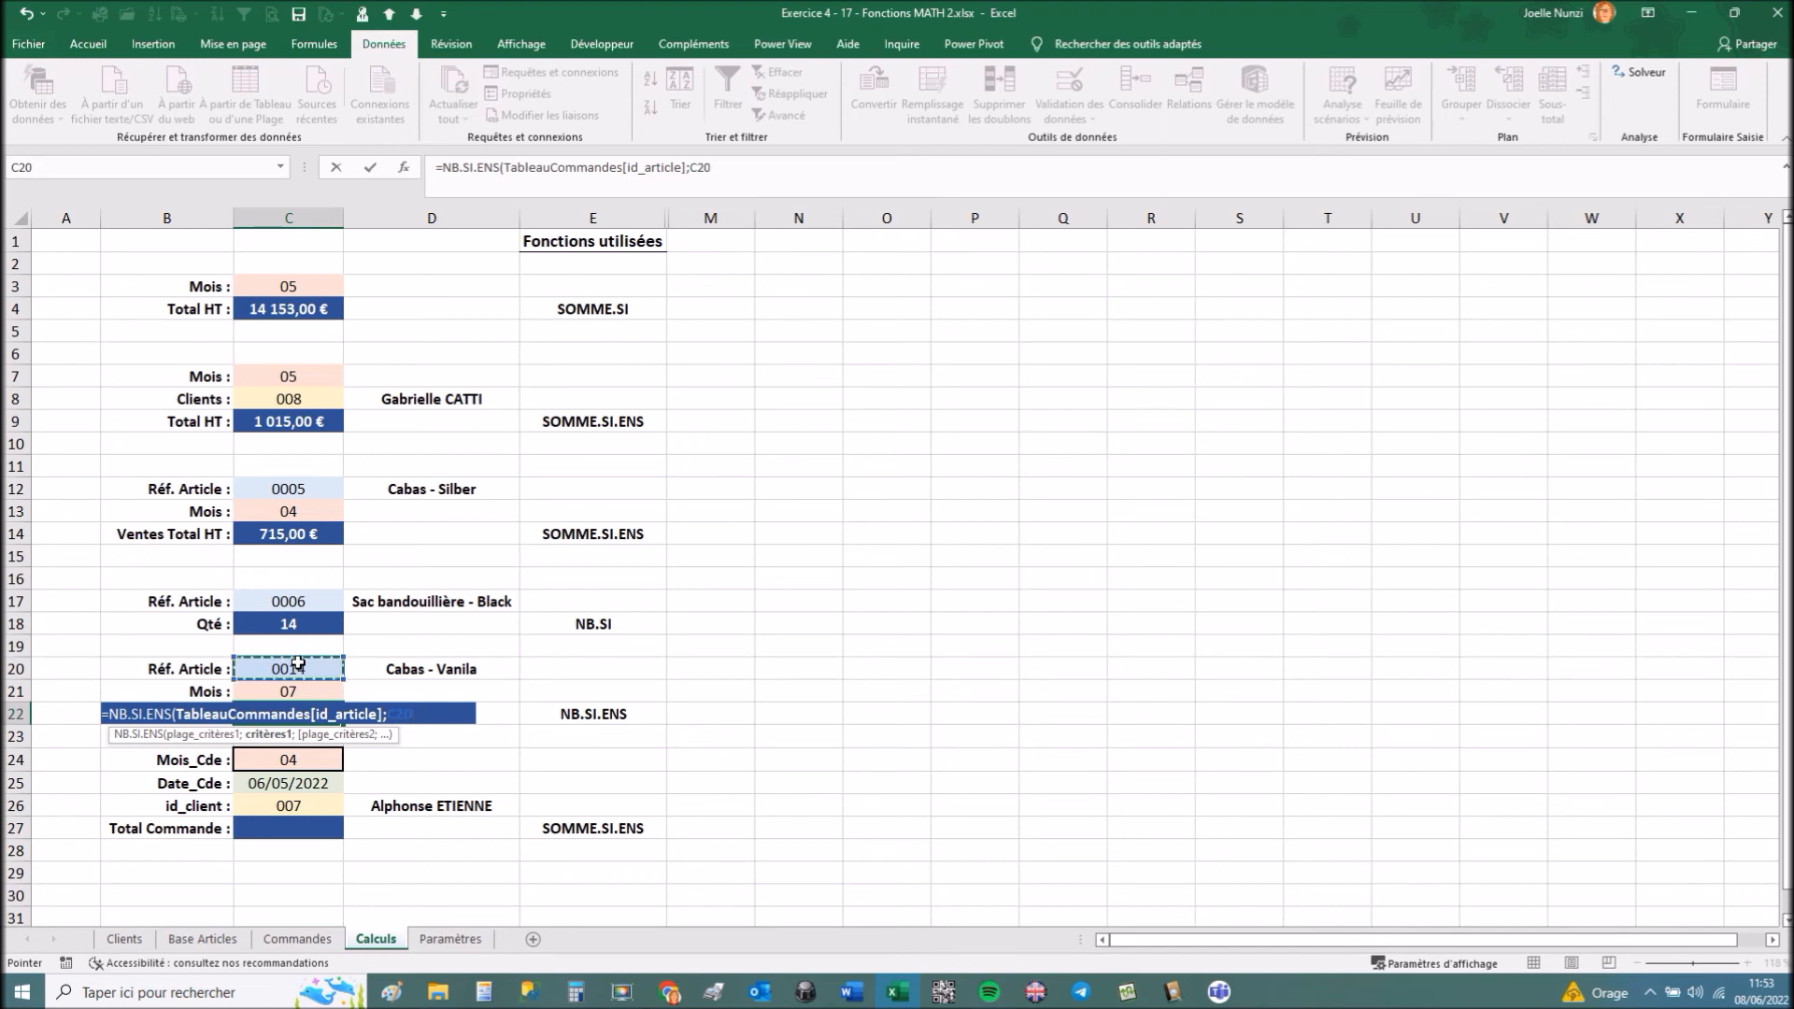
Complete the NB.SI.ENS formula in C22 with TableauCommandes[Mois_Cde] as the second criteria range and C21 as its criterion.
{"action": "type", "text": ";"}
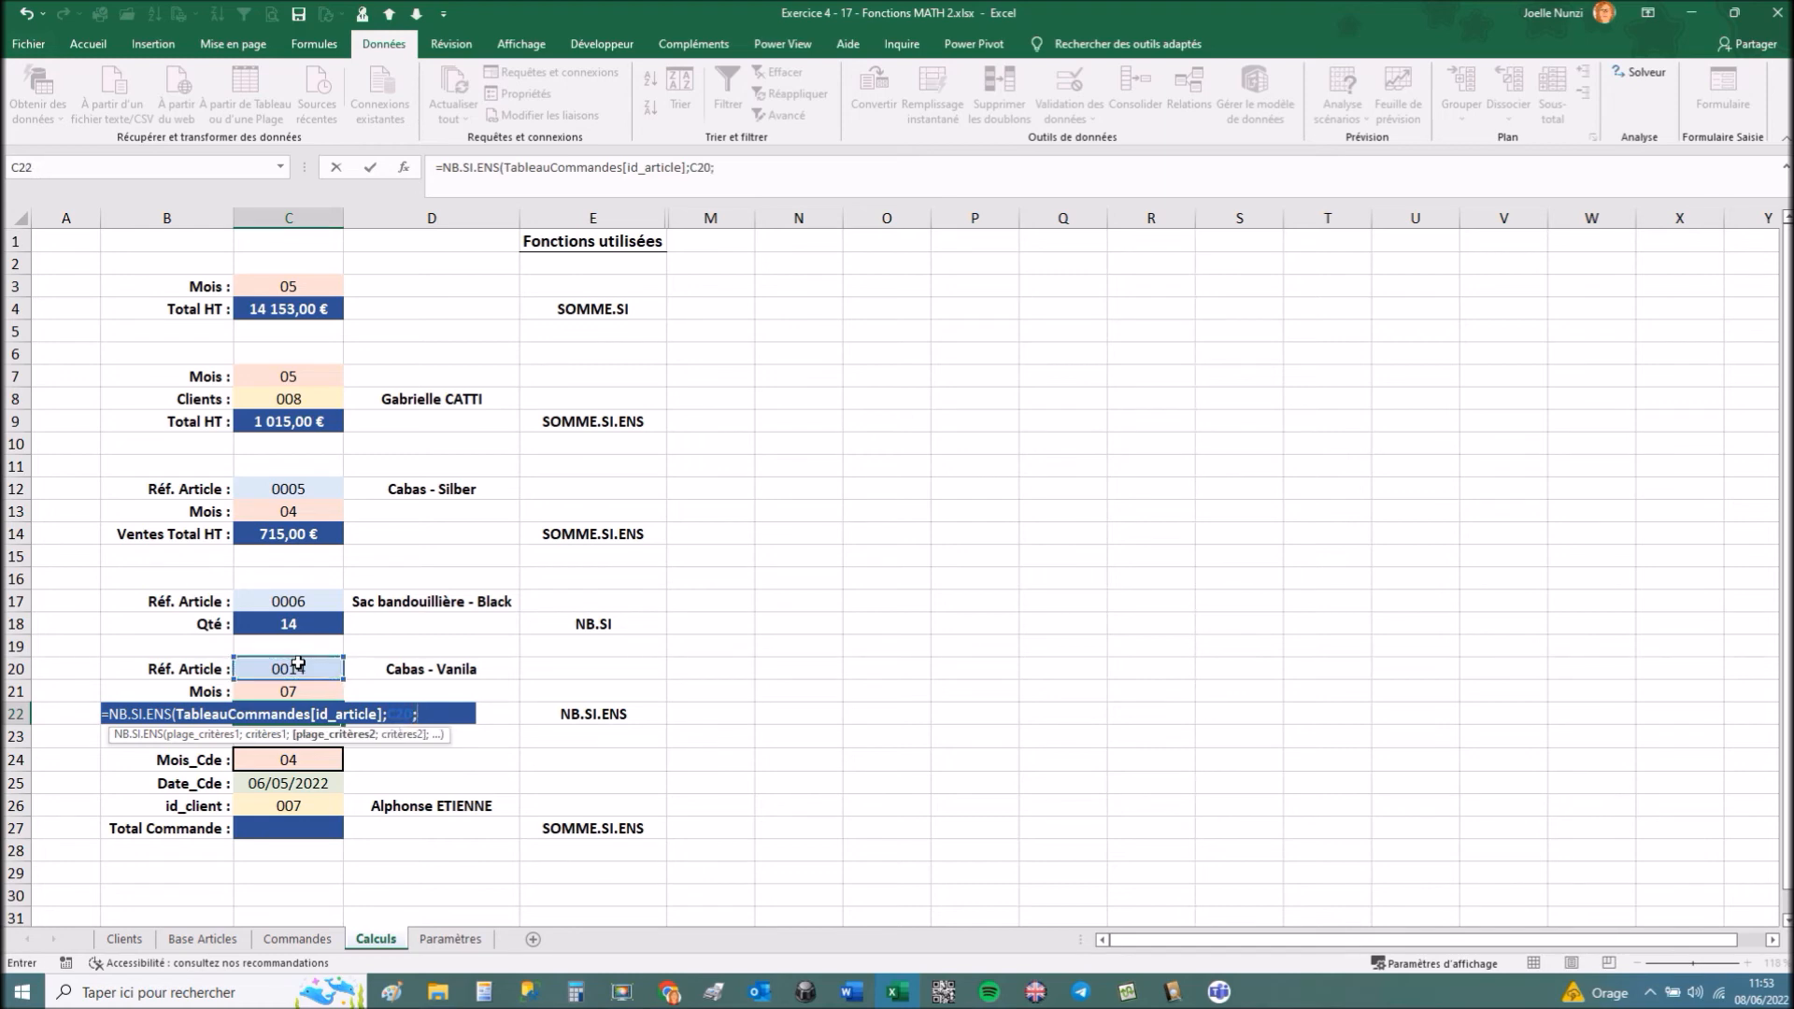
{"action": "type", "text": "tabl"}
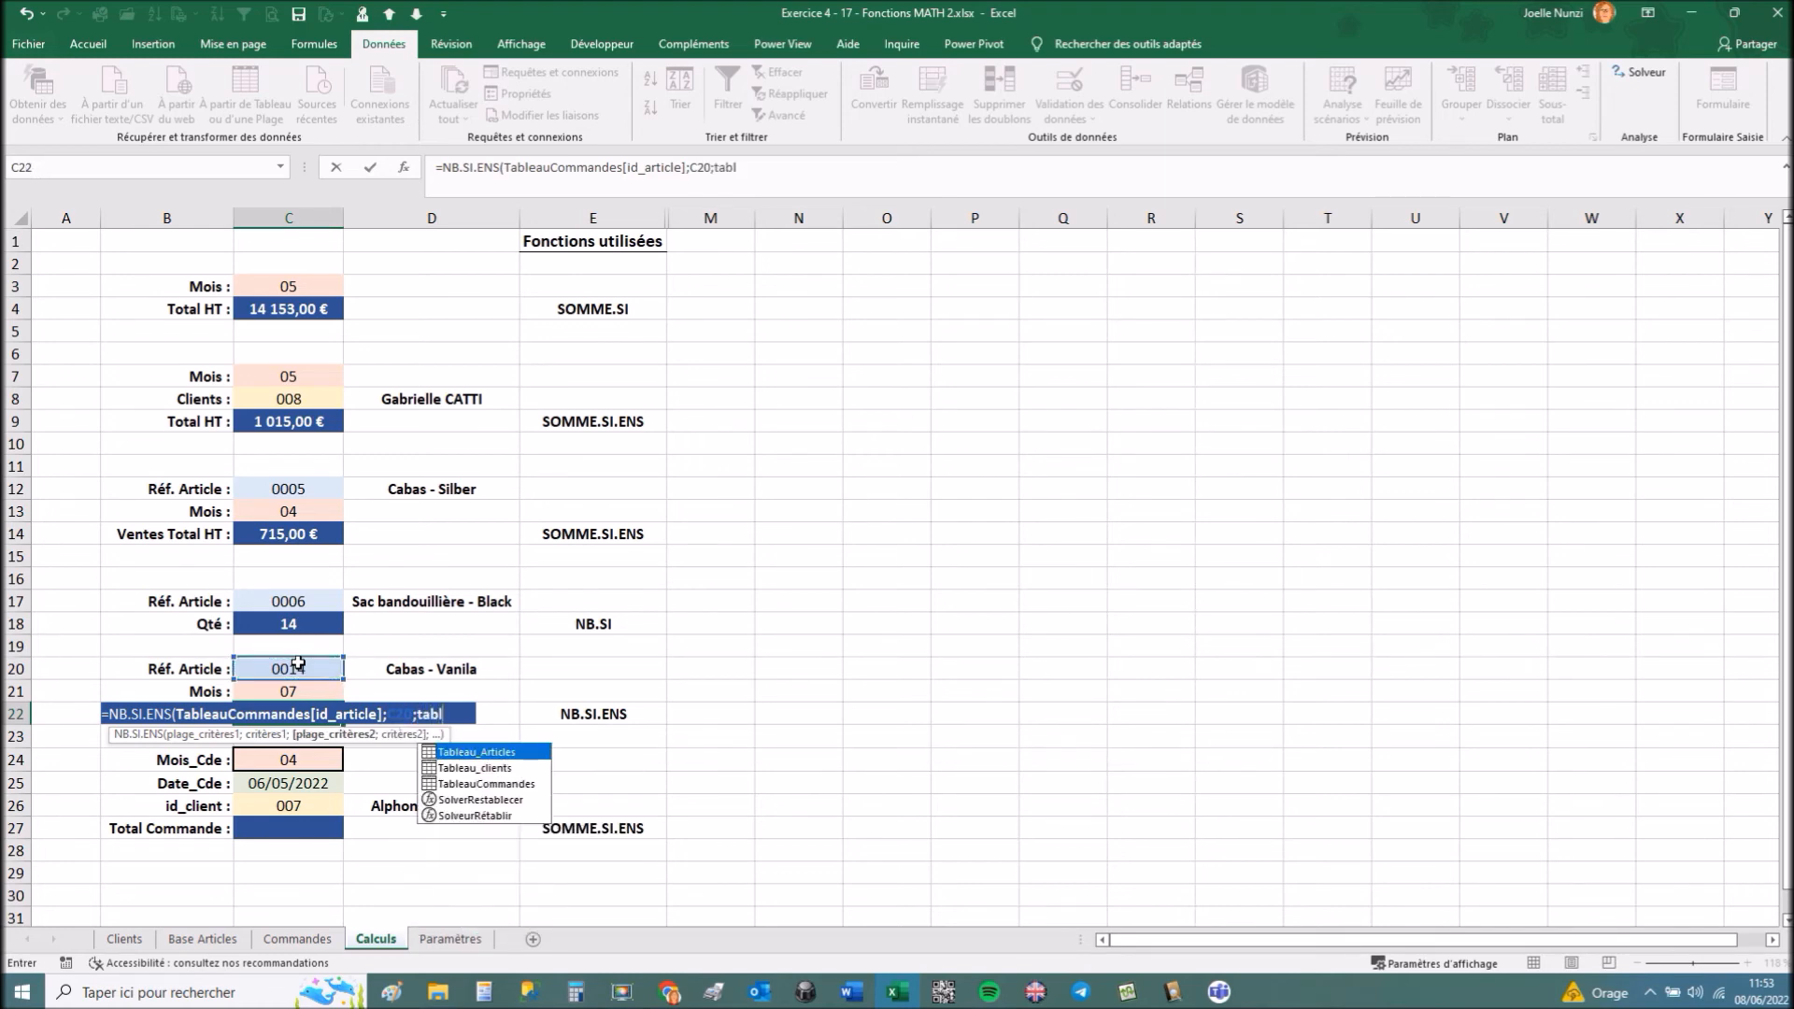
{"action": "left_click", "coordinate": [486, 785]}
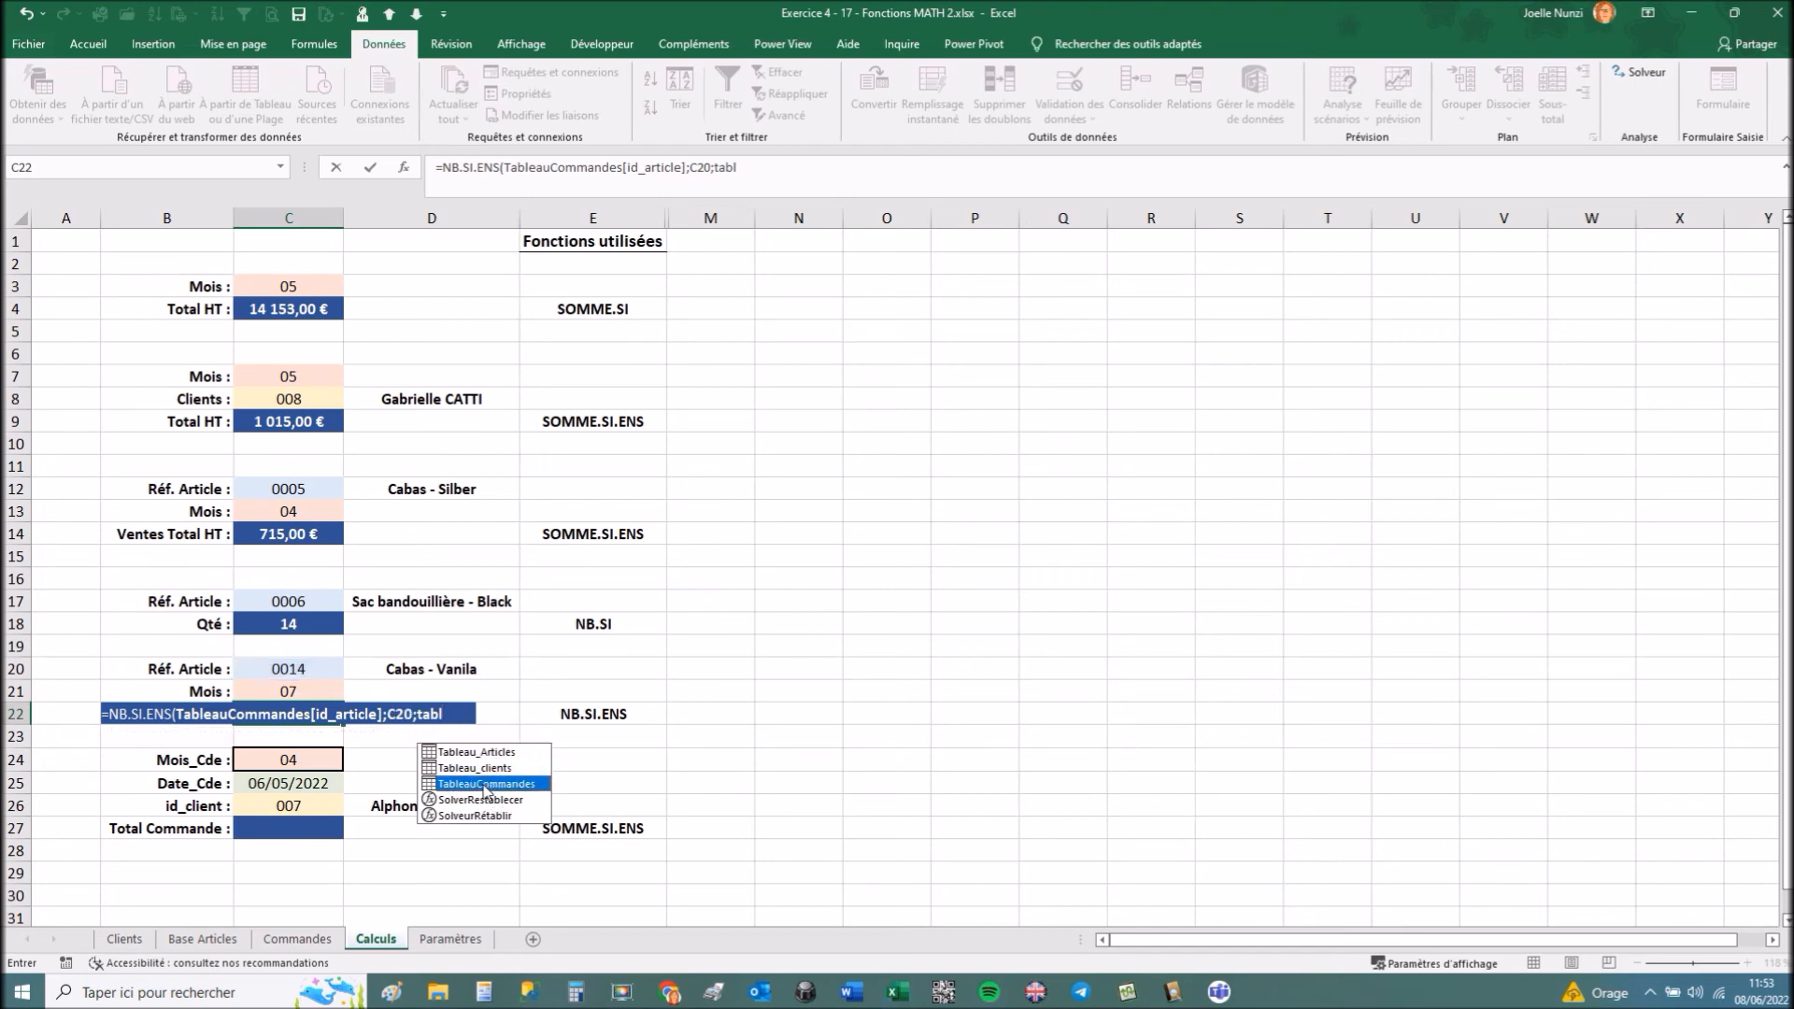
{"action": "double_click", "coordinate": [482, 783]}
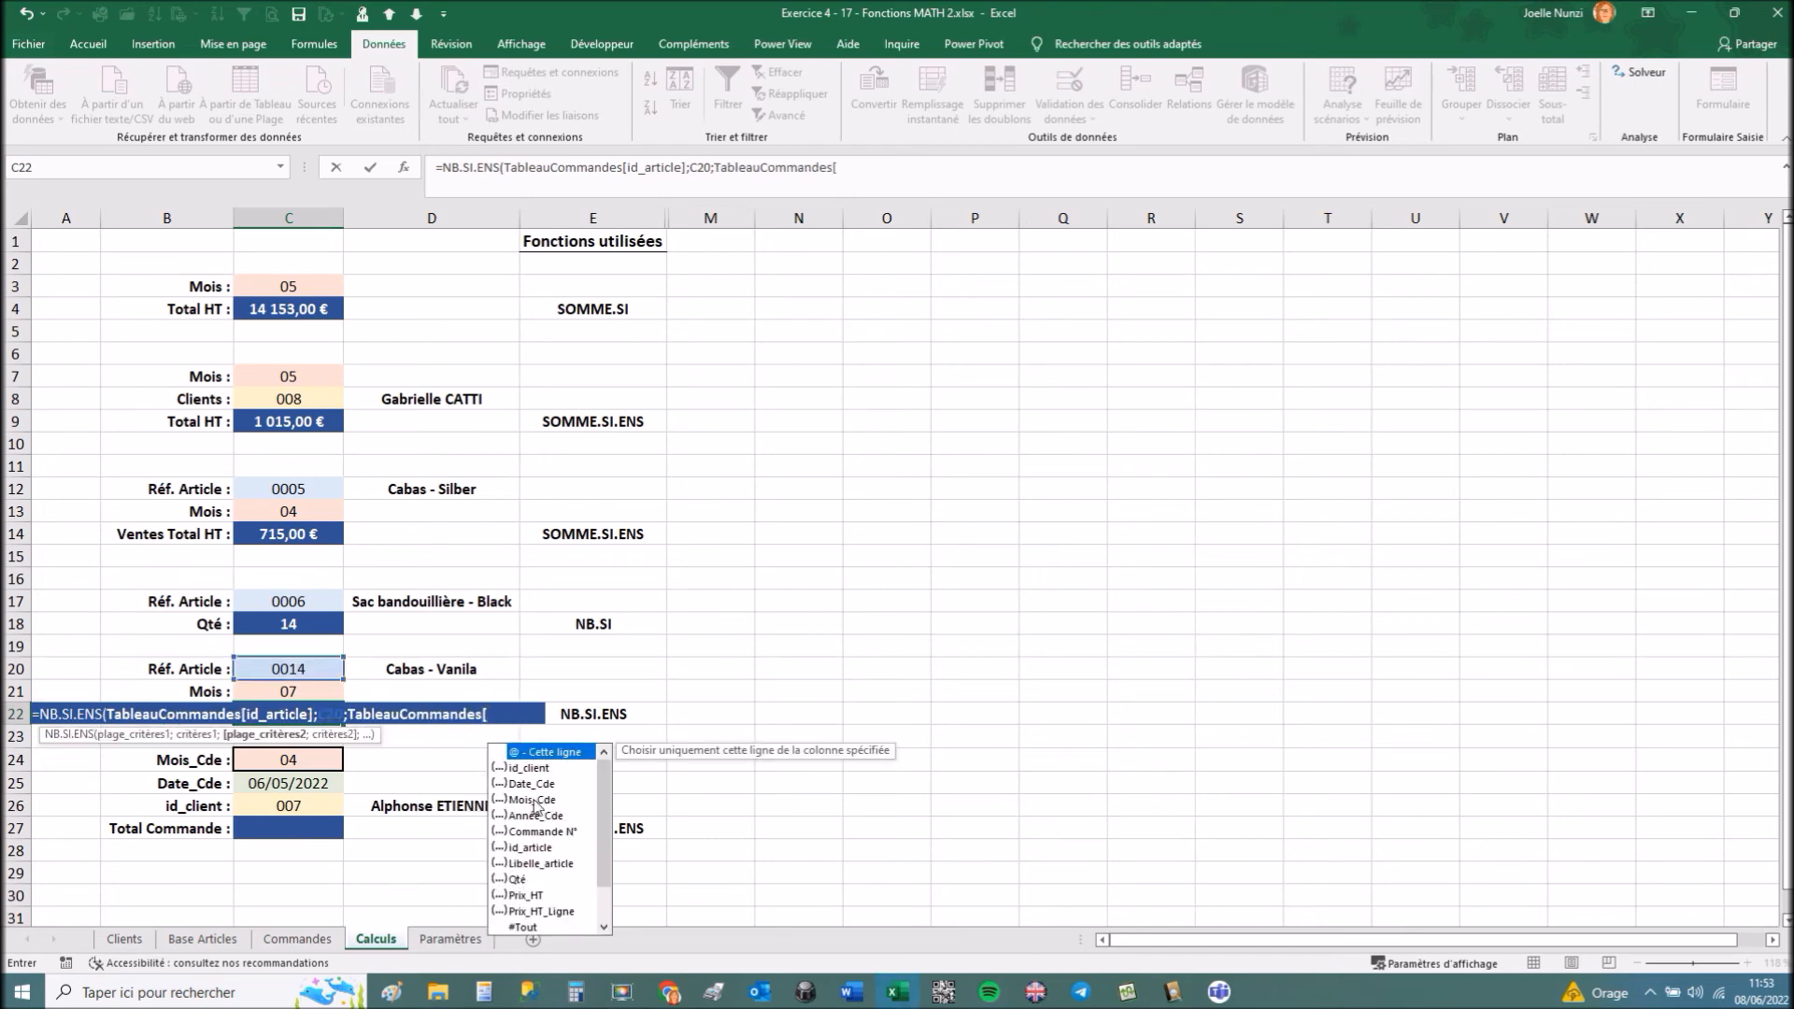
{"action": "double_click", "coordinate": [534, 800]}
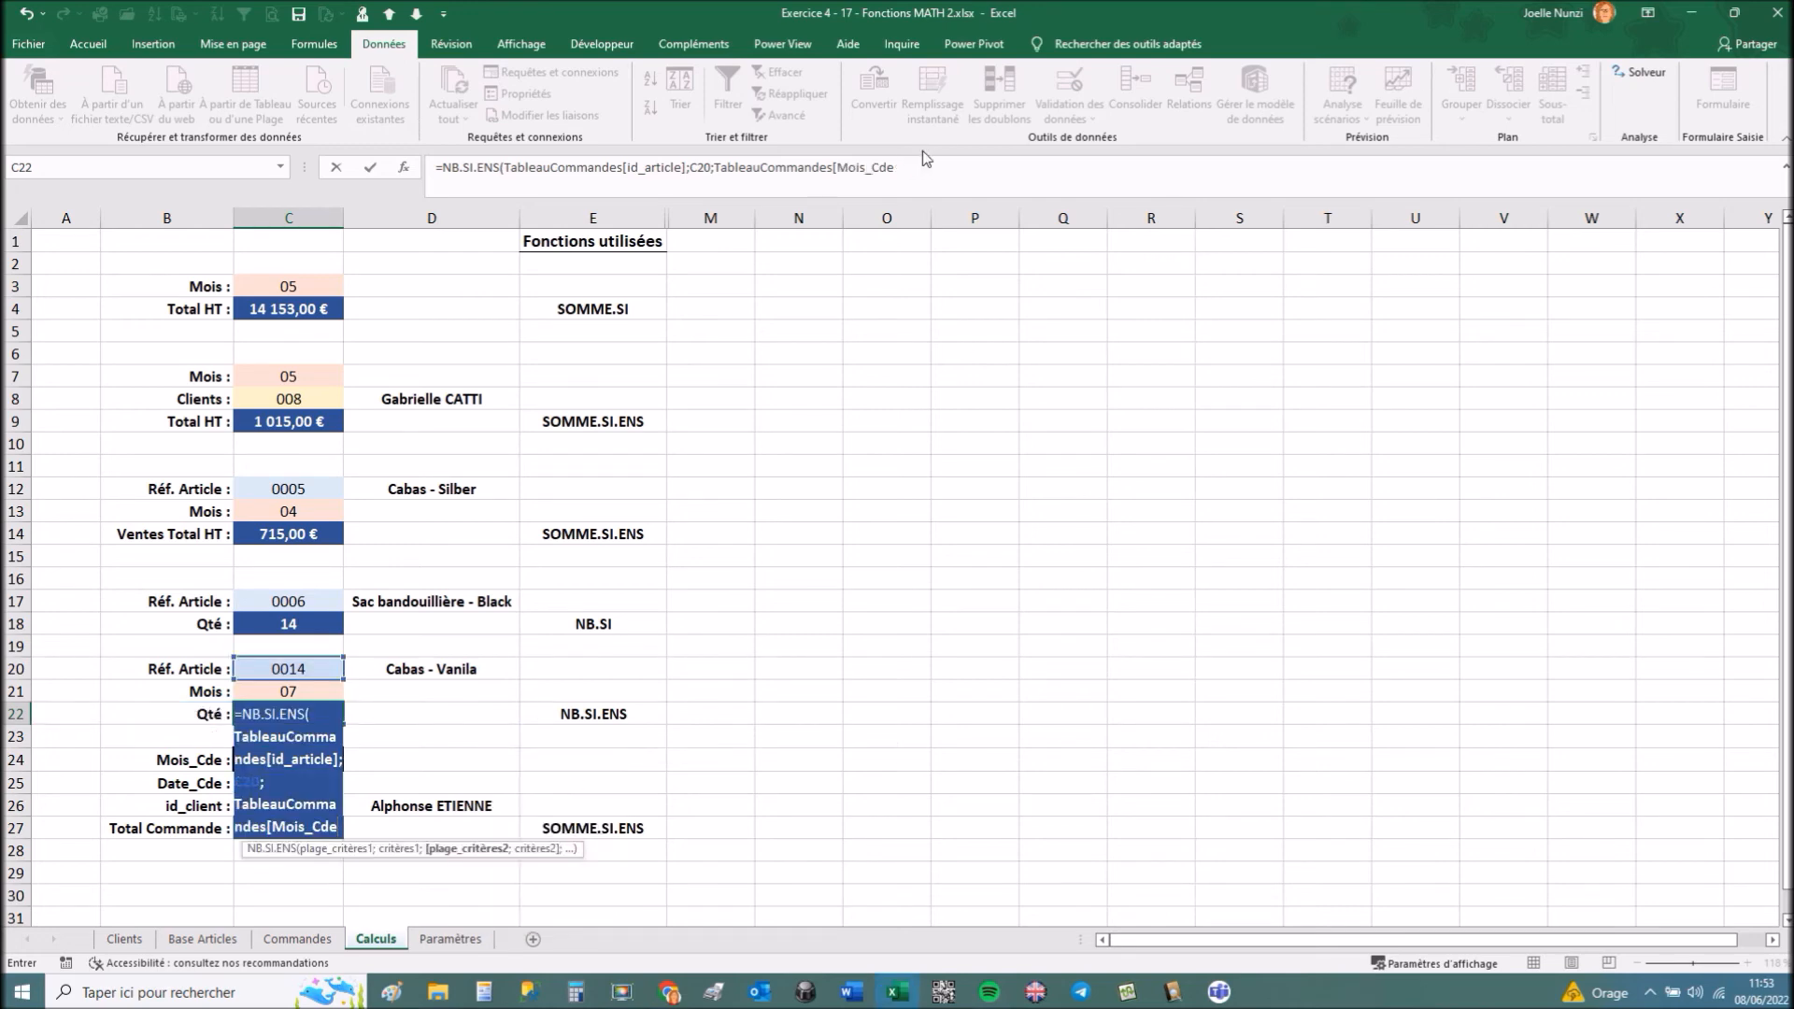
{"action": "left_click", "coordinate": [916, 176]}
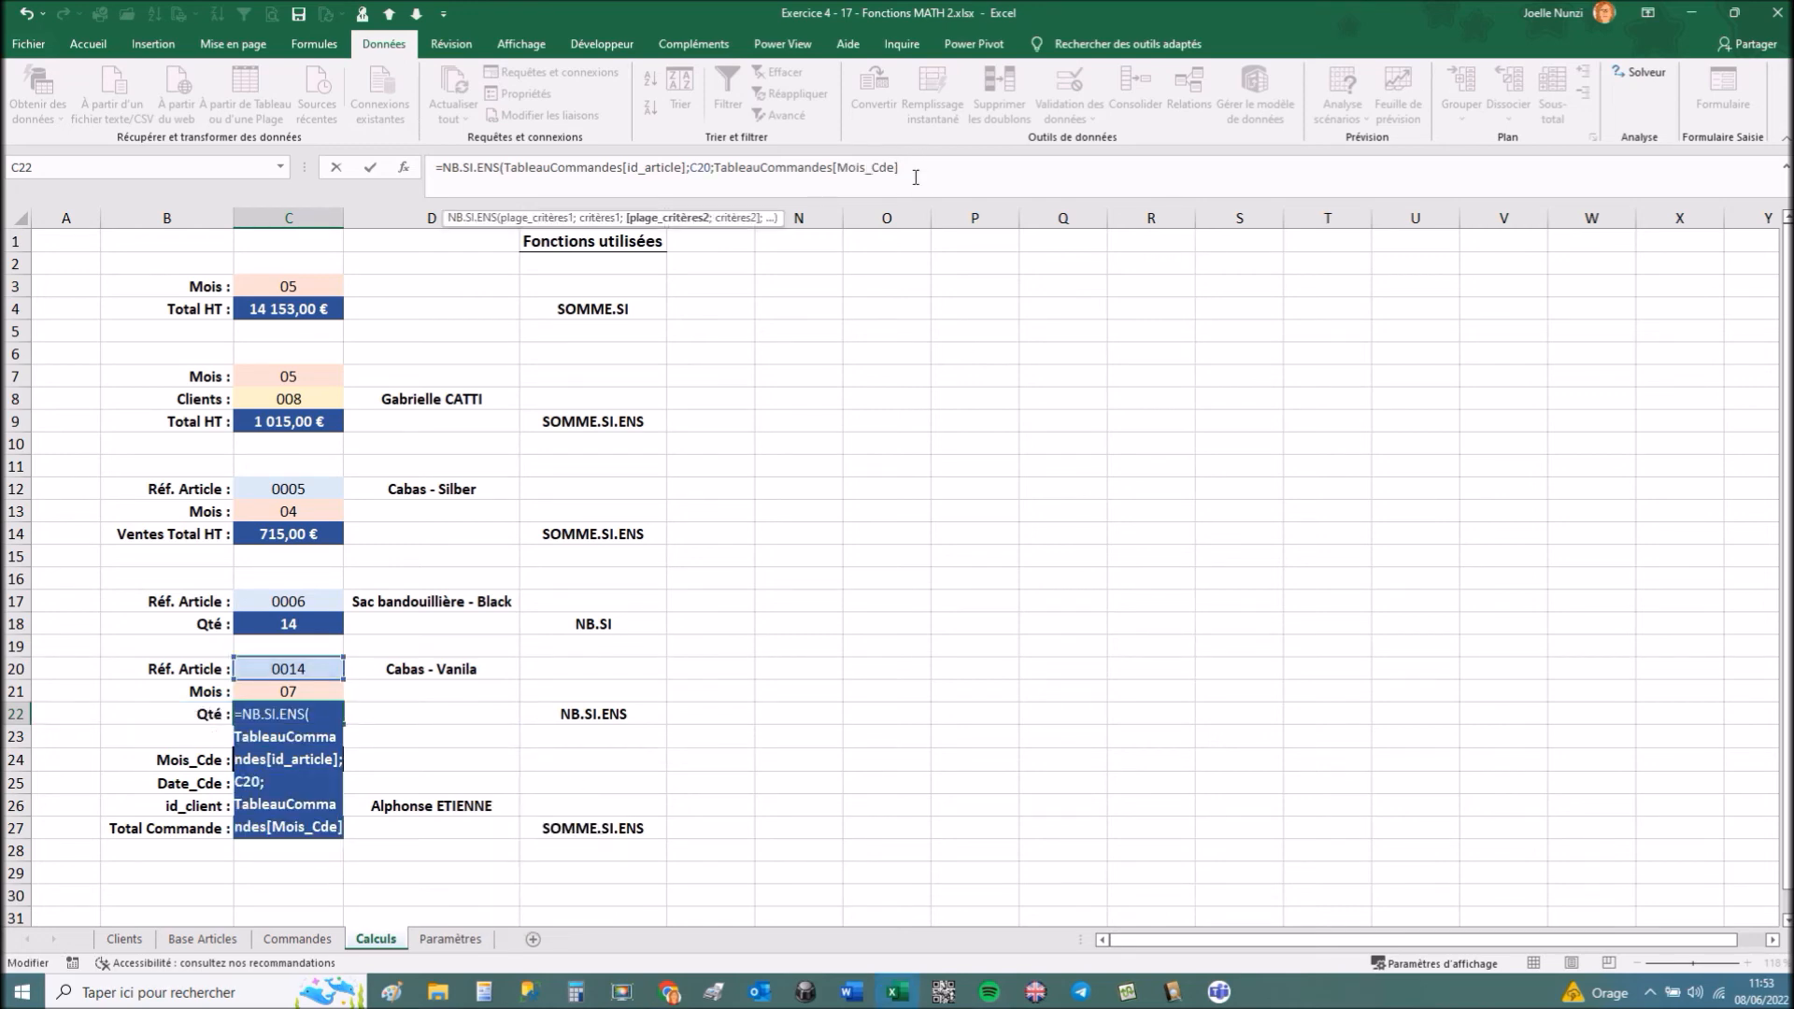
{"action": "type", "text": ";"}
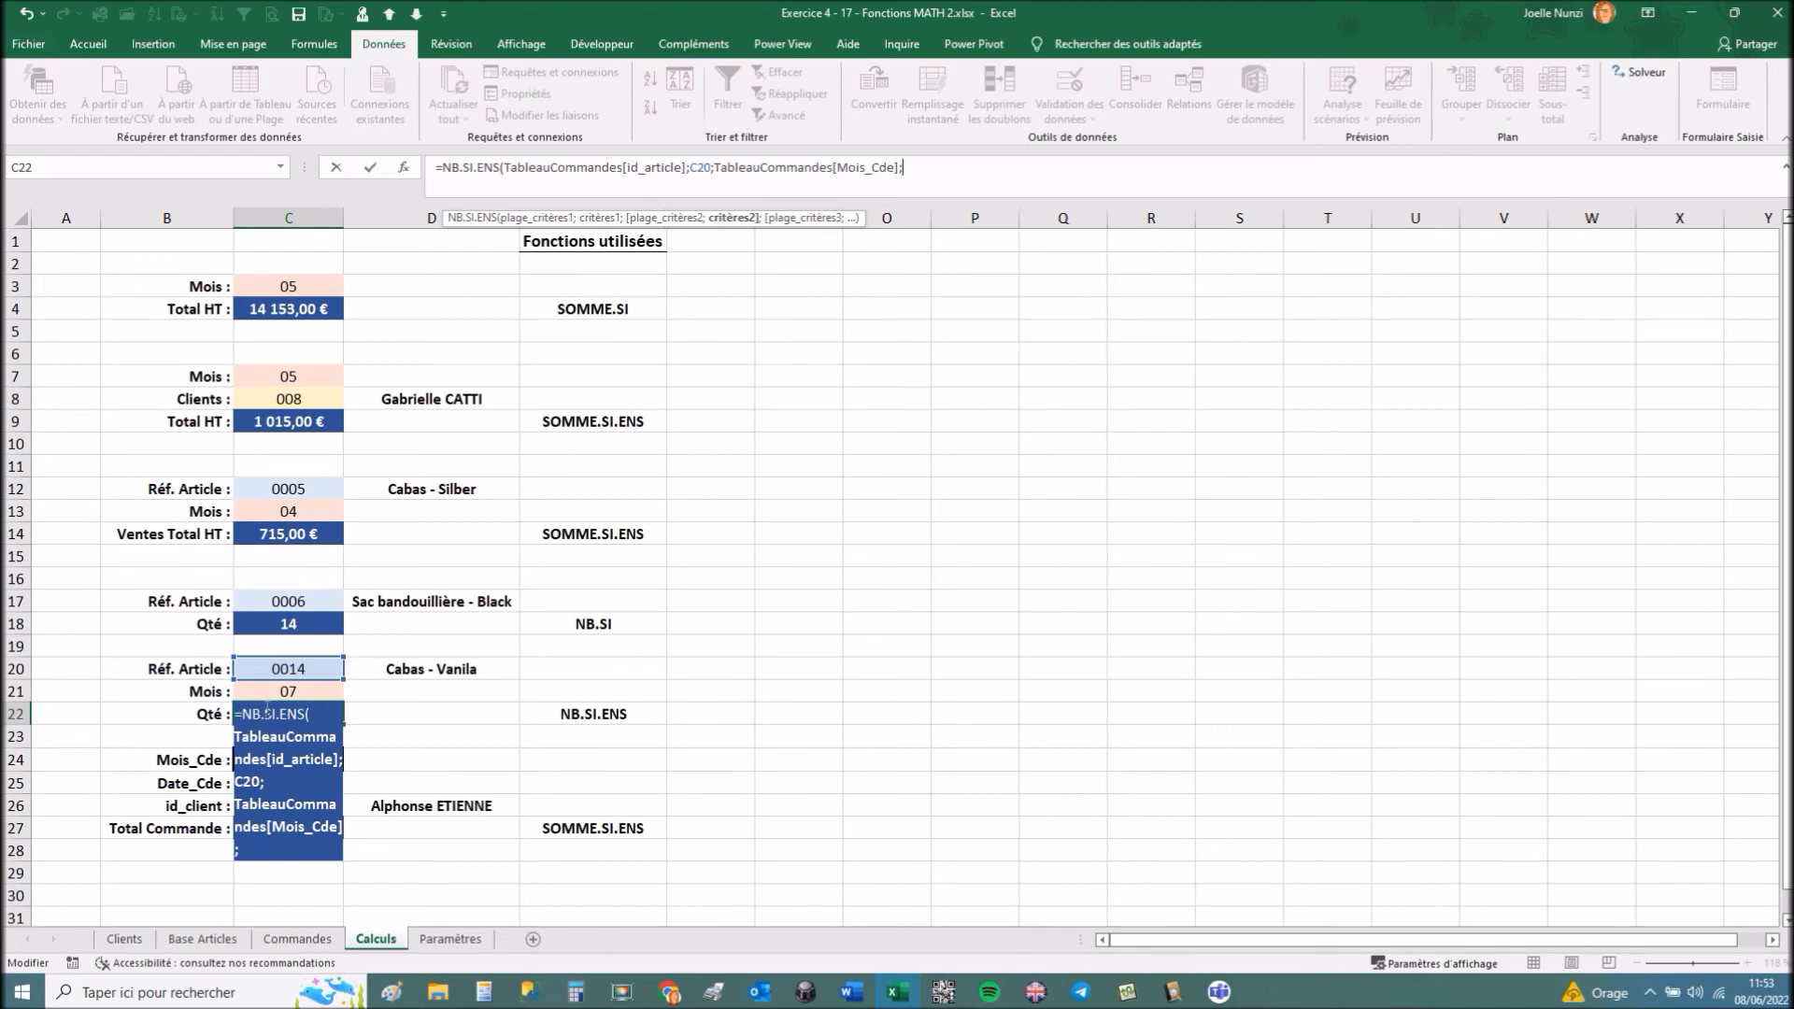
{"action": "left_click", "coordinate": [273, 693]}
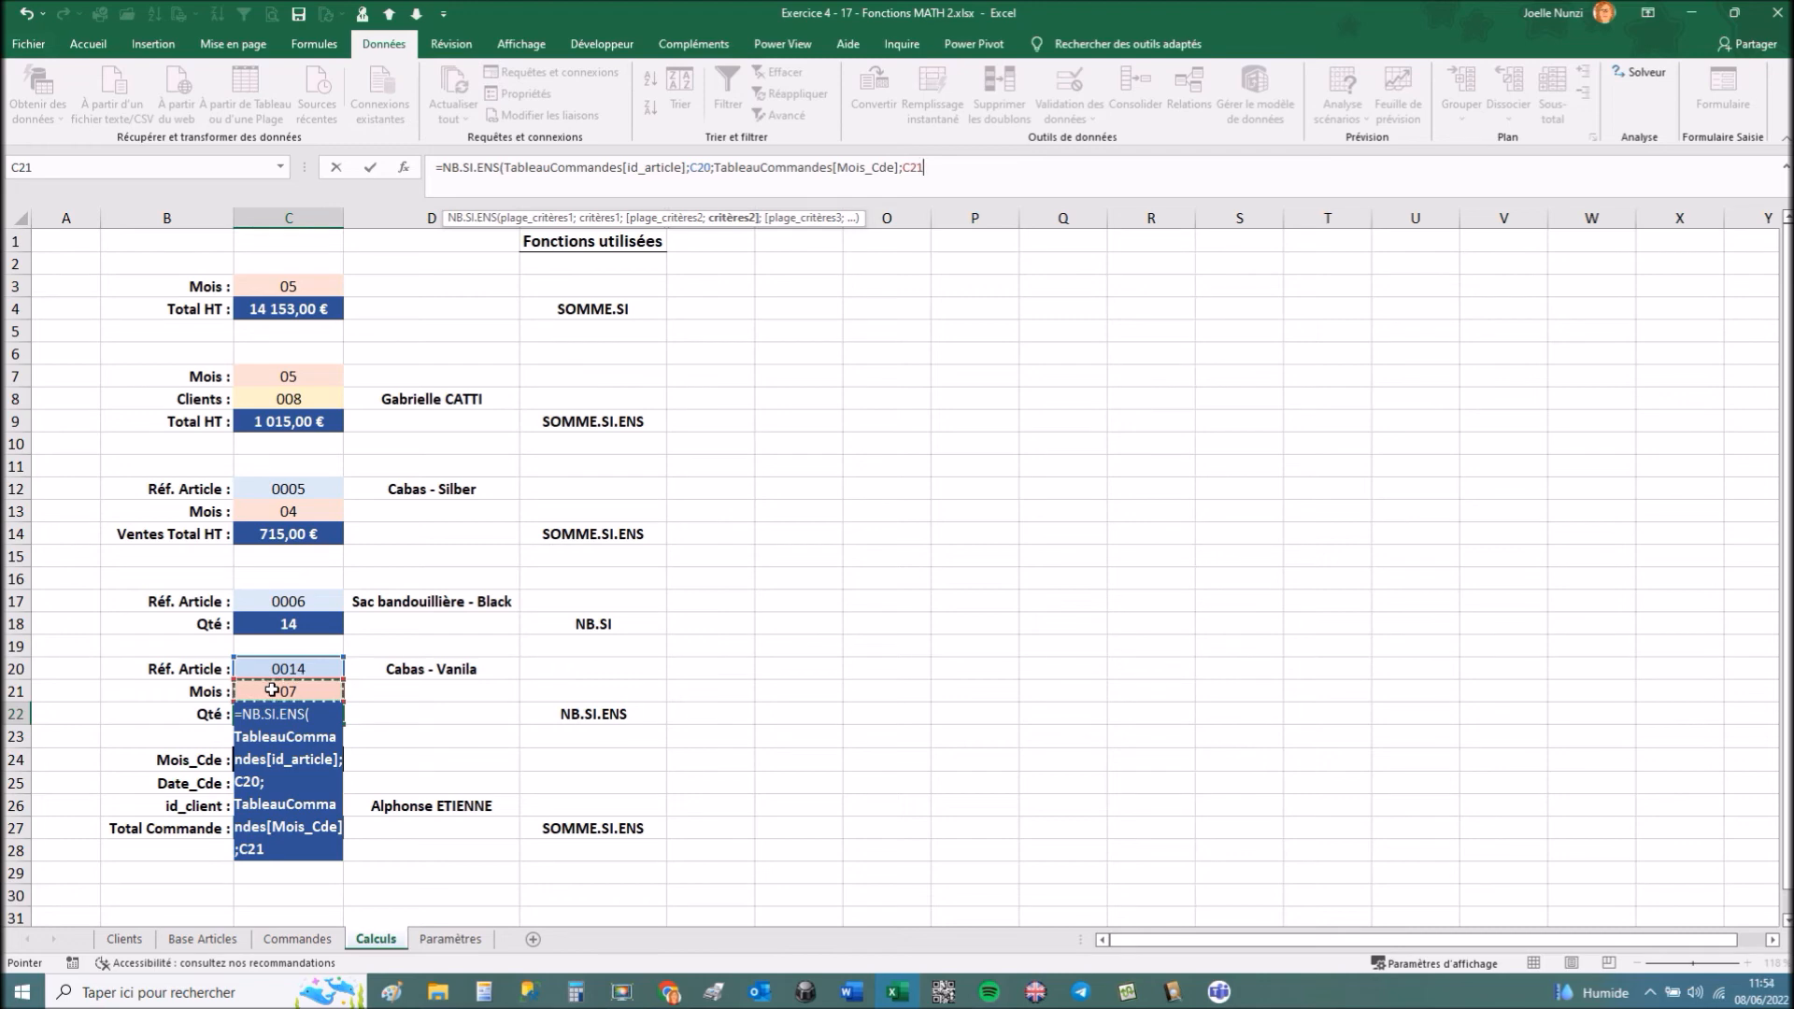
{"action": "type", "text": ")"}
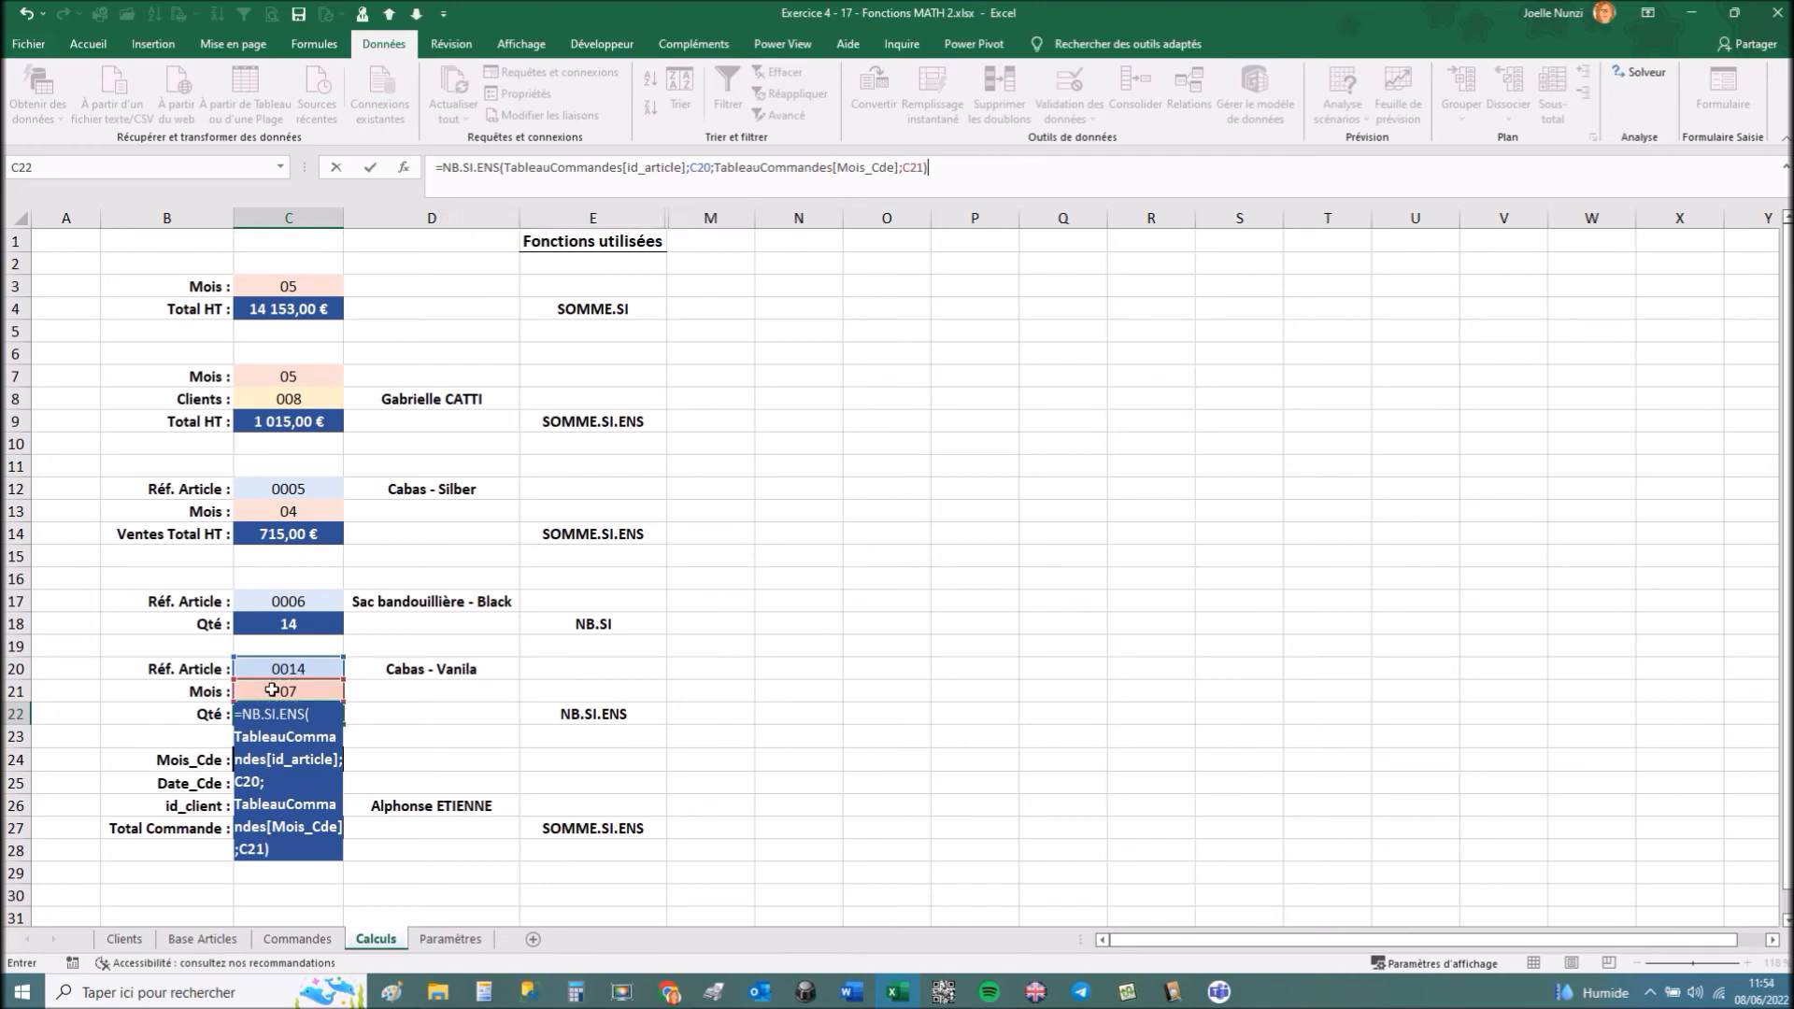
{"action": "key", "text": "Return"}
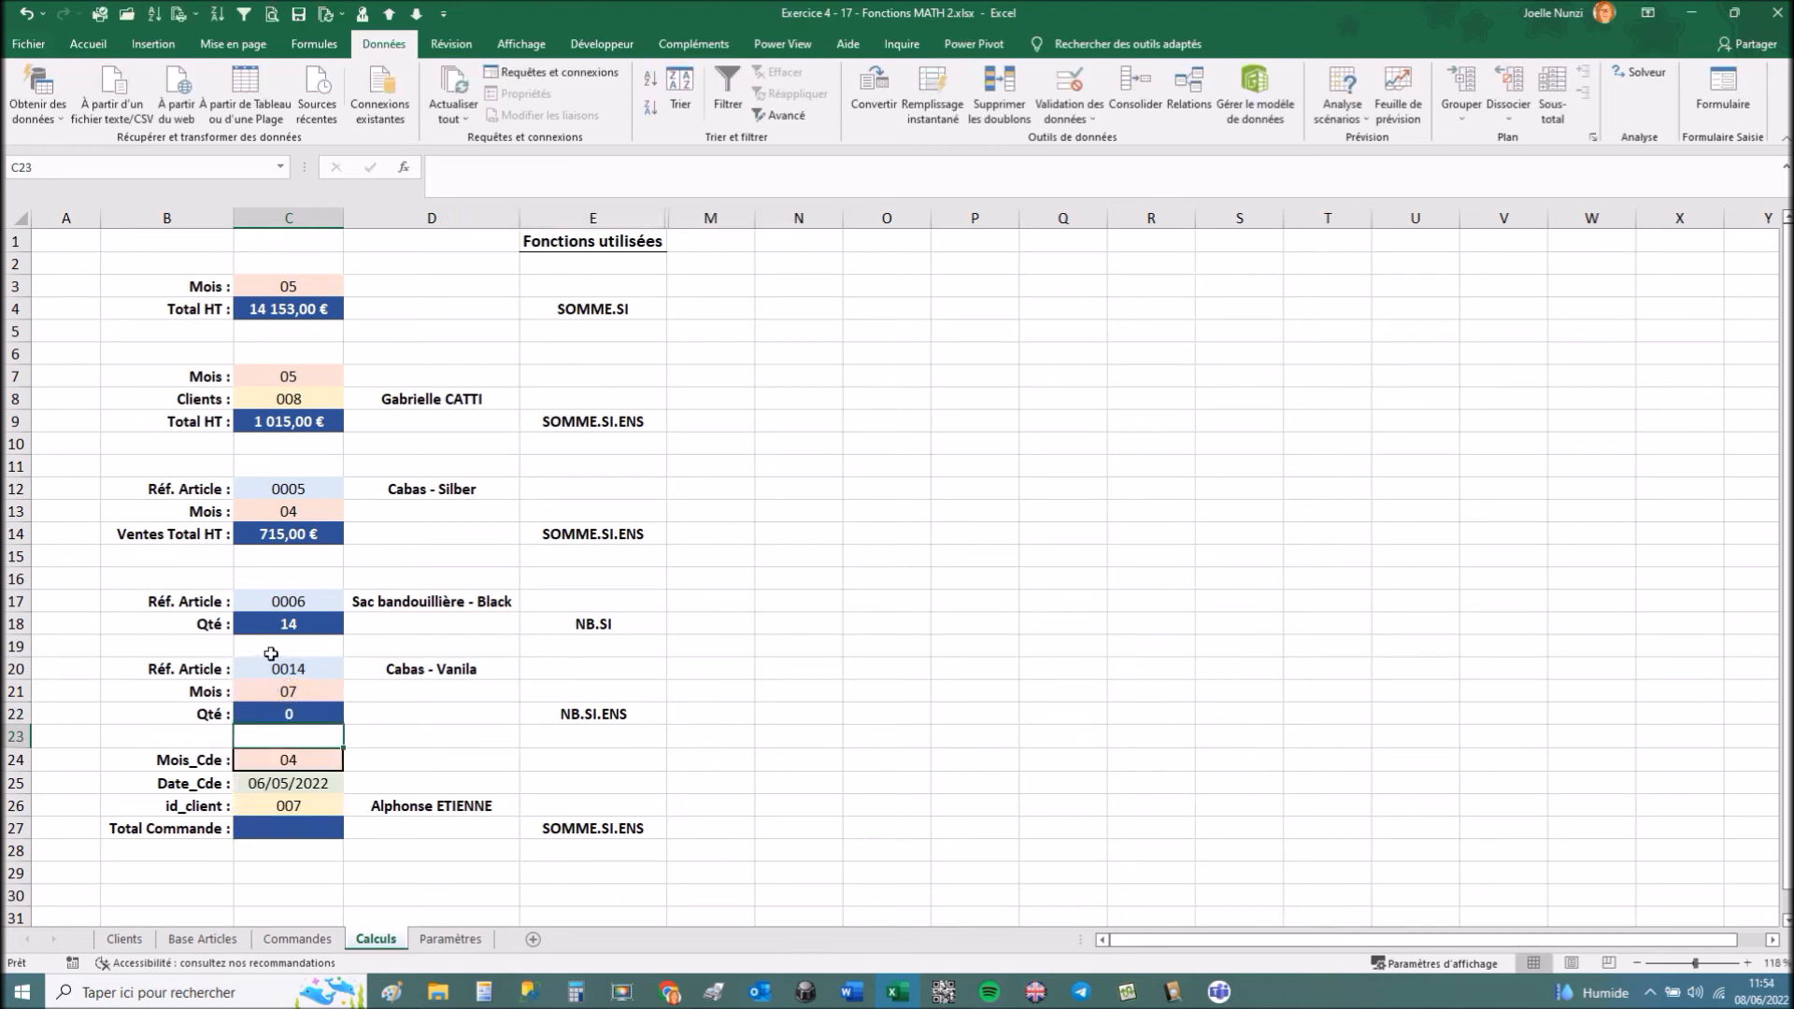
Set the month in C21 to 05 to test the NB.SI.ENS formula in C22.
{"action": "left_click", "coordinate": [269, 711]}
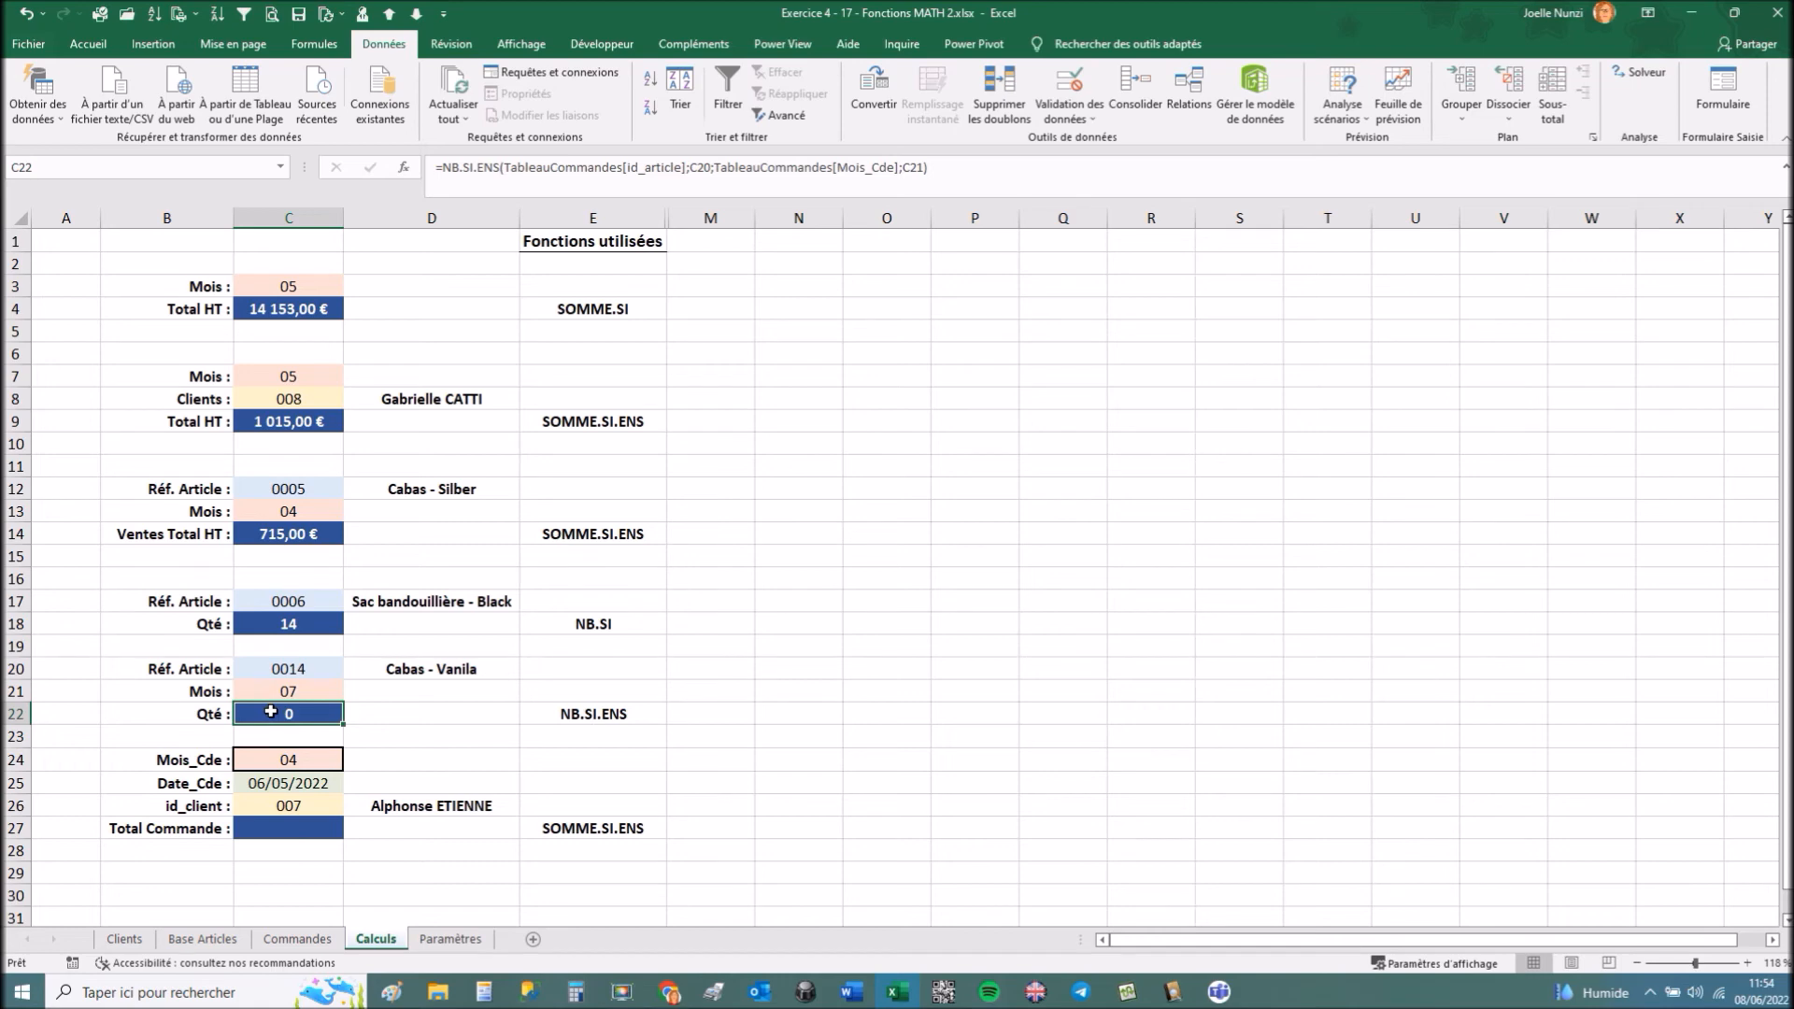
{"action": "left_click", "coordinate": [298, 692]}
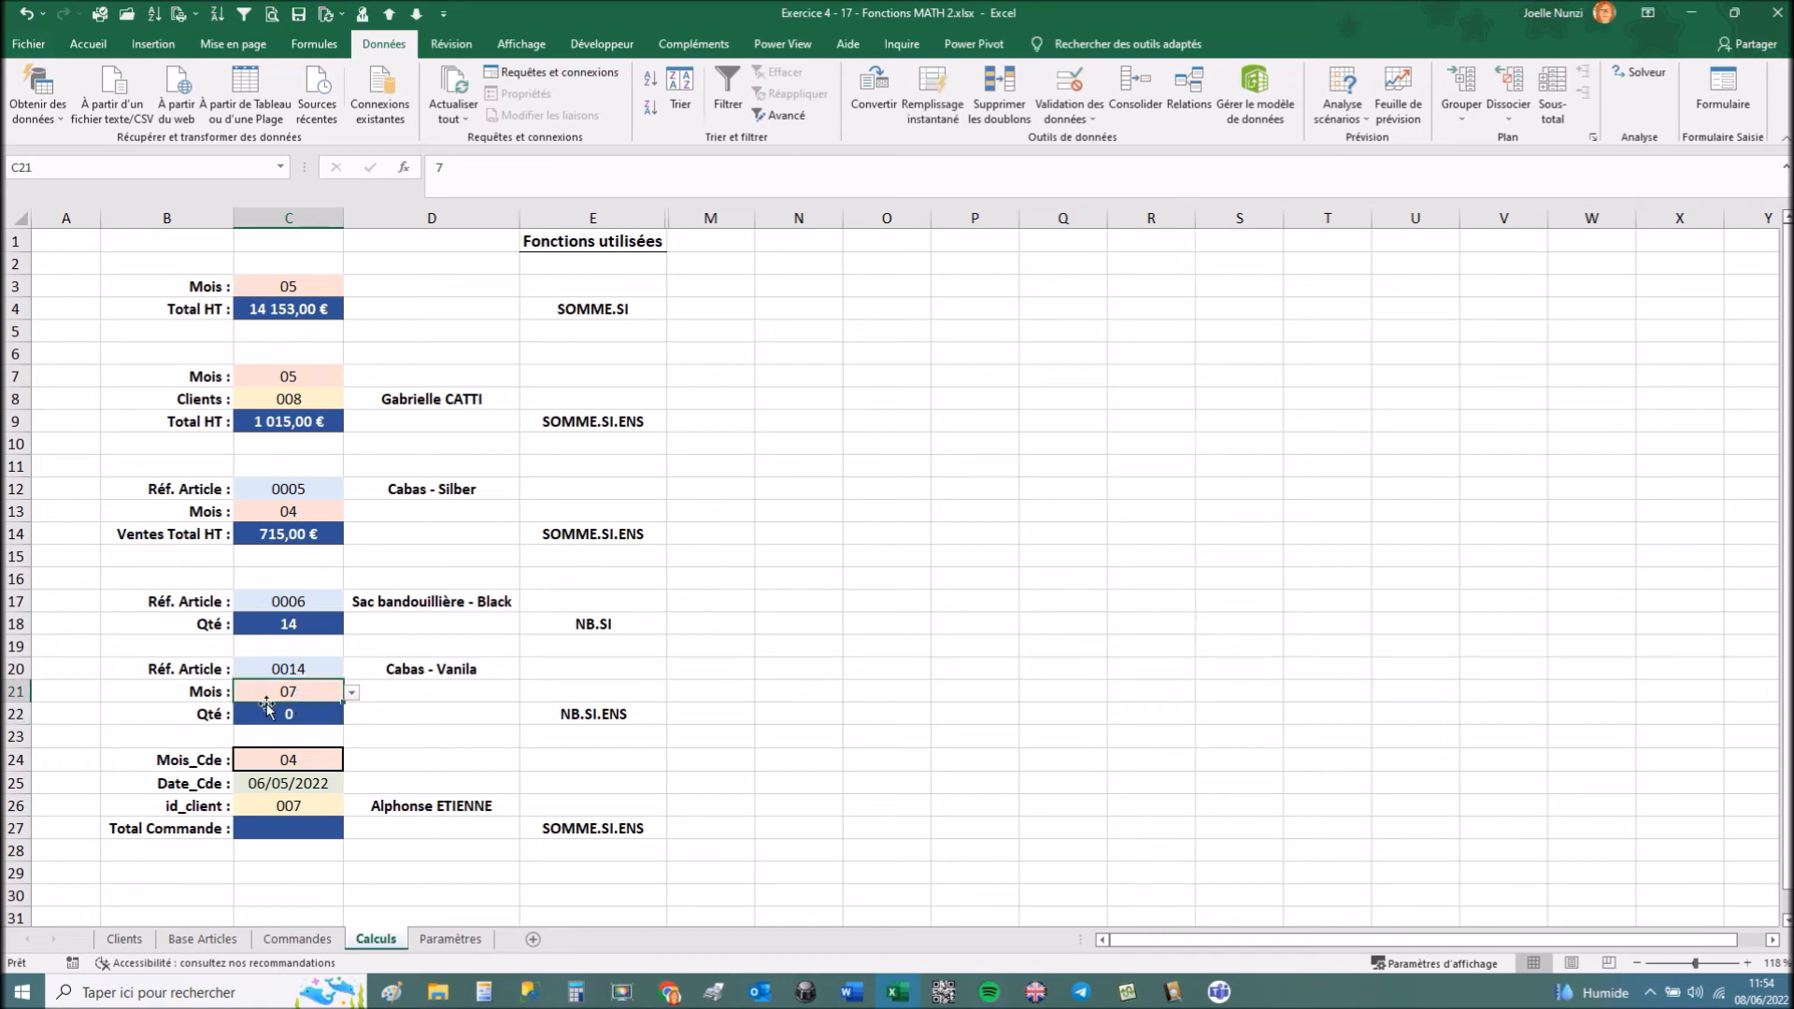
{"action": "left_click", "coordinate": [352, 695]}
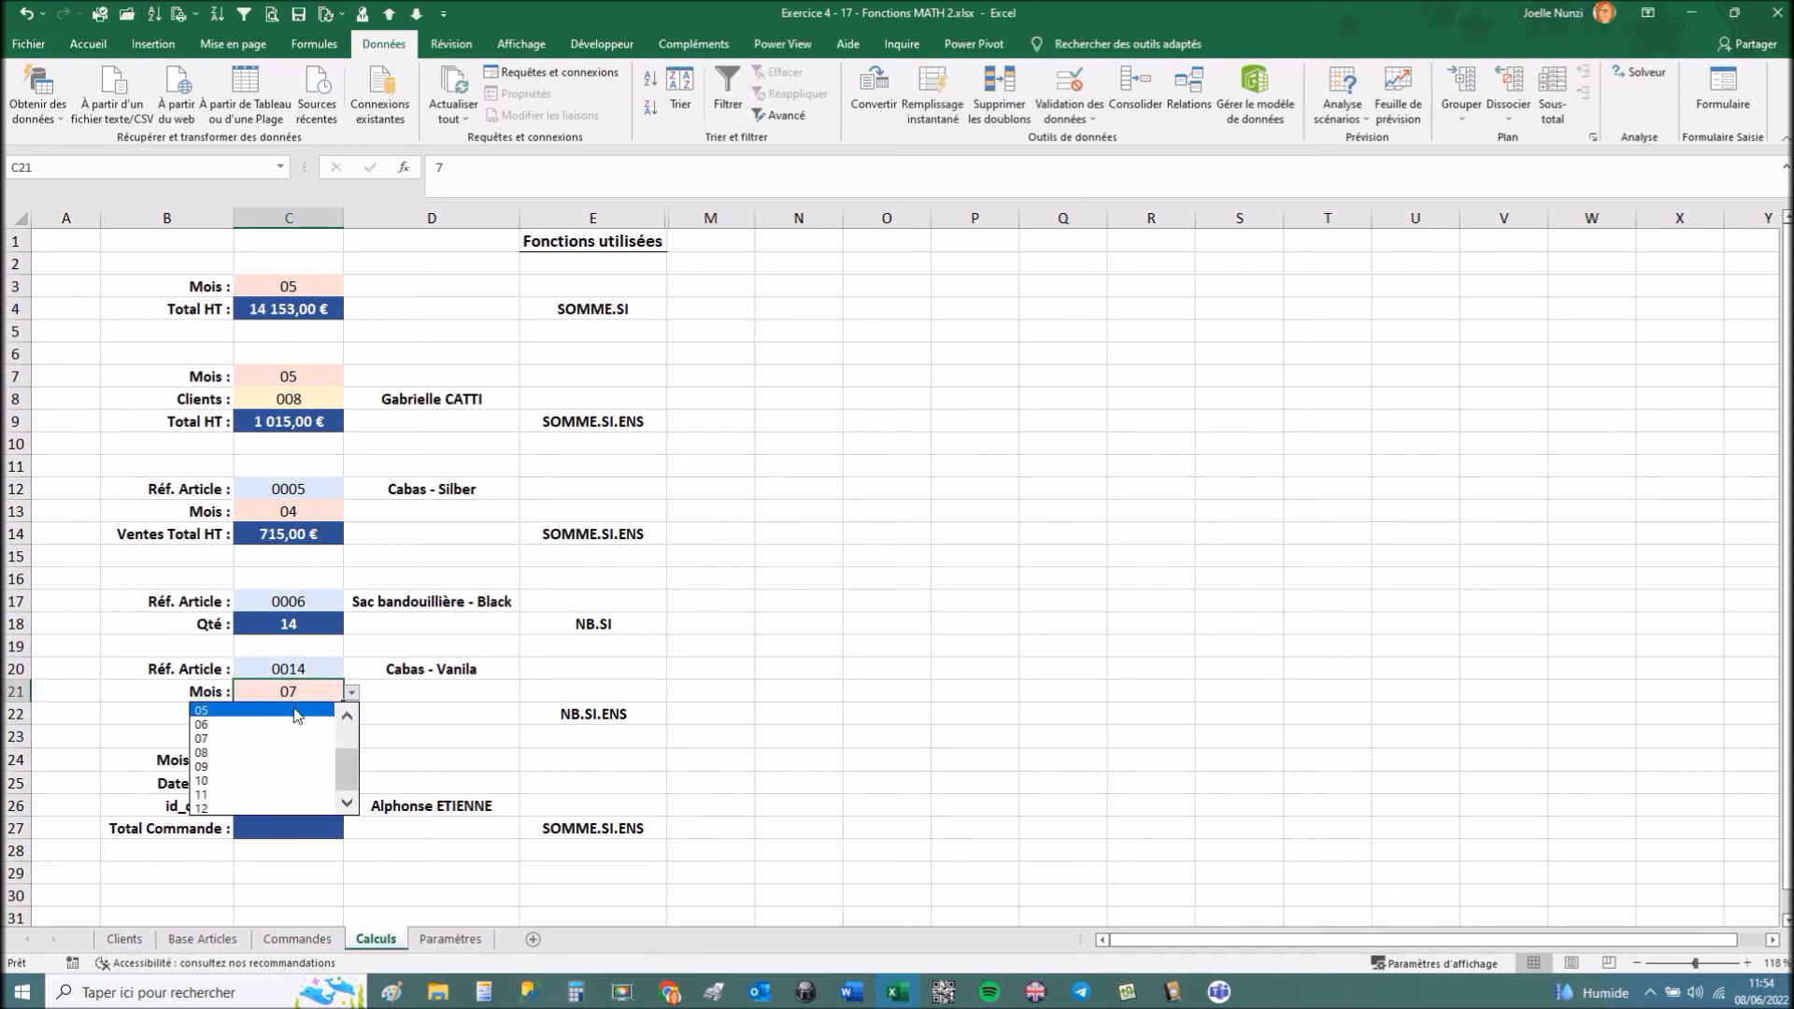
{"action": "left_click", "coordinate": [298, 712]}
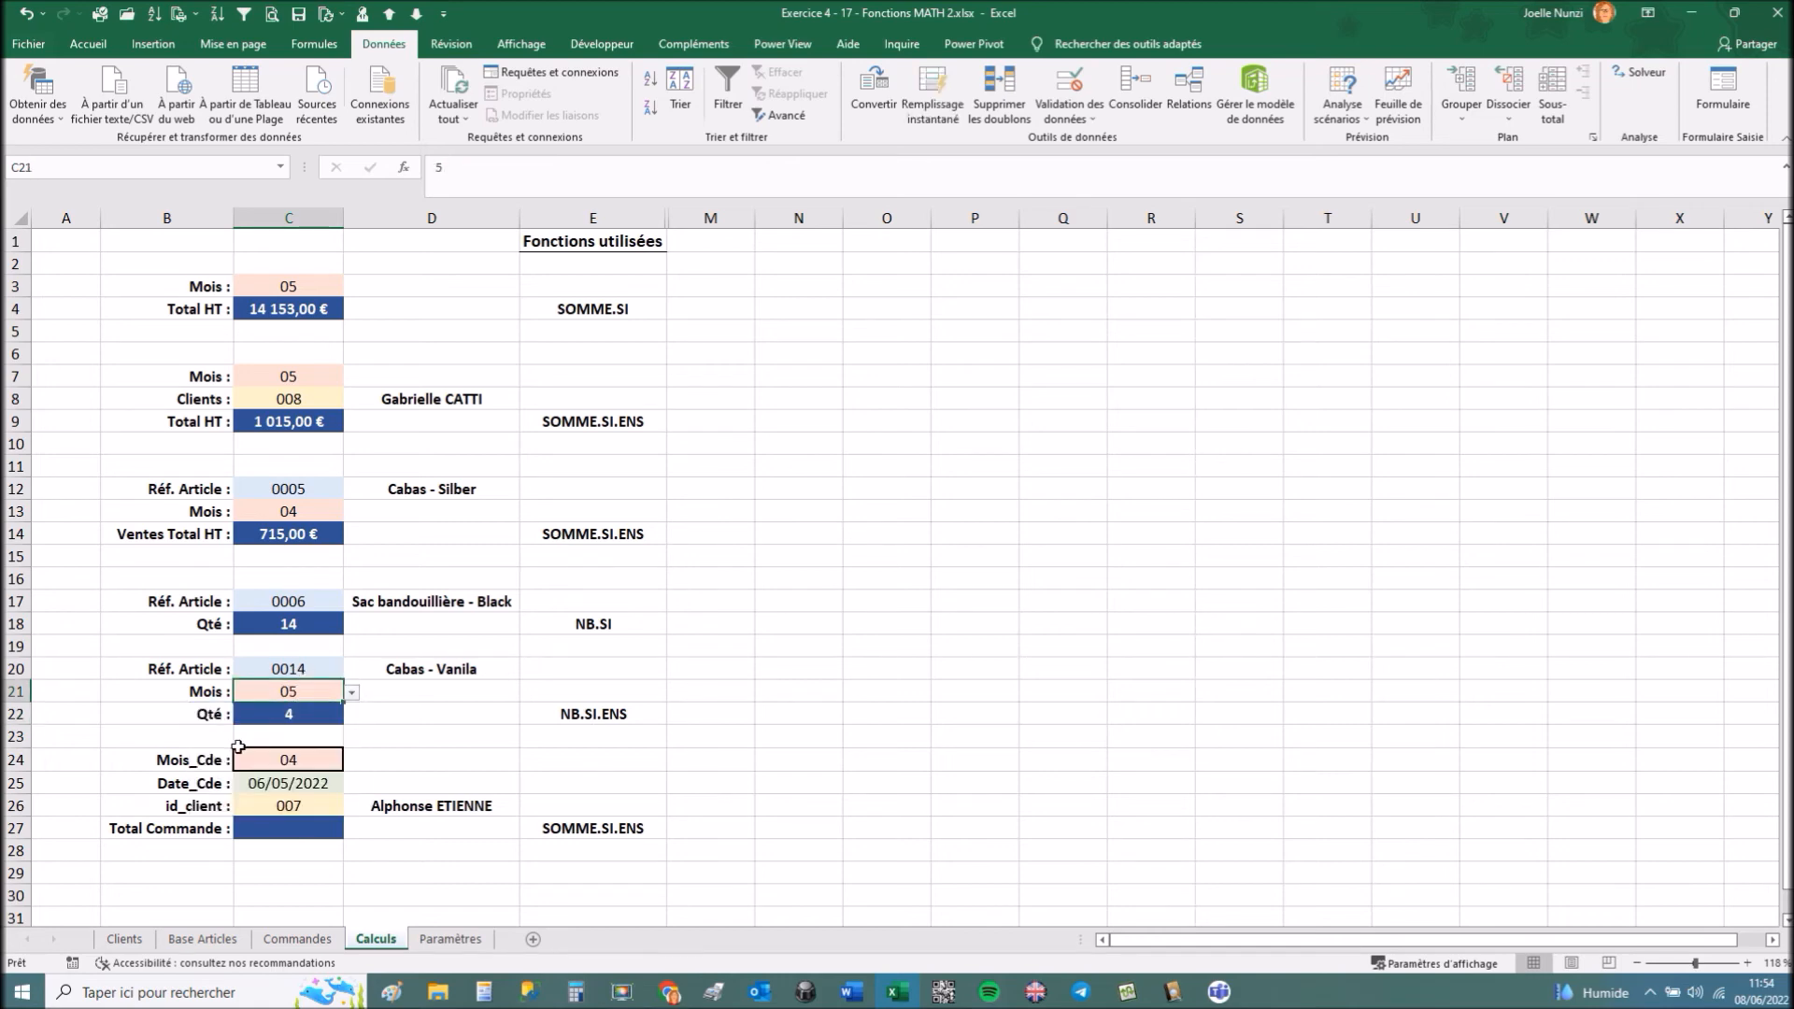
Start a SOMME.SI.ENS formula in C27 with TableauCommandes[Prix_HT_Ligne] as the sum range.
{"action": "left_click", "coordinate": [269, 830]}
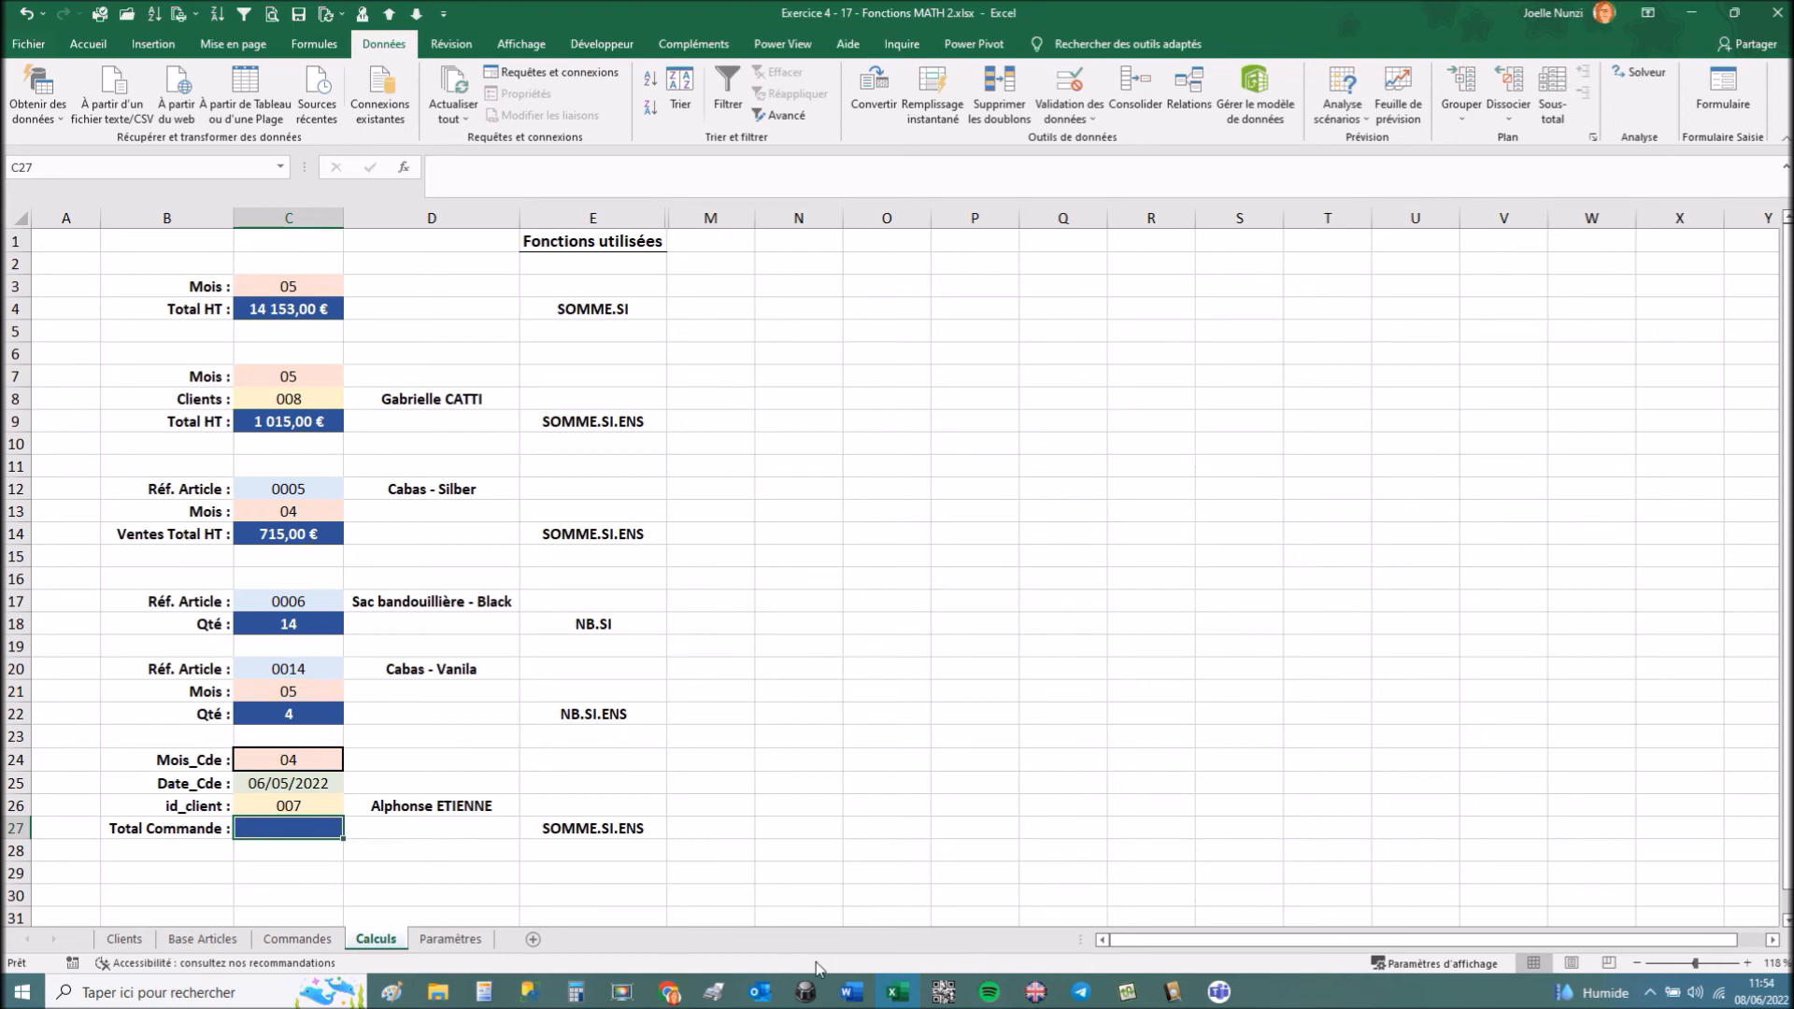
{"action": "type", "text": "=somm"}
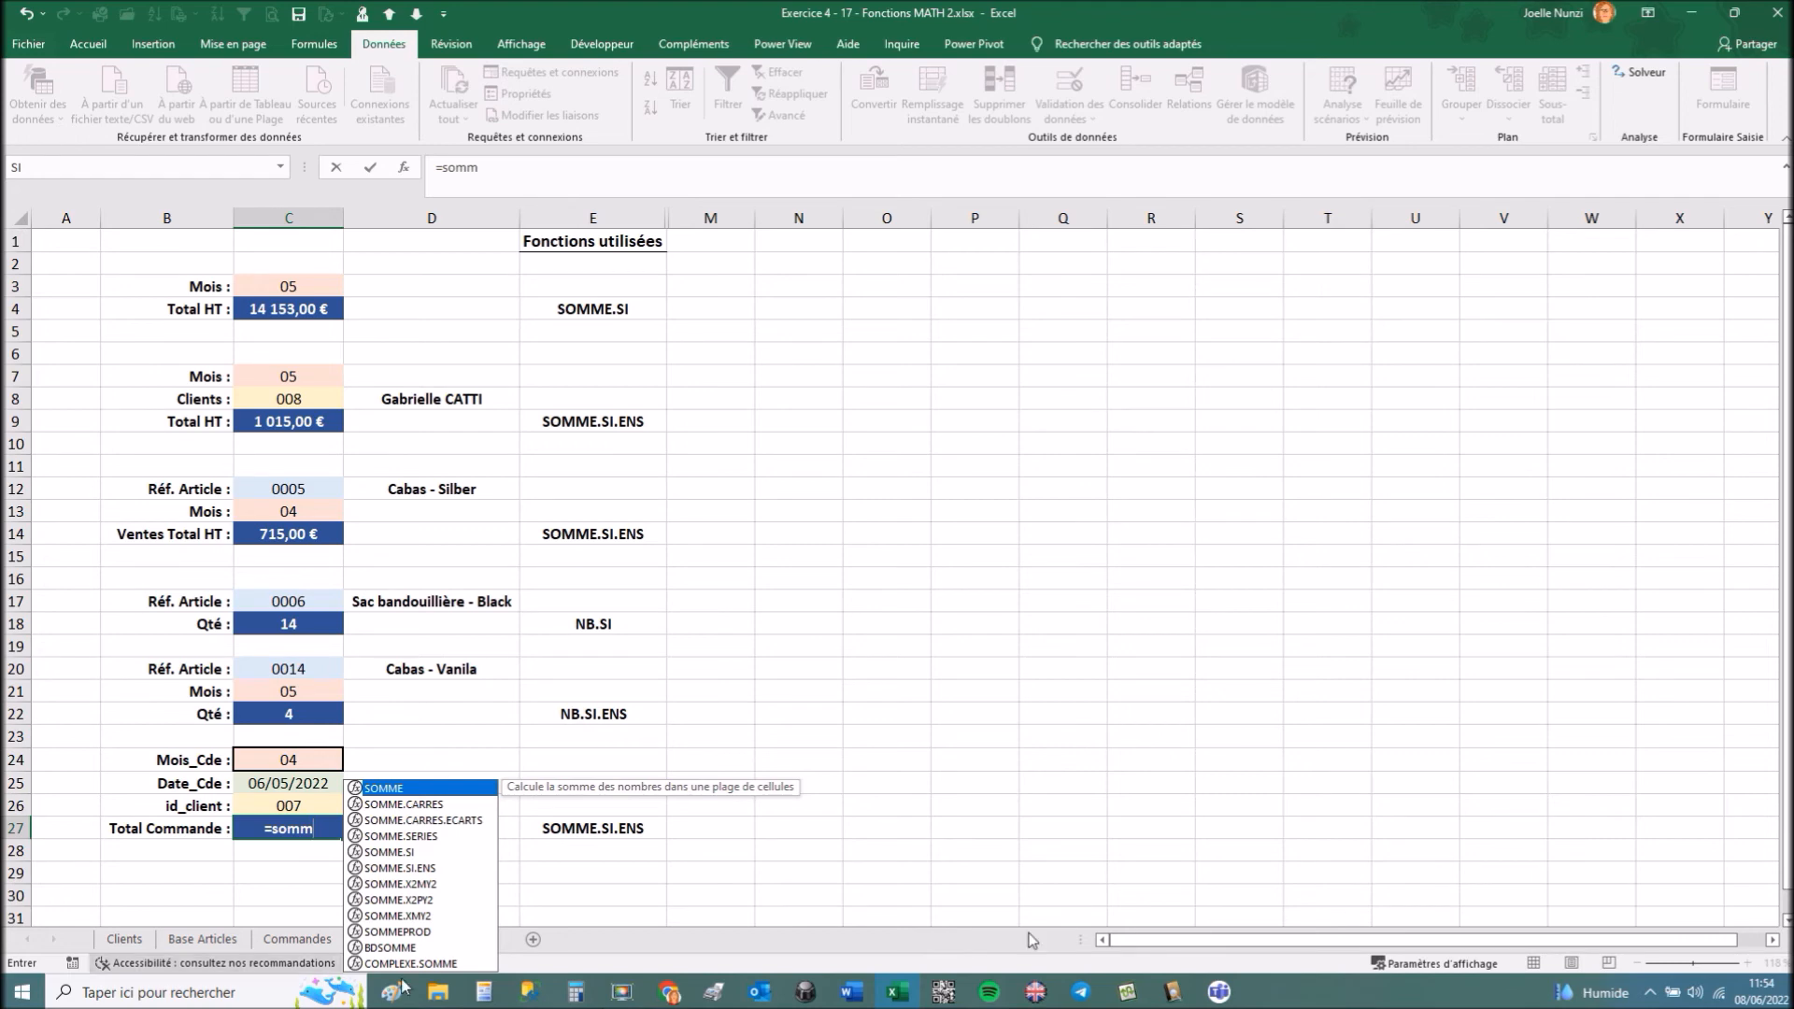
{"action": "double_click", "coordinate": [409, 868]}
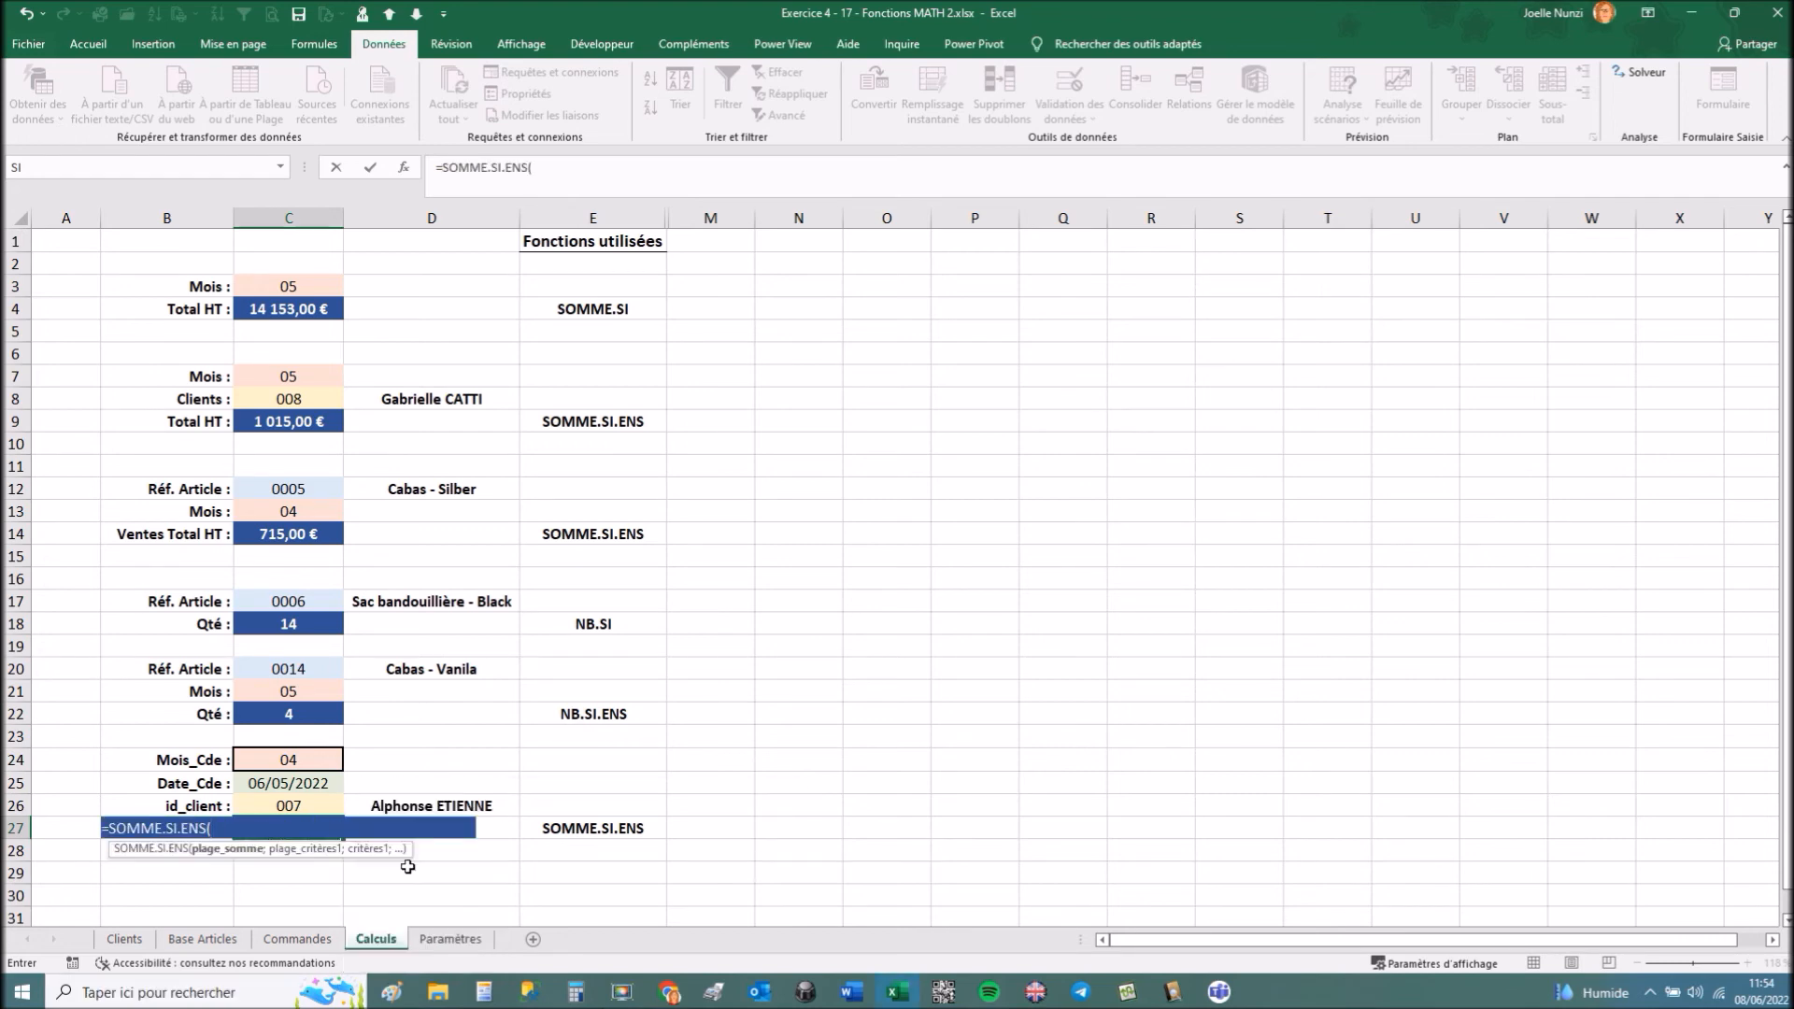
{"action": "type", "text": "tabl"}
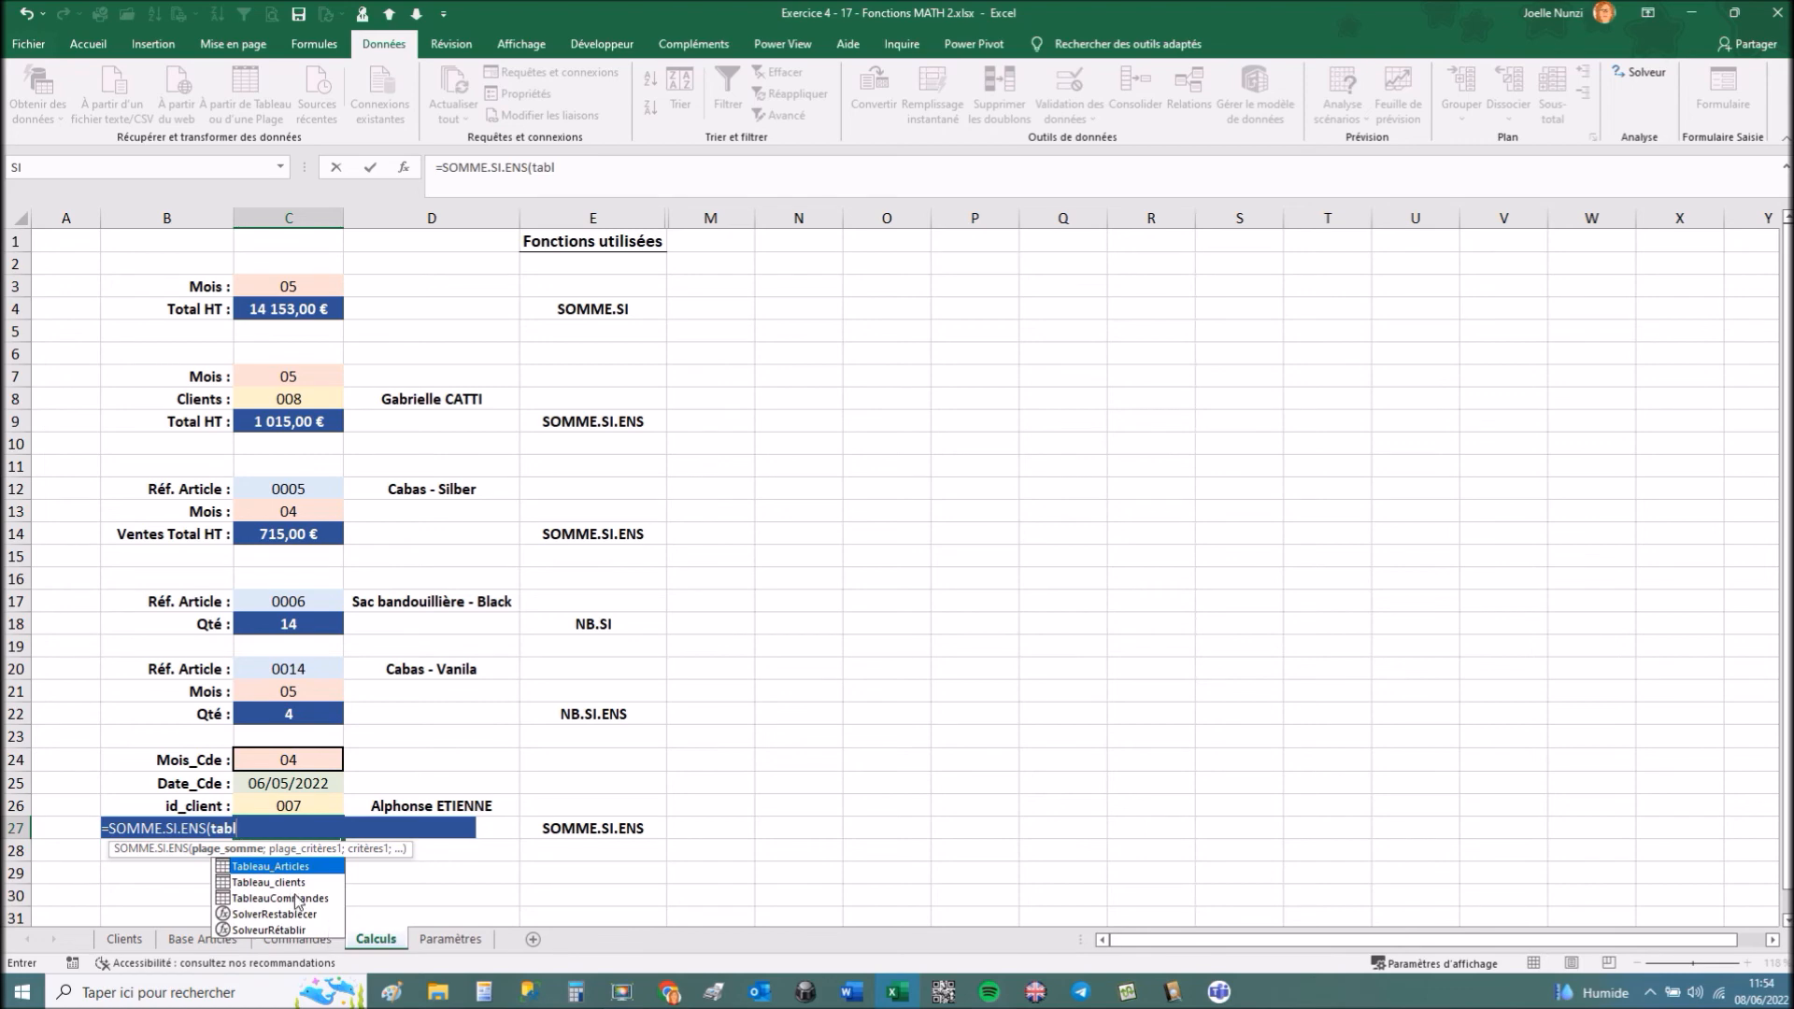
{"action": "double_click", "coordinate": [297, 899]}
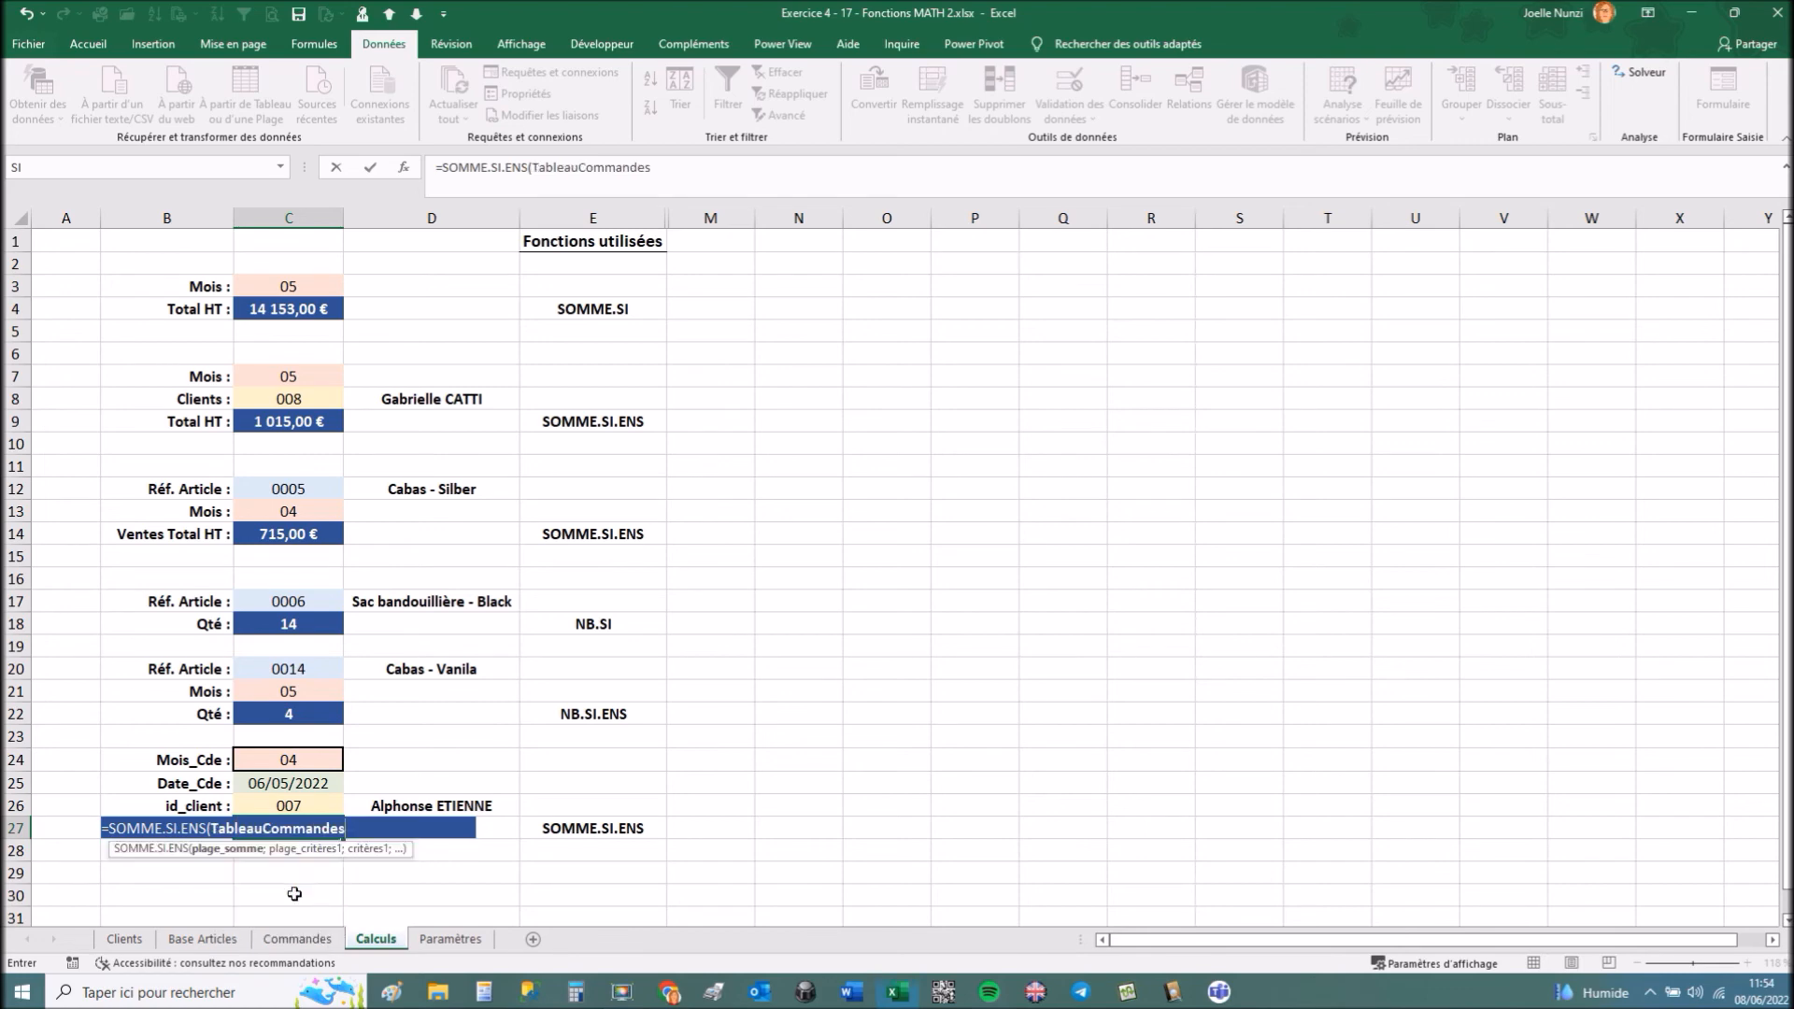
{"action": "type", "text": "["}
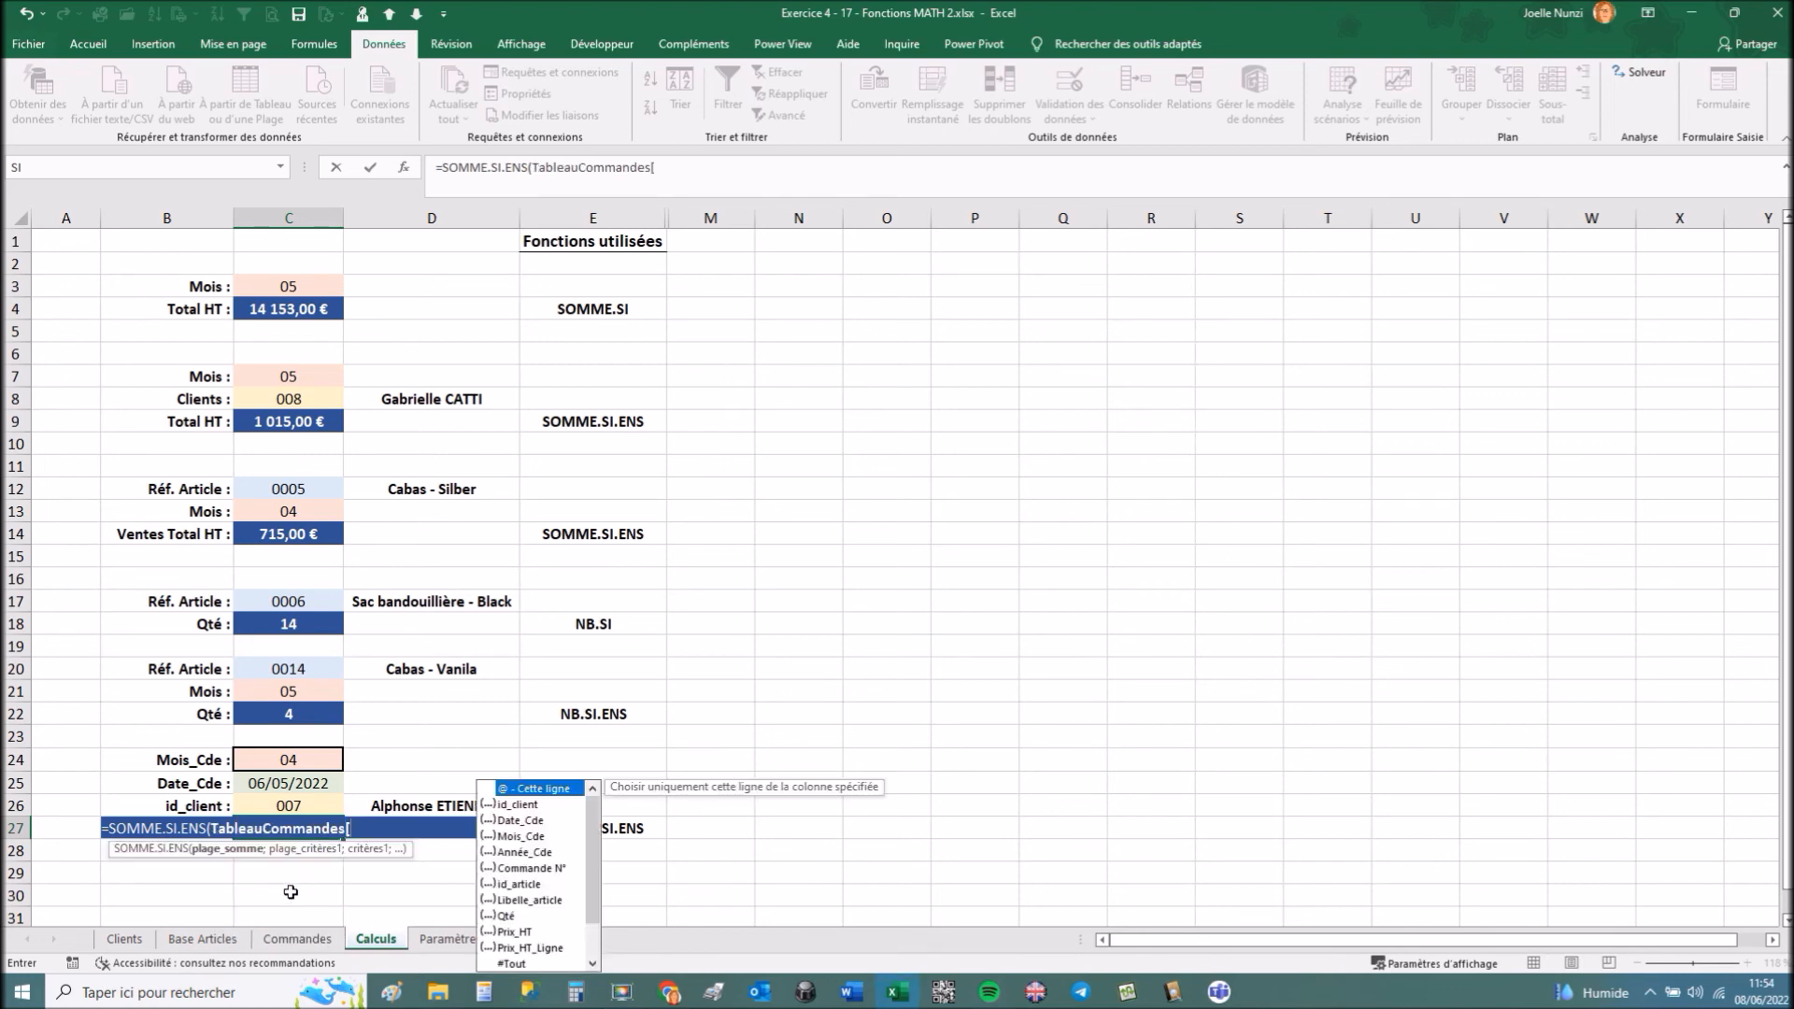
{"action": "double_click", "coordinate": [516, 948]}
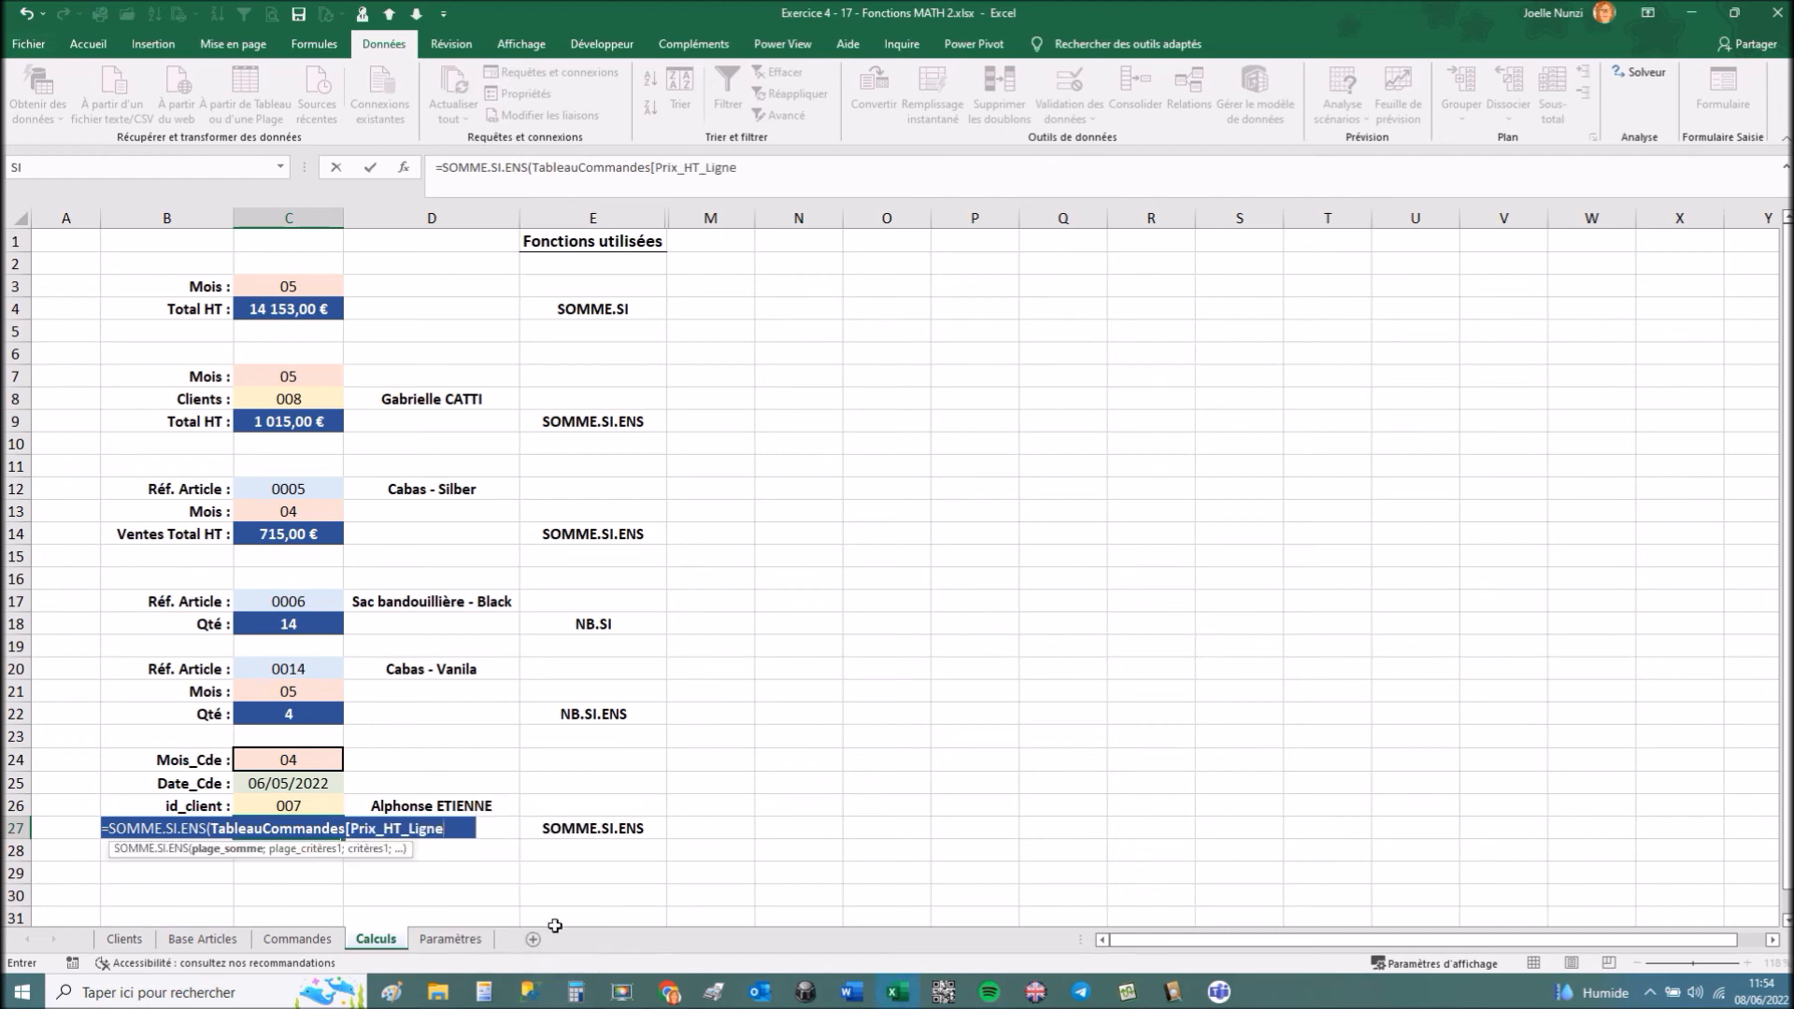
Add TableauCommandes[Mois_Cde] as the first criteria range and C24 as its criterion to the SOMME.SI.ENS formula in C27.
{"action": "type", "text": ";"}
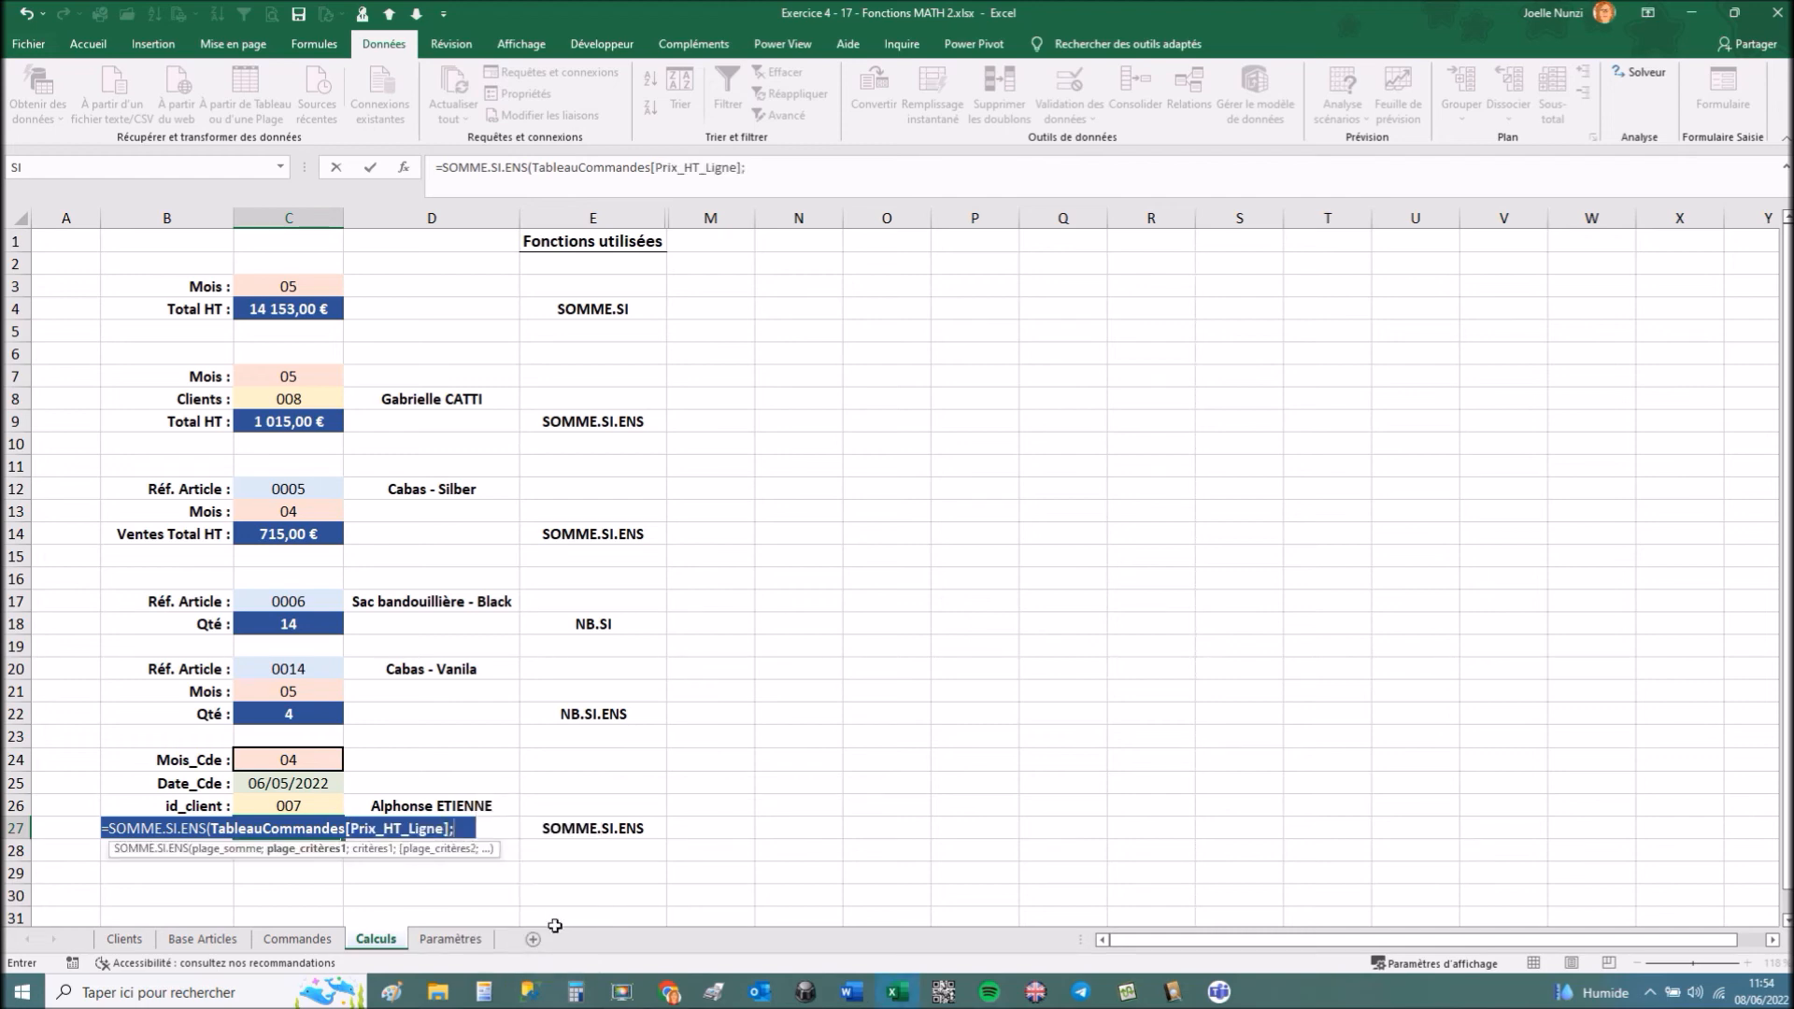
{"action": "type", "text": "tabl"}
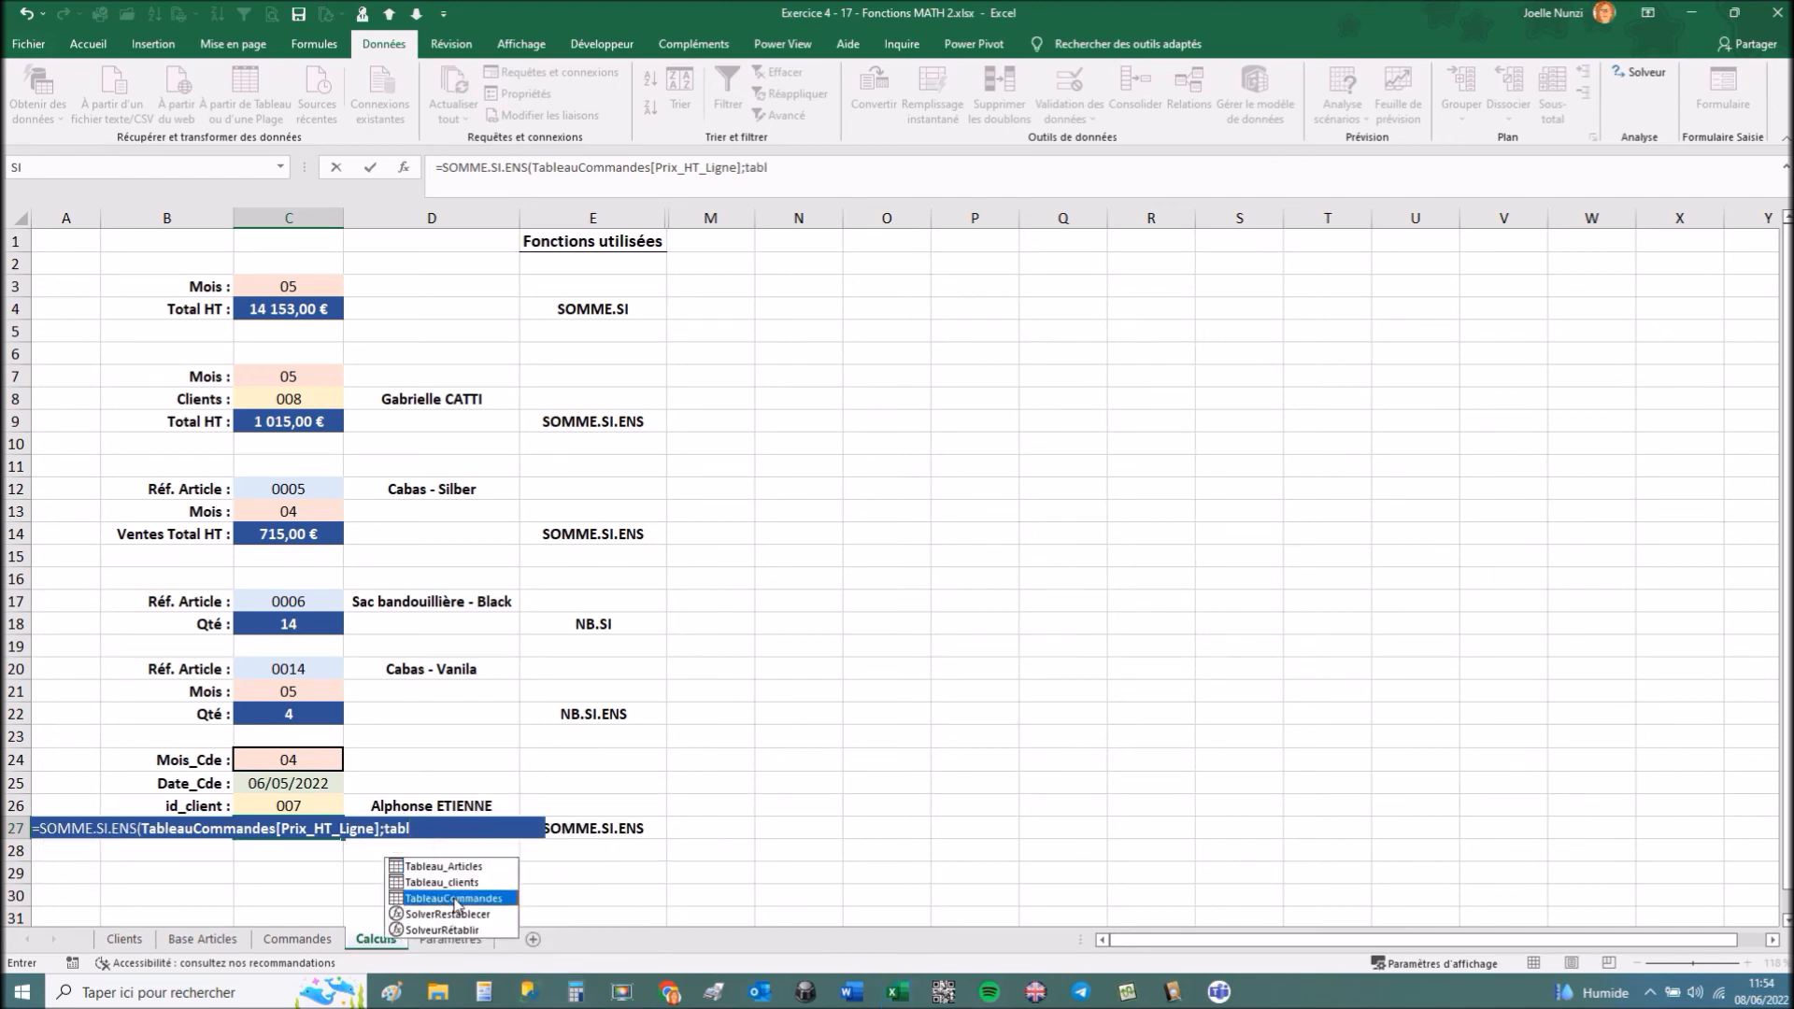
{"action": "double_click", "coordinate": [455, 899]}
{"action": "type", "text": "["}
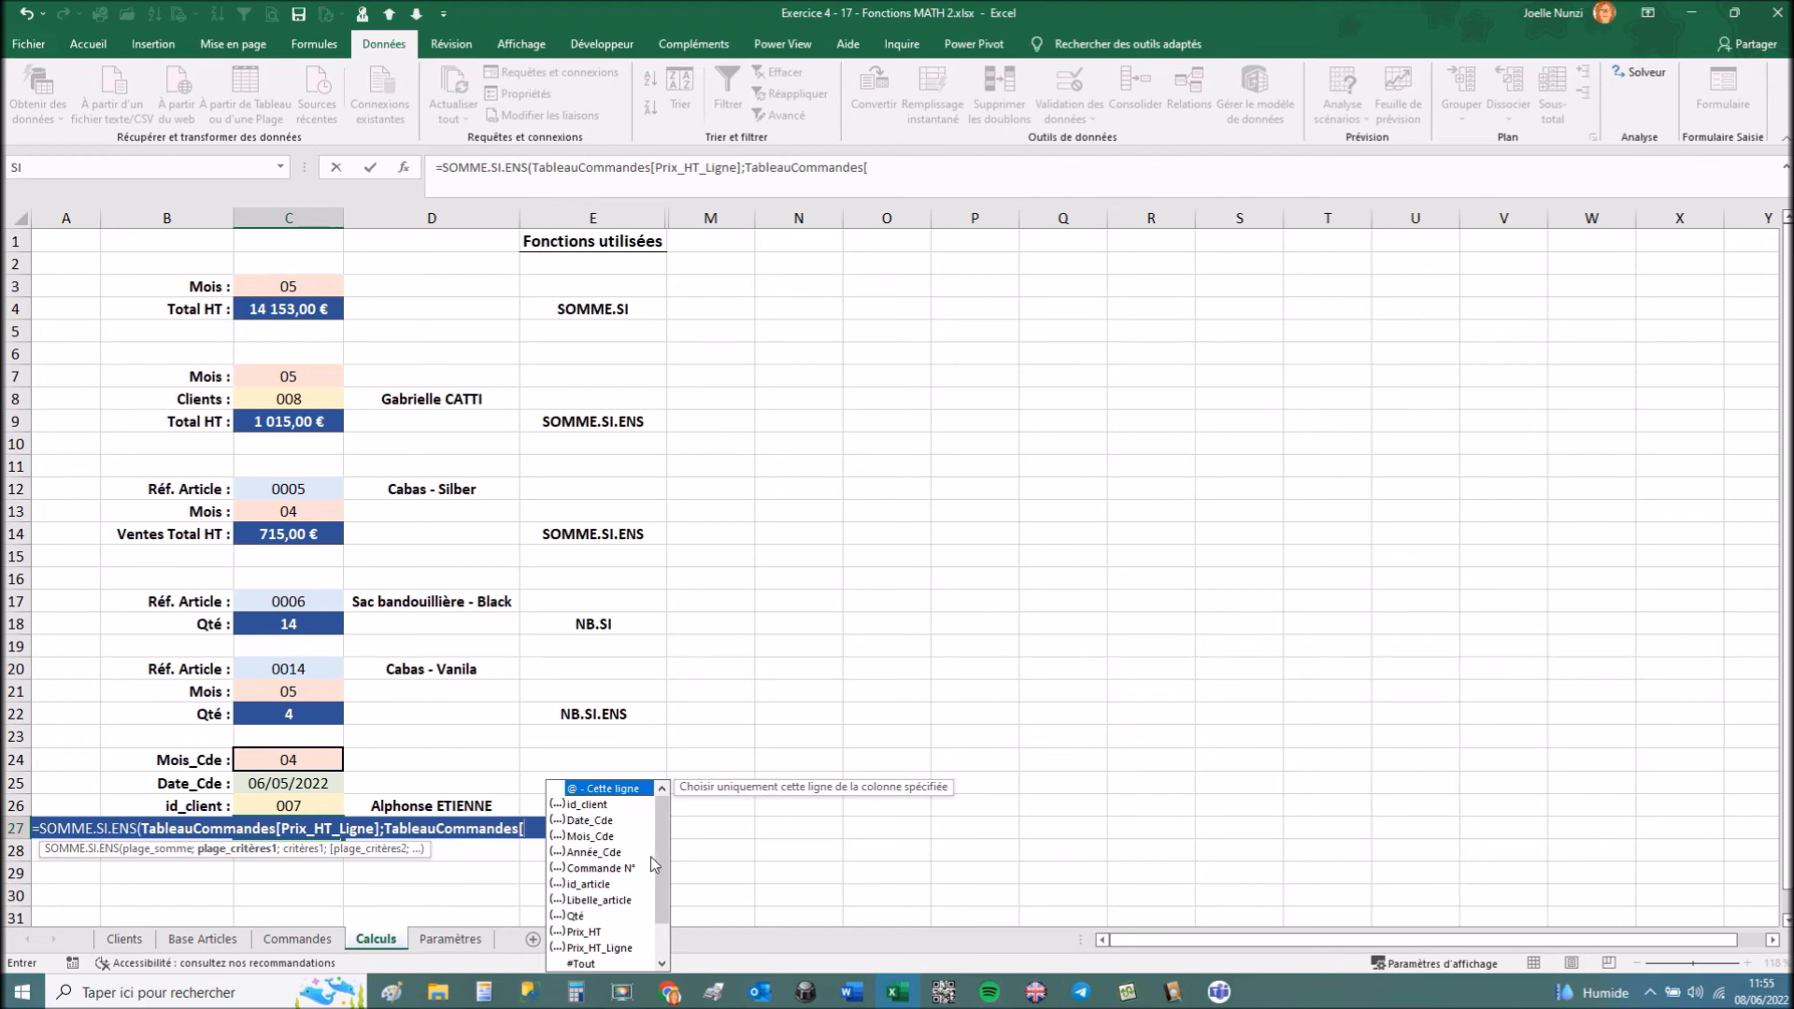
{"action": "double_click", "coordinate": [605, 837]}
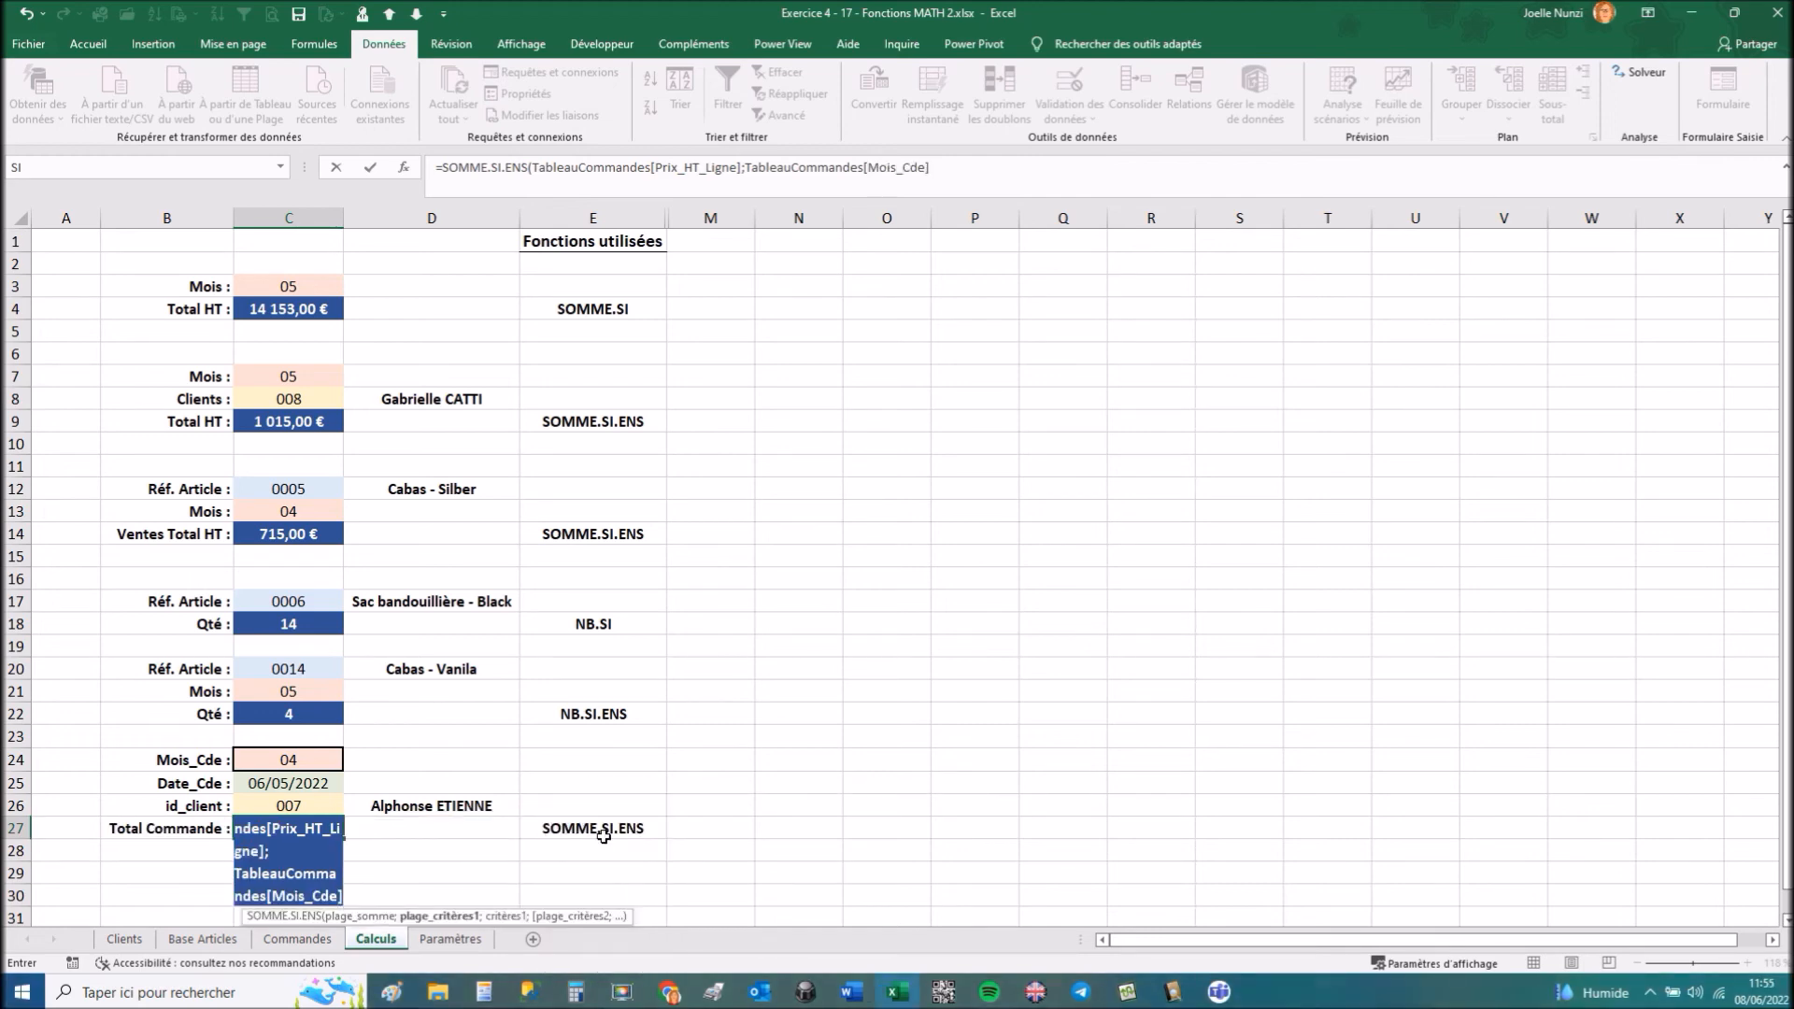
{"action": "type", "text": ";"}
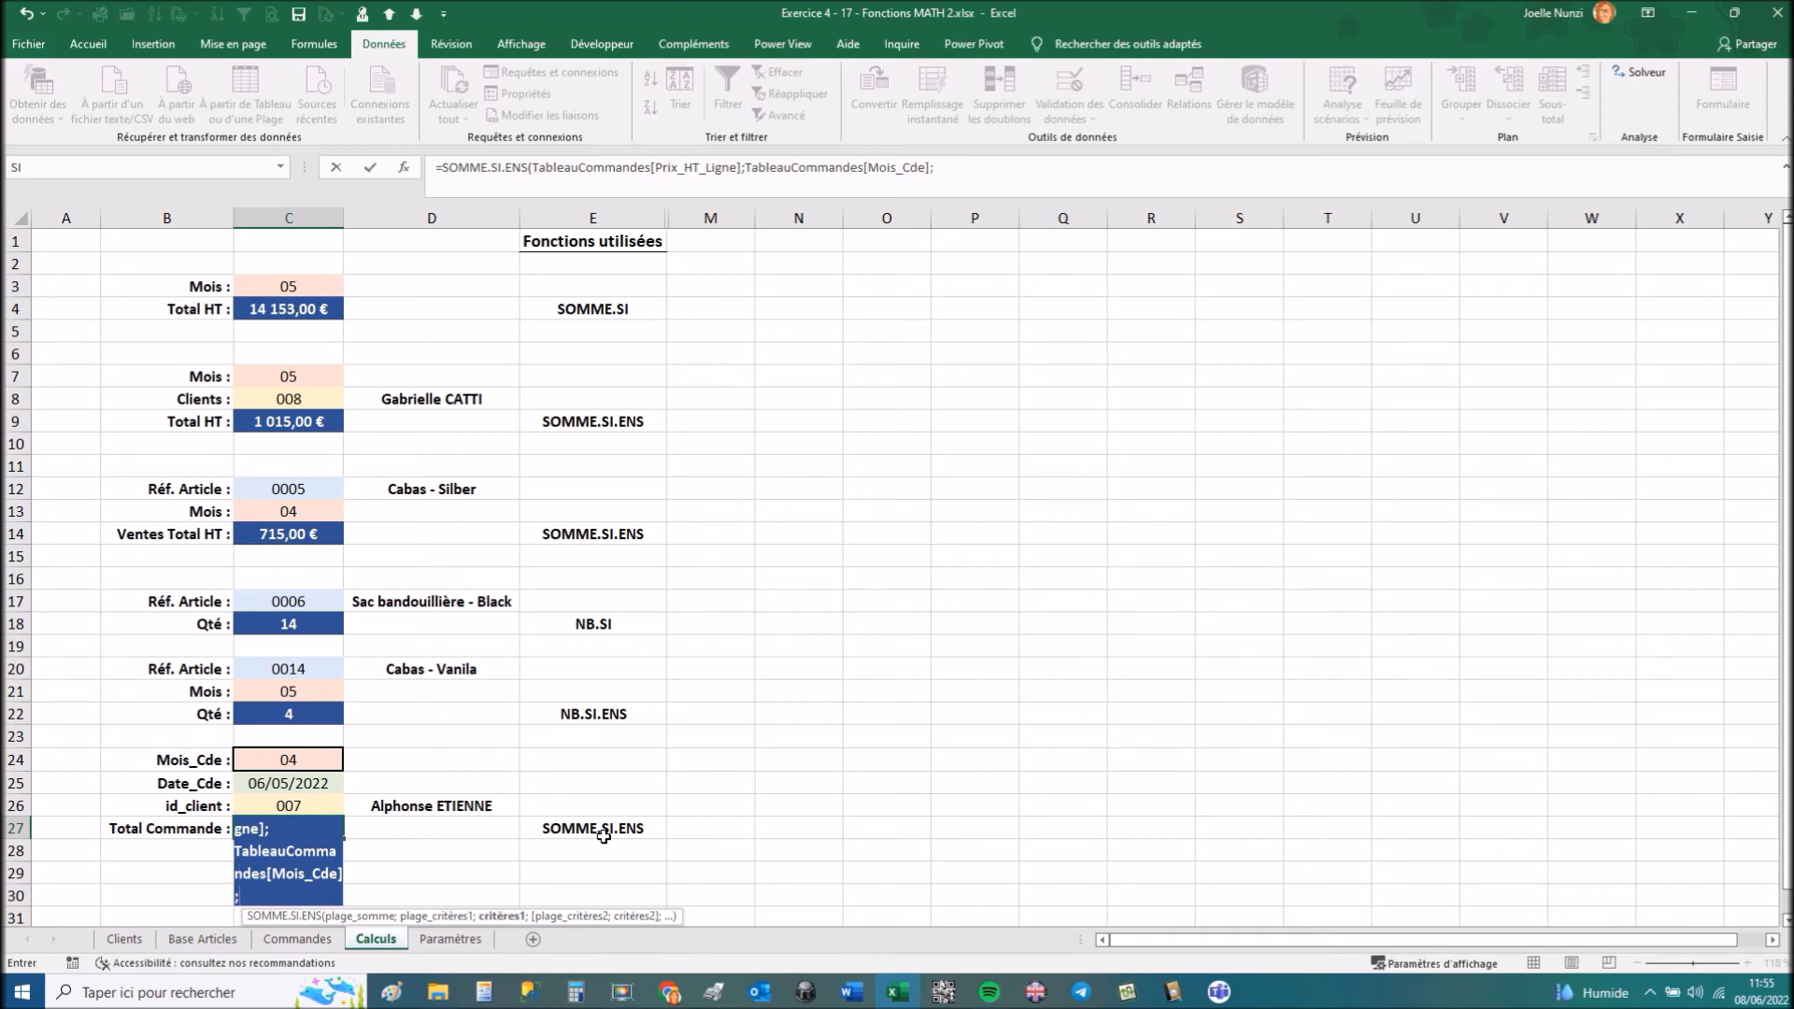
{"action": "left_click", "coordinate": [295, 762]}
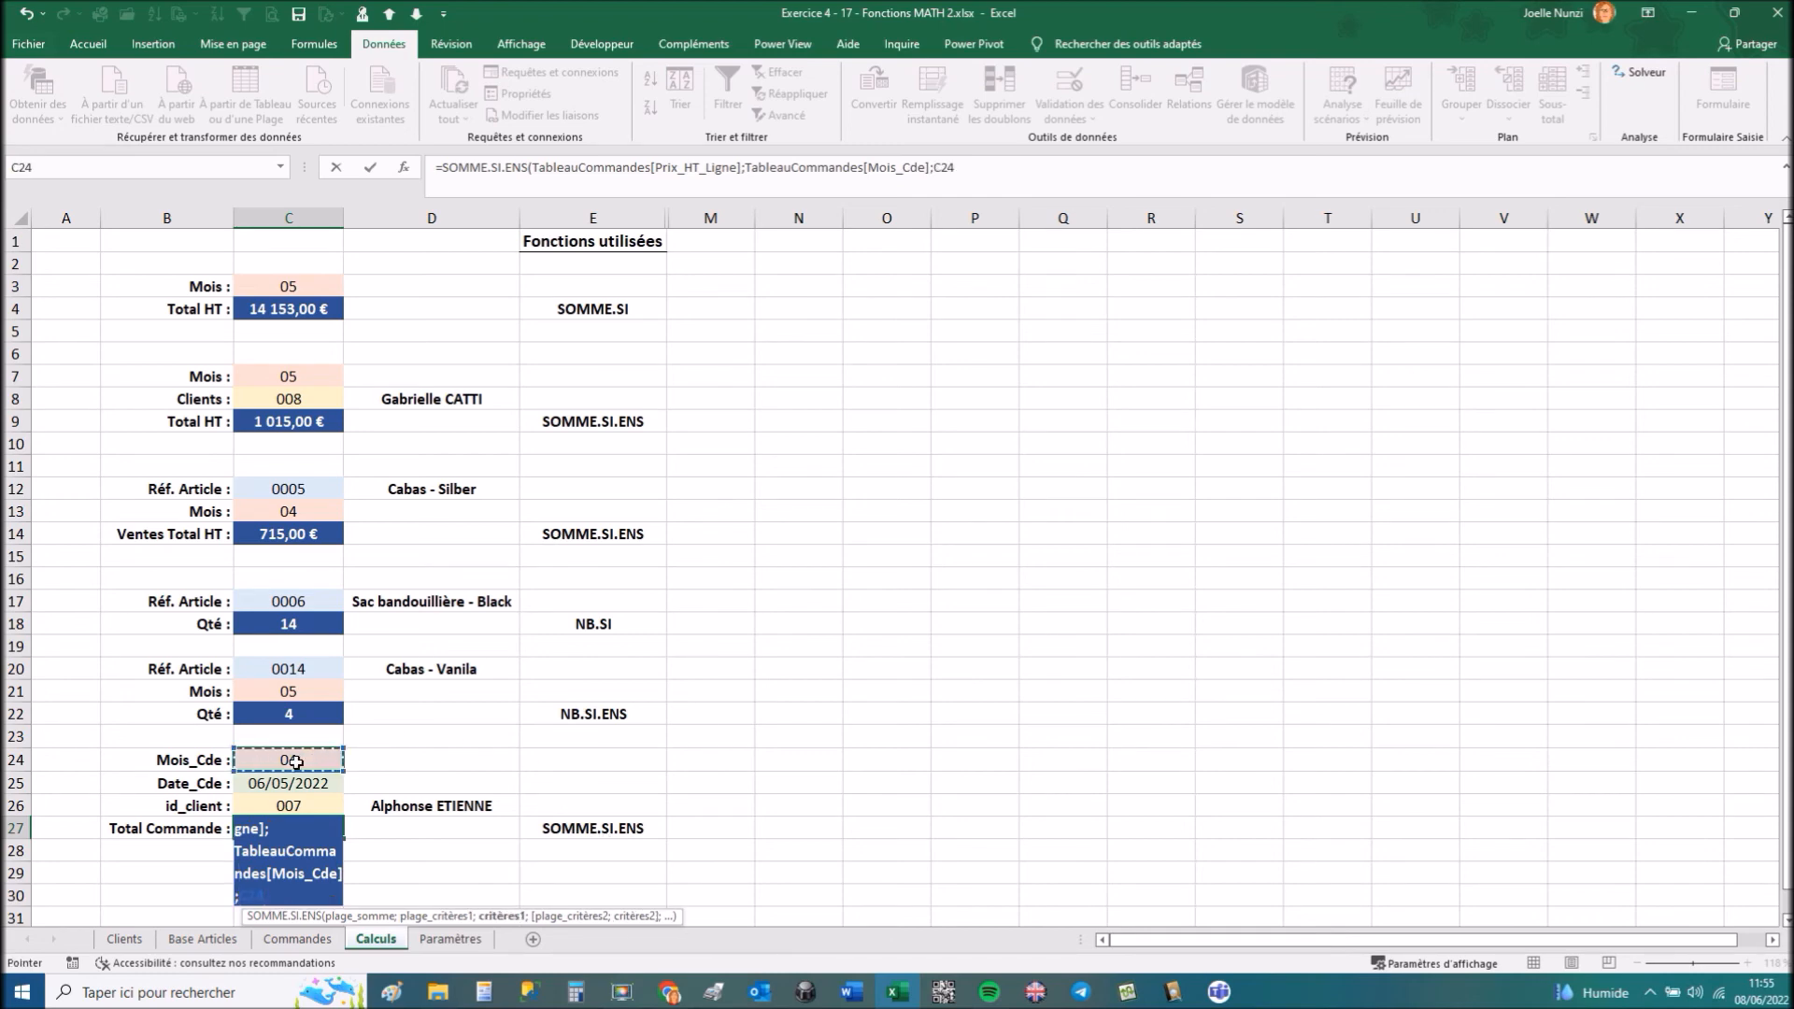
Add TableauCommandes[Date_Cde] as the second criteria range and C25 as its criterion to the formula in C27.
{"action": "type", "text": ";tabl"}
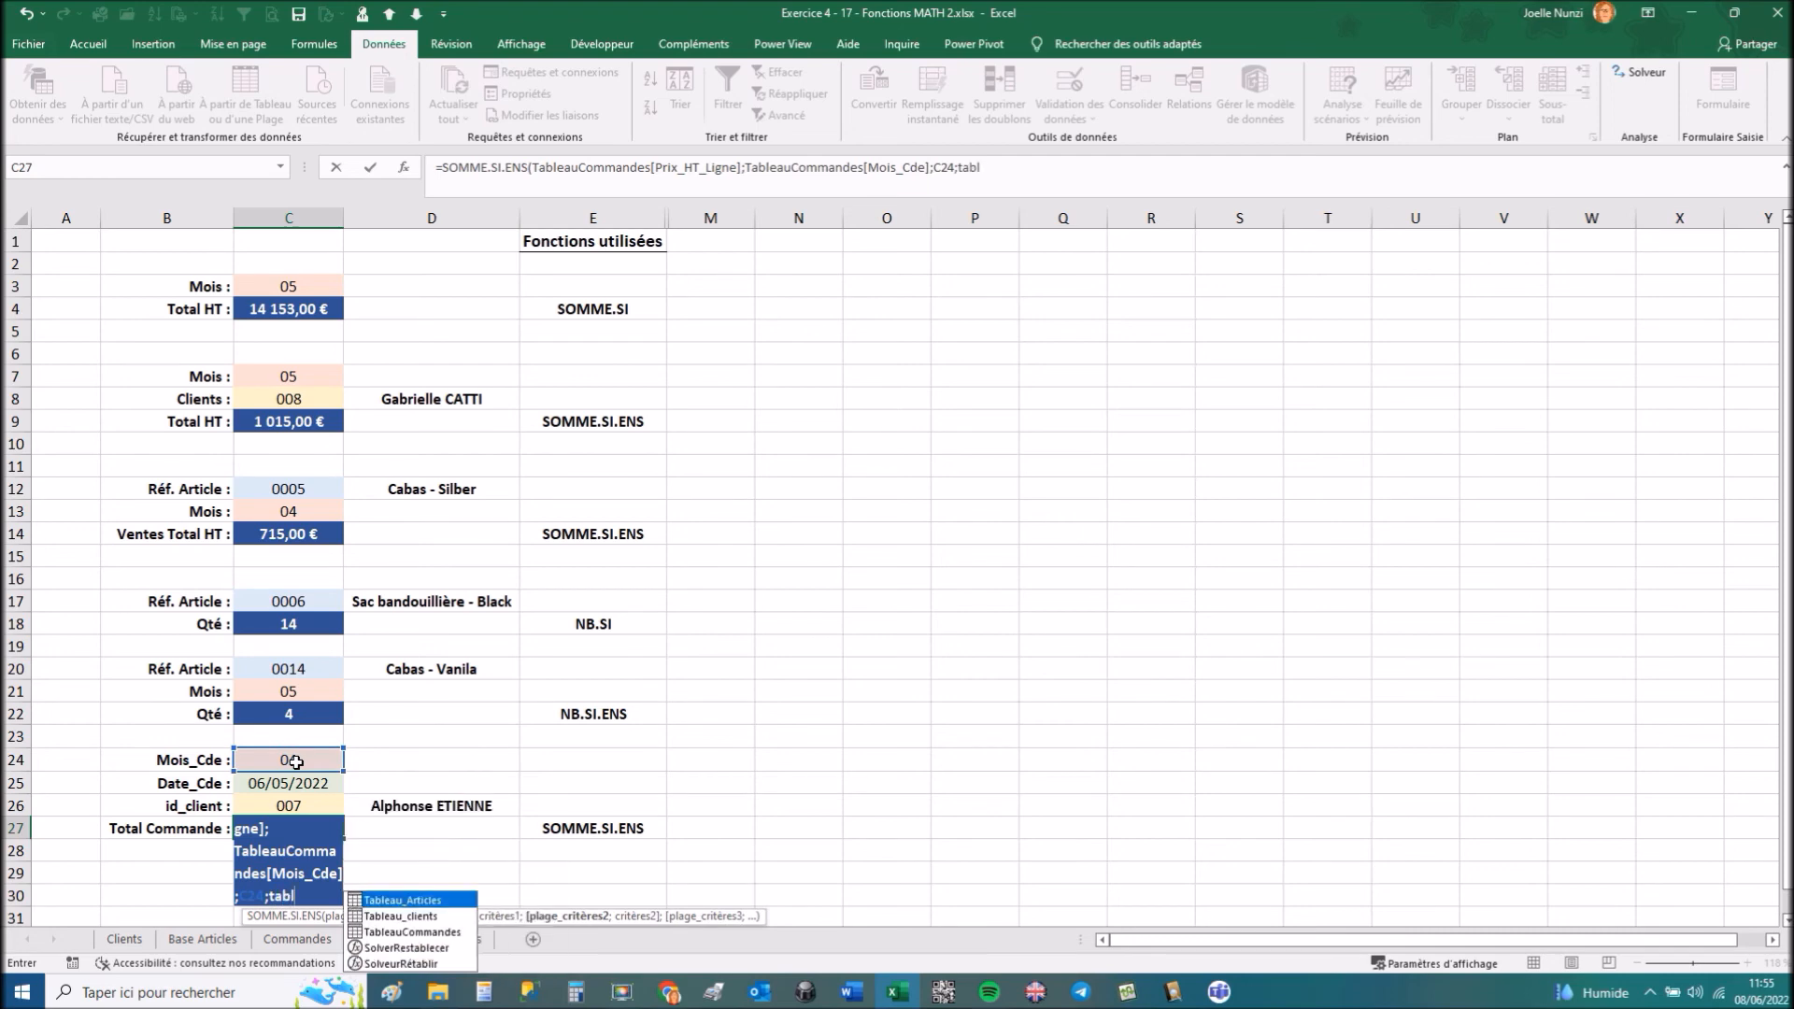
{"action": "double_click", "coordinate": [409, 932]}
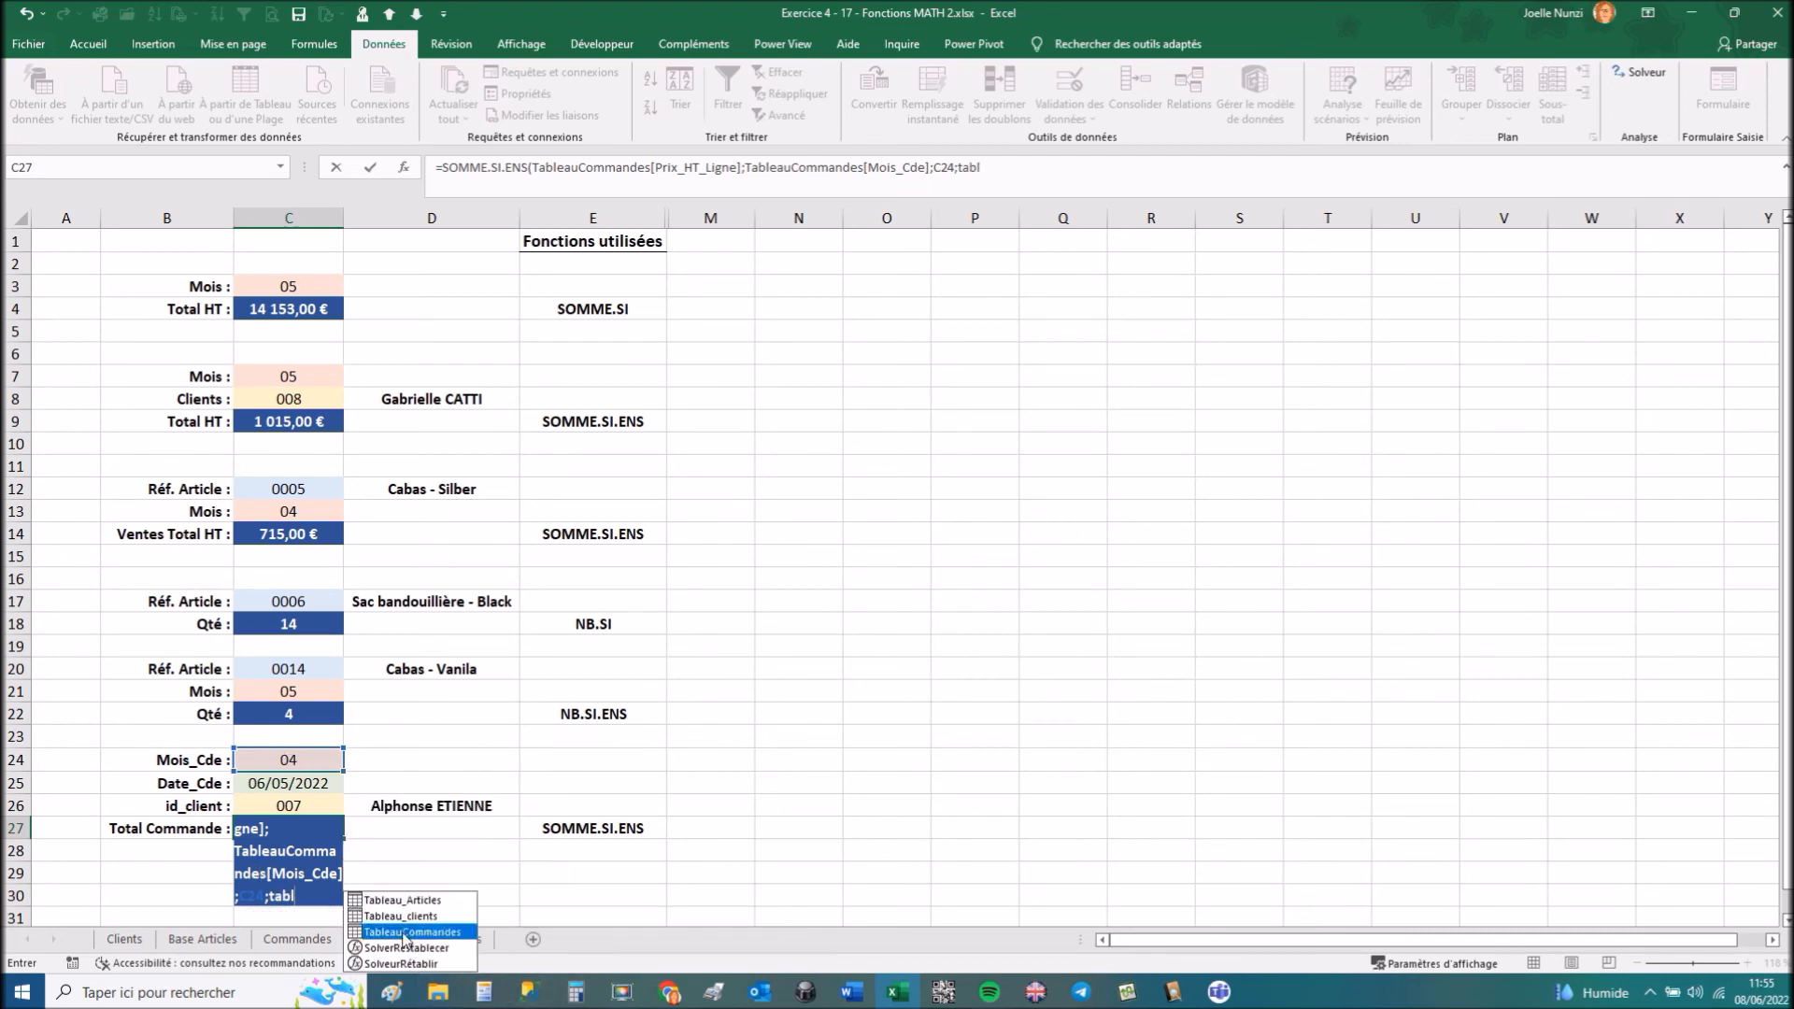
{"action": "type", "text": "["}
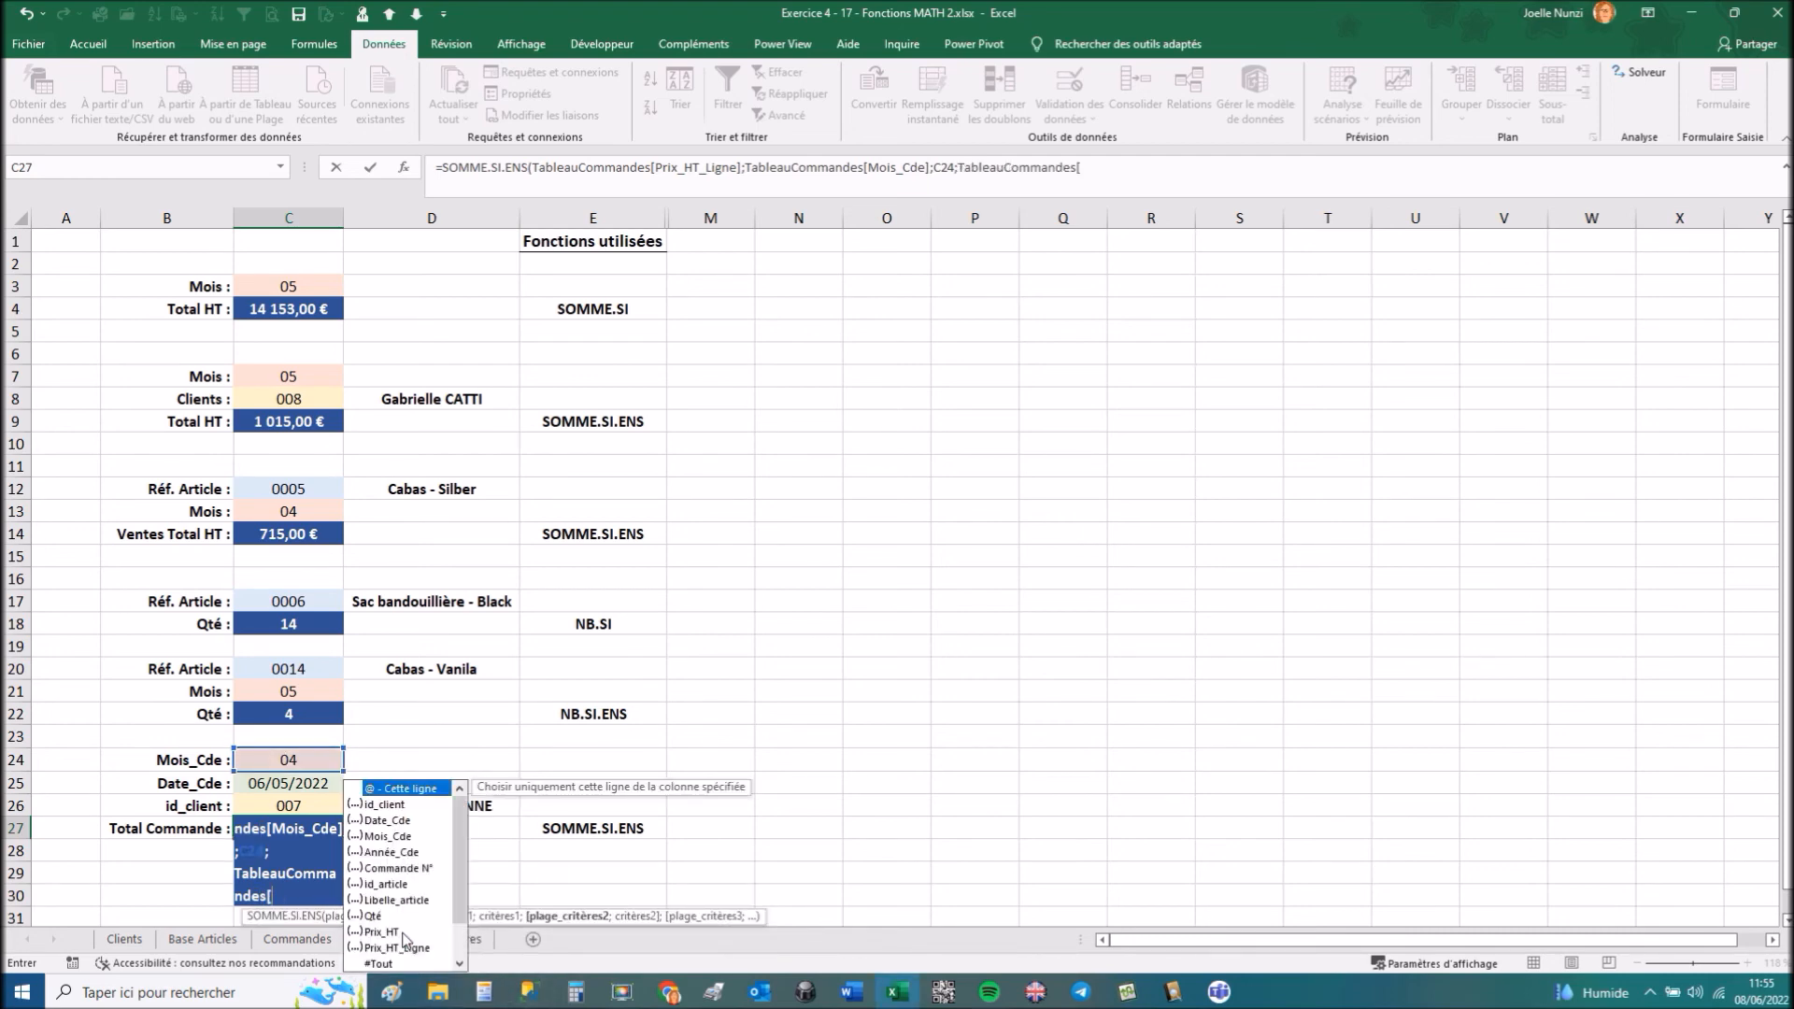
{"action": "double_click", "coordinate": [386, 821]}
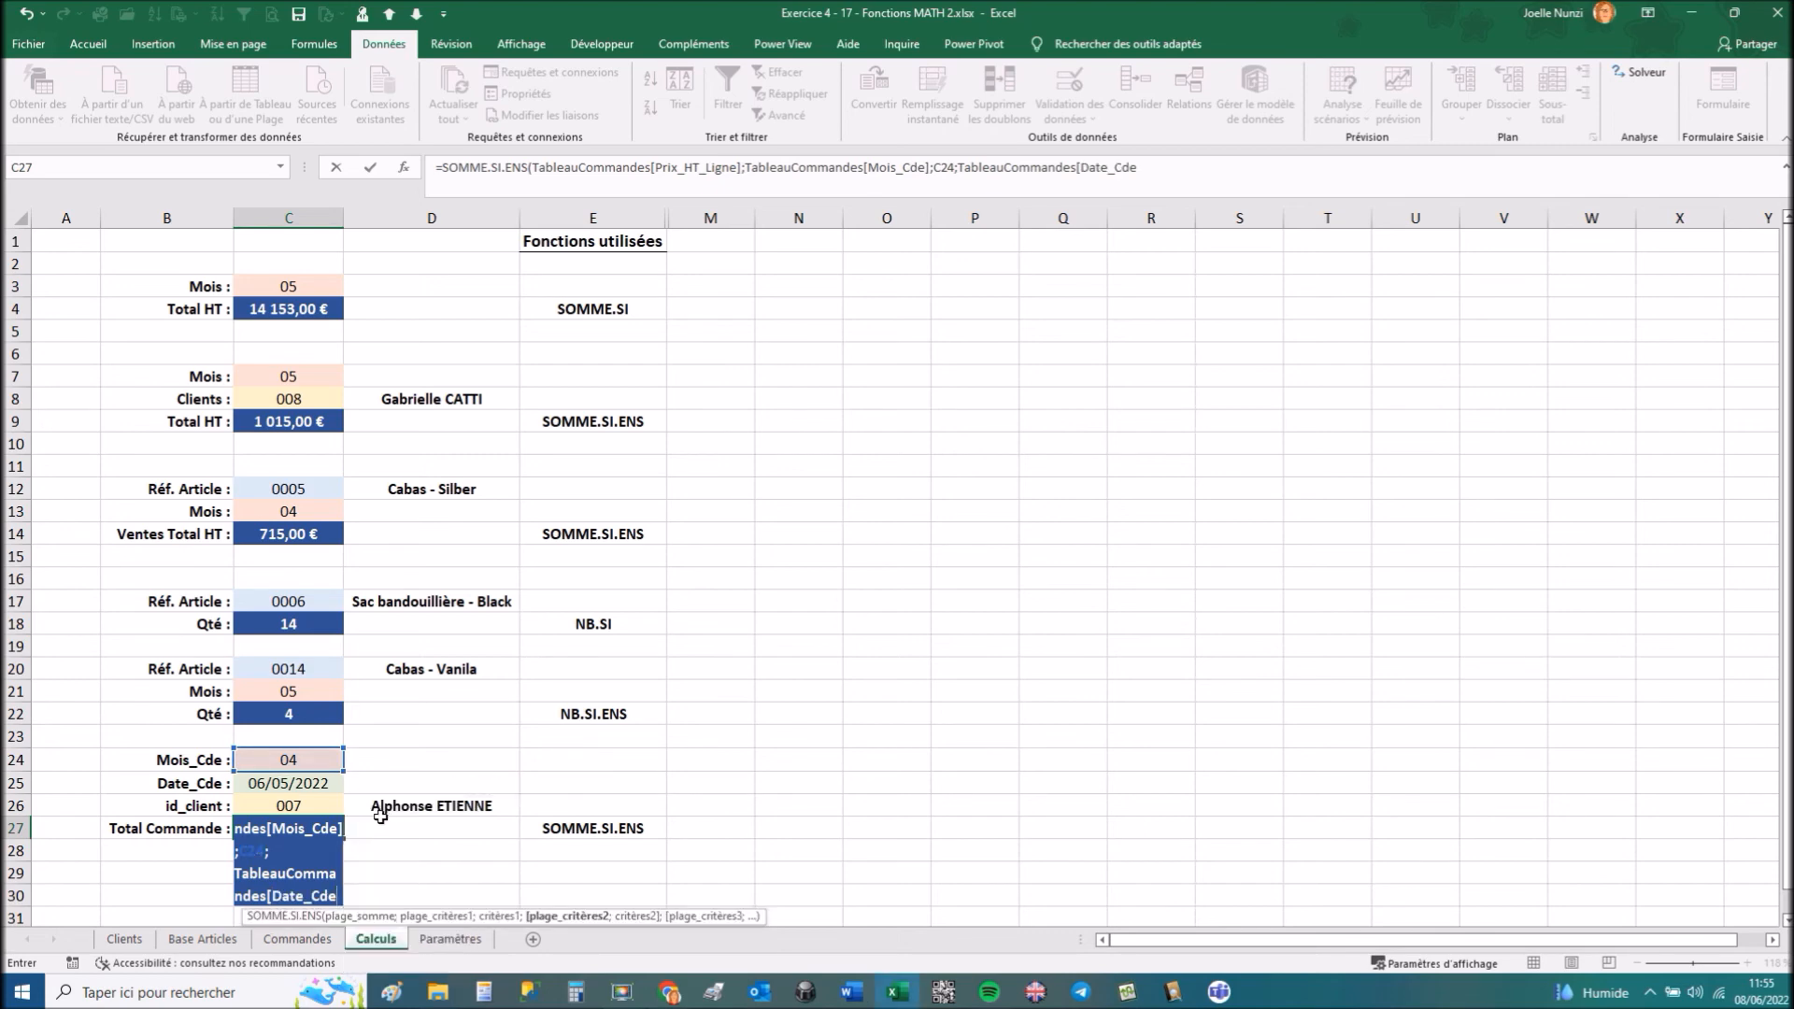
{"action": "type", "text": ";"}
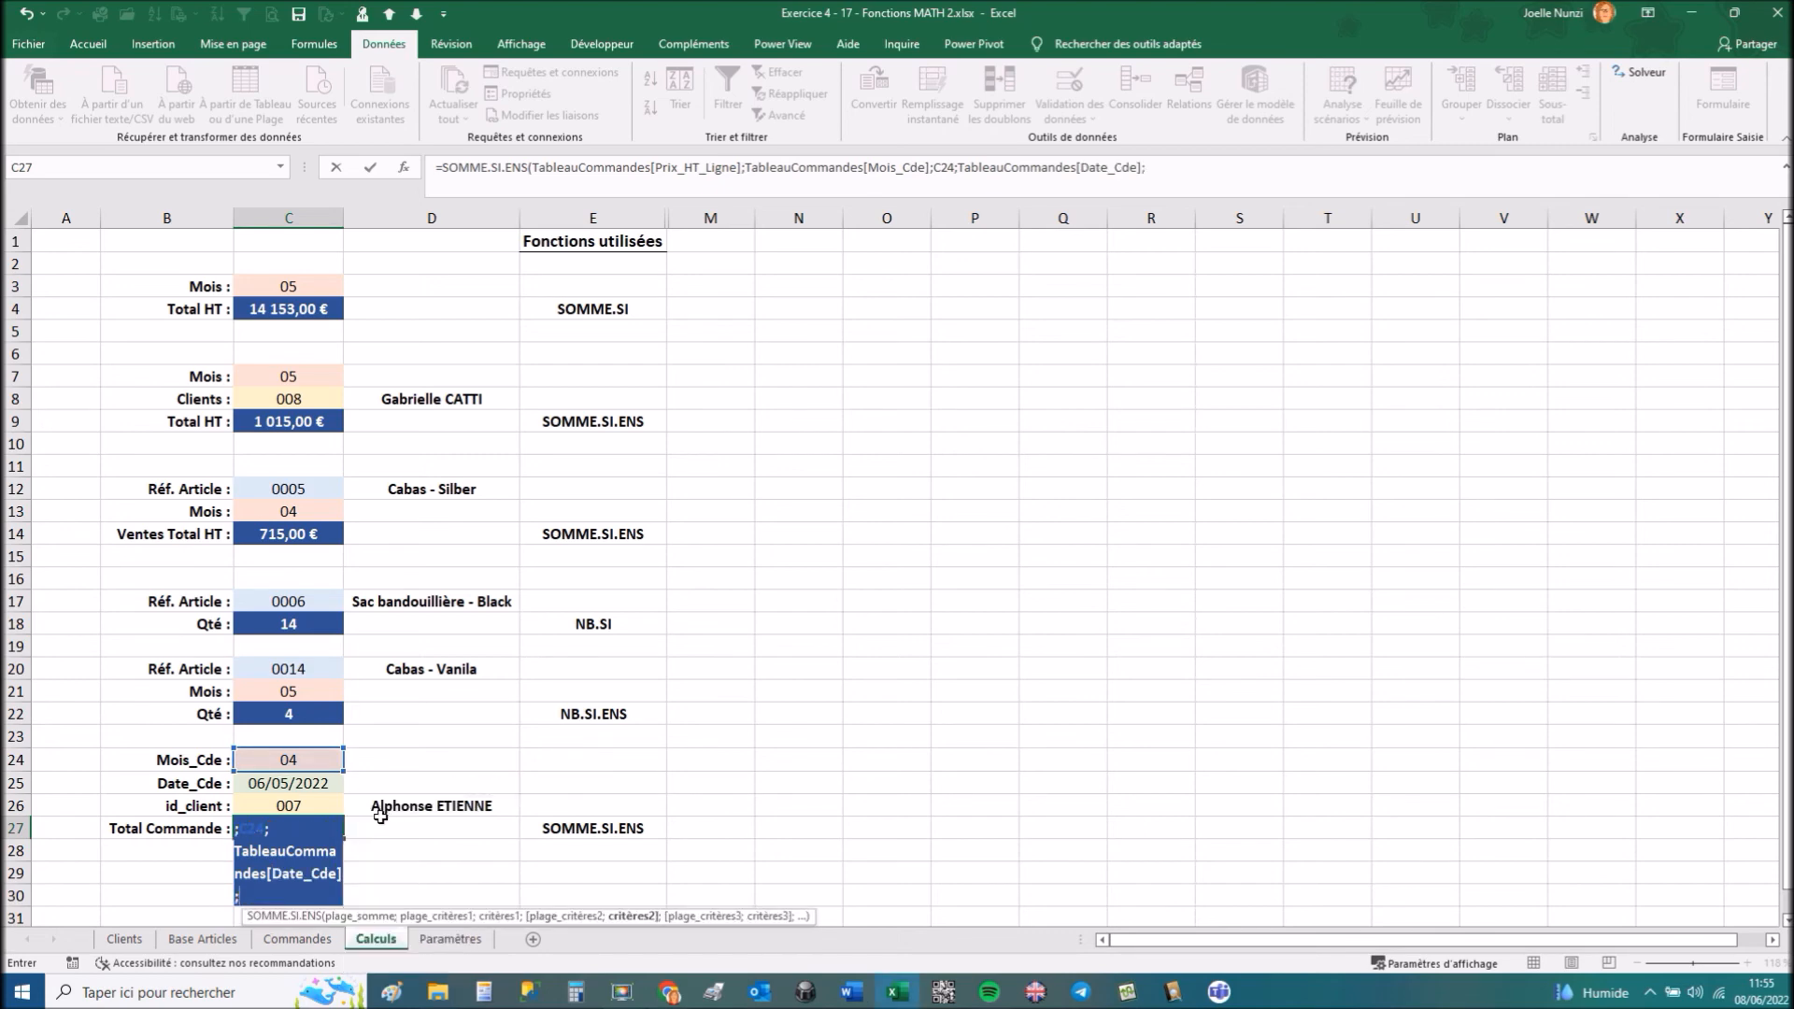
{"action": "left_click", "coordinate": [292, 783]}
Complete the SOMME.SI.ENS formula in C27 with TableauCommandes[id_client] as the third criteria range and C26 as its criterion.
{"action": "type", "text": ";tabl"}
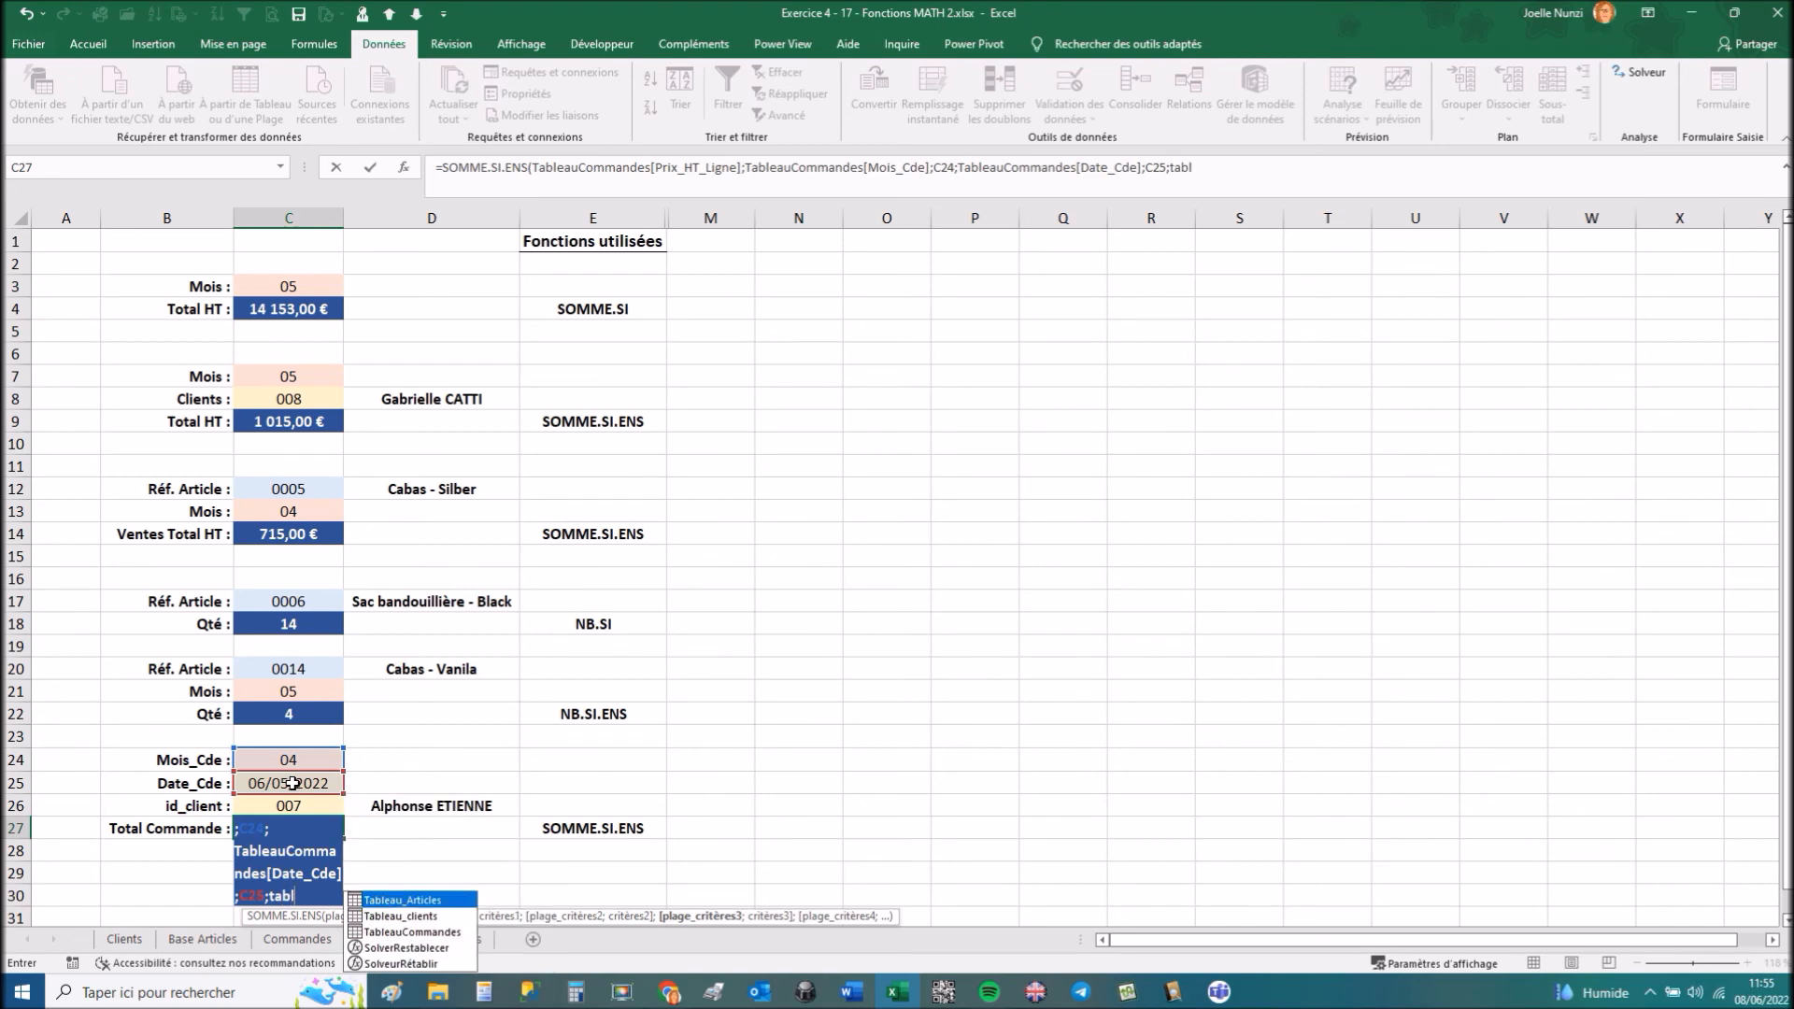
{"action": "double_click", "coordinate": [412, 932]}
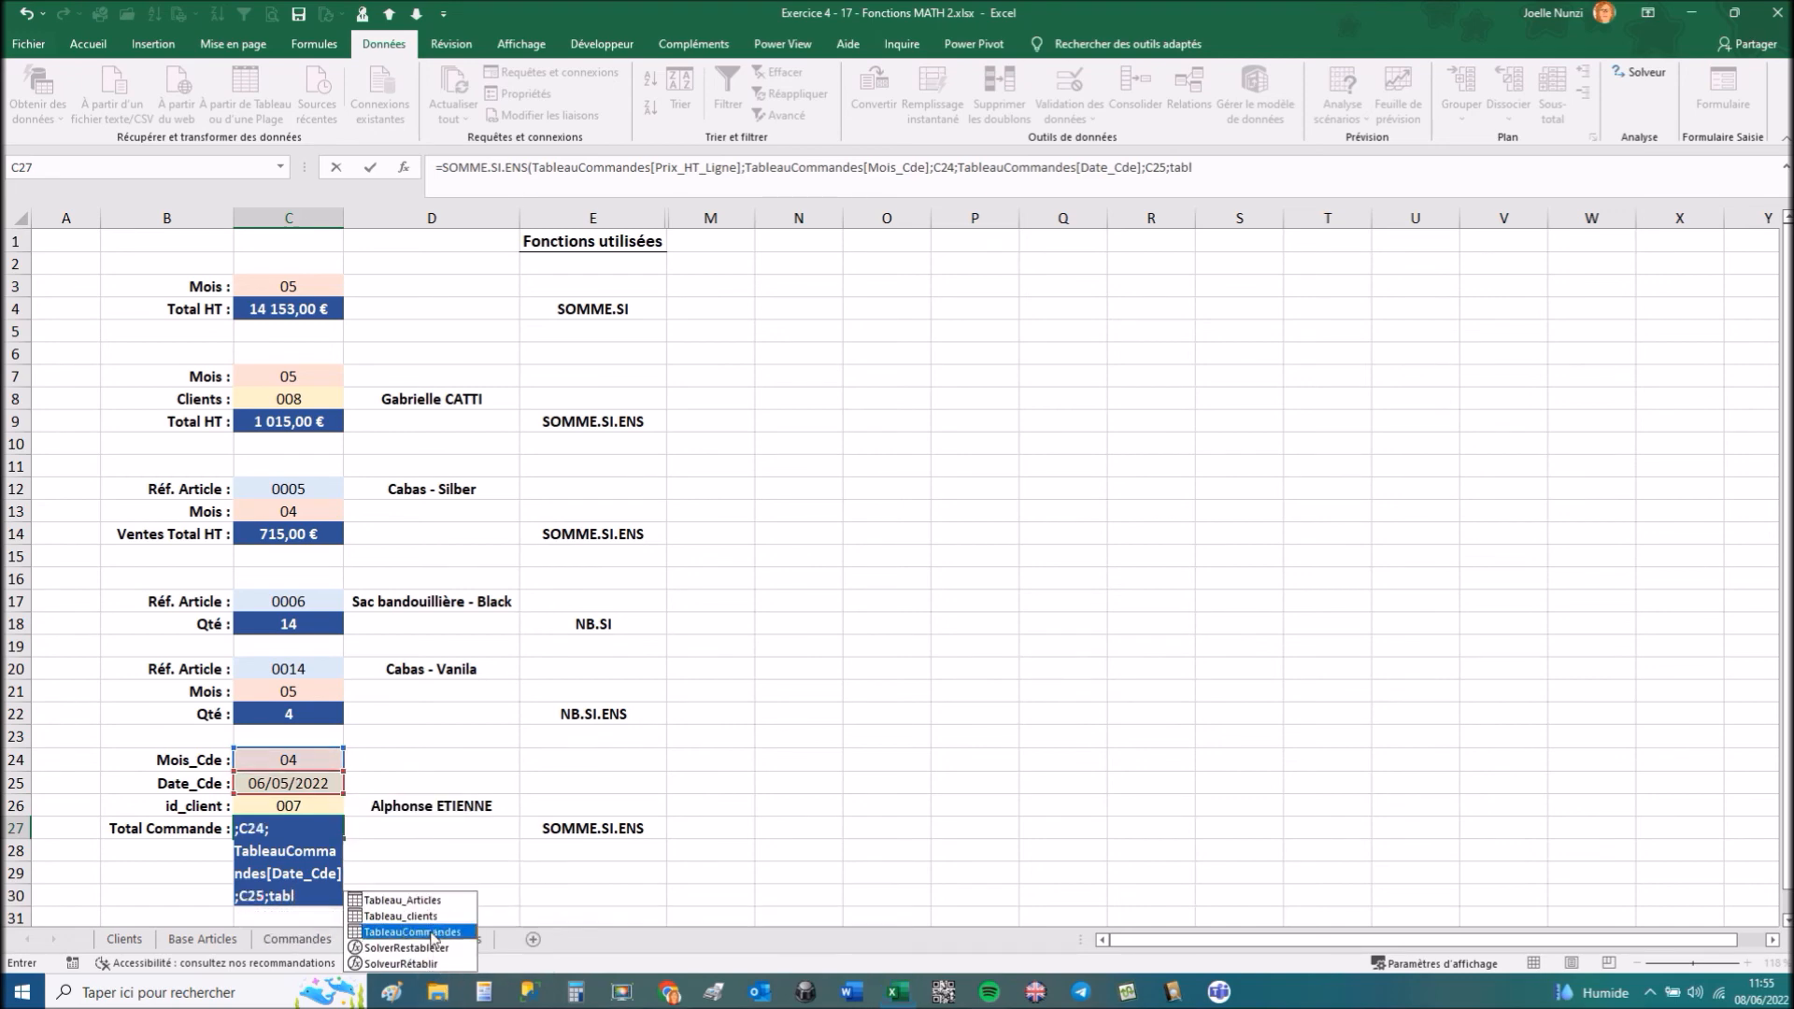
{"action": "type", "text": "["}
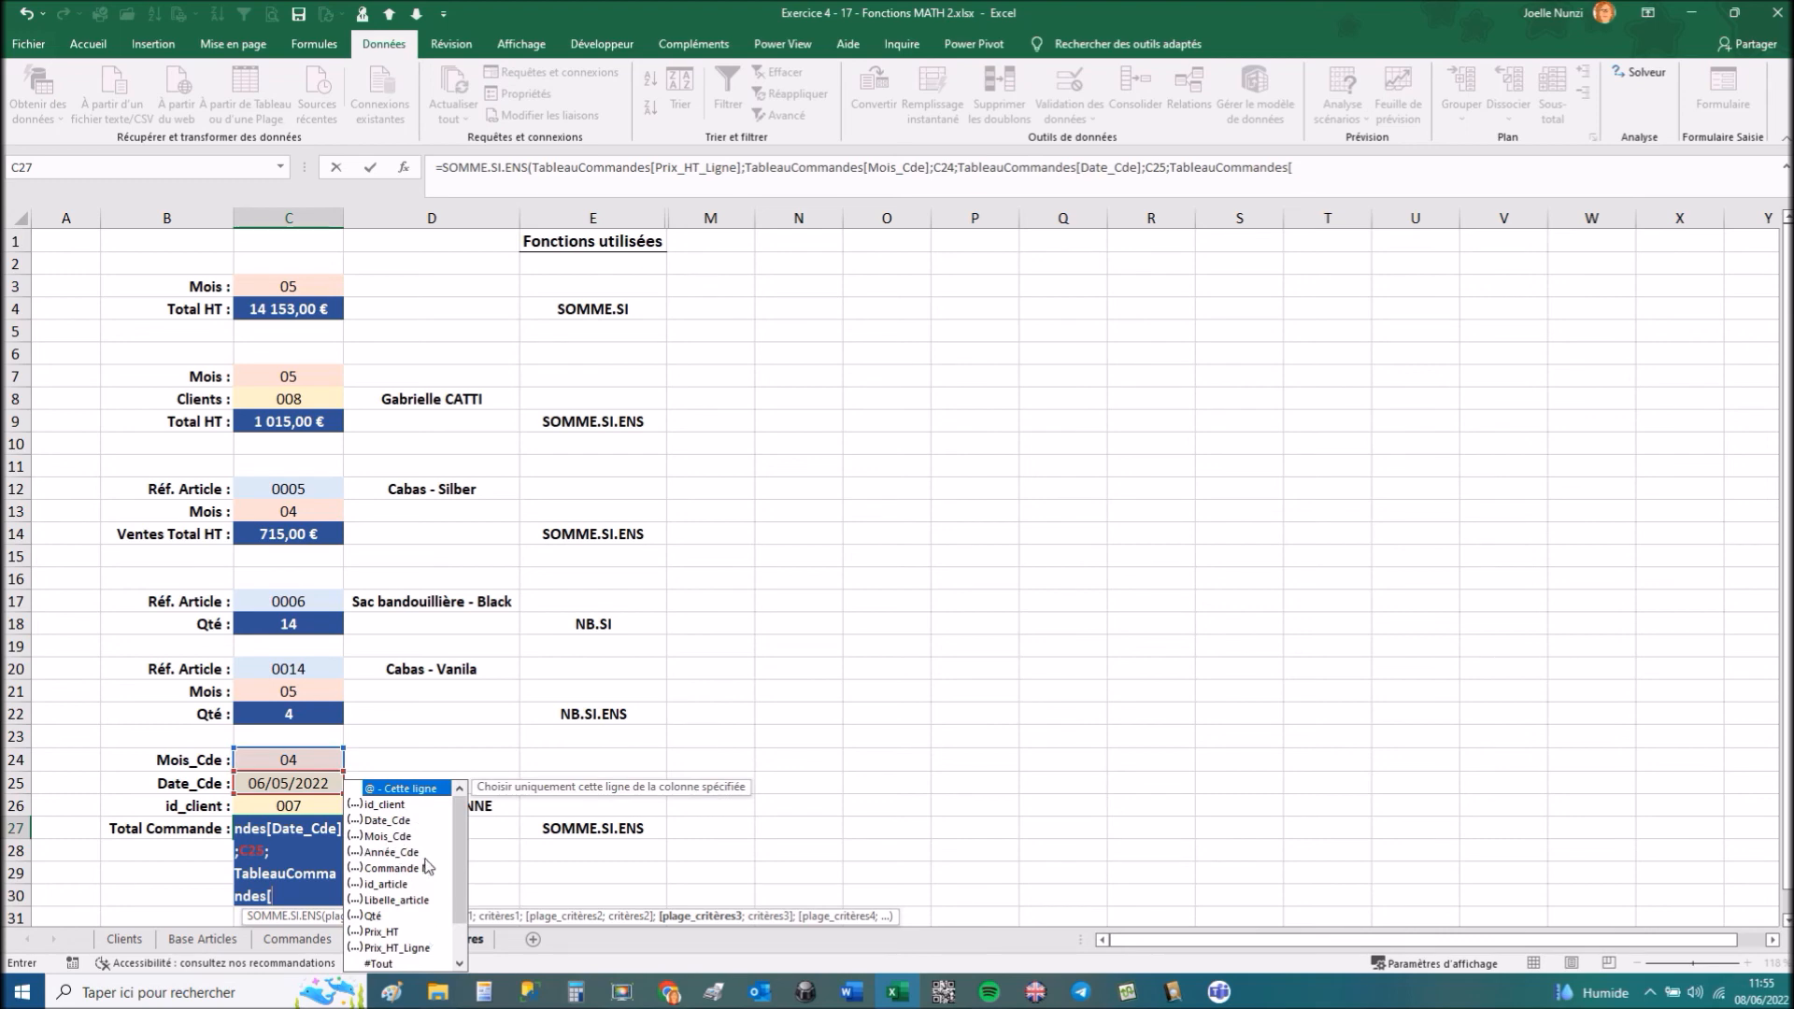
{"action": "double_click", "coordinate": [412, 806]}
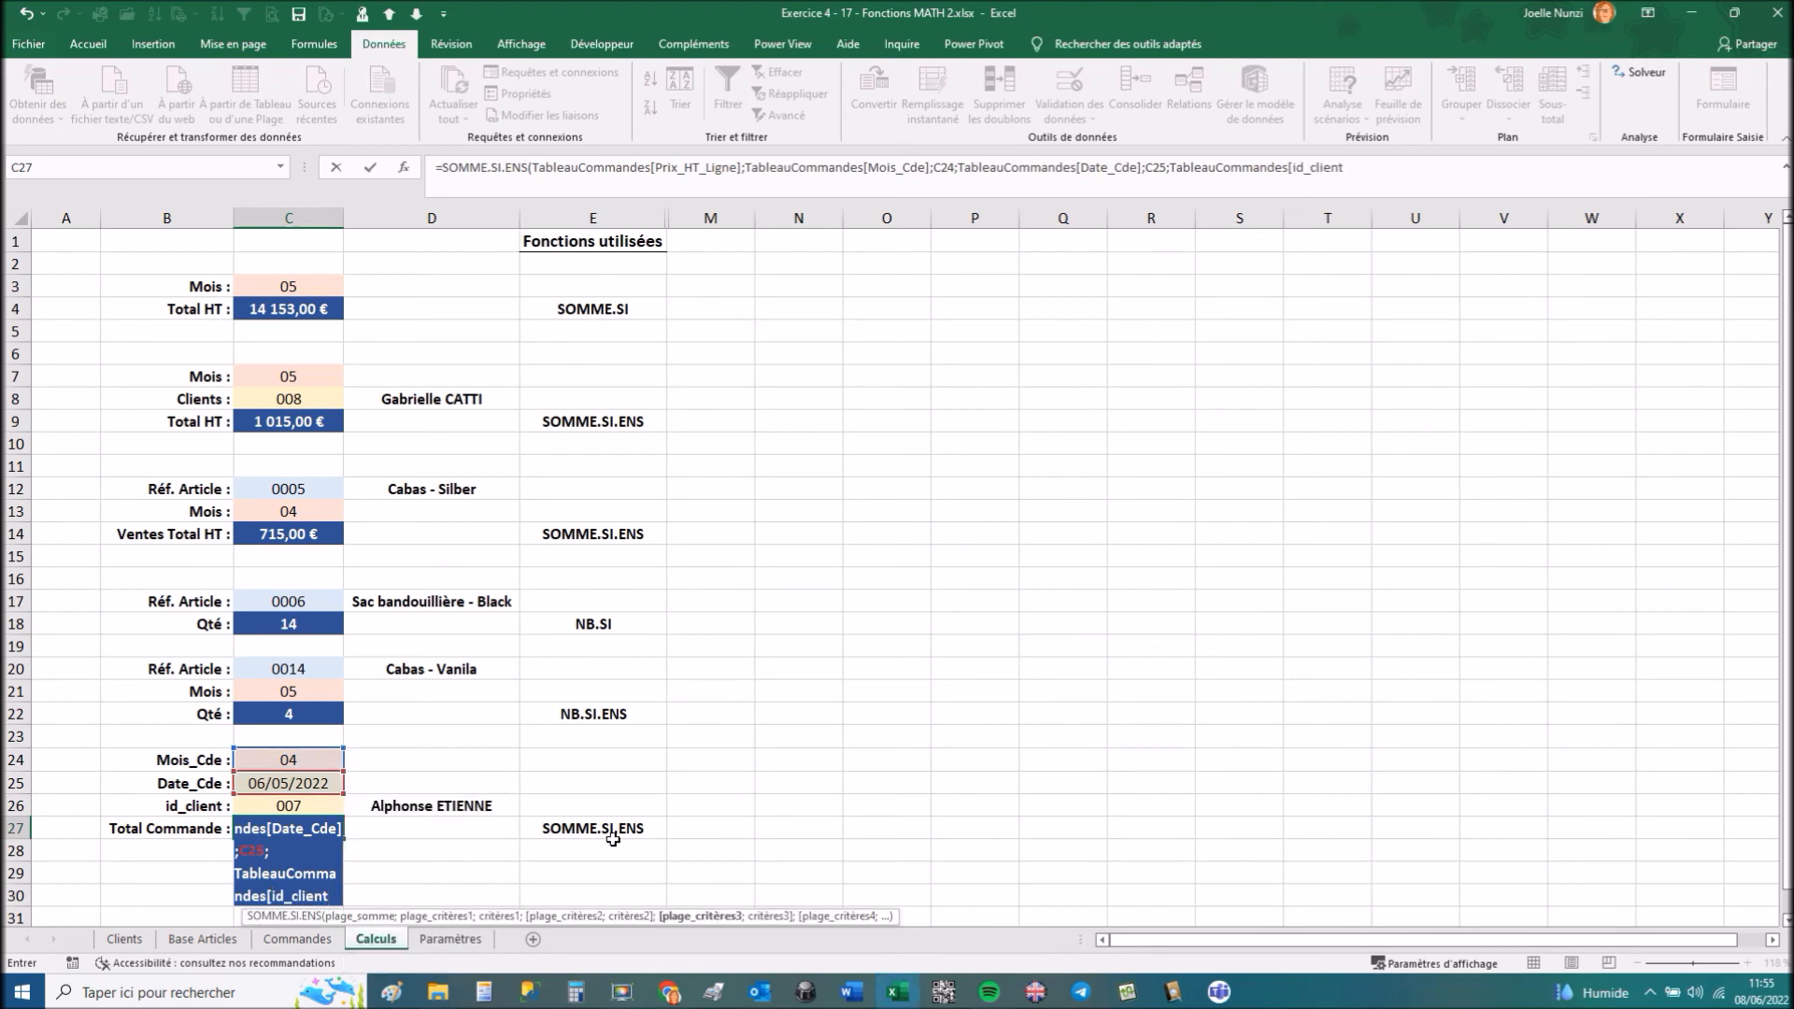
{"action": "type", "text": "];"}
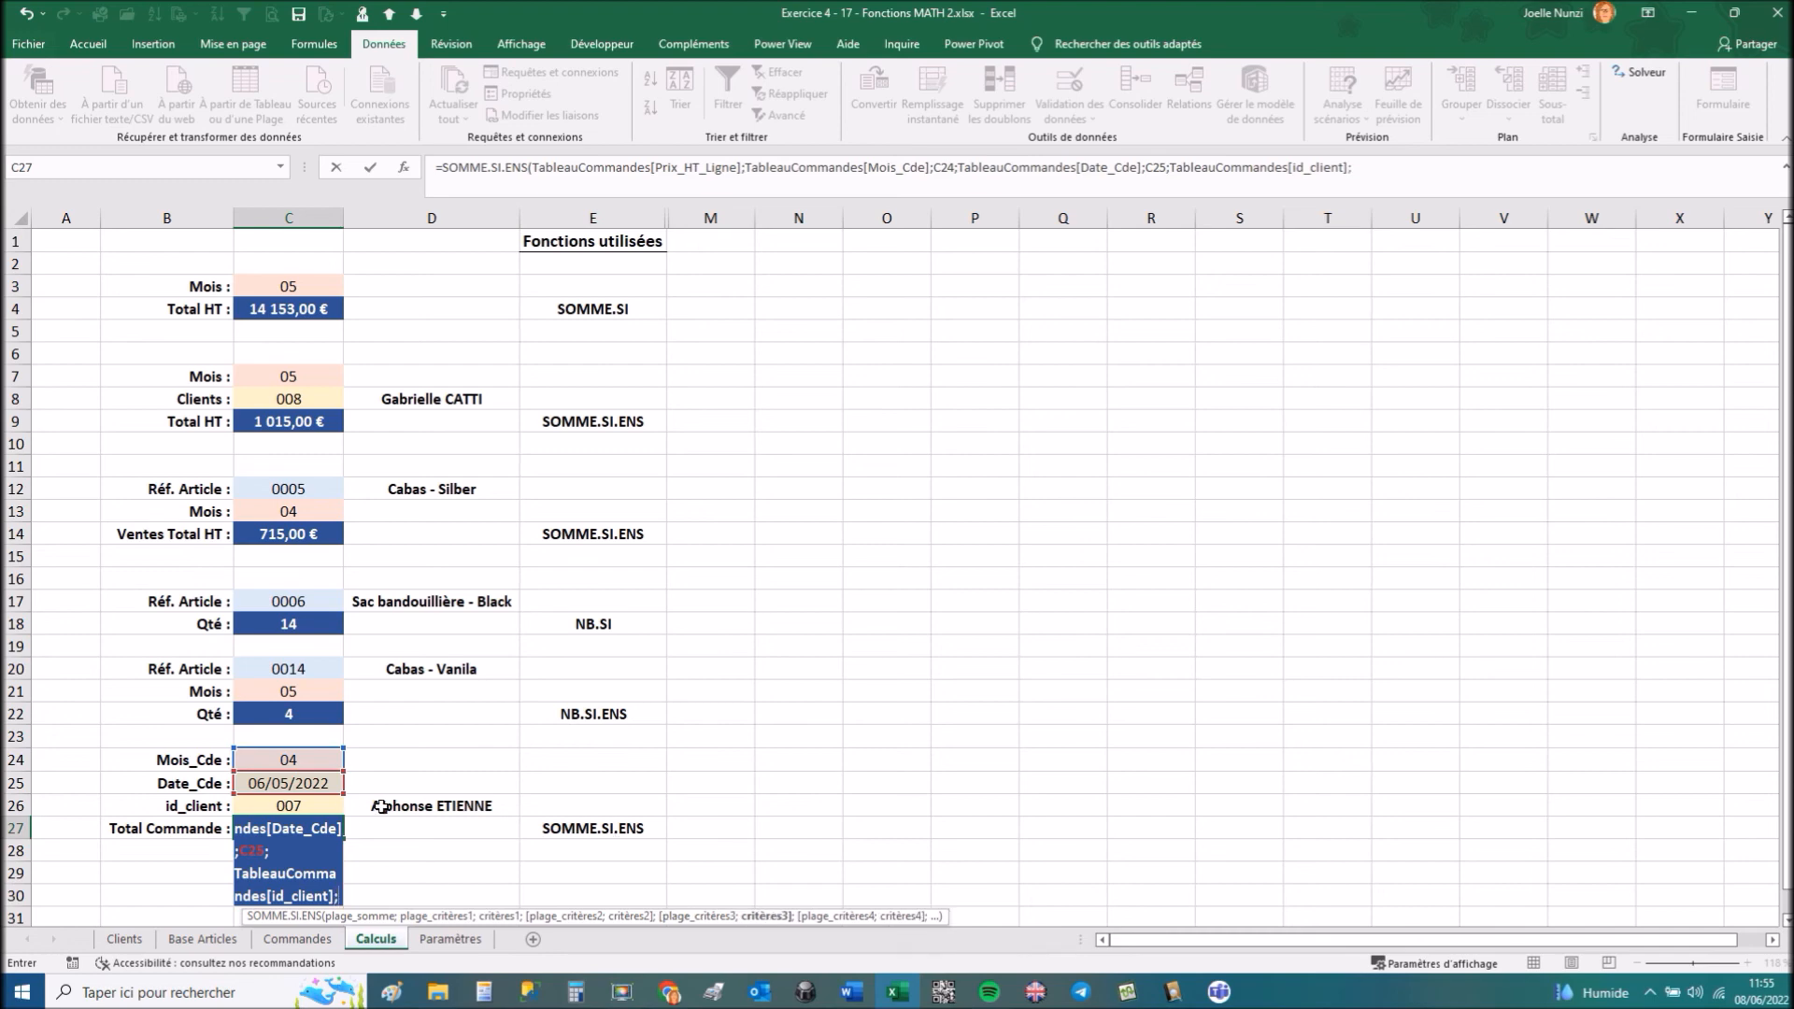
{"action": "left_click", "coordinate": [310, 802]}
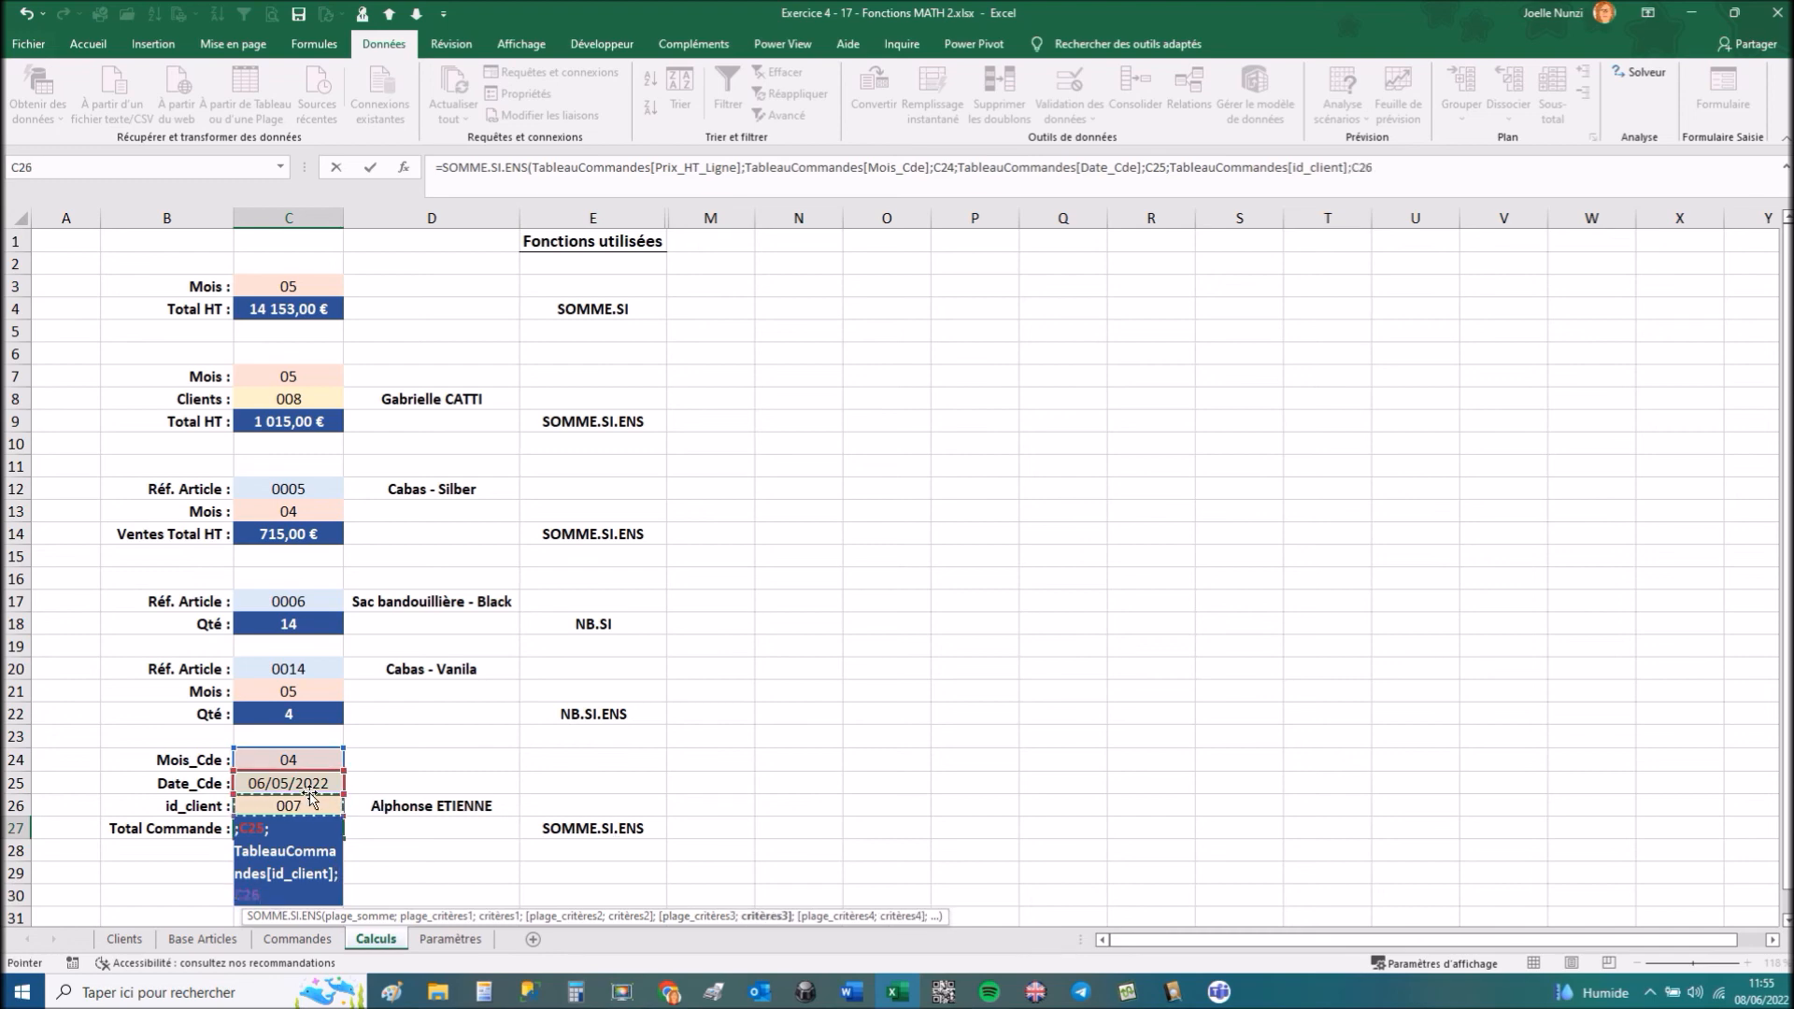
{"action": "type", "text": ")"}
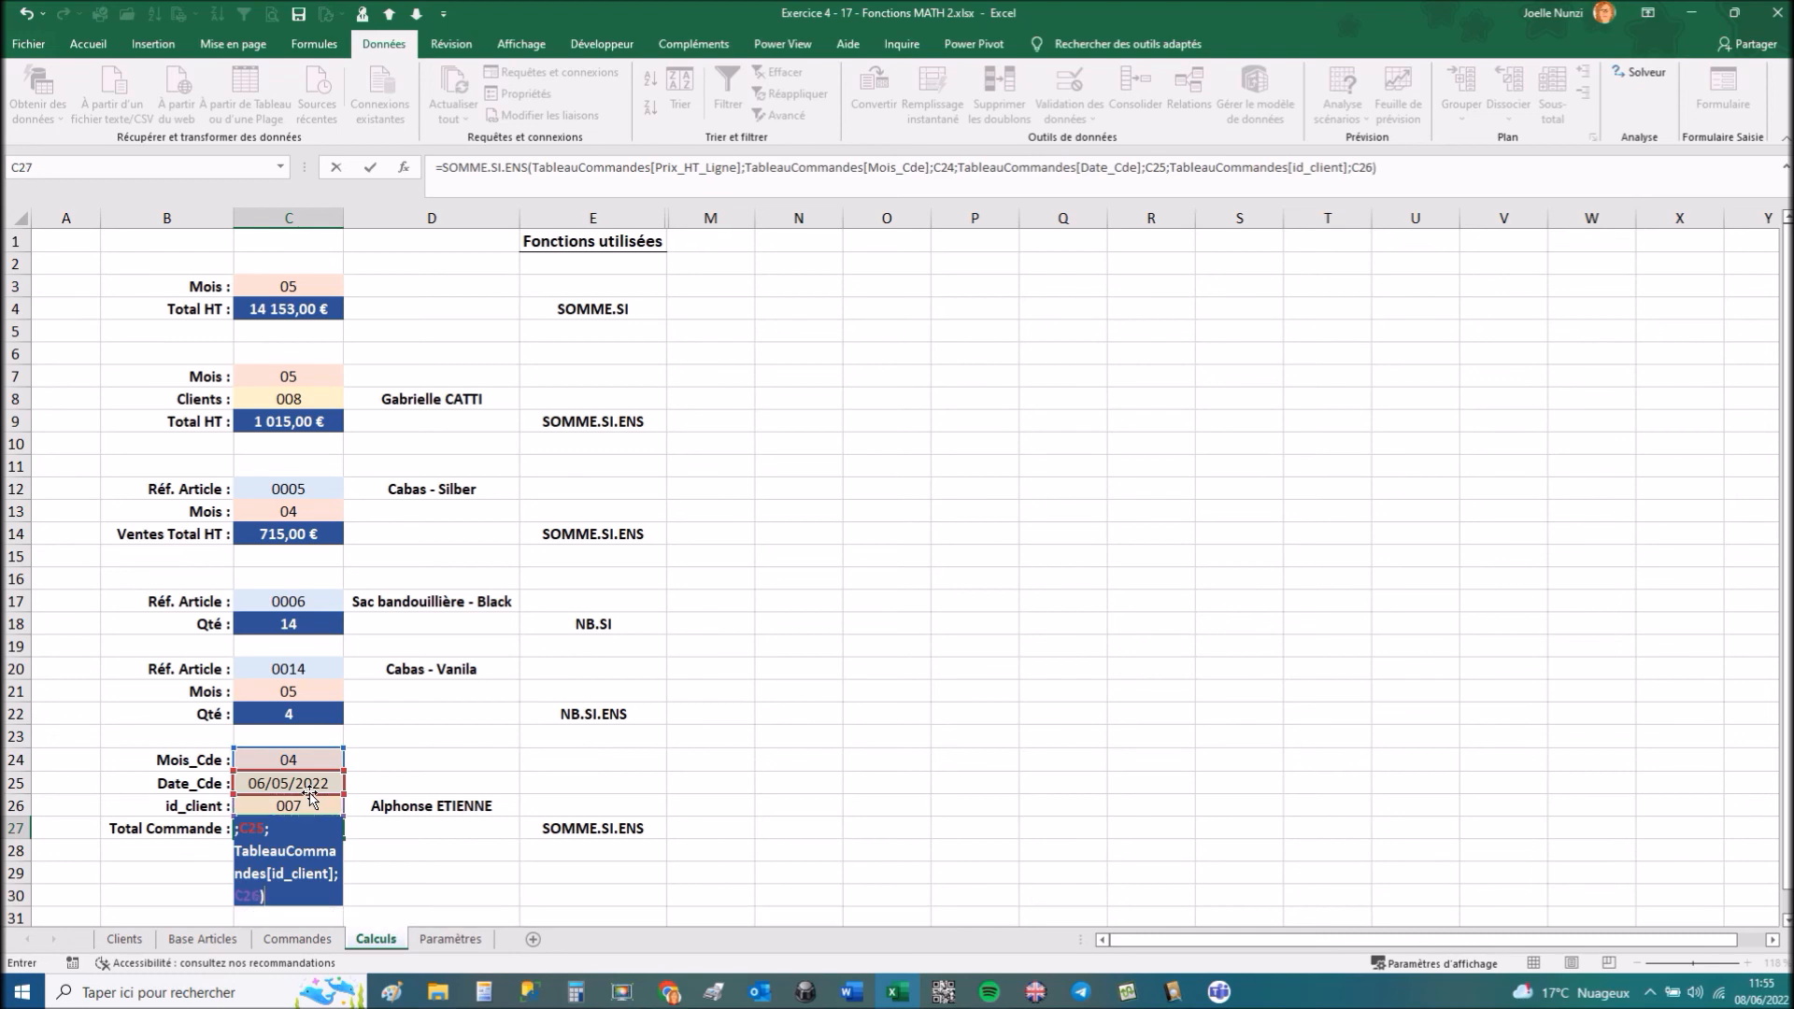
{"action": "key", "text": "Return"}
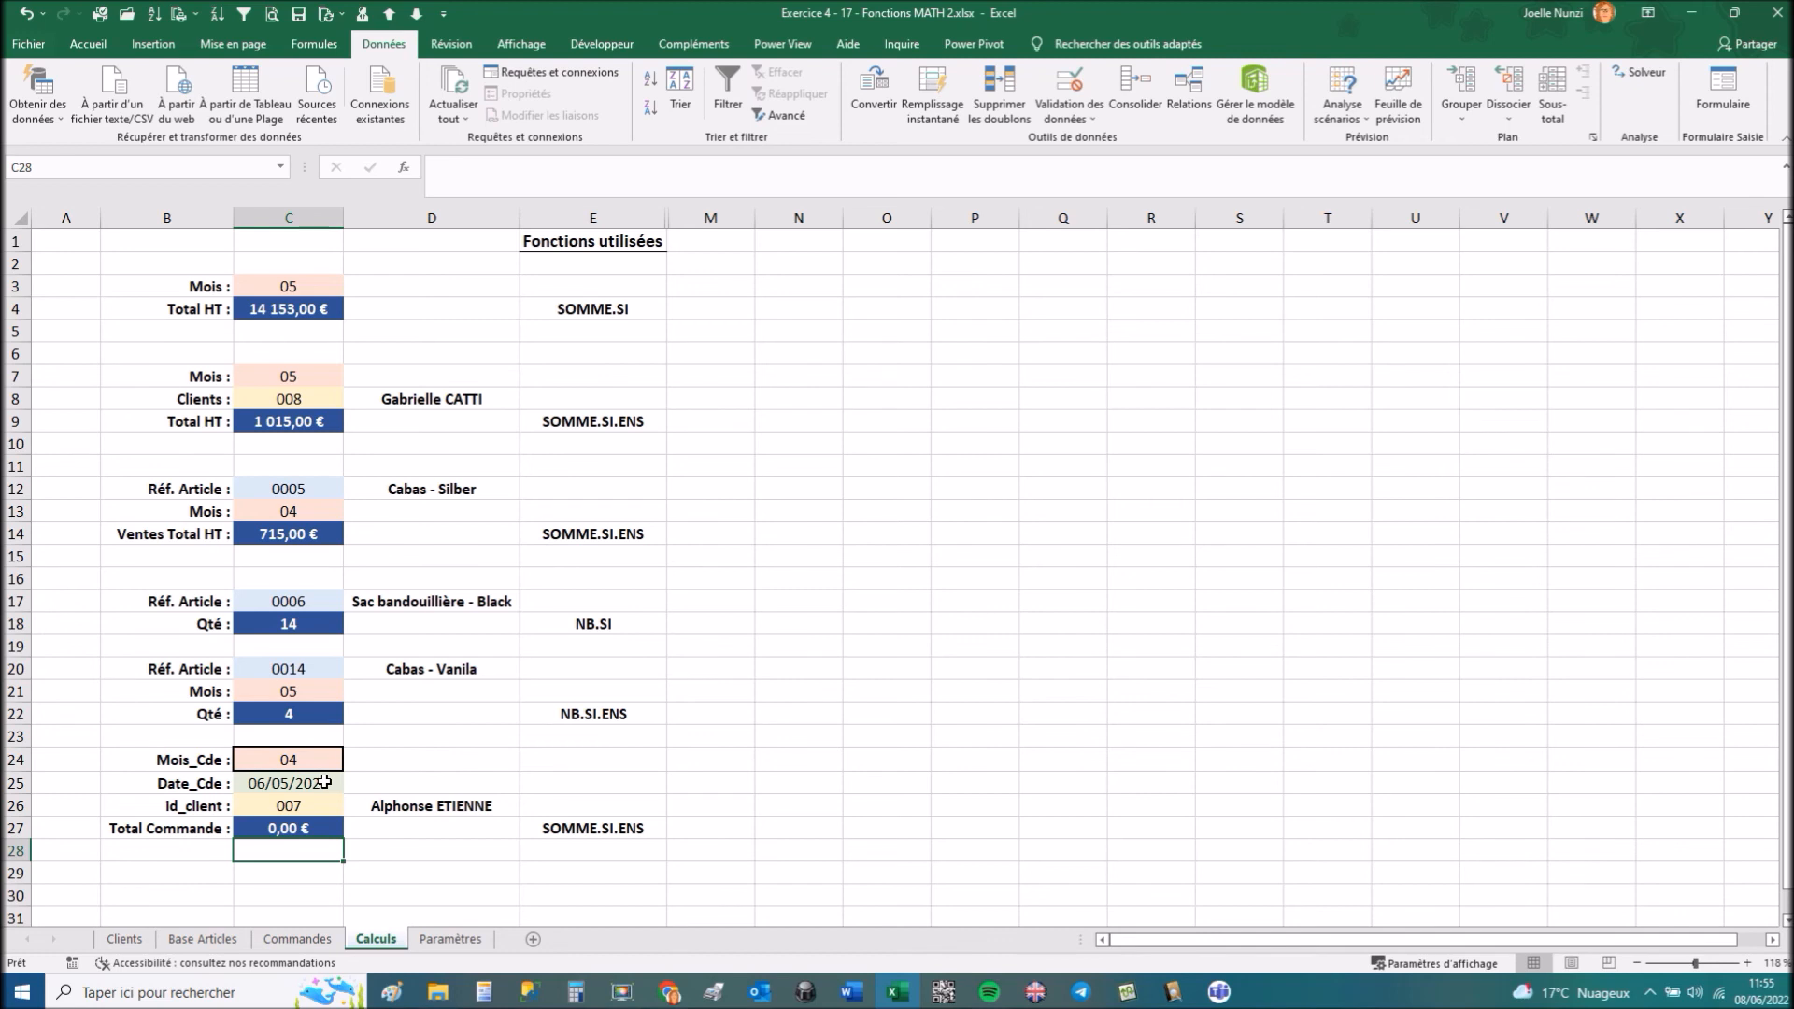
Try the order dates 07/04/2022 and 13/04/2022 in C25 to test the total in C27.
{"action": "left_click", "coordinate": [318, 767]}
{"action": "left_click", "coordinate": [321, 781]}
{"action": "left_click", "coordinate": [352, 785]}
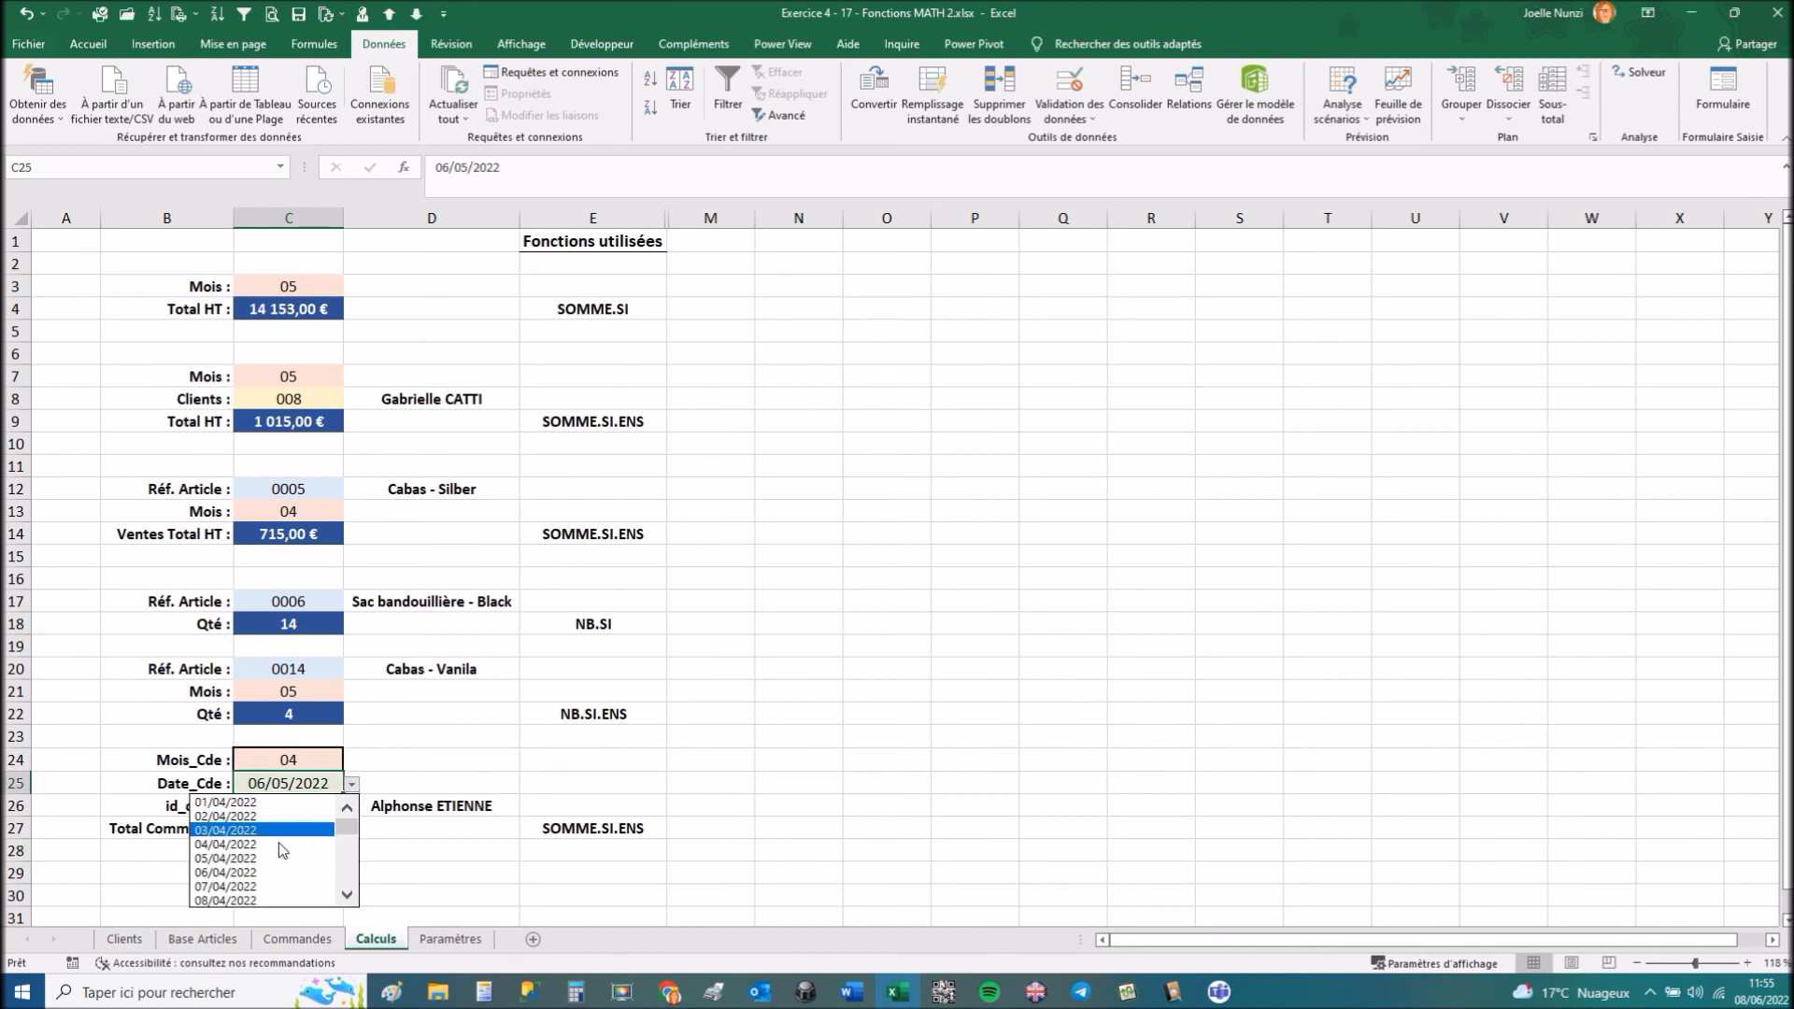
{"action": "left_click", "coordinate": [254, 886]}
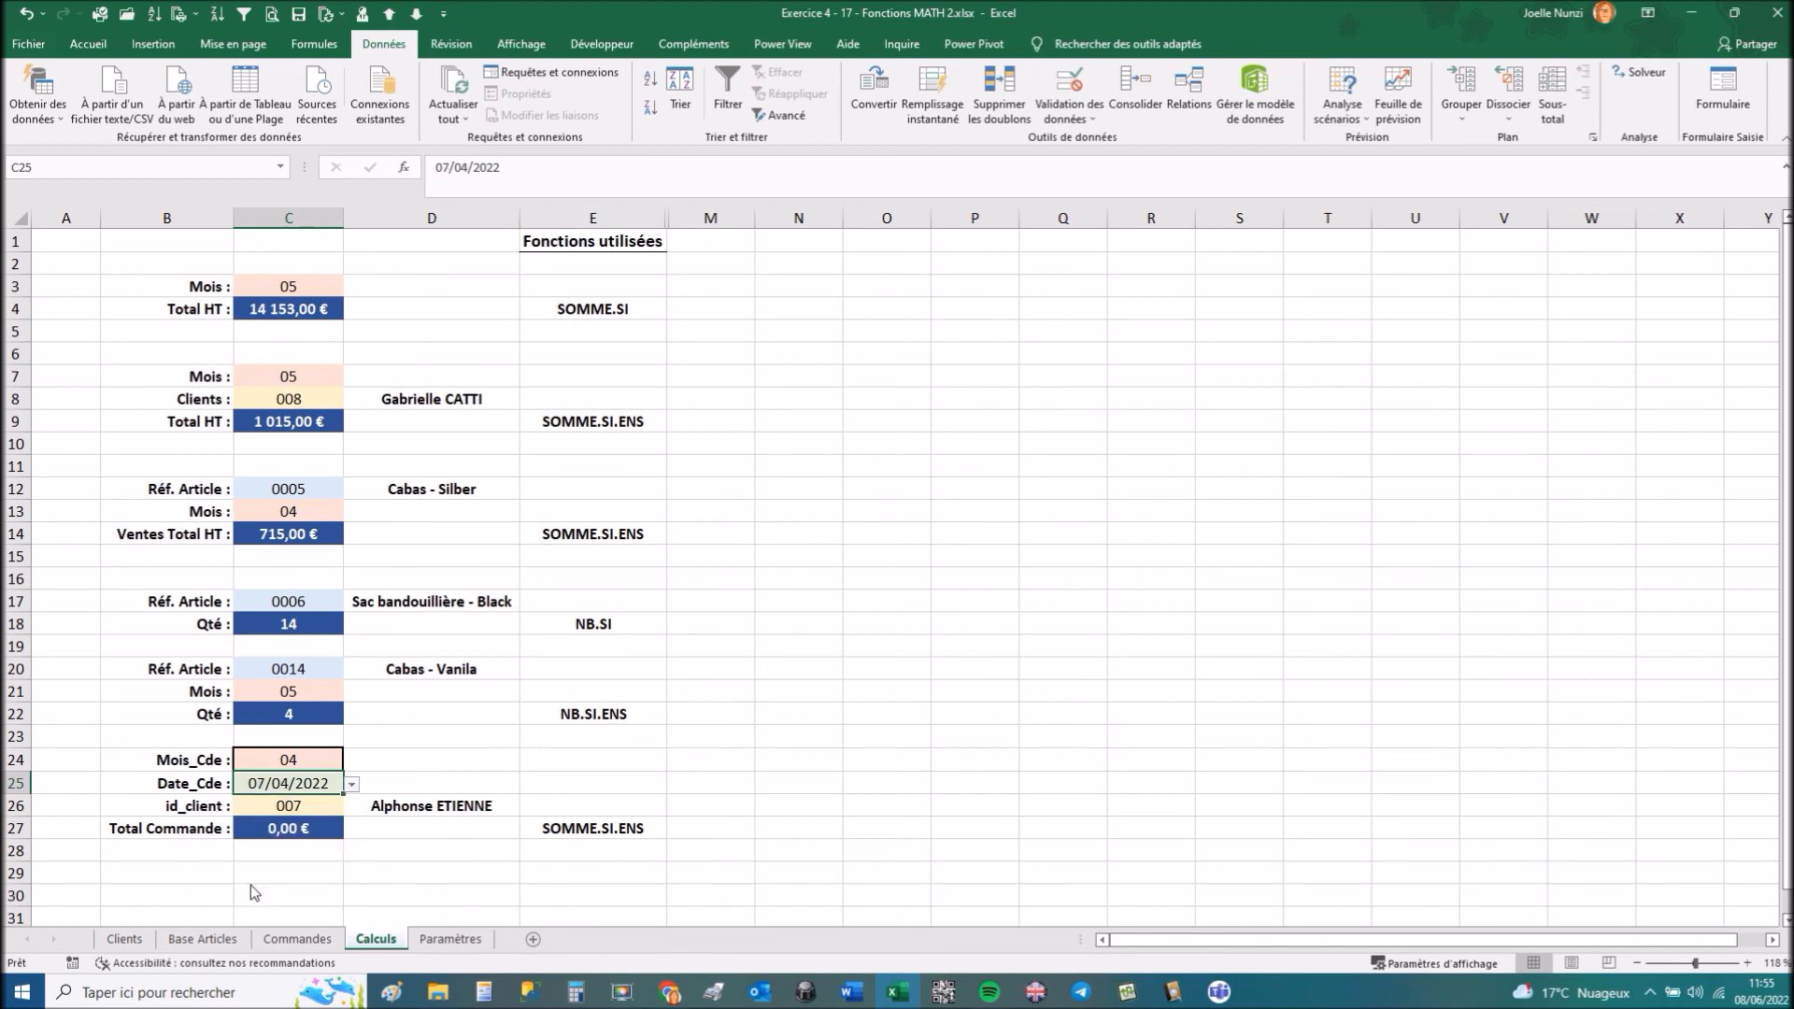
{"action": "left_click", "coordinate": [353, 785]}
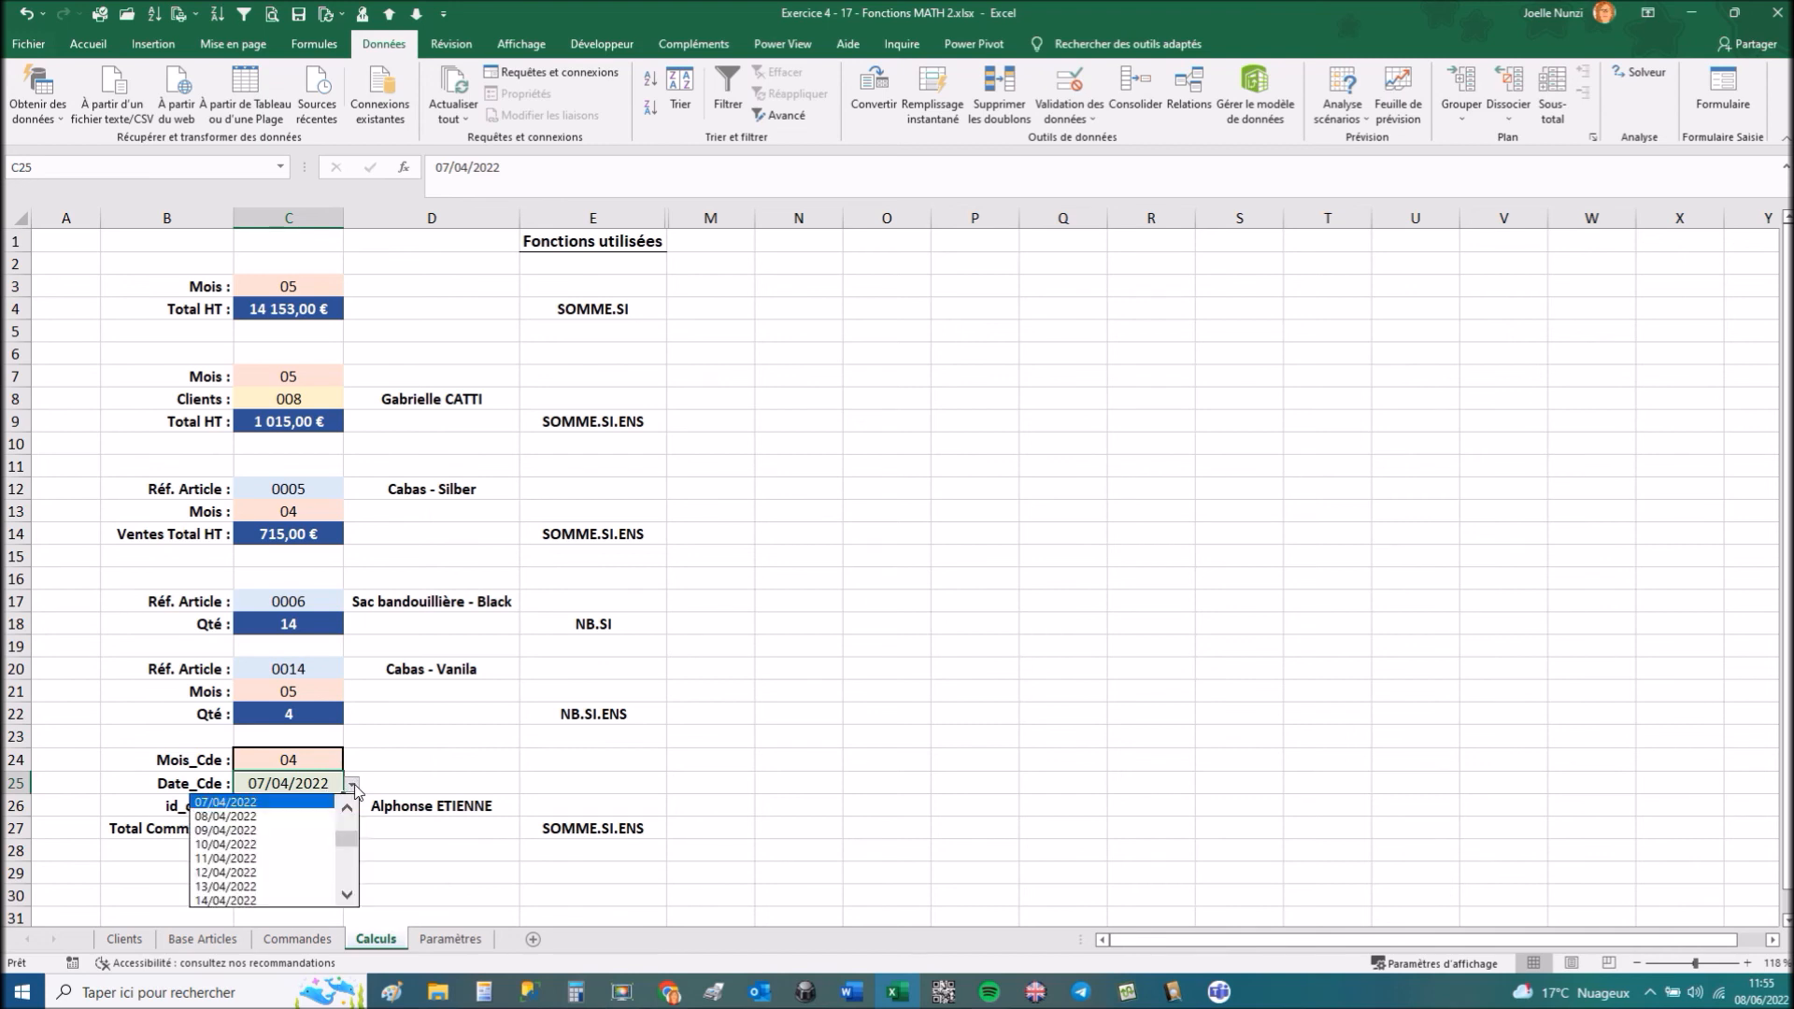
{"action": "left_click", "coordinate": [241, 886]}
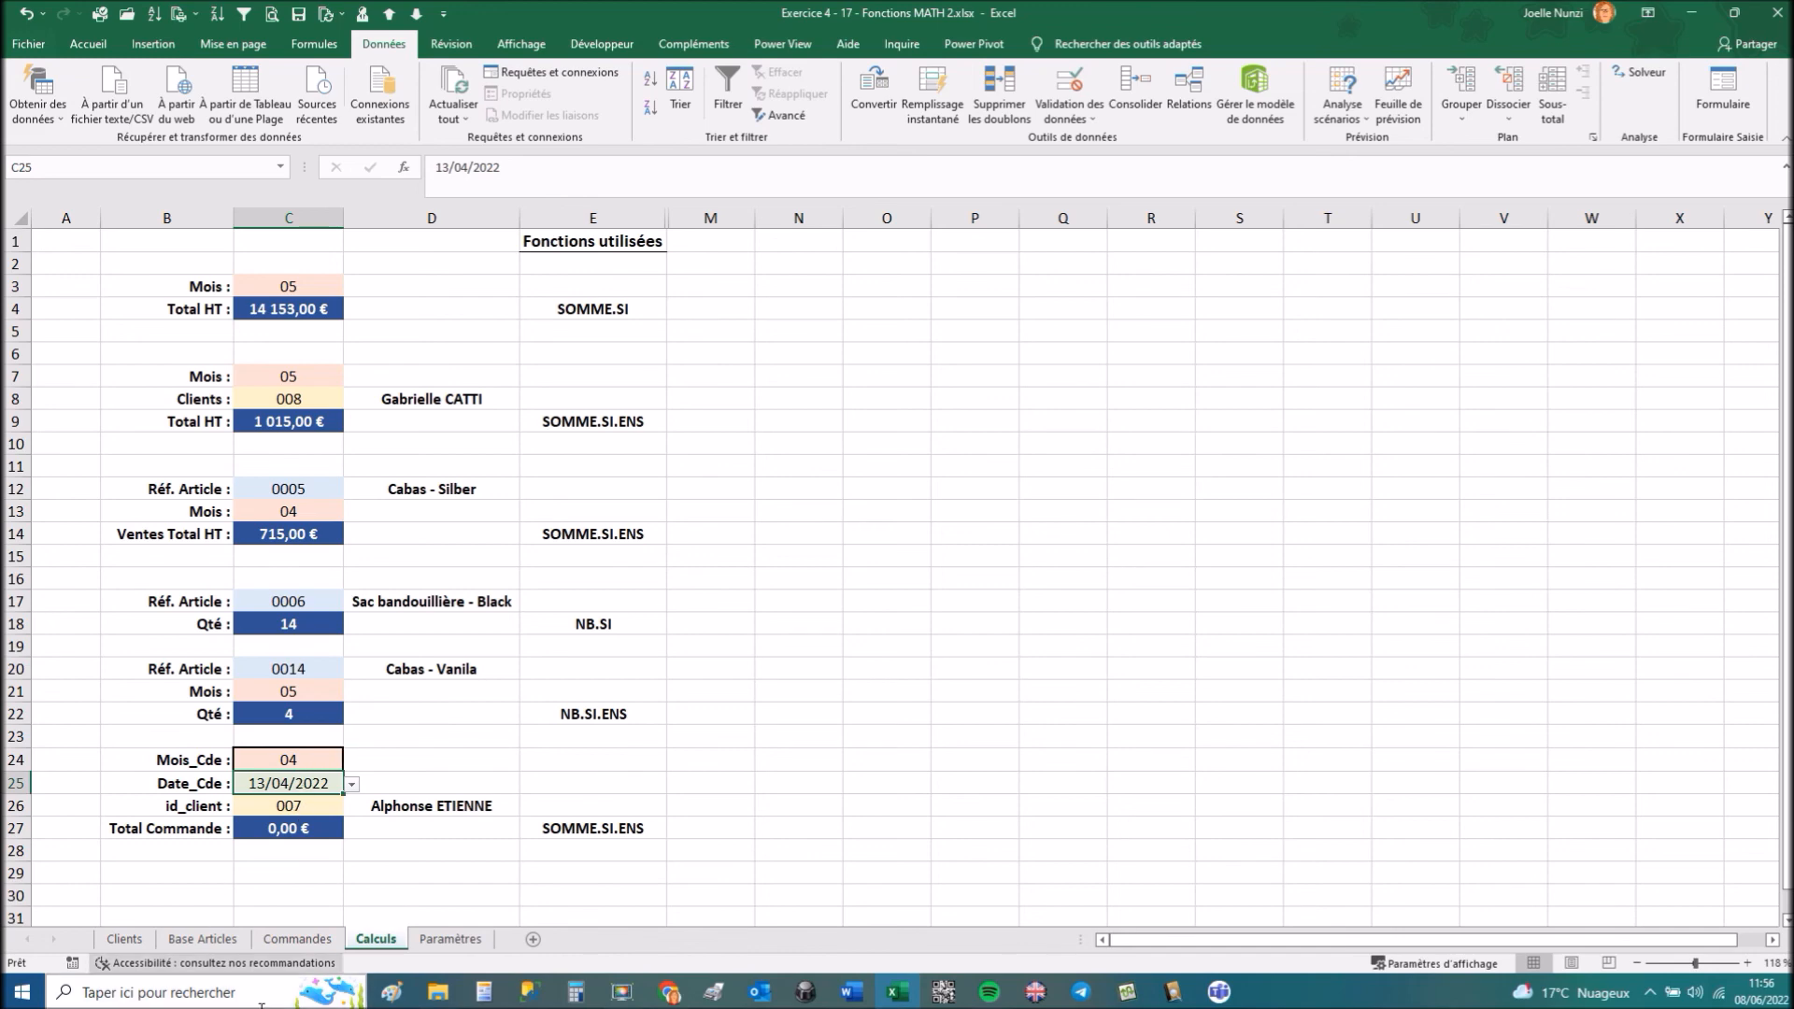
Filter the Commandes table's id_client column to the client number used in cell C26 of the Calculs sheet.
{"action": "left_click", "coordinate": [297, 940]}
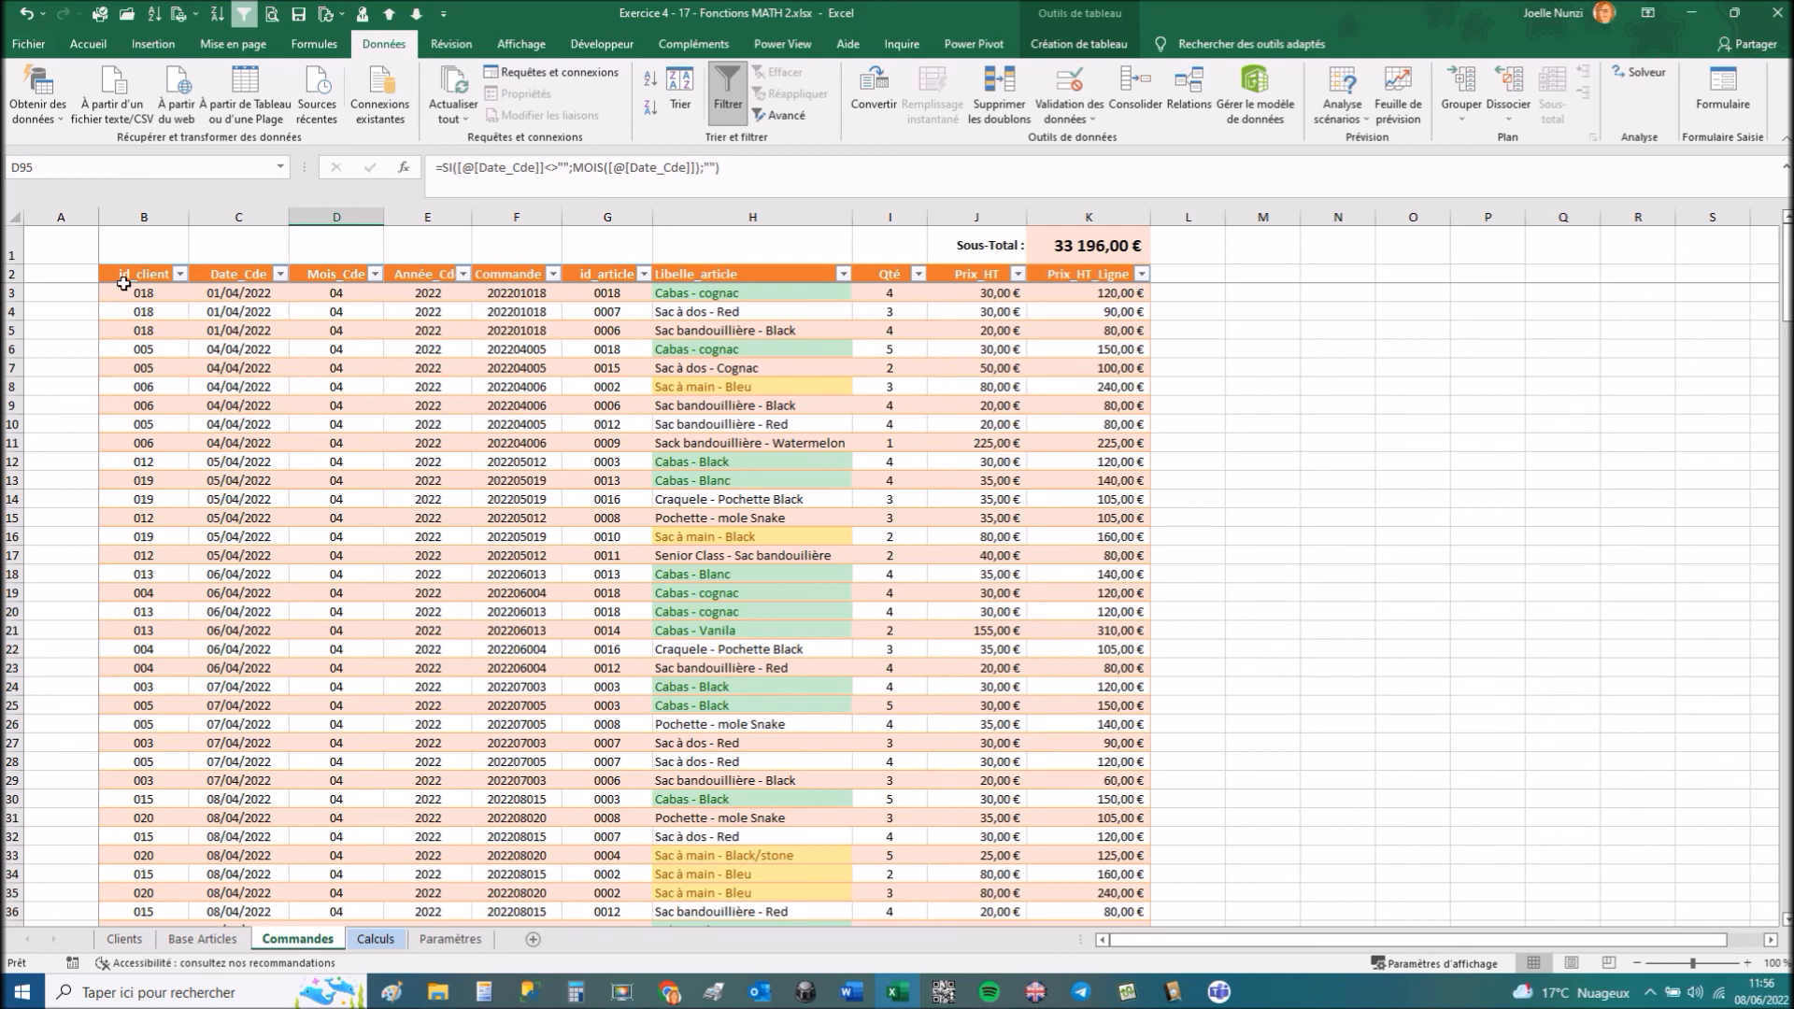
{"action": "left_click", "coordinate": [179, 274]}
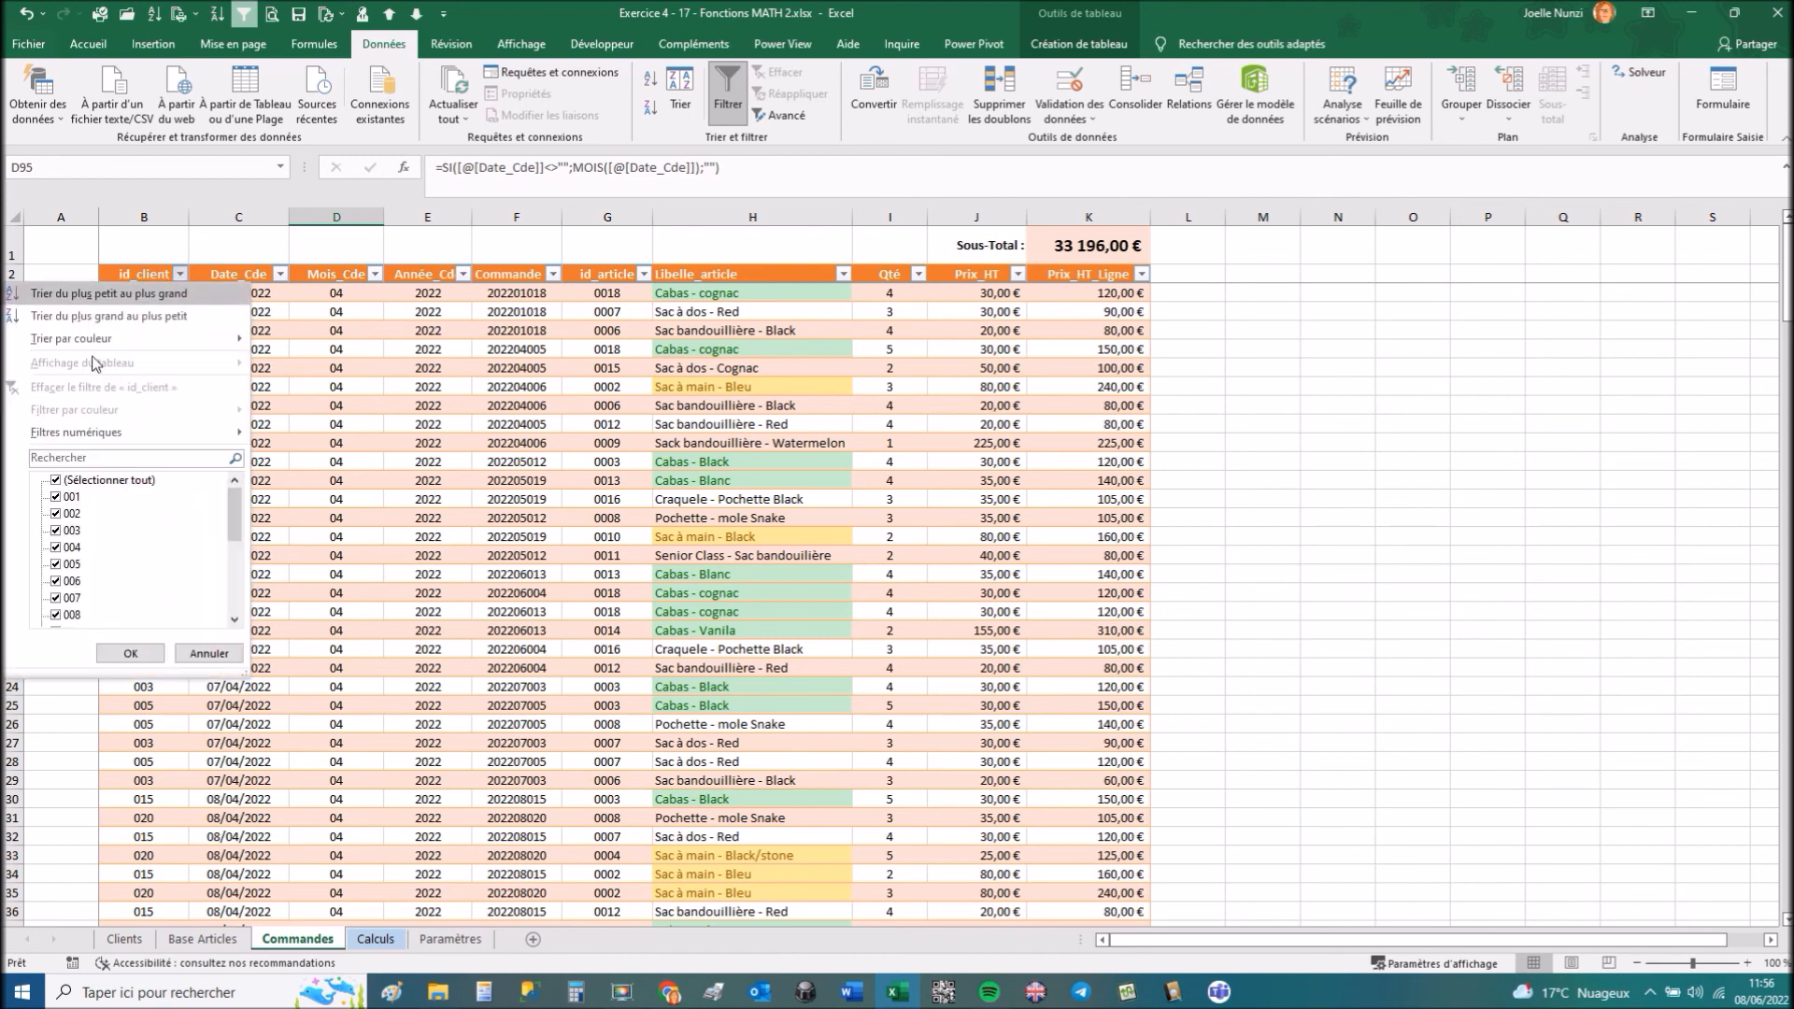
{"action": "left_click", "coordinate": [56, 480]}
{"action": "left_click", "coordinate": [55, 598]}
{"action": "left_click", "coordinate": [130, 654]}
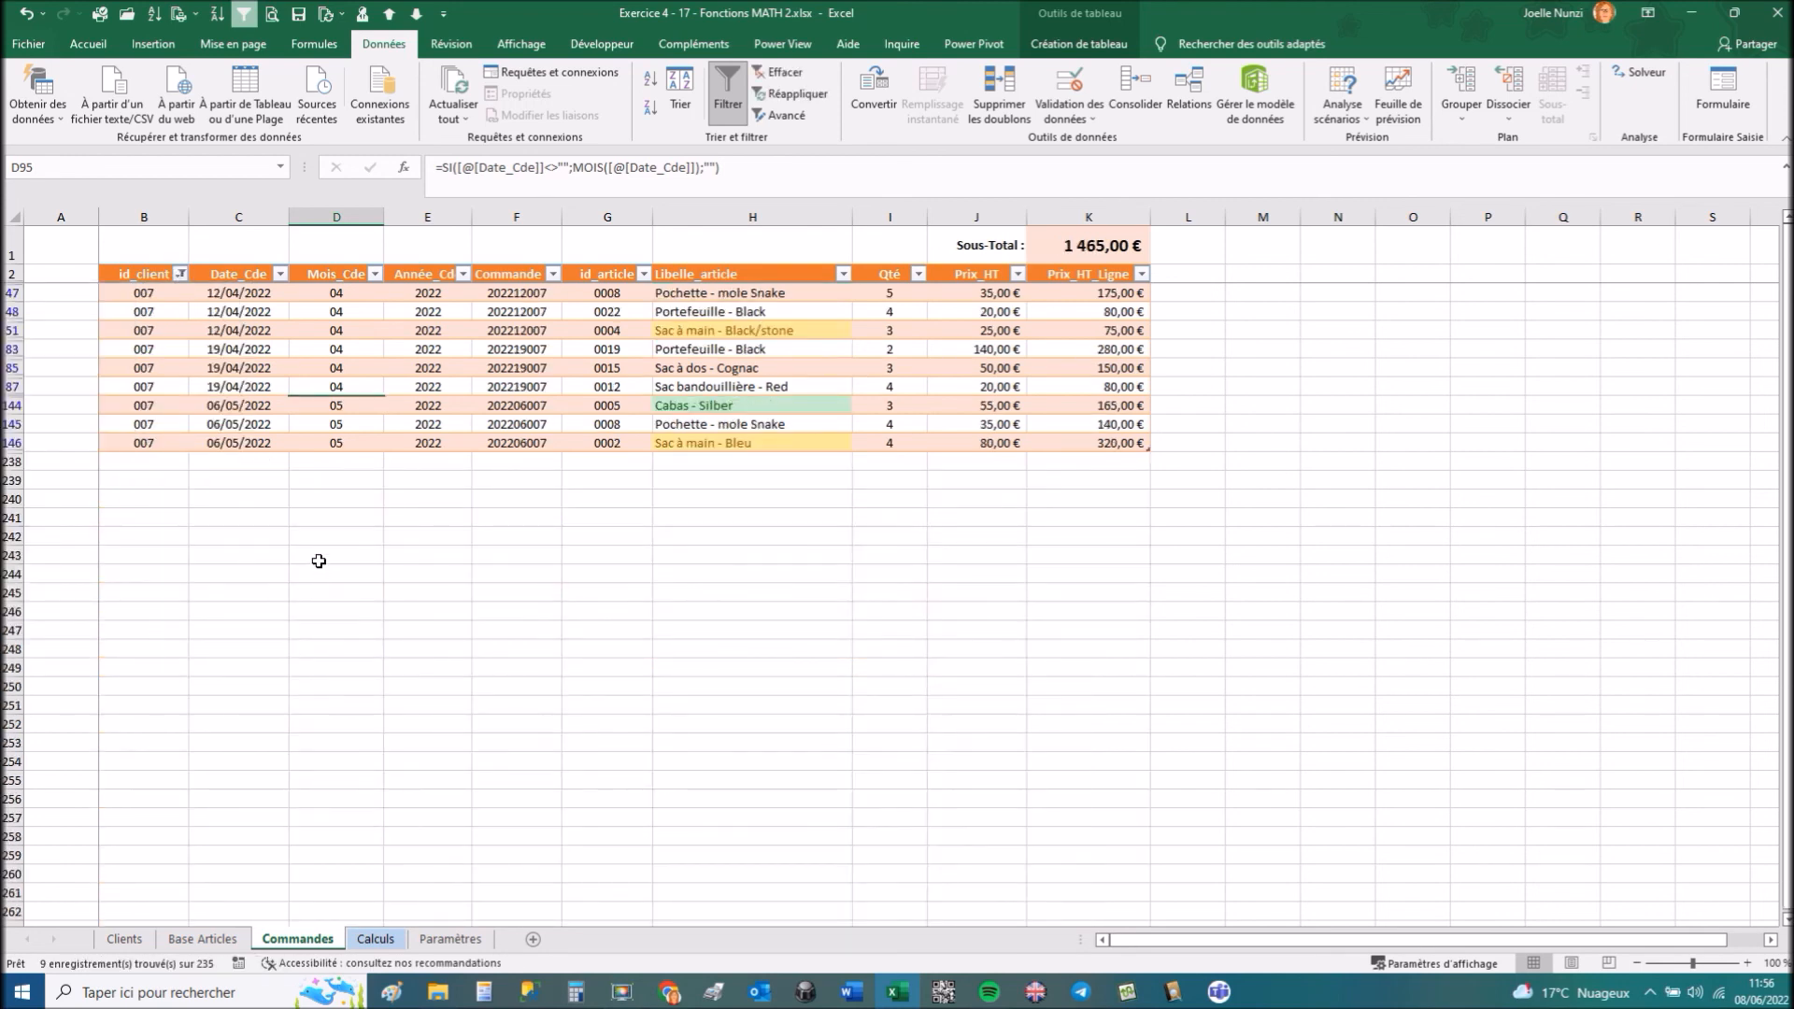
Set the order date in C25 of the Calculs sheet to 12/04/2022.
{"action": "left_click", "coordinate": [376, 940]}
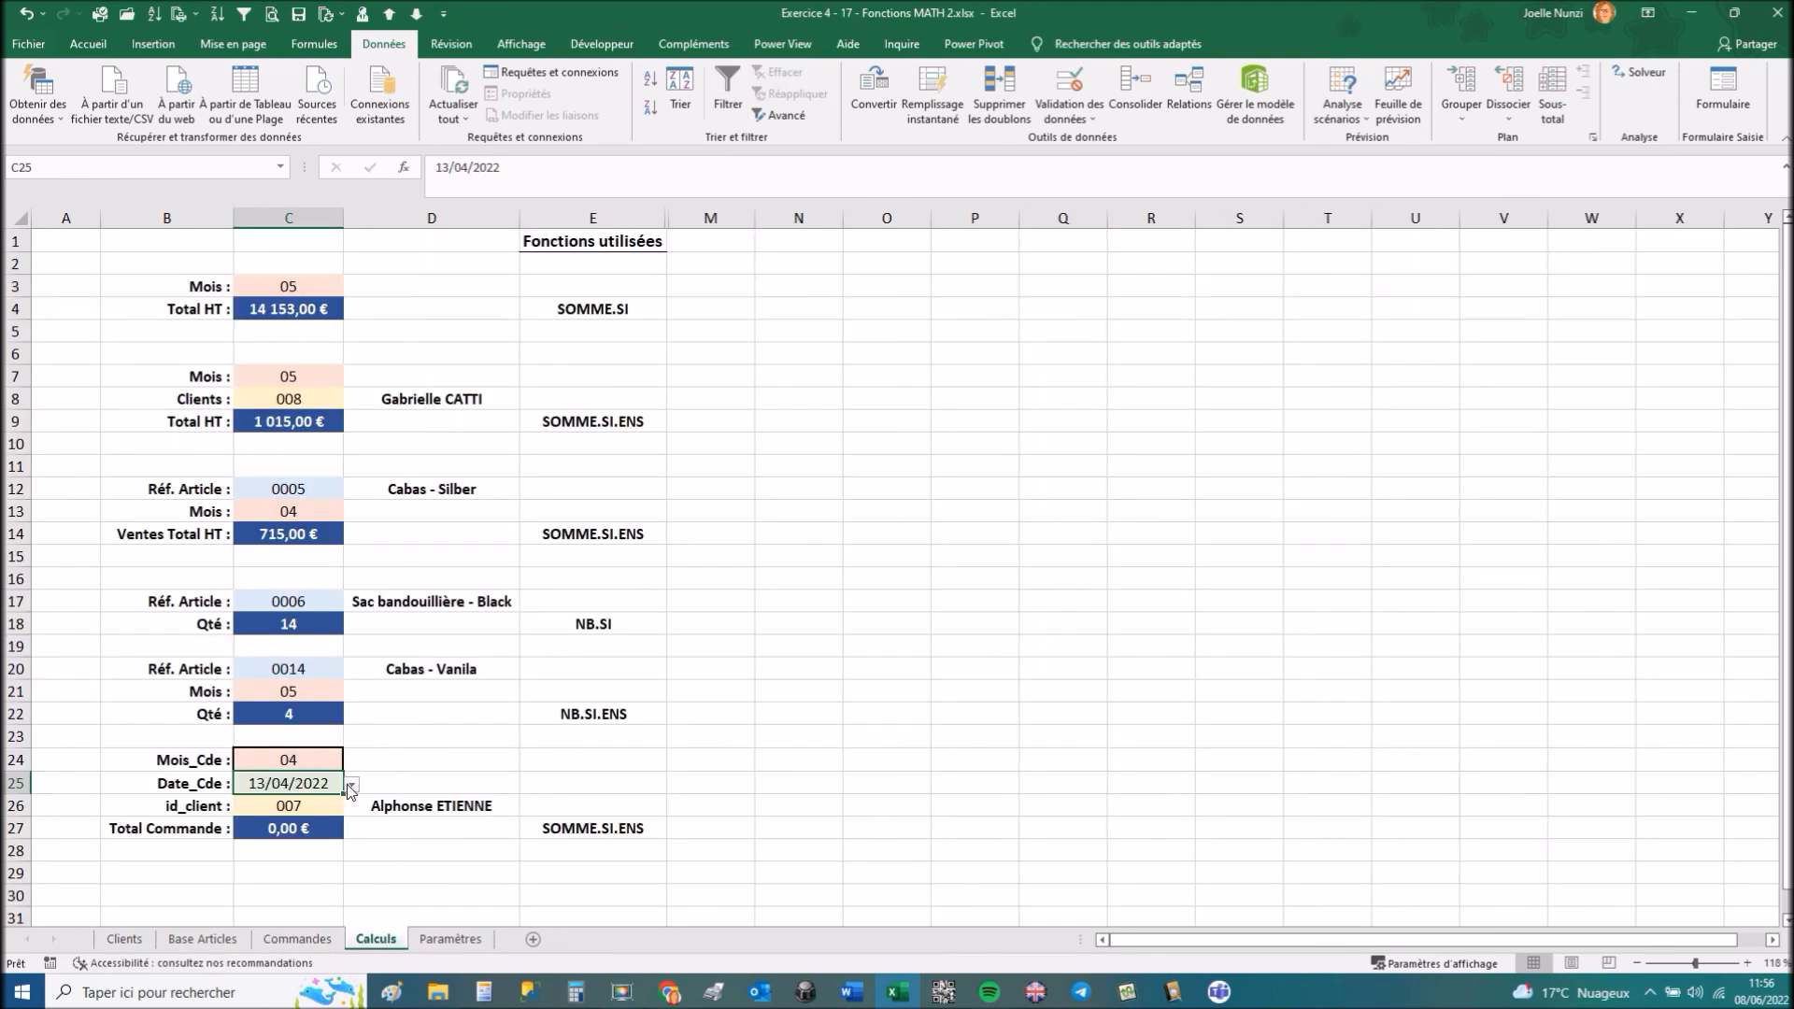
{"action": "left_click", "coordinate": [352, 785]}
{"action": "left_click", "coordinate": [347, 809]}
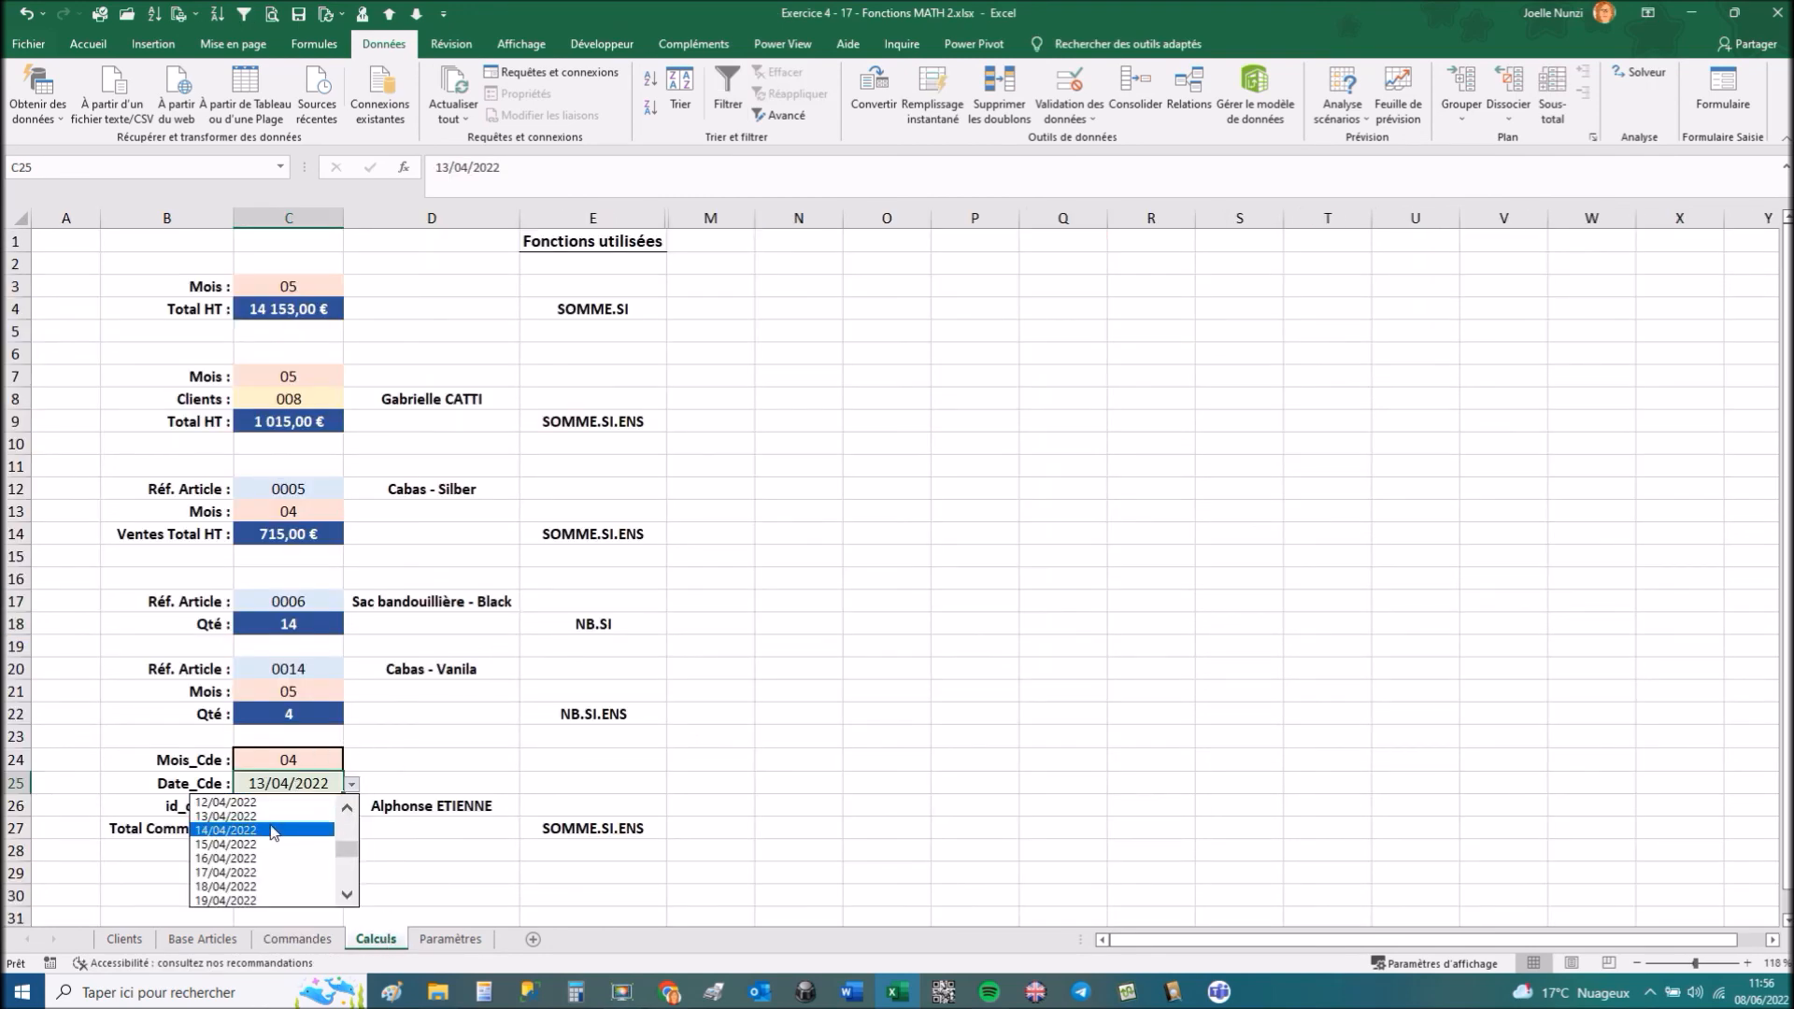
{"action": "left_click", "coordinate": [261, 802]}
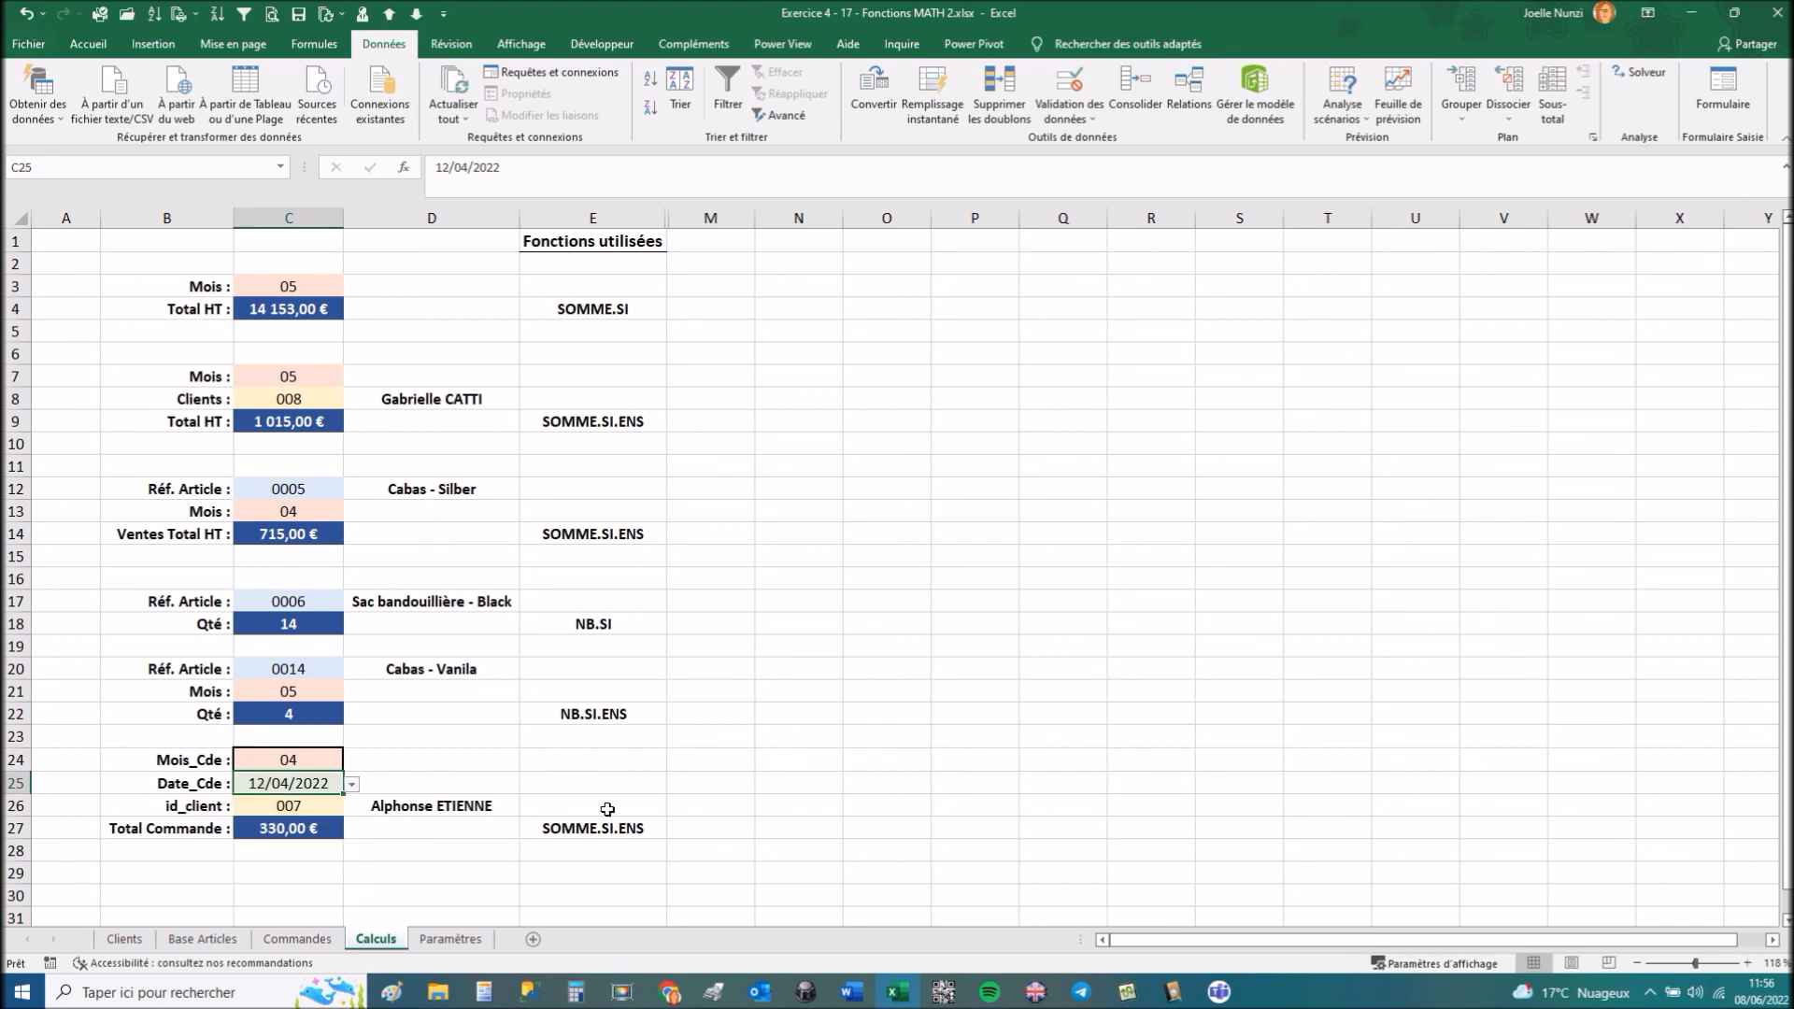
Check the sum of the Prix_HT_Ligne amounts for the 12/04/2022 rows in the filtered Commandes table.
{"action": "left_click", "coordinate": [292, 939]}
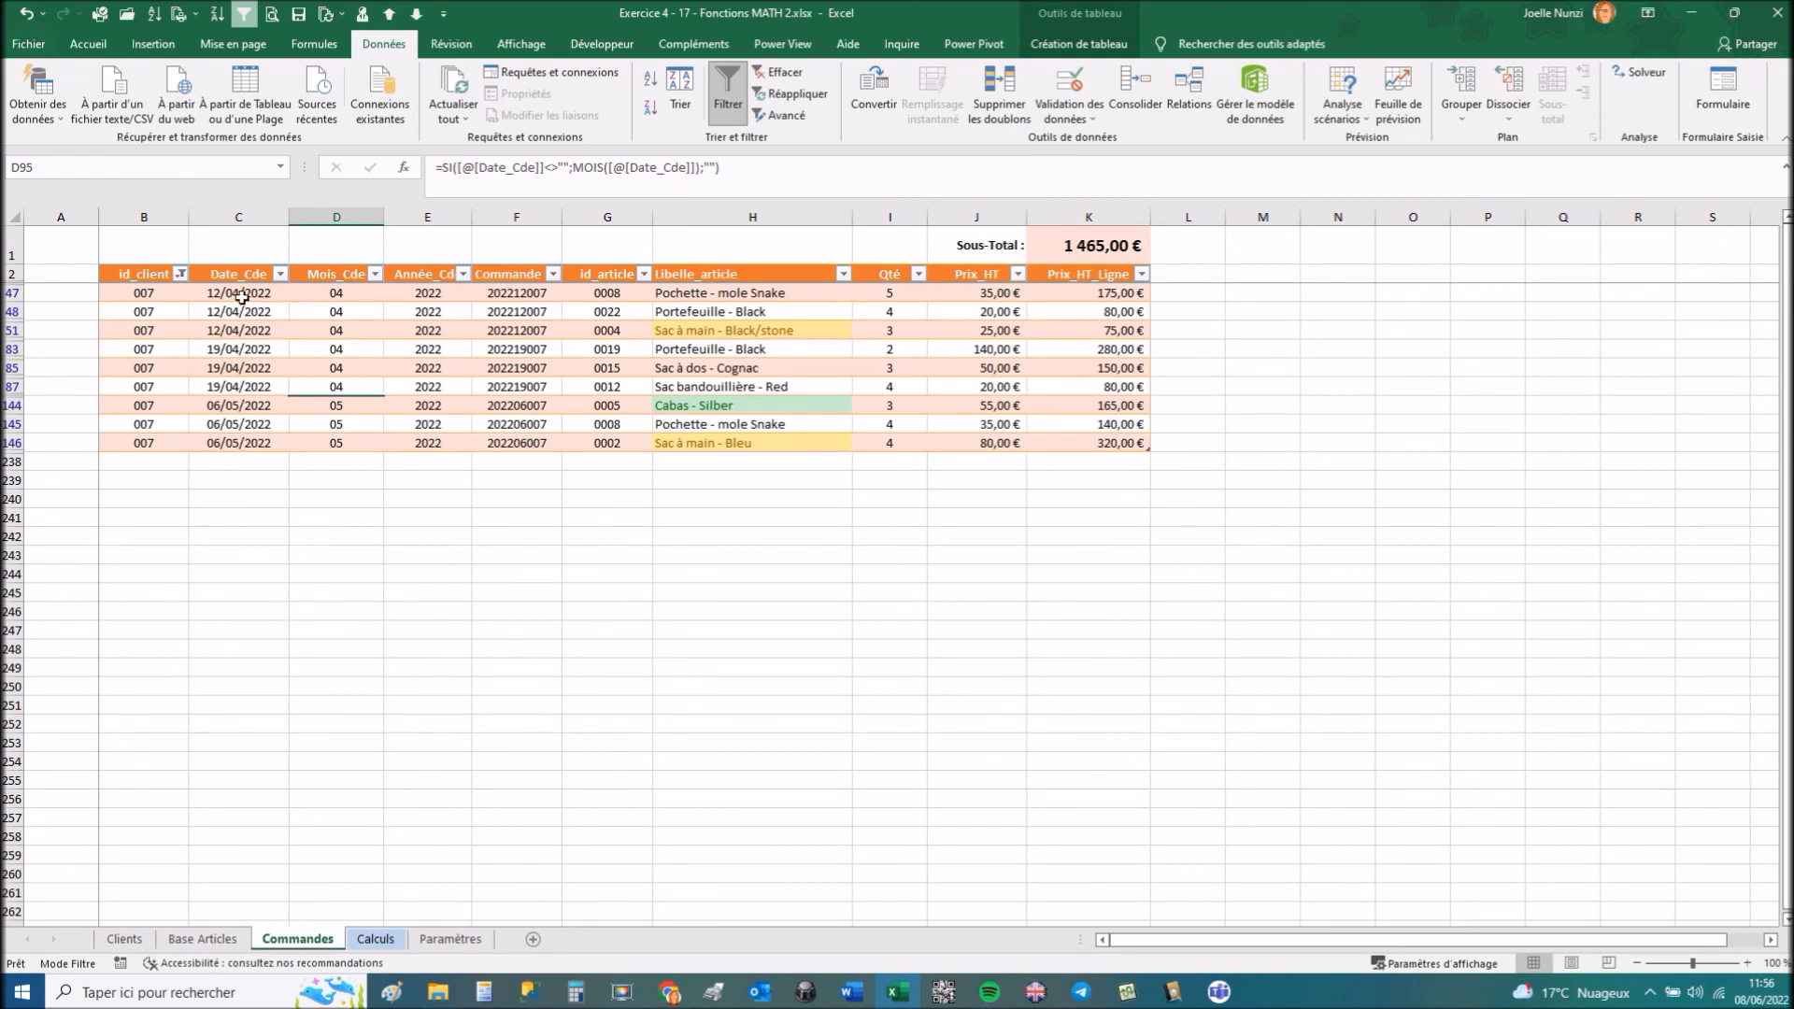
{"action": "left_click", "coordinate": [279, 273]}
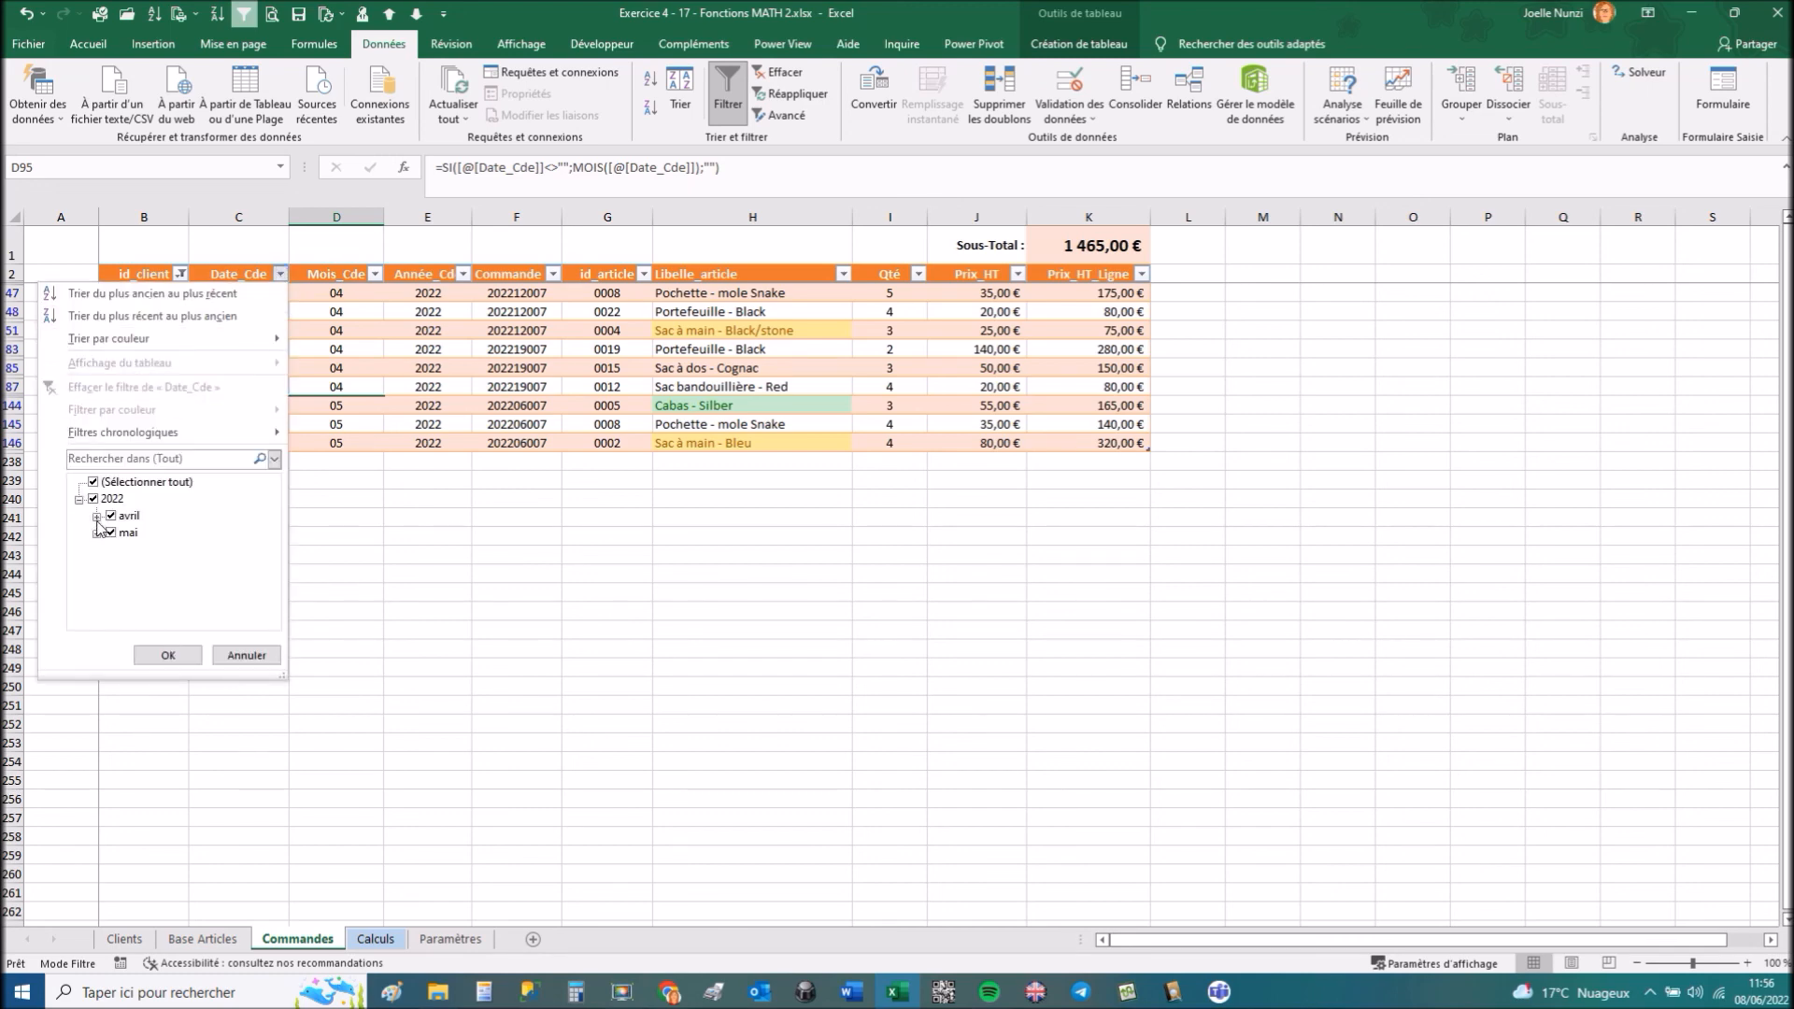
{"action": "left_click", "coordinate": [168, 655]}
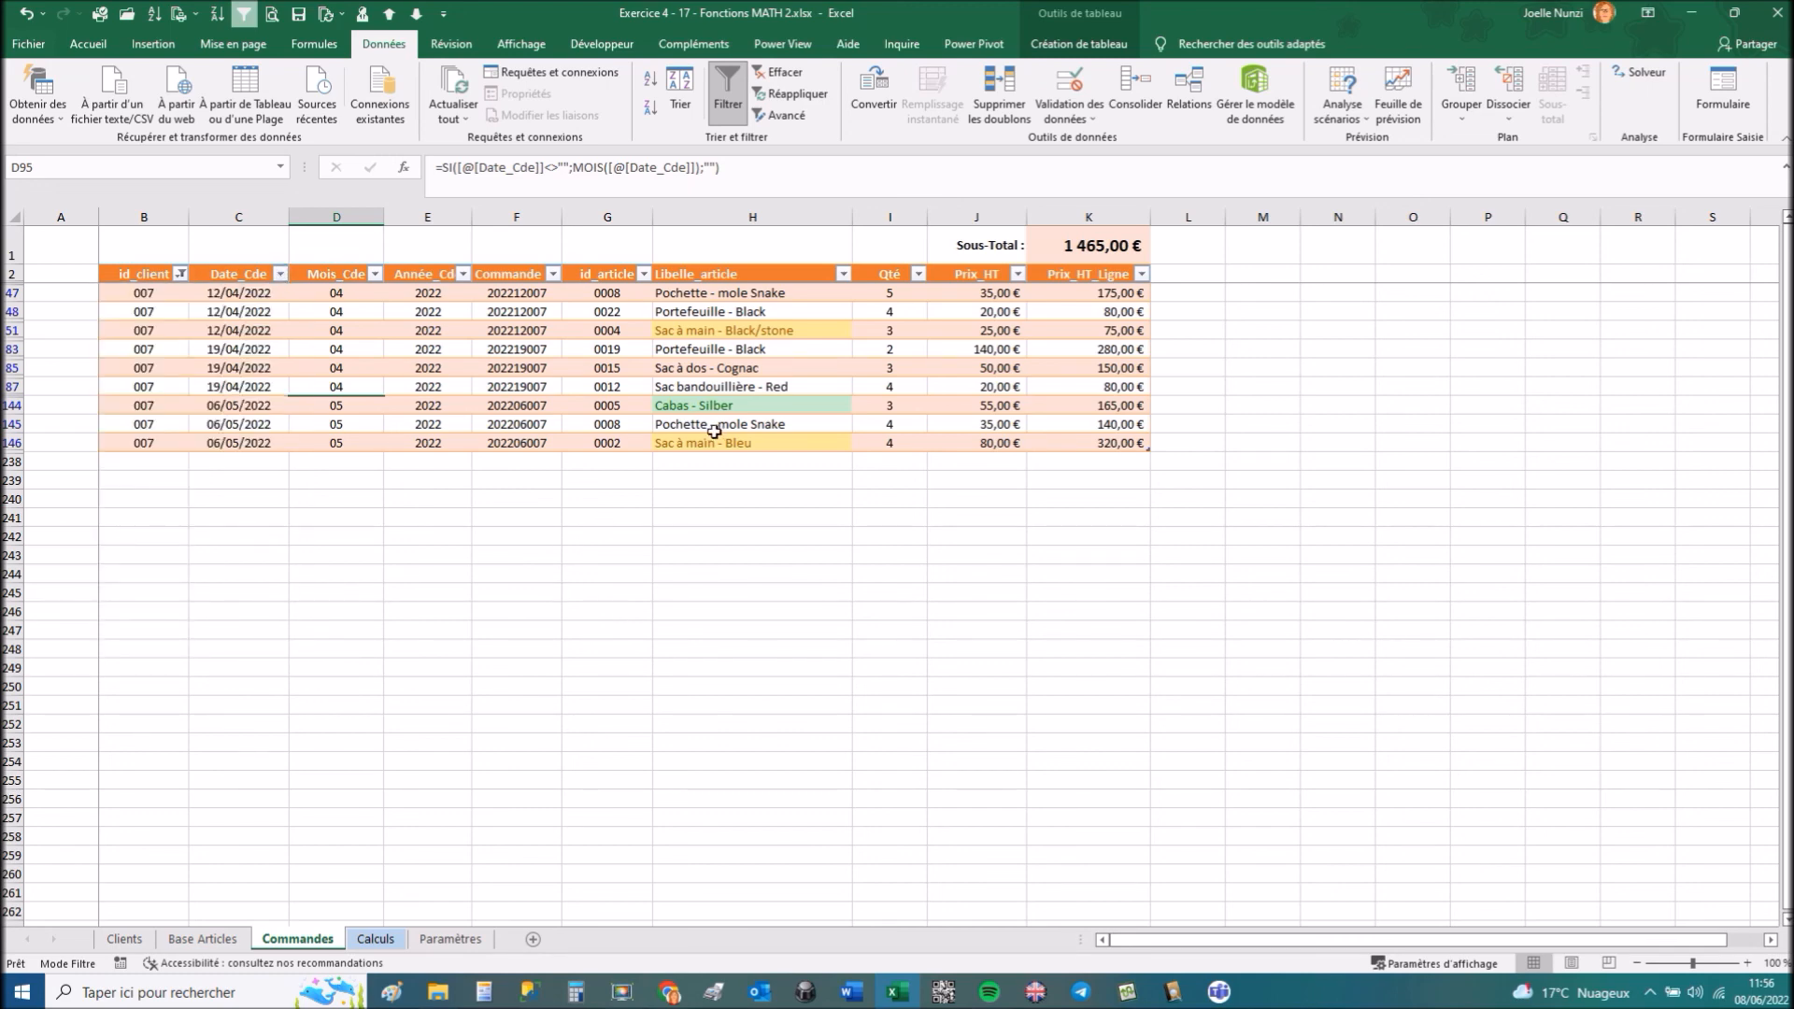
{"action": "left_click", "coordinate": [1050, 292]}
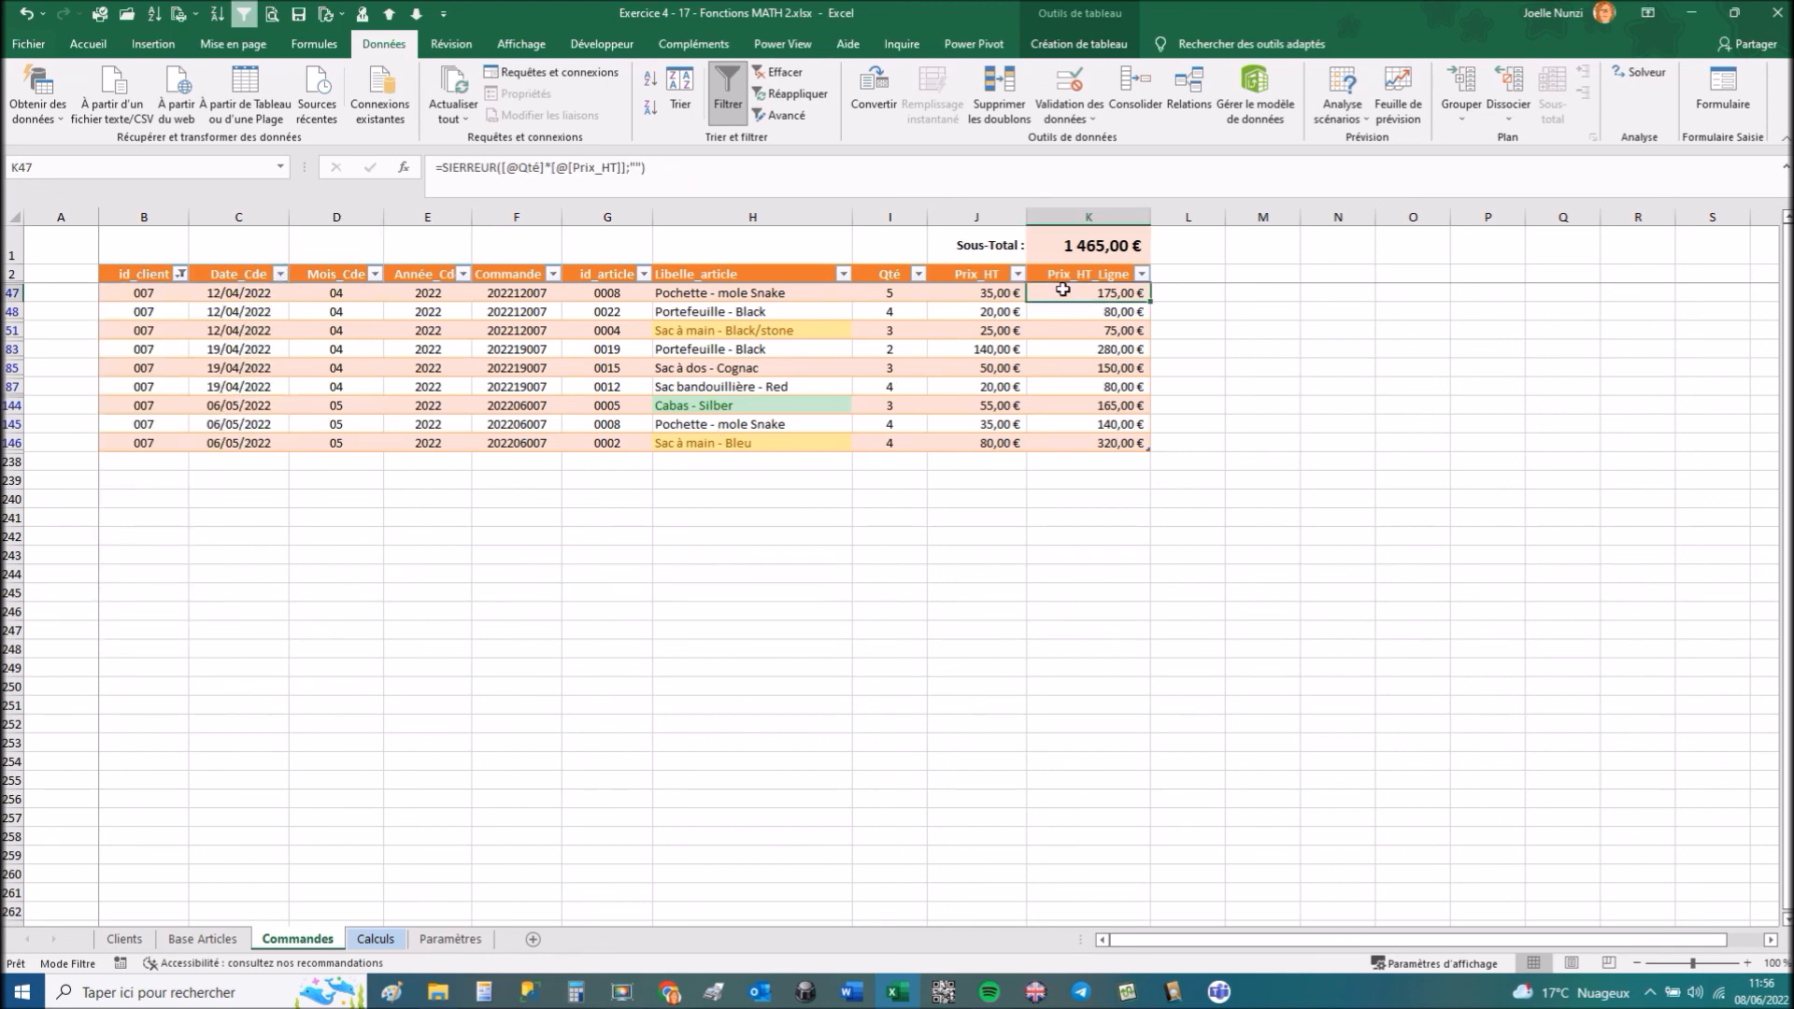
{"action": "left_click_drag", "start_coordinate": [1065, 292], "coordinate": [1085, 335]}
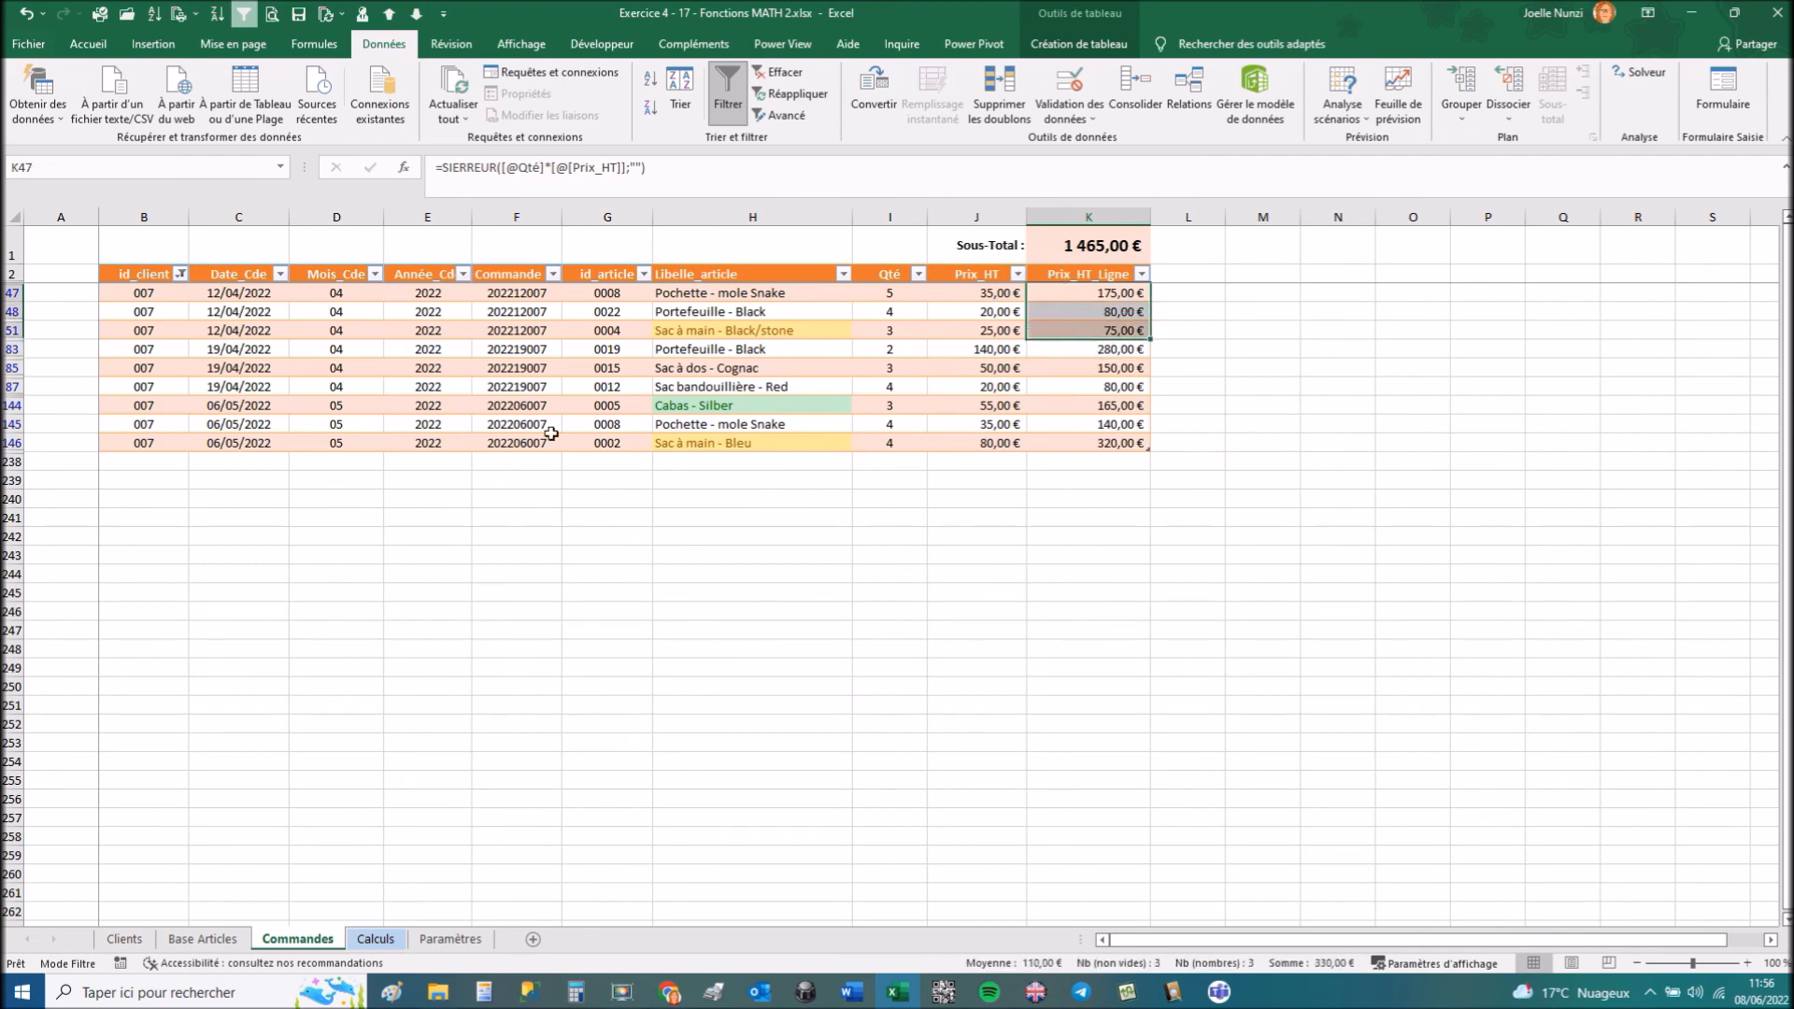
{"action": "left_click", "coordinate": [748, 743]}
{"action": "left_click", "coordinate": [428, 386]}
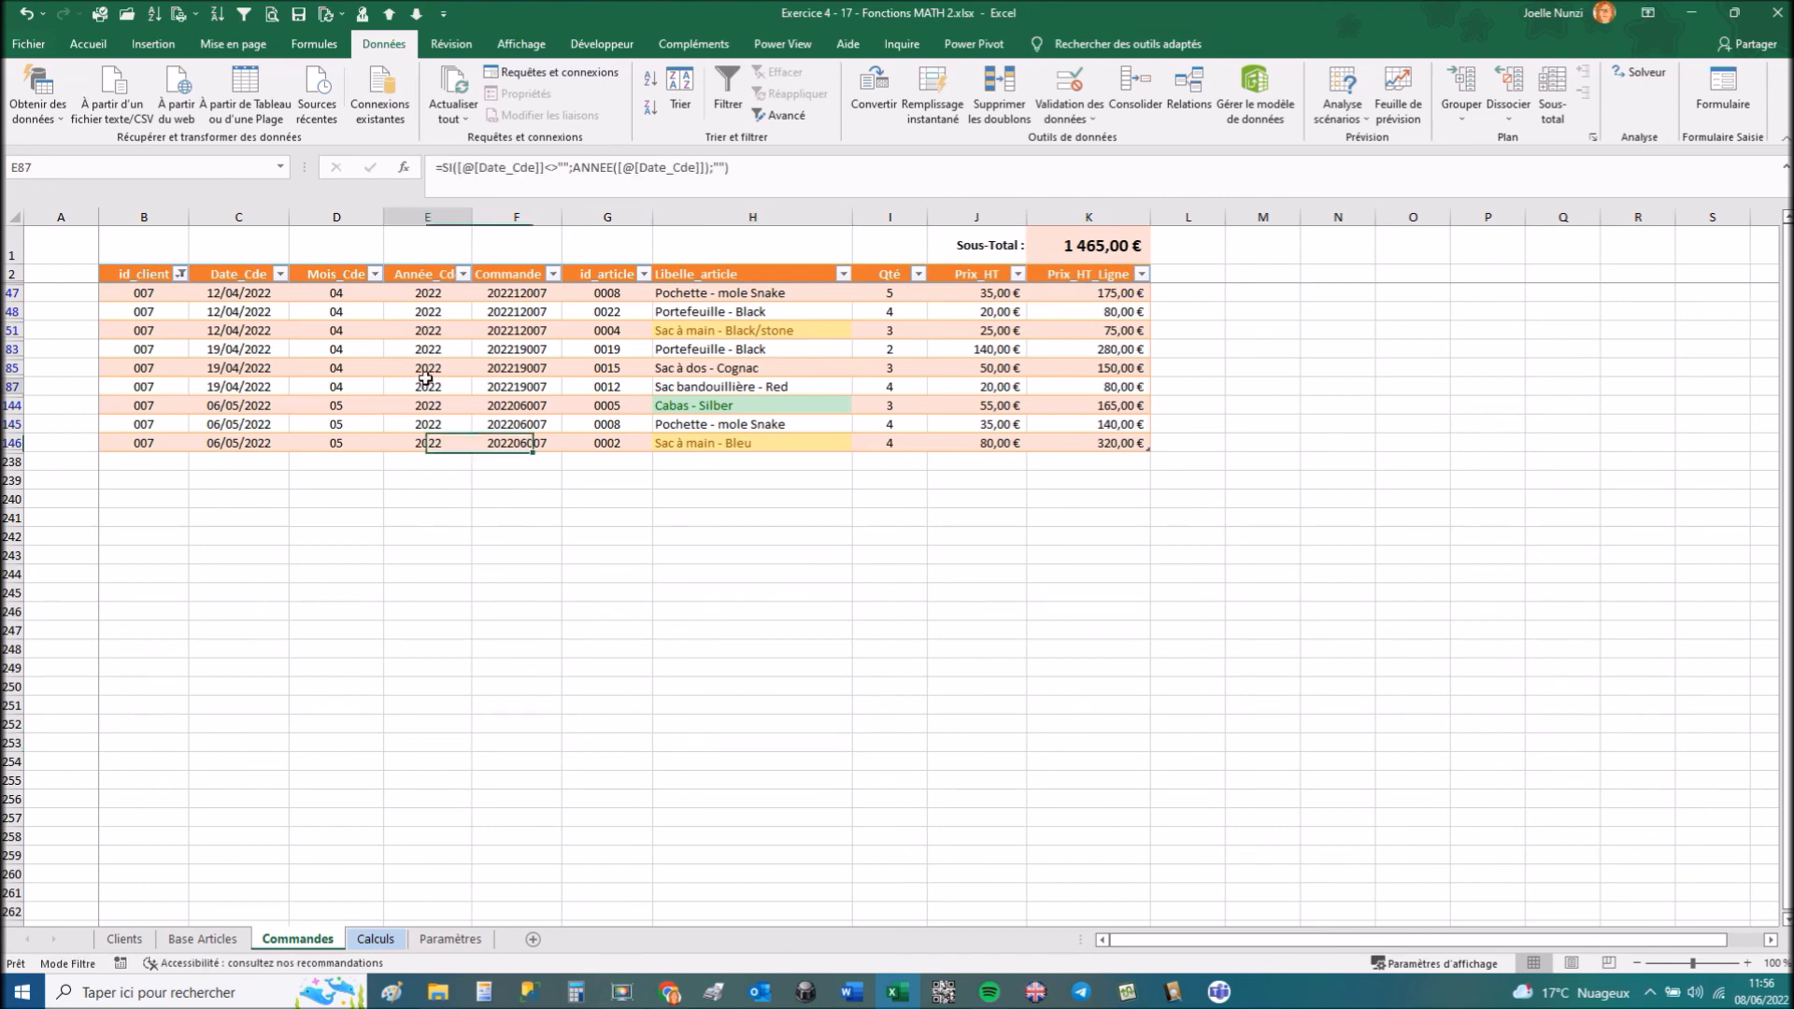
Clear the client filter from the Commandes table and return to the Calculs sheet.
{"action": "left_click", "coordinate": [794, 74]}
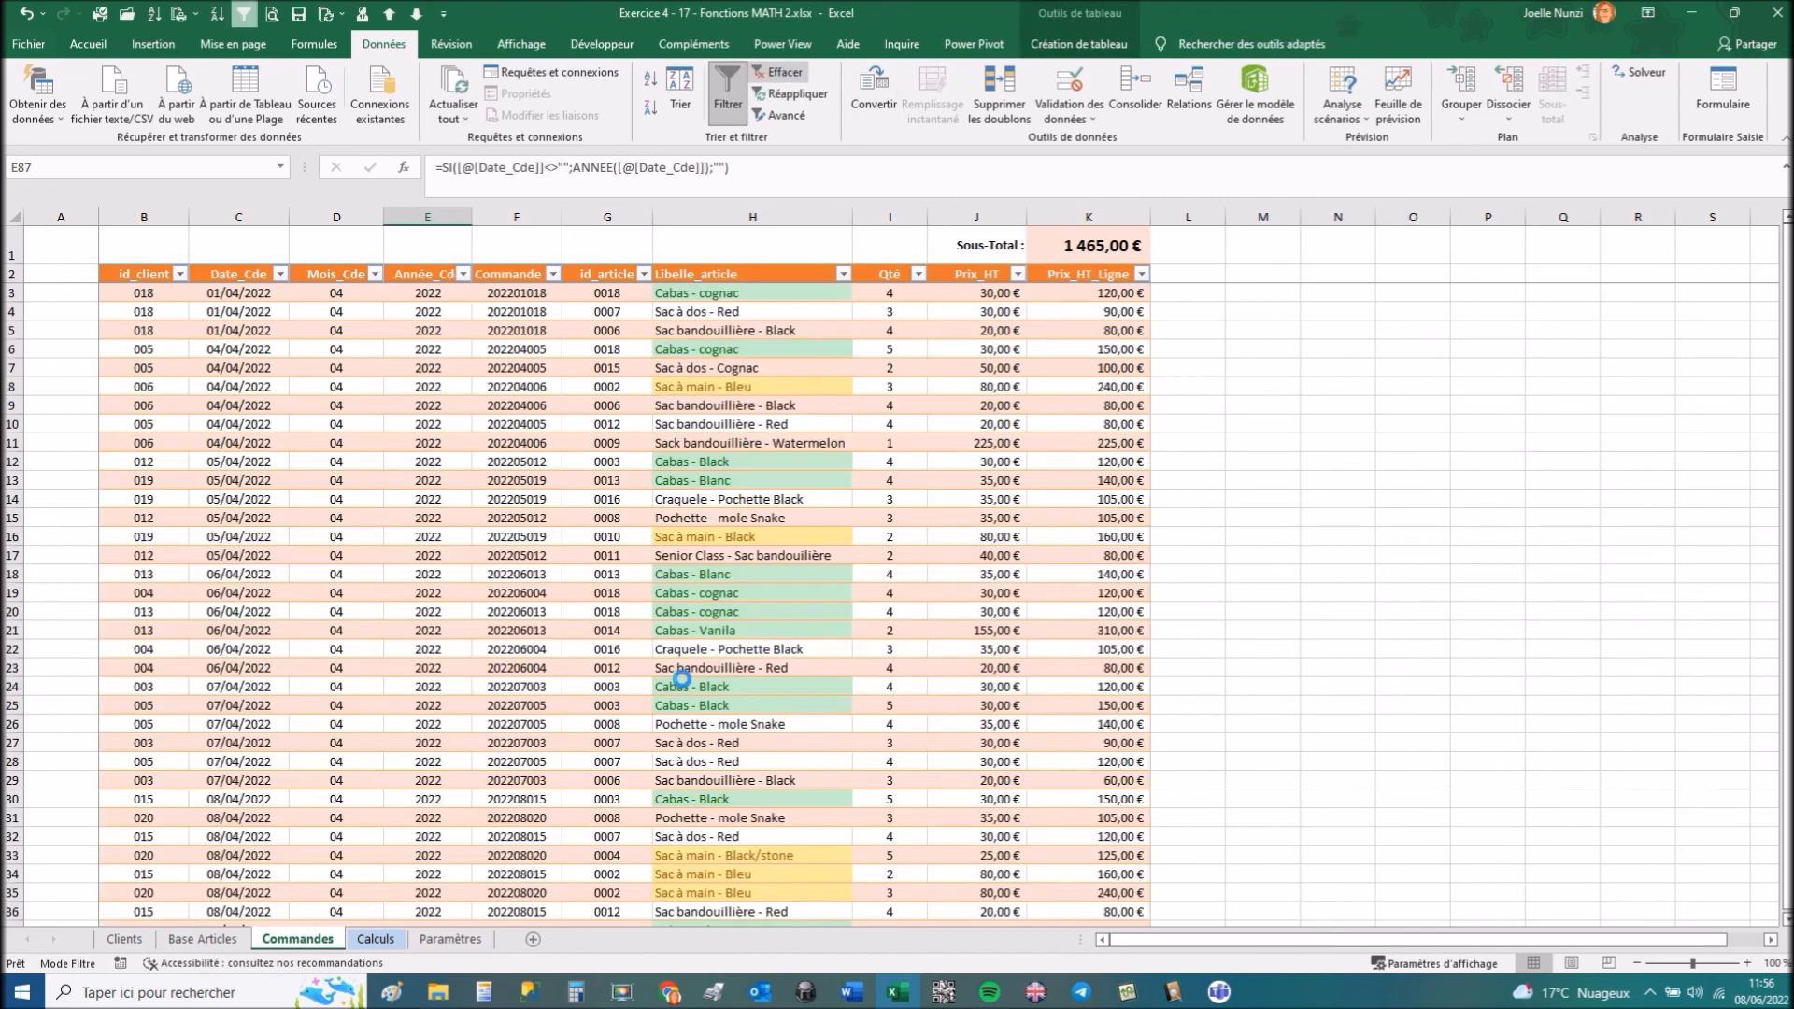
{"action": "left_click", "coordinate": [376, 939]}
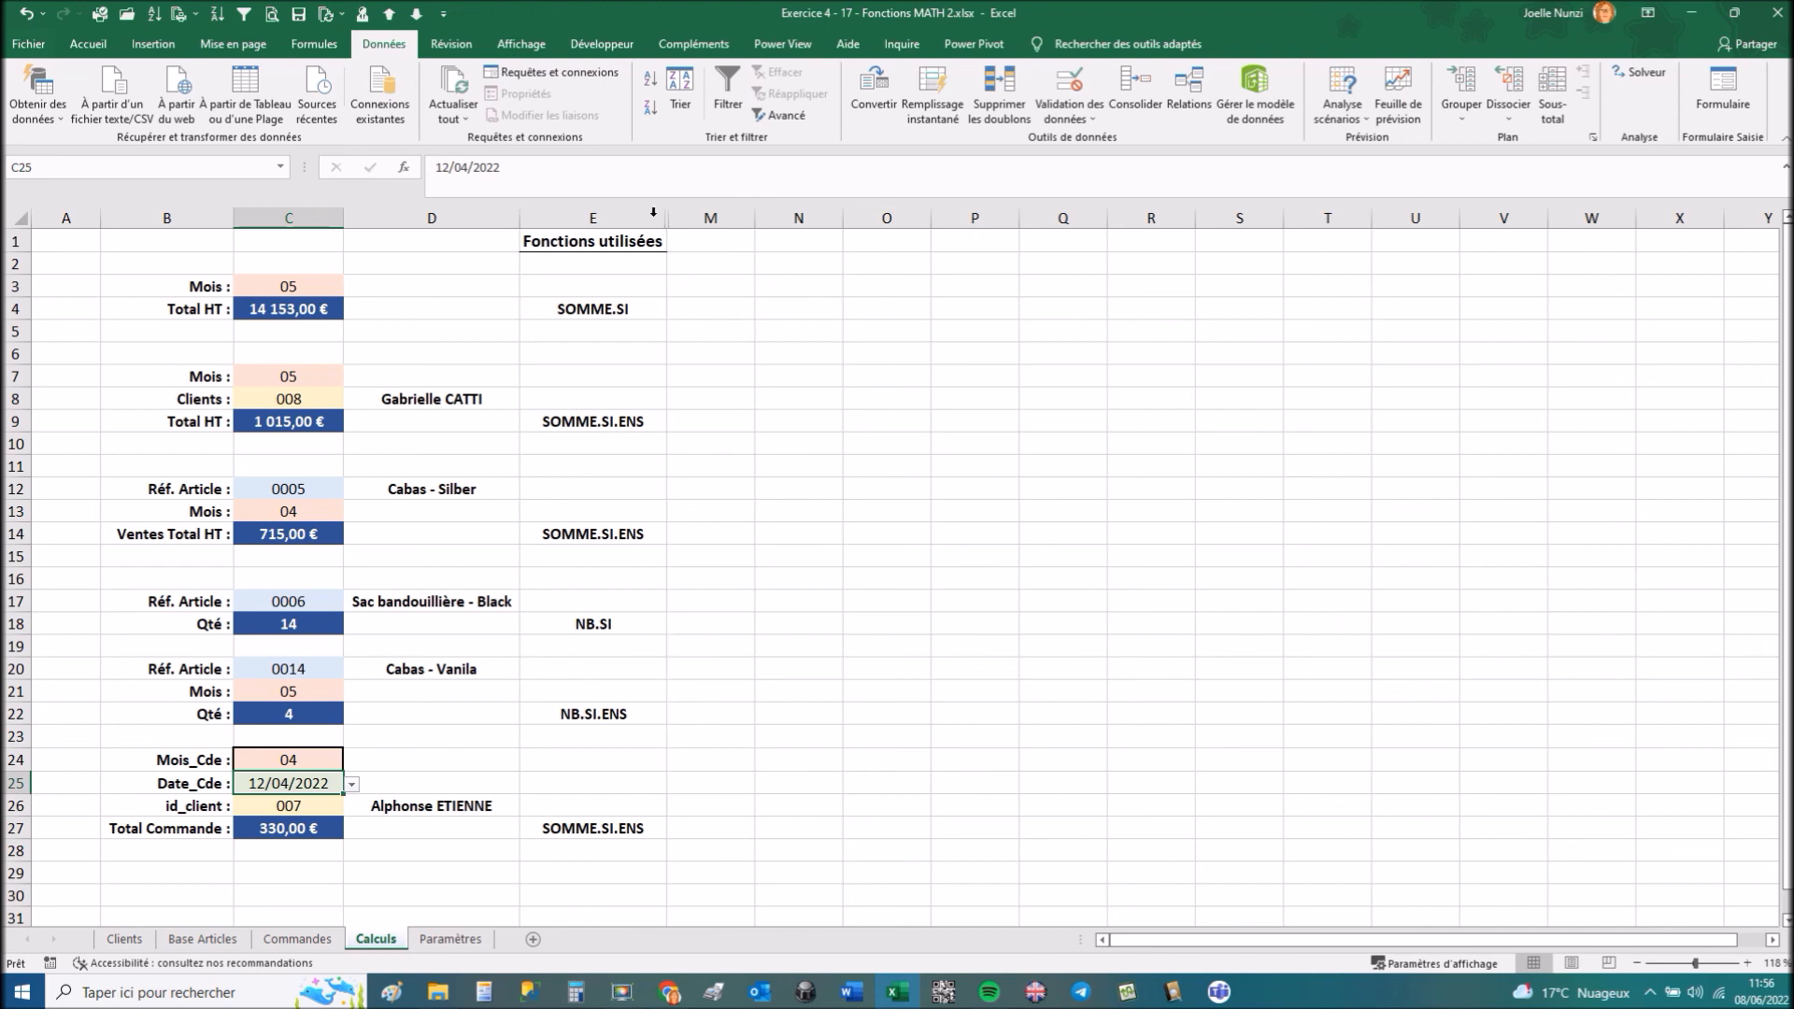
Unhide columns F to L between columns E and M of the Calculs sheet and widen column L slightly.
{"action": "left_click_drag", "start_coordinate": [645, 217], "coordinate": [692, 212]}
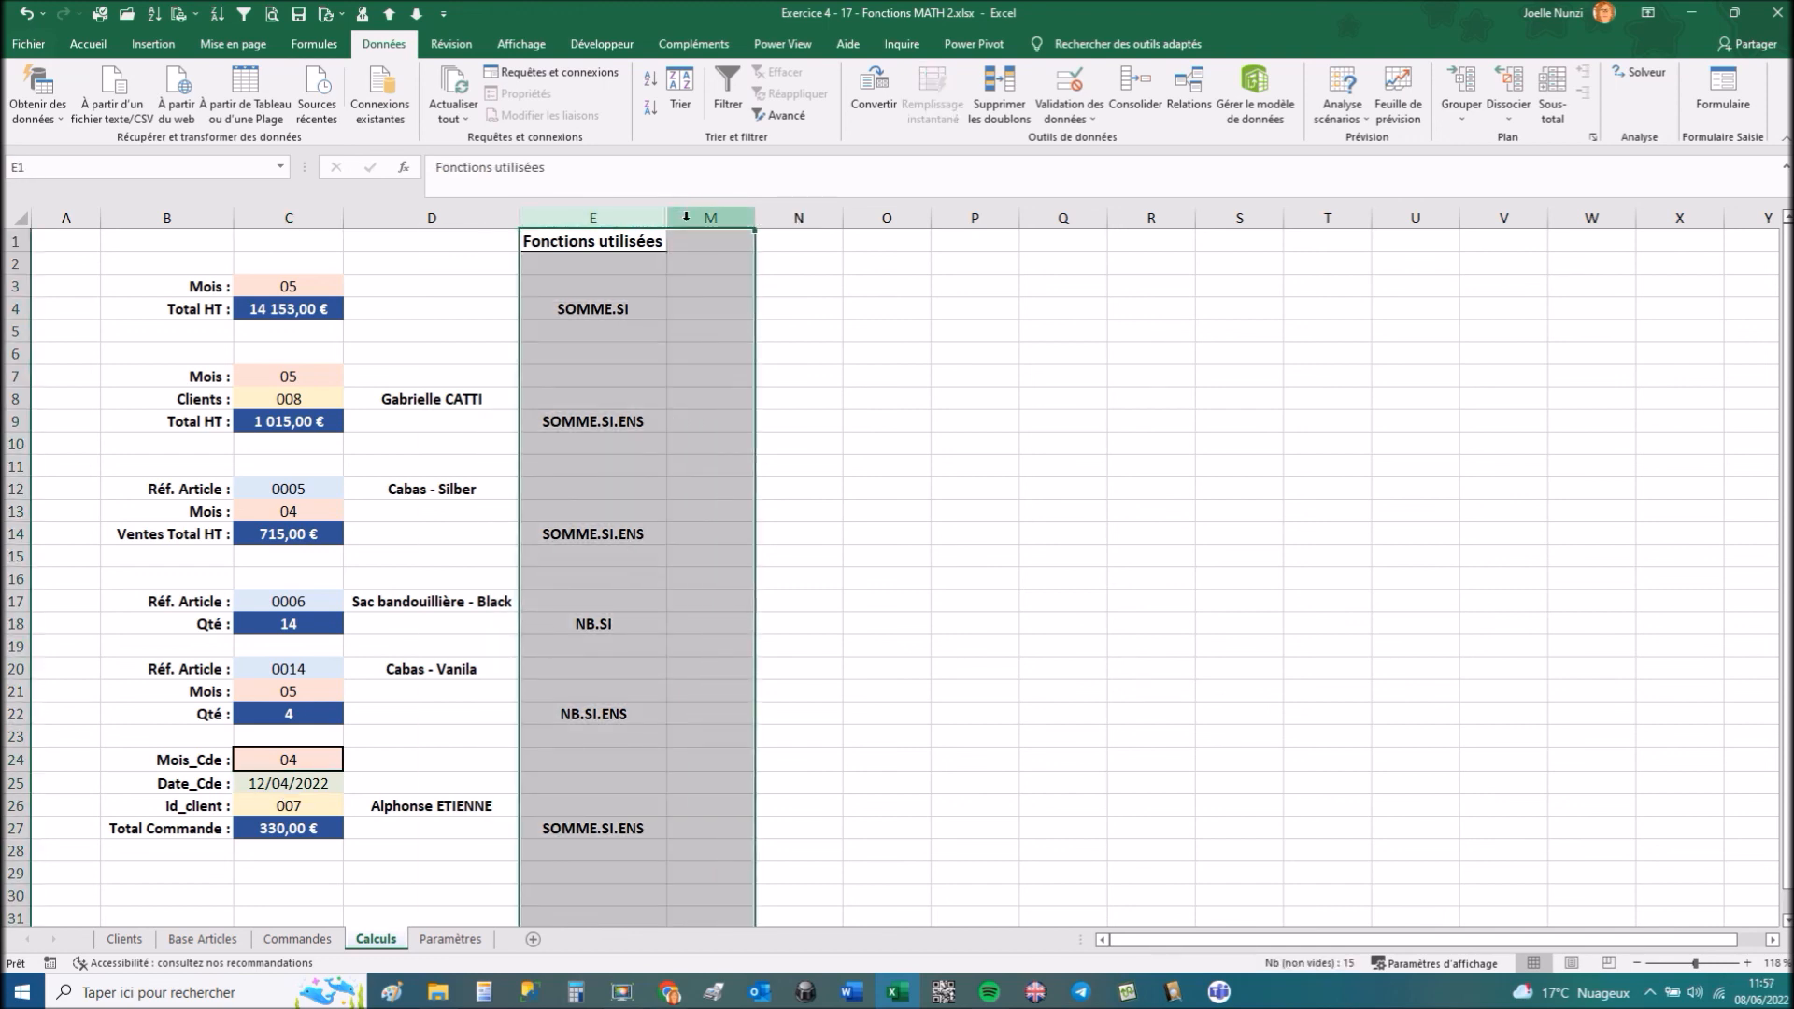
{"action": "right_click", "coordinate": [687, 217]}
{"action": "left_click", "coordinate": [739, 489]}
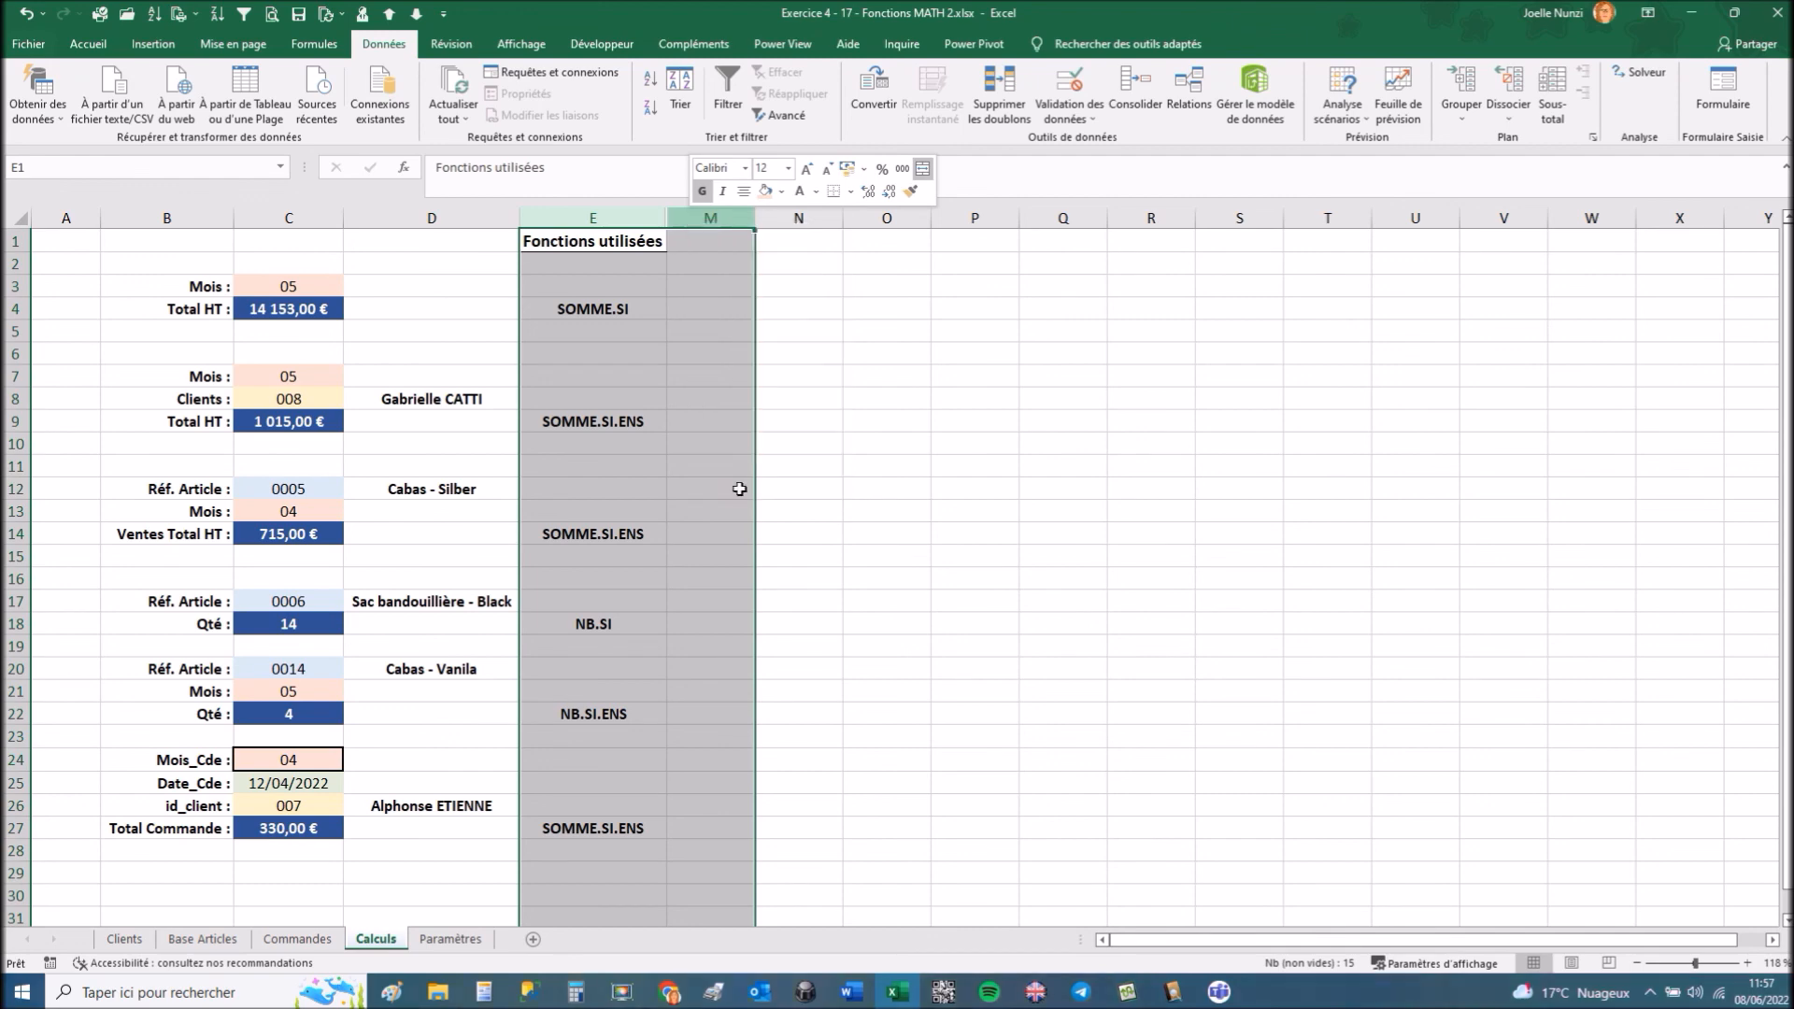
{"action": "left_click", "coordinate": [1361, 622]}
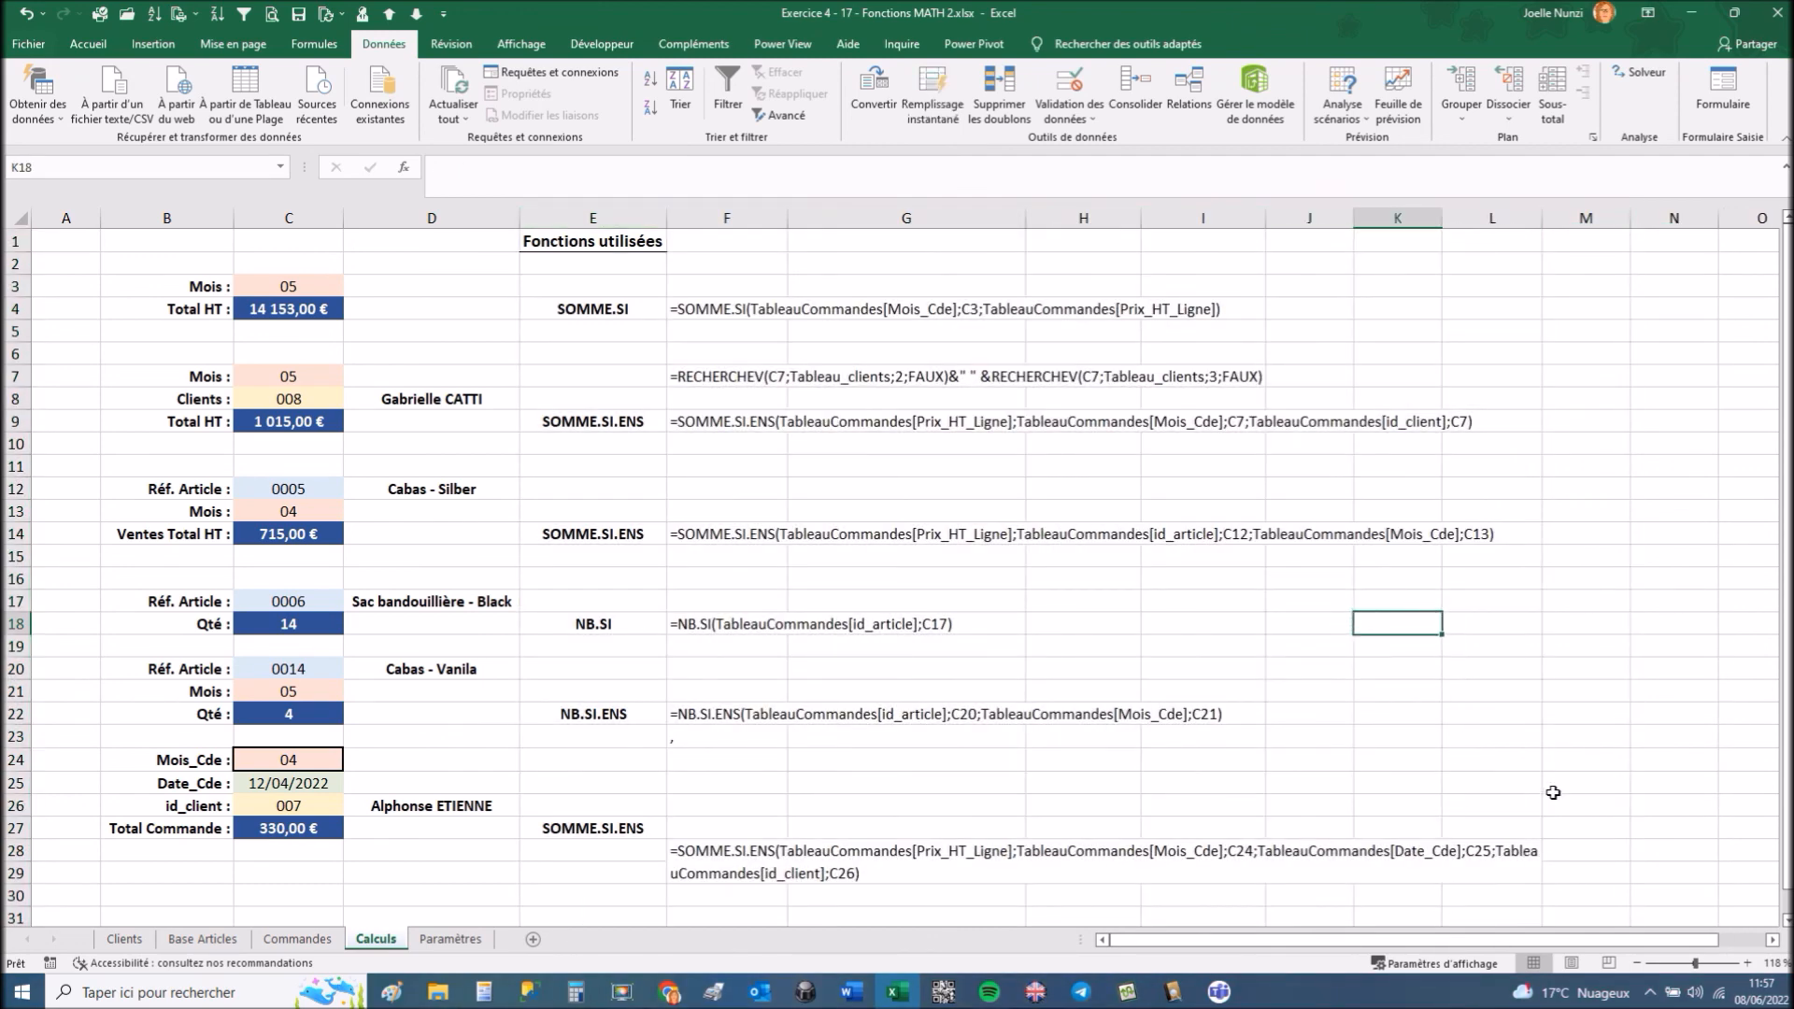
{"action": "left_click_drag", "start_coordinate": [1543, 221], "coordinate": [1551, 224]}
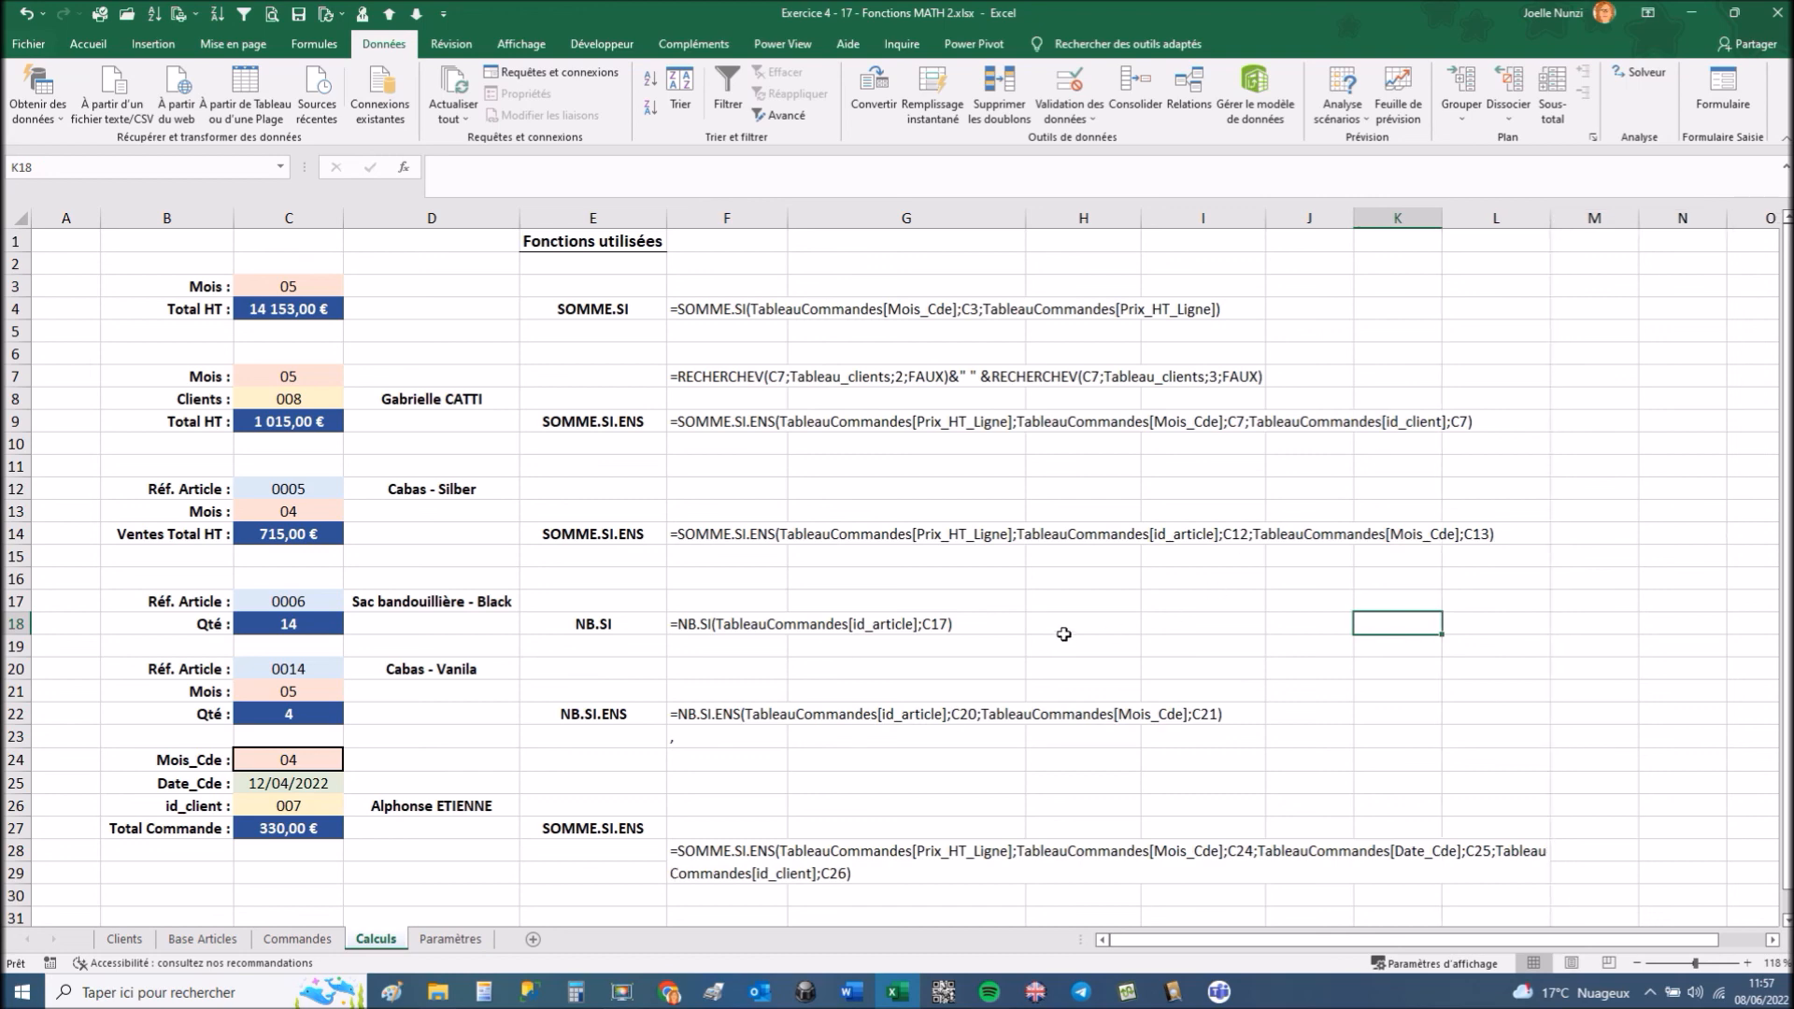